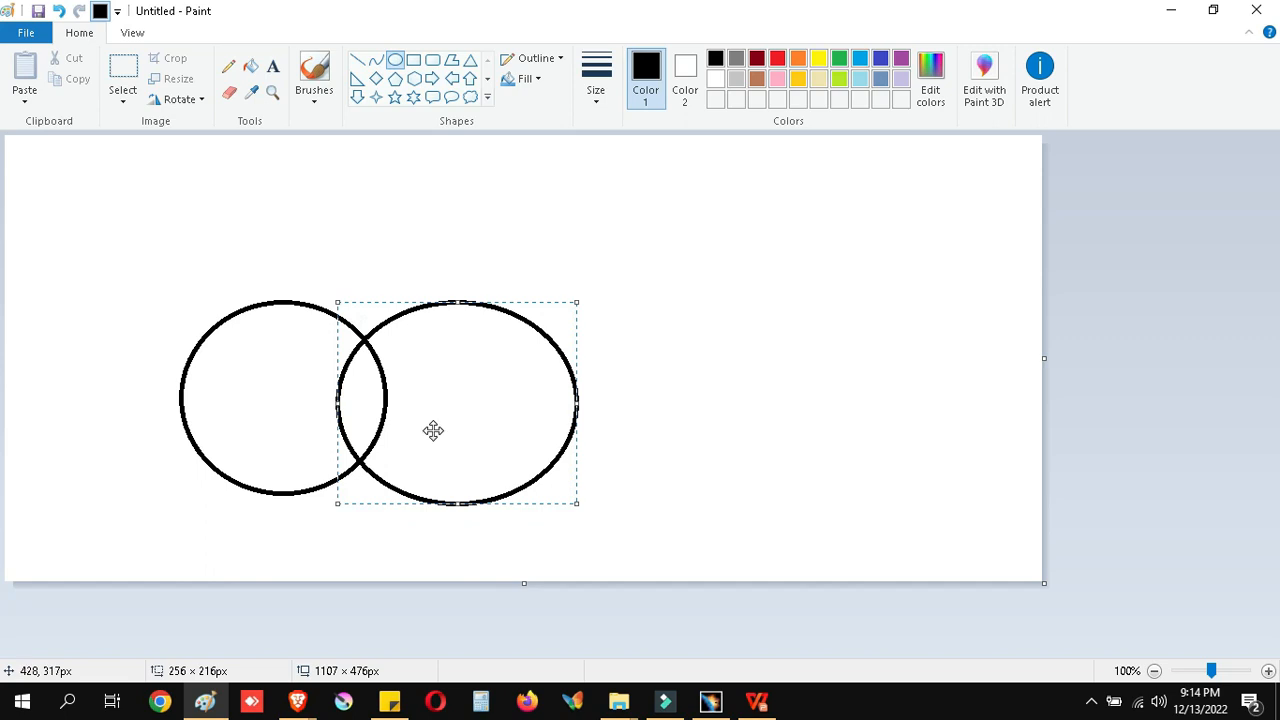
Fill the overlap of the two circles with black and undo the fill
{"action": "left_click", "coordinate": [706, 428]}
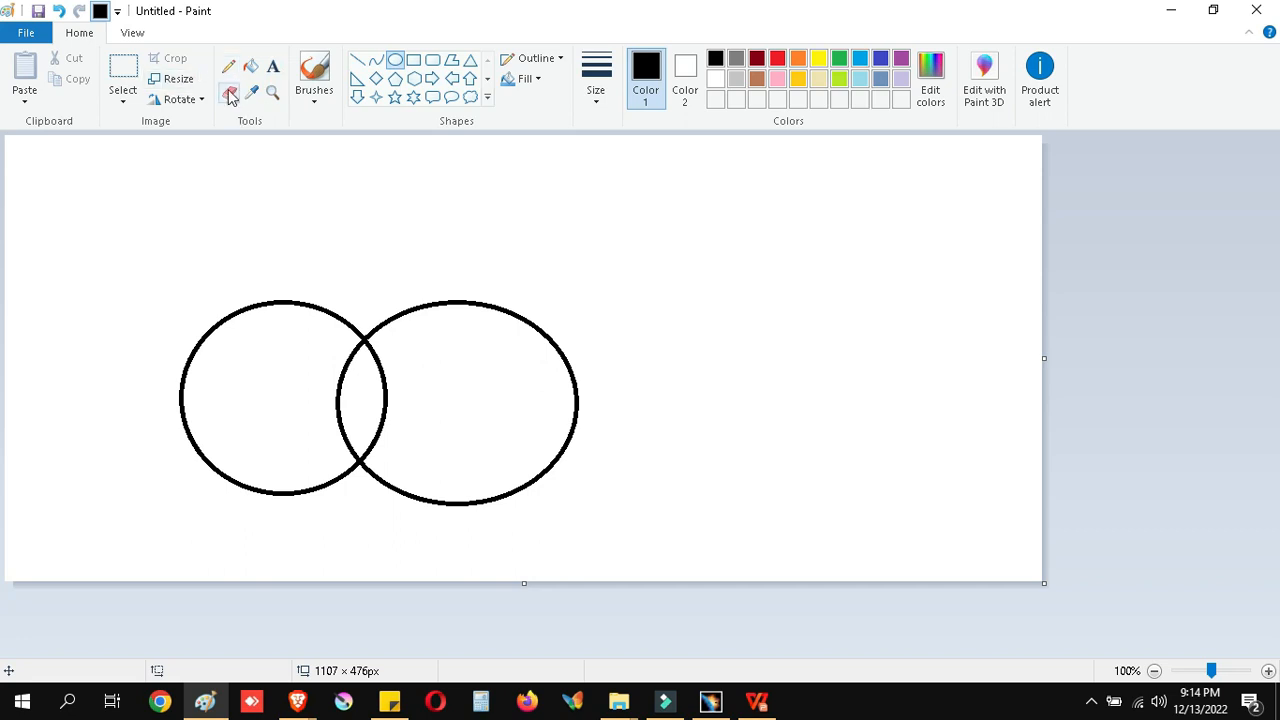
{"action": "left_click", "coordinate": [250, 66]}
{"action": "left_click", "coordinate": [361, 372]}
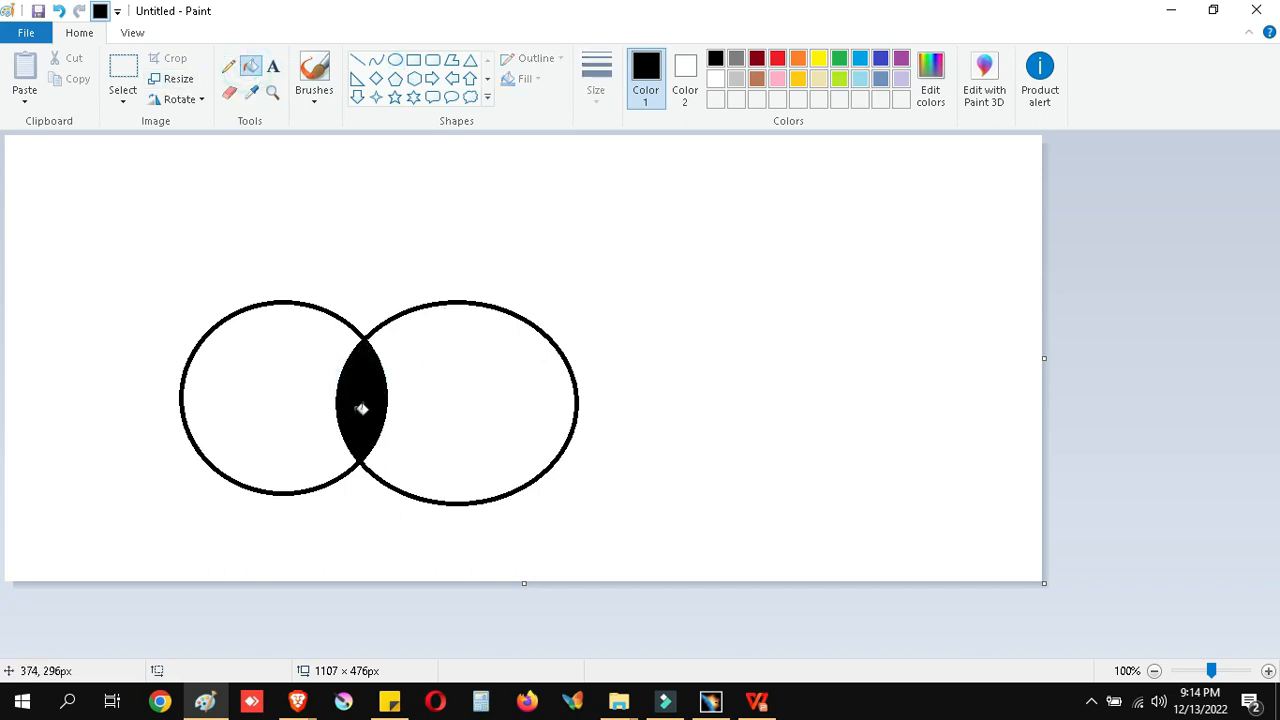
{"action": "key", "text": "ctrl+z"}
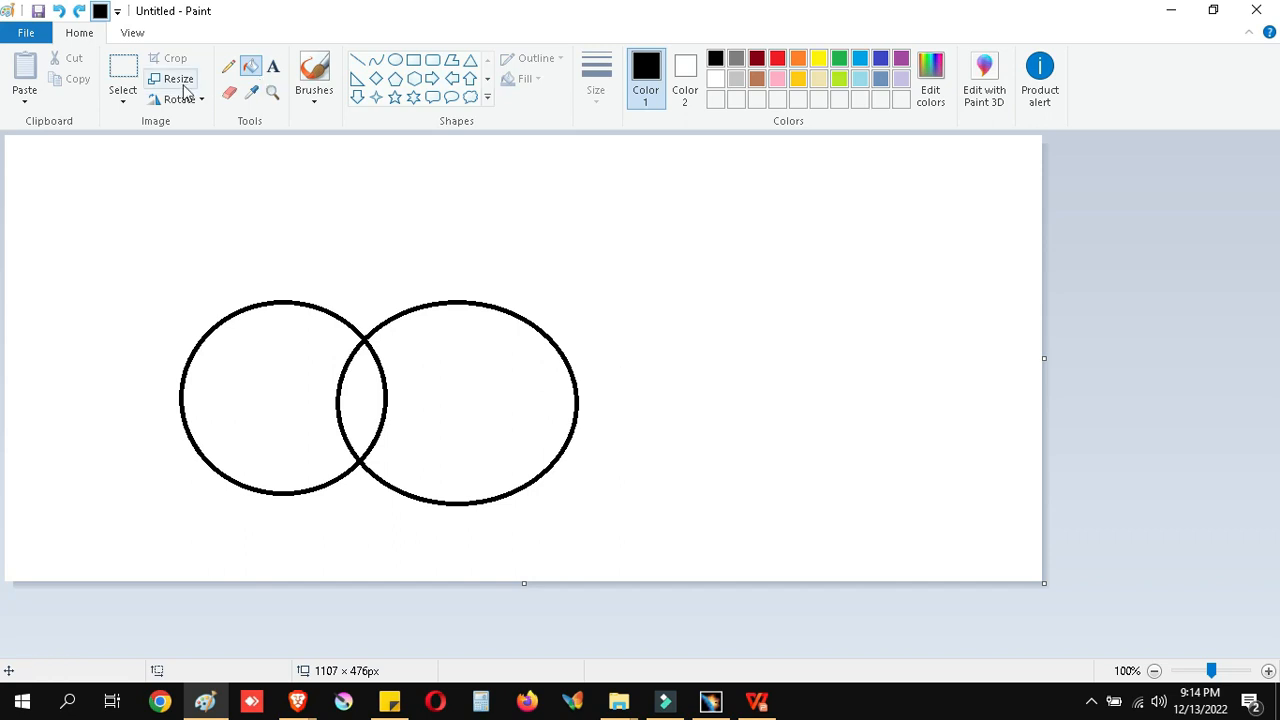
Fill the part of the left circle outside the overlap with black
{"action": "left_click", "coordinate": [124, 72]}
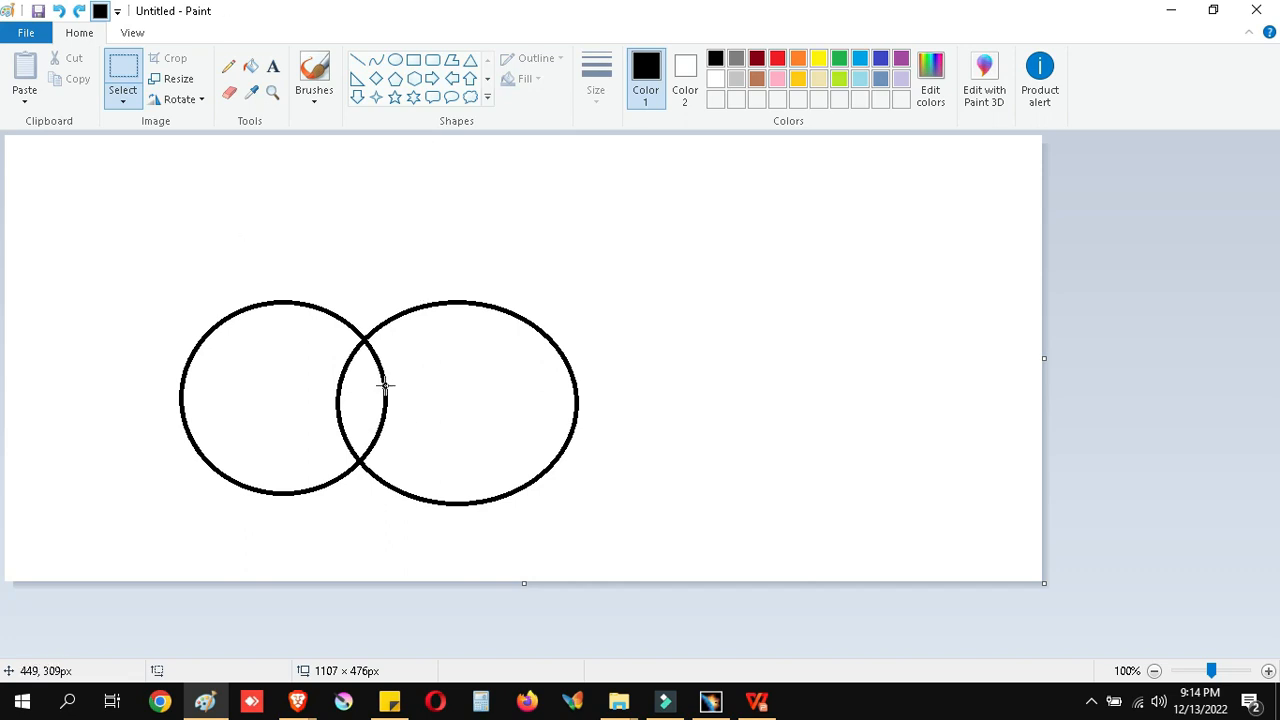
{"action": "left_click", "coordinate": [233, 95]}
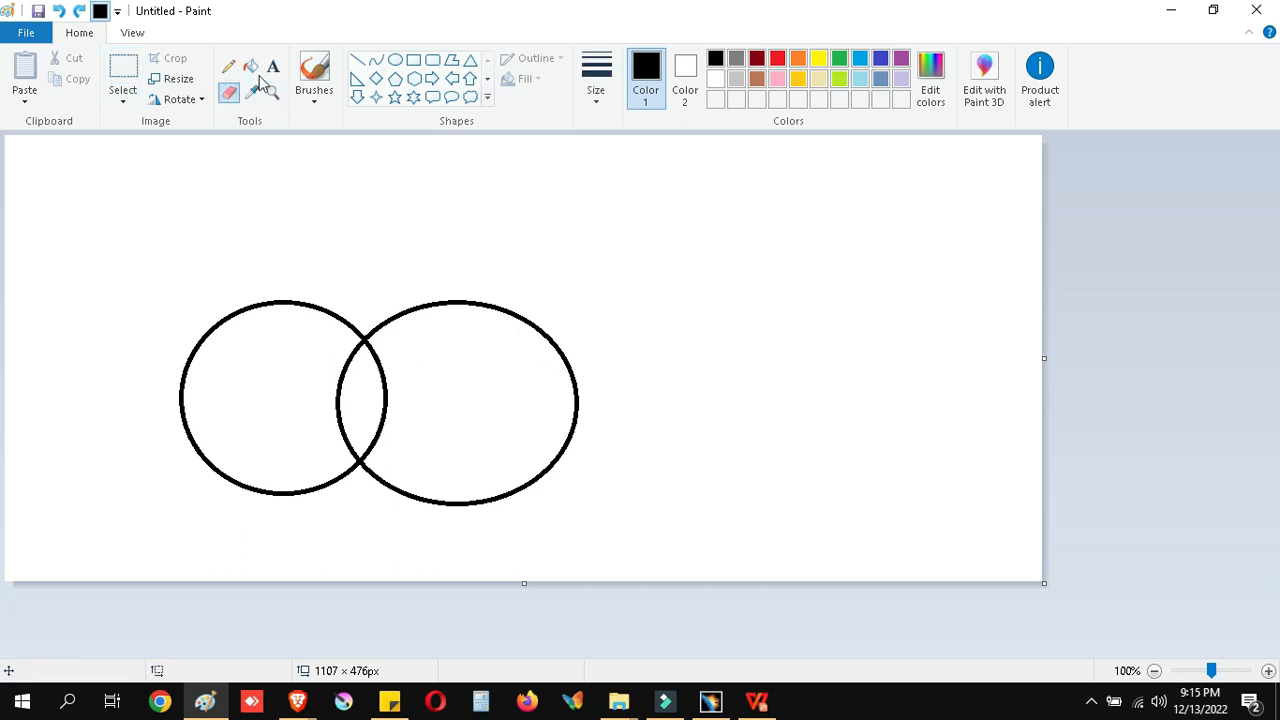
{"action": "left_click", "coordinate": [251, 66]}
{"action": "left_click", "coordinate": [325, 443]}
Fill the overlap and the rest of the right circle with black, and undo both fills
{"action": "left_click", "coordinate": [381, 405]}
{"action": "left_click", "coordinate": [431, 404]}
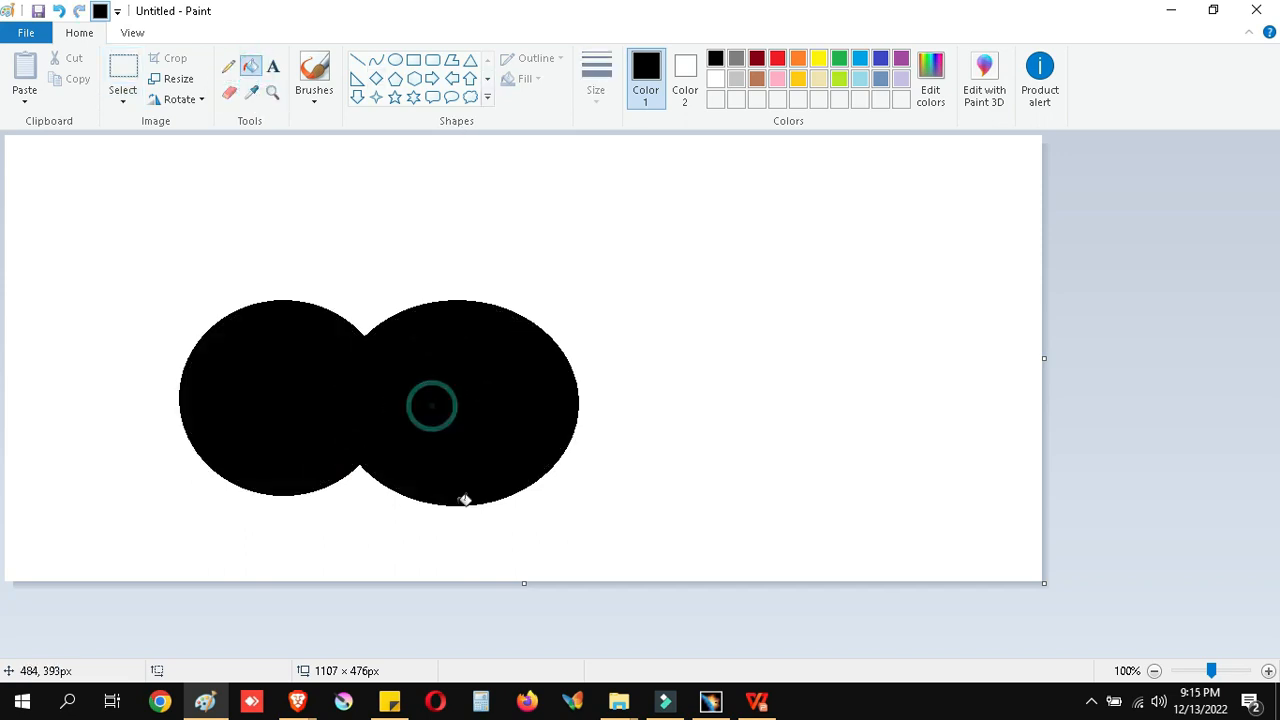
{"action": "key", "text": "ctrl+z"}
{"action": "key", "text": "ctrl+z"}
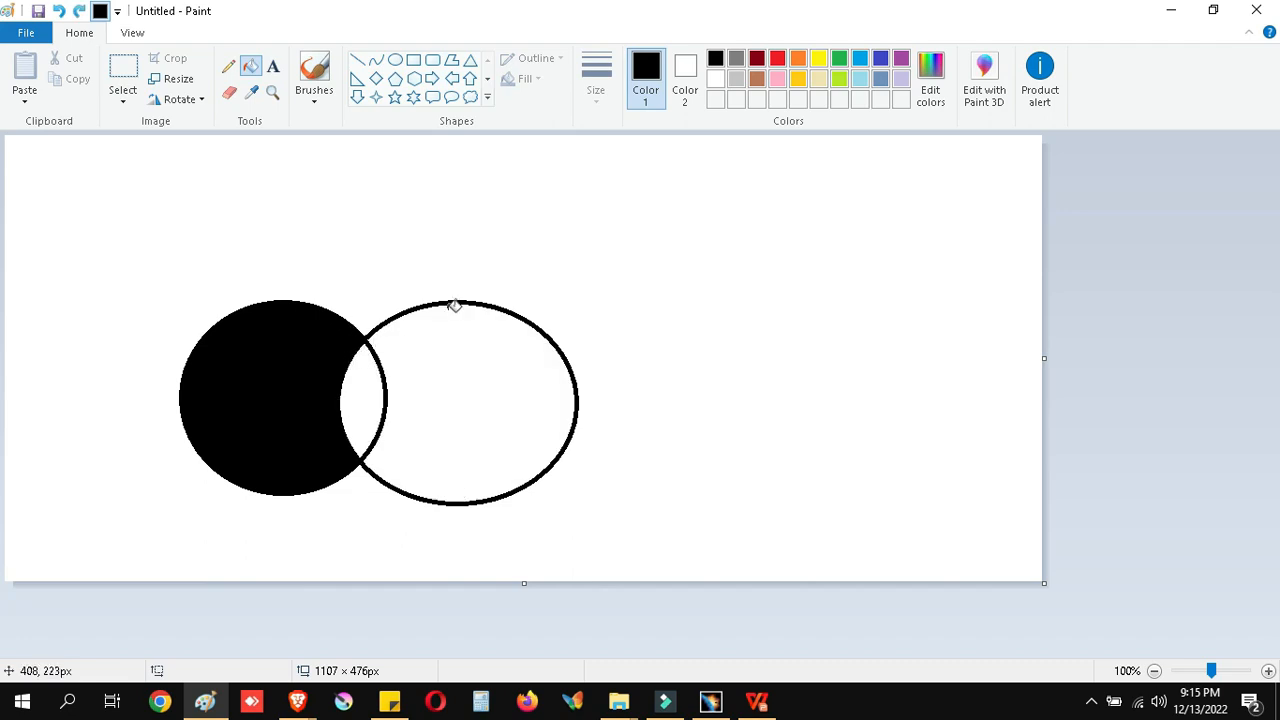
Erase the outlines around the upper and lower points where the right circle meets the black shape
{"action": "left_click", "coordinate": [229, 92]}
{"action": "left_click_drag", "start_coordinate": [375, 320], "coordinate": [373, 330]}
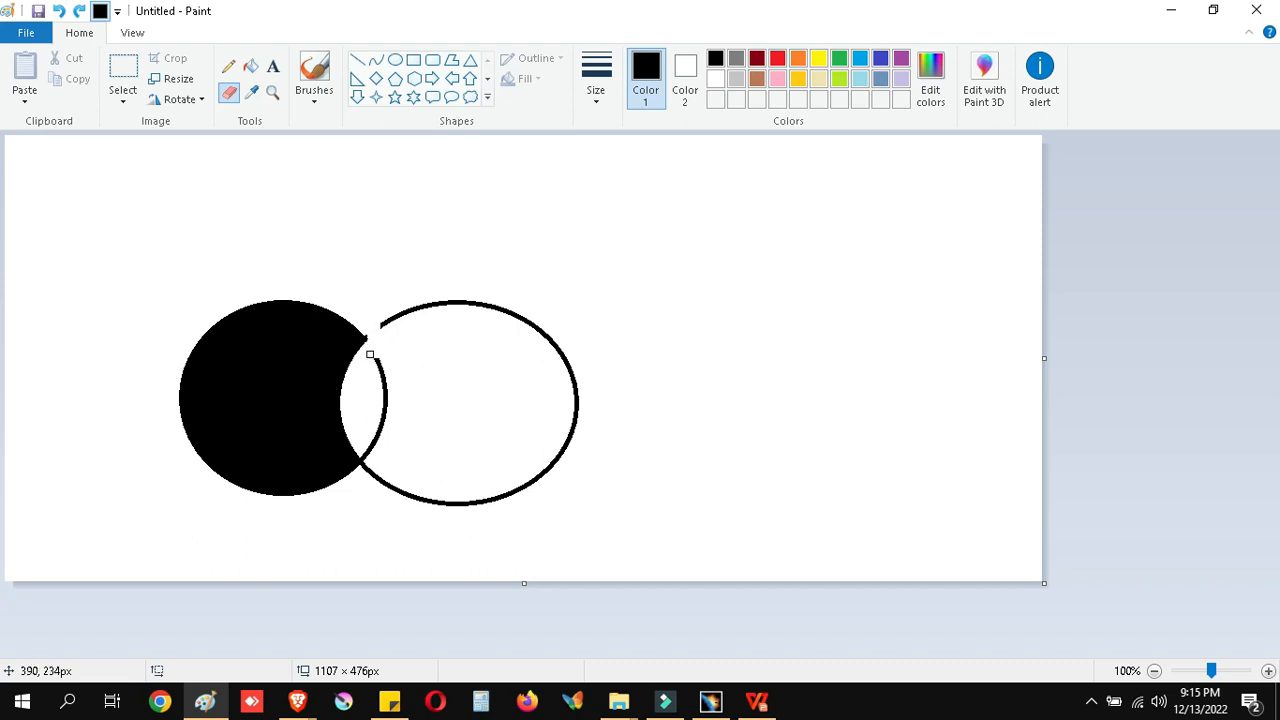
{"action": "left_click_drag", "start_coordinate": [362, 428], "coordinate": [366, 466]}
Select and delete the remaining outline of the right circle, keeping only the black cut-out shape
{"action": "left_click", "coordinate": [123, 75]}
{"action": "left_click_drag", "start_coordinate": [369, 305], "coordinate": [640, 529]}
{"action": "key", "text": "Delete"}
{"action": "left_click_drag", "start_coordinate": [567, 348], "coordinate": [393, 259]}
{"action": "key", "text": "Delete"}
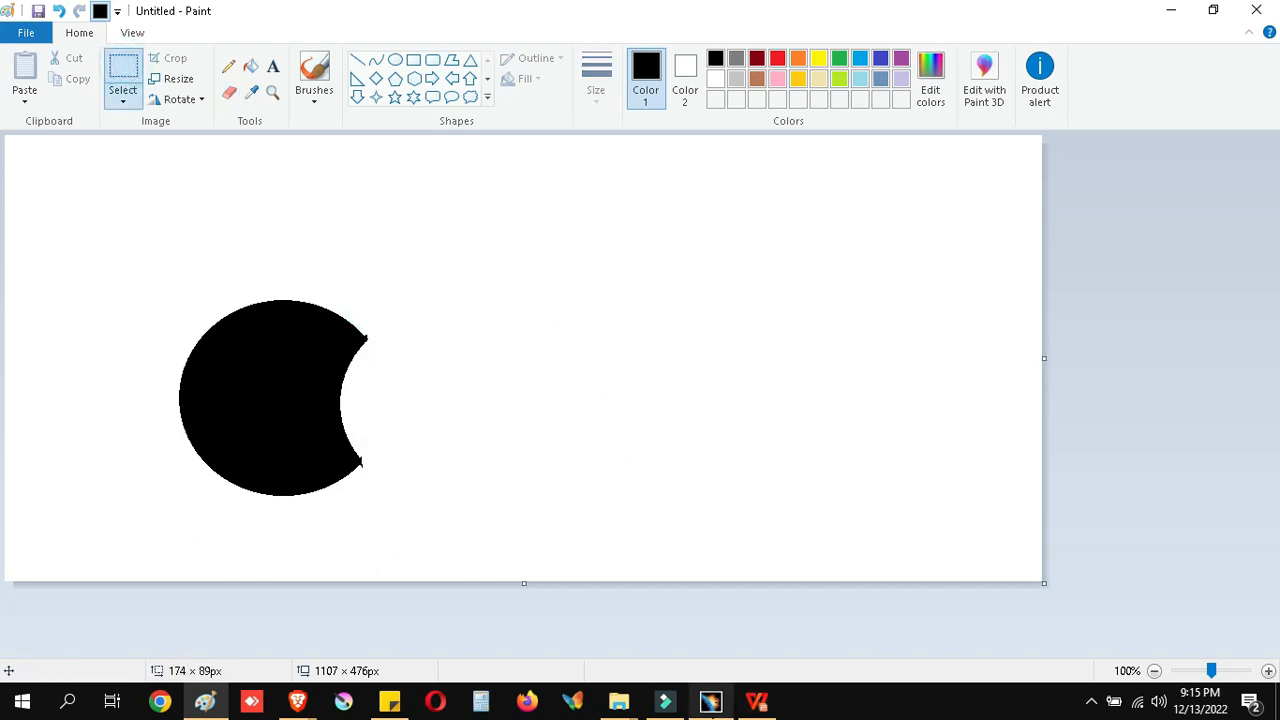
{"action": "left_click", "coordinate": [665, 701]}
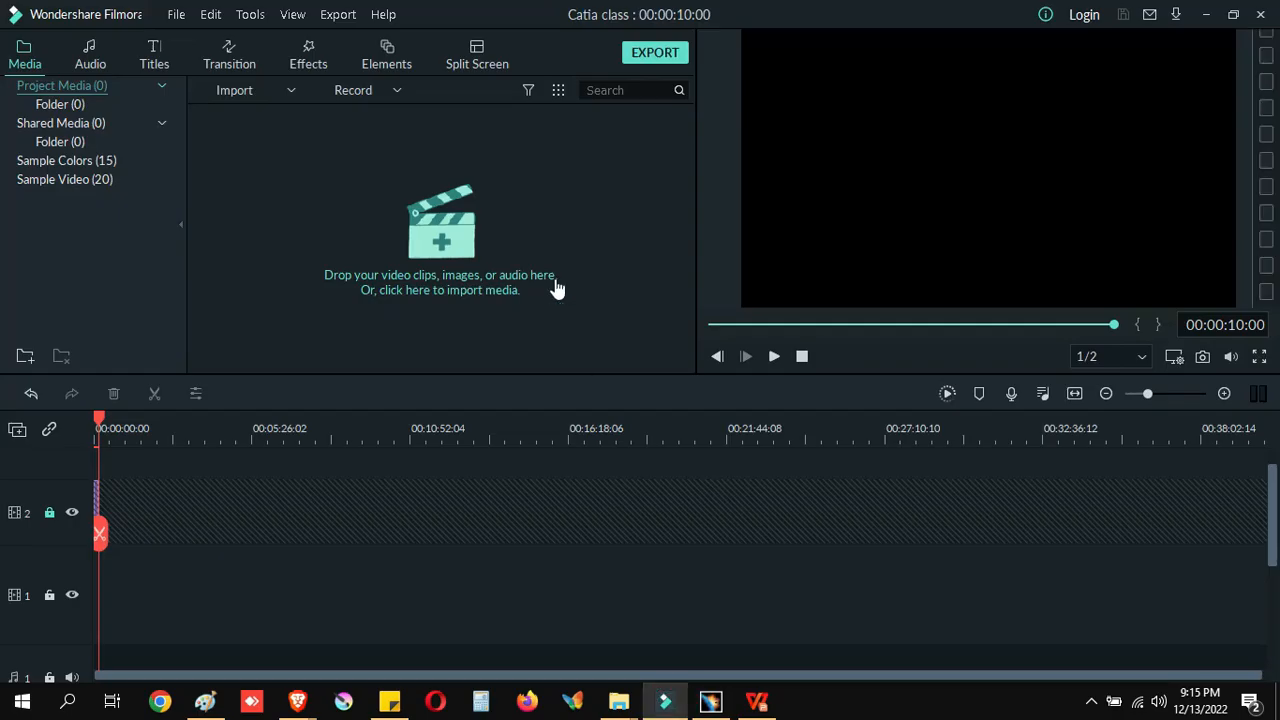
{"action": "left_click", "coordinate": [1093, 703]}
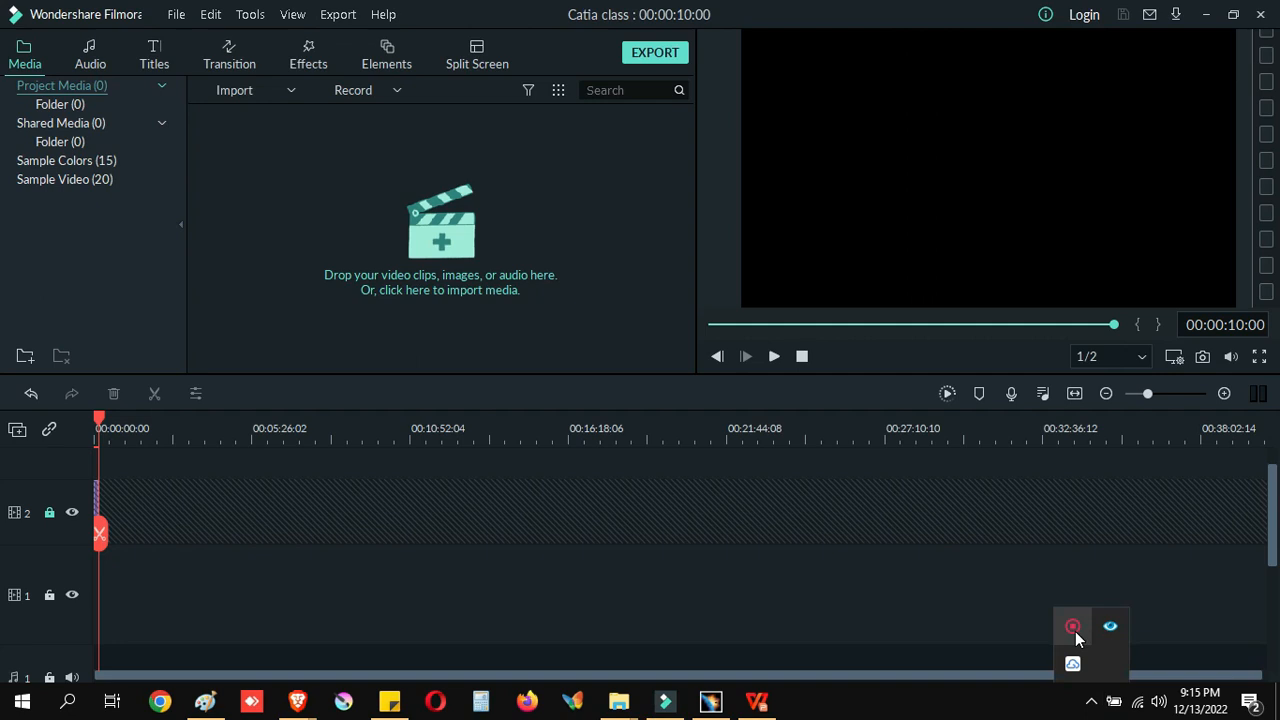
{"action": "left_click", "coordinate": [757, 701]}
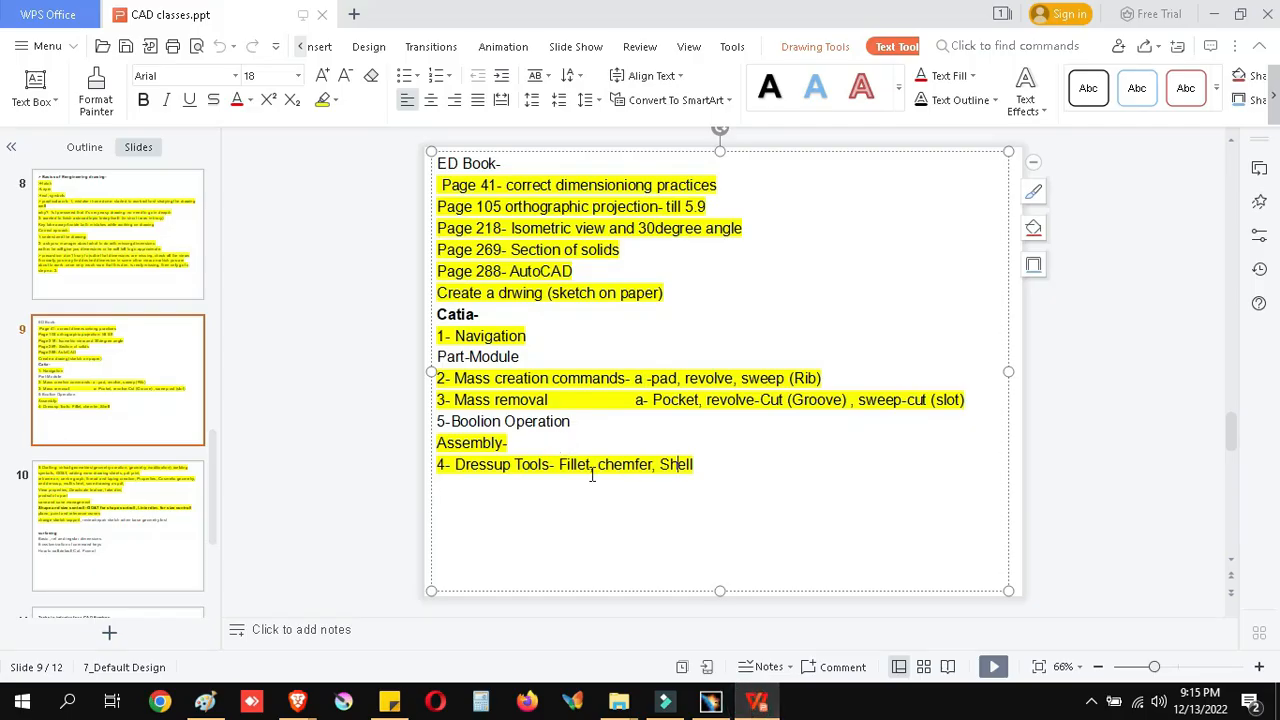
Switch back to Paint and close the drawing without saving it
{"action": "left_click", "coordinate": [205, 701]}
{"action": "left_click", "coordinate": [434, 403]}
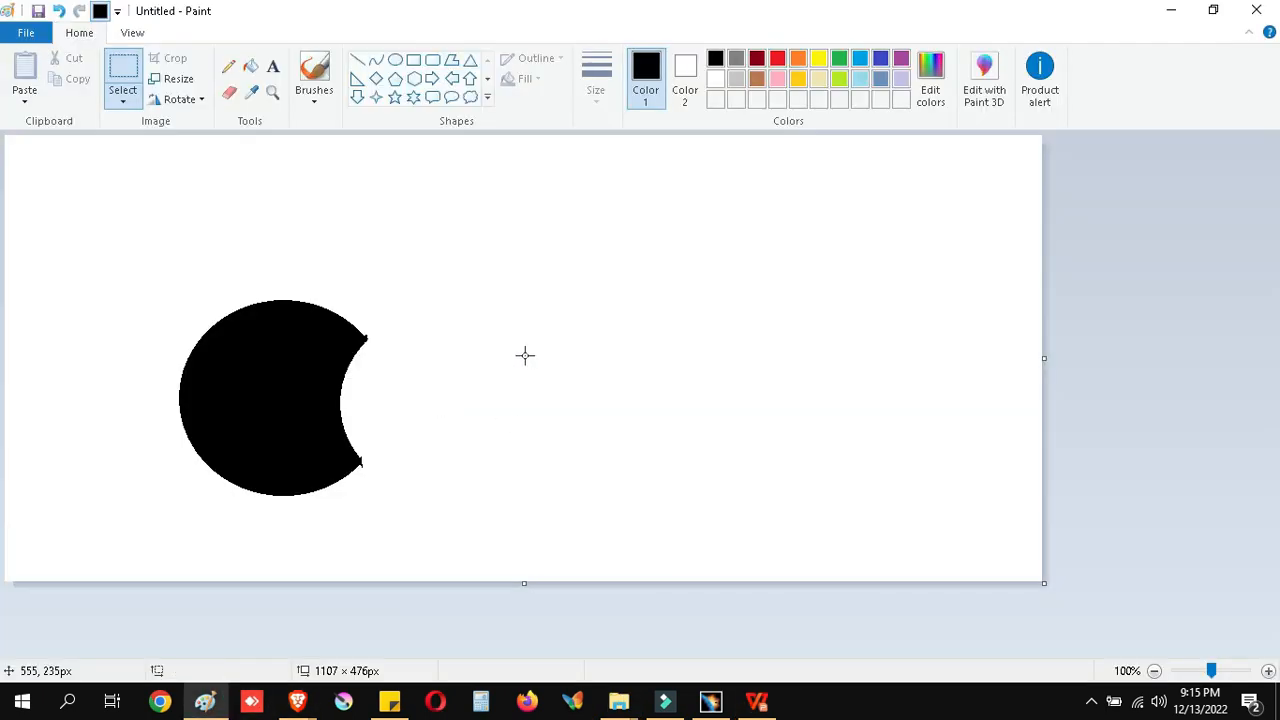
{"action": "left_click", "coordinate": [1257, 9]}
{"action": "left_click", "coordinate": [684, 357]}
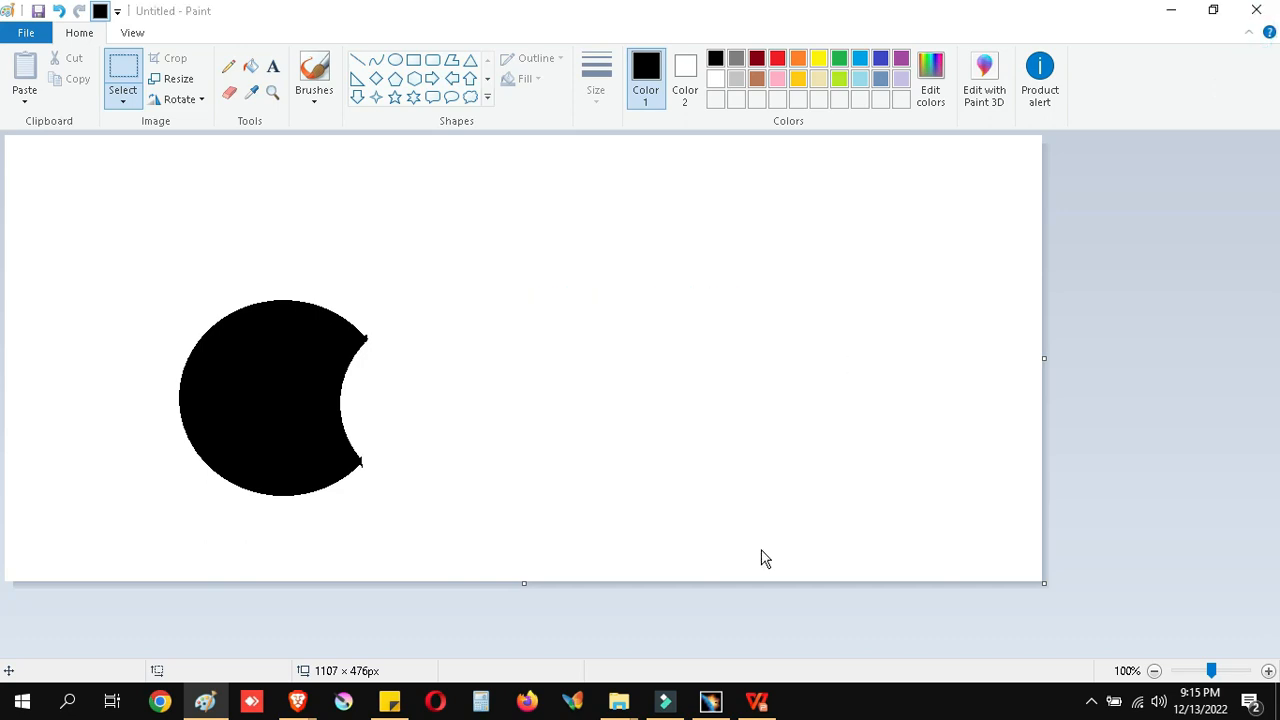
Switch to CATIA and create a new Part document named "Boolian Operation" with hybrid design enabled
{"action": "left_click", "coordinate": [711, 701]}
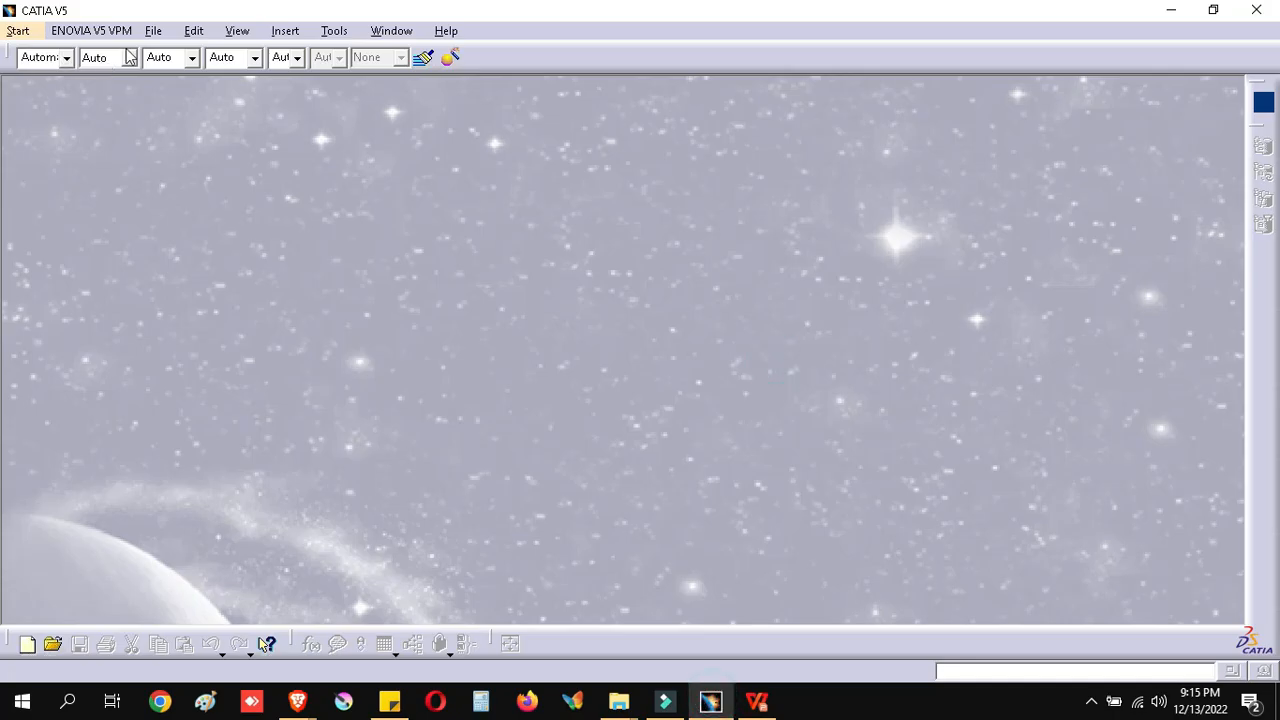
{"action": "left_click", "coordinate": [153, 31]}
{"action": "left_click", "coordinate": [170, 48]}
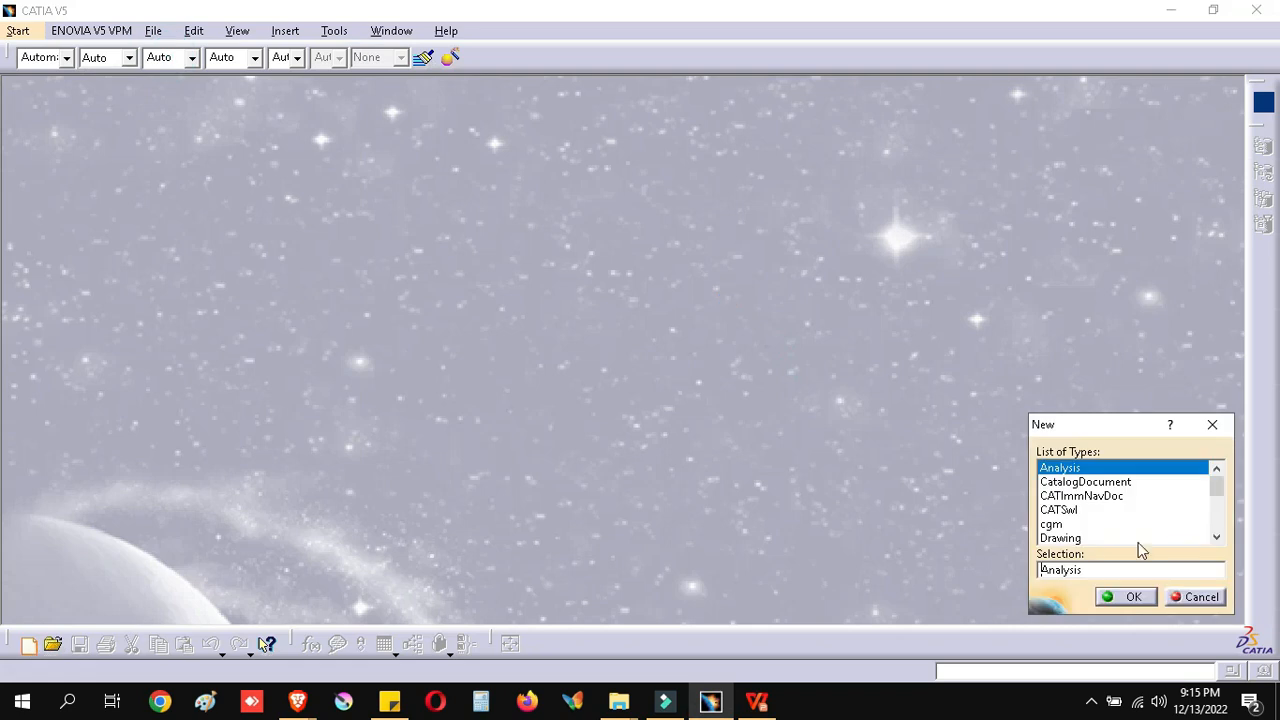
{"action": "left_click", "coordinate": [1063, 538]}
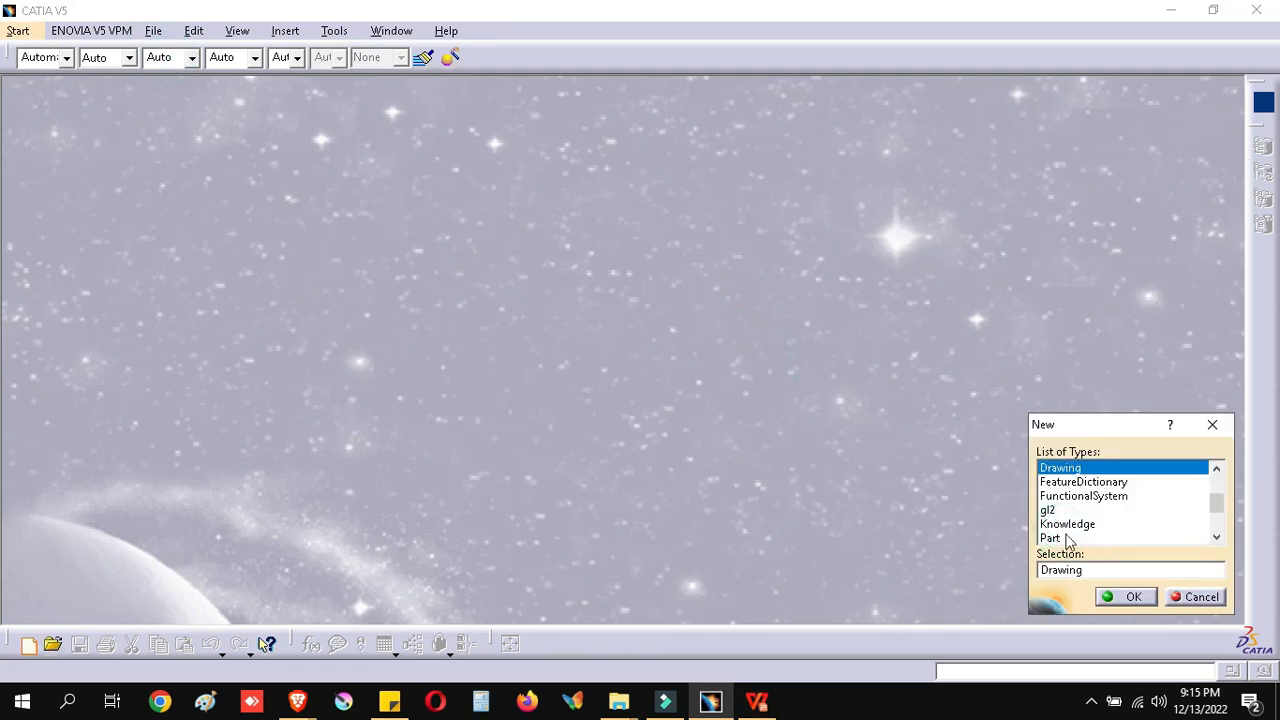
{"action": "left_click", "coordinate": [1068, 540]}
{"action": "left_click", "coordinate": [1128, 597]}
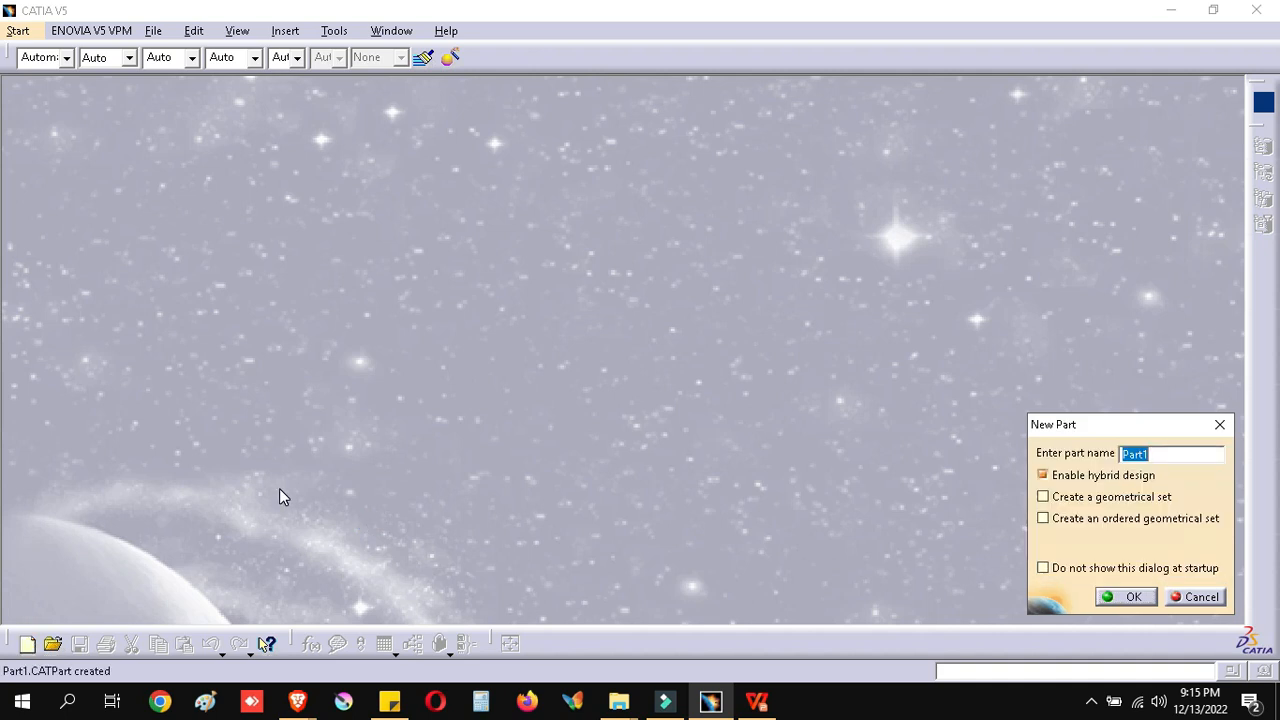
{"action": "type", "text": "Boolian Operation"}
{"action": "key", "text": "Return"}
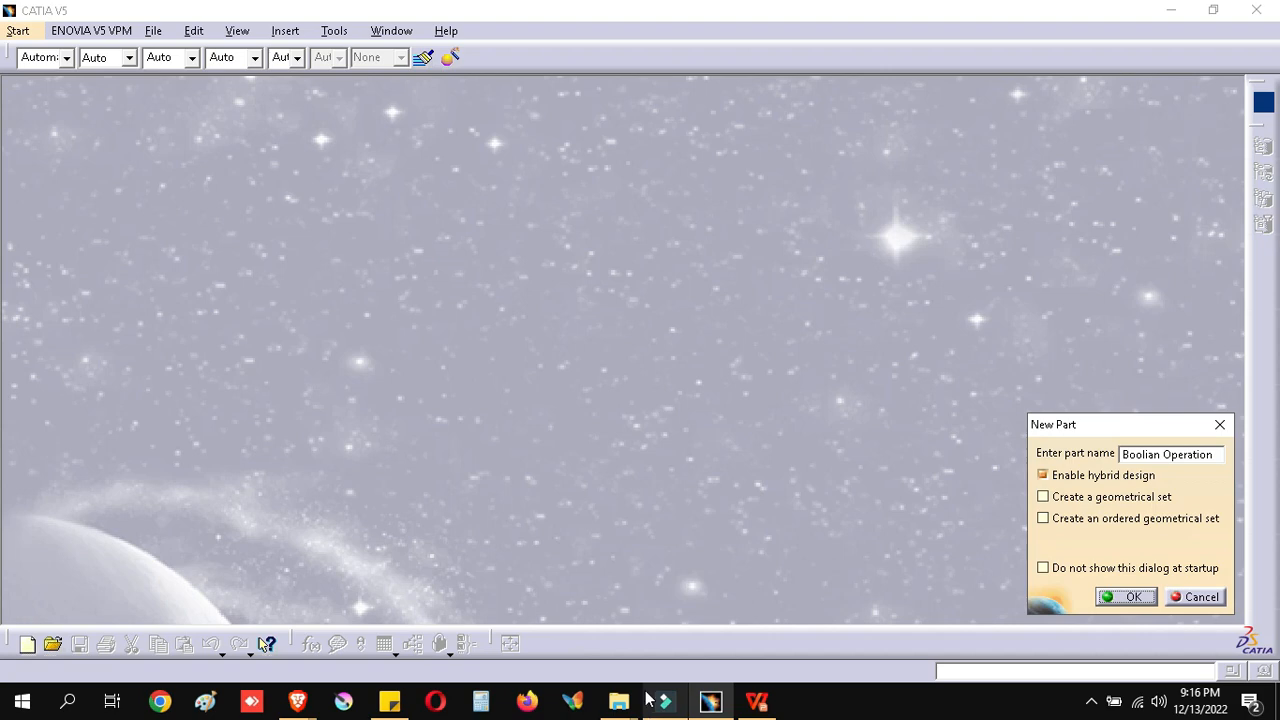
{"action": "left_click", "coordinate": [760, 703]}
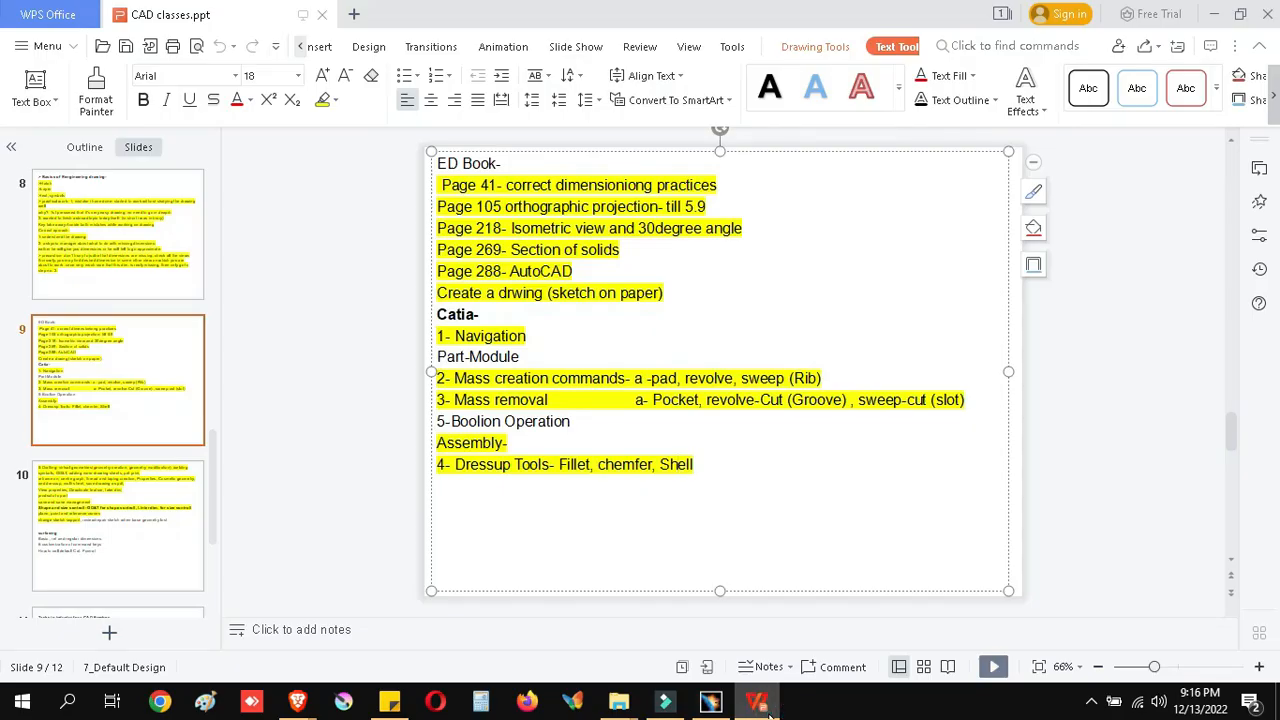
{"action": "left_click", "coordinate": [768, 710]}
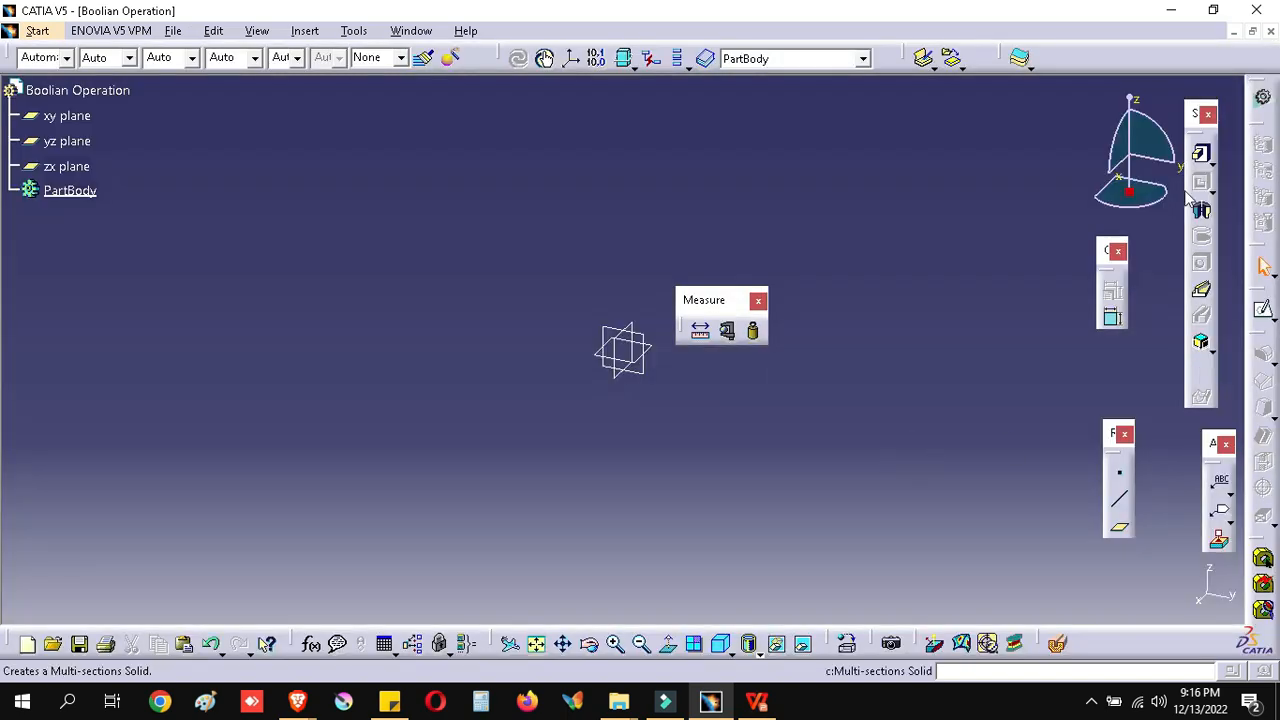
{"action": "left_click", "coordinate": [1201, 153]}
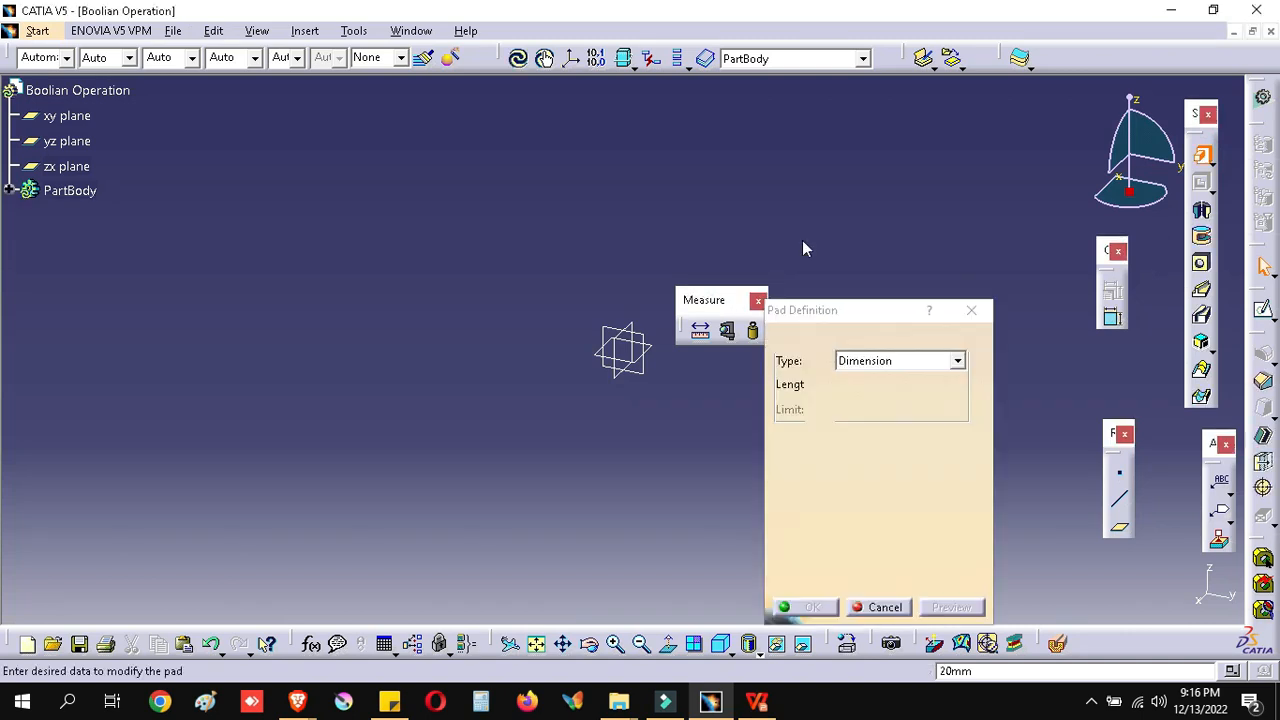
{"action": "left_click_drag", "start_coordinate": [882, 311], "coordinate": [945, 268]}
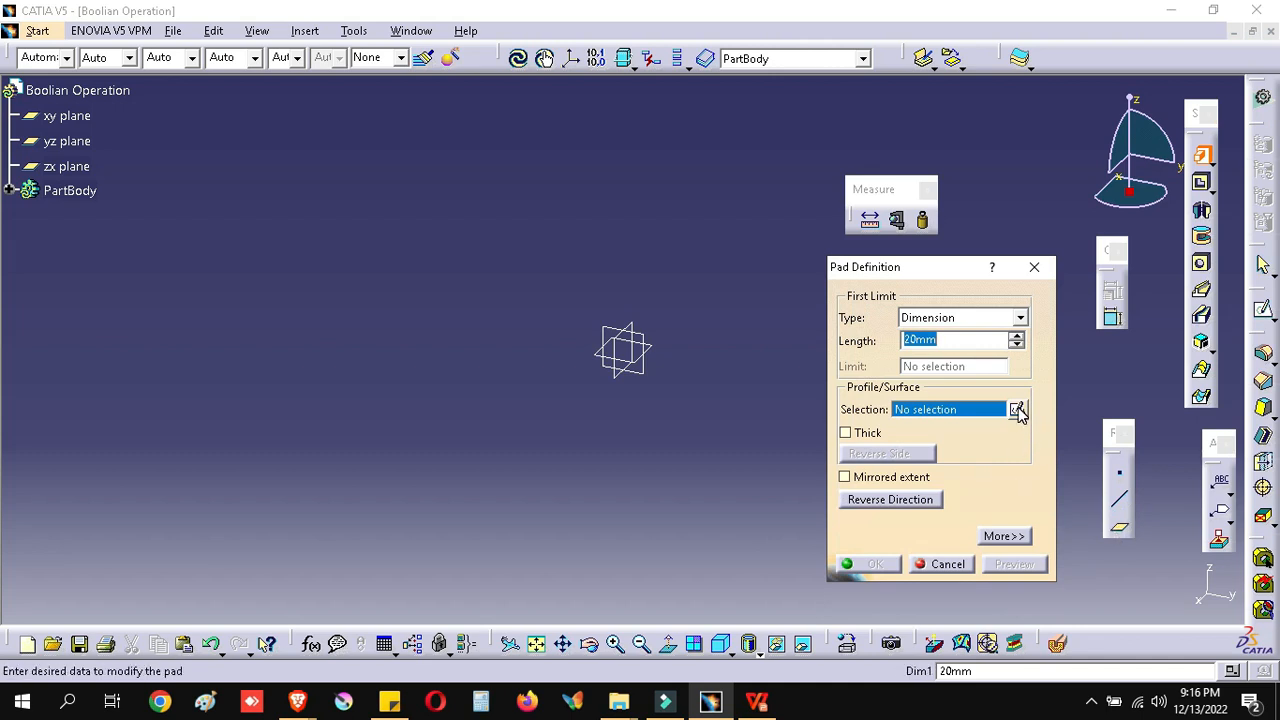
{"action": "left_click", "coordinate": [1018, 409]}
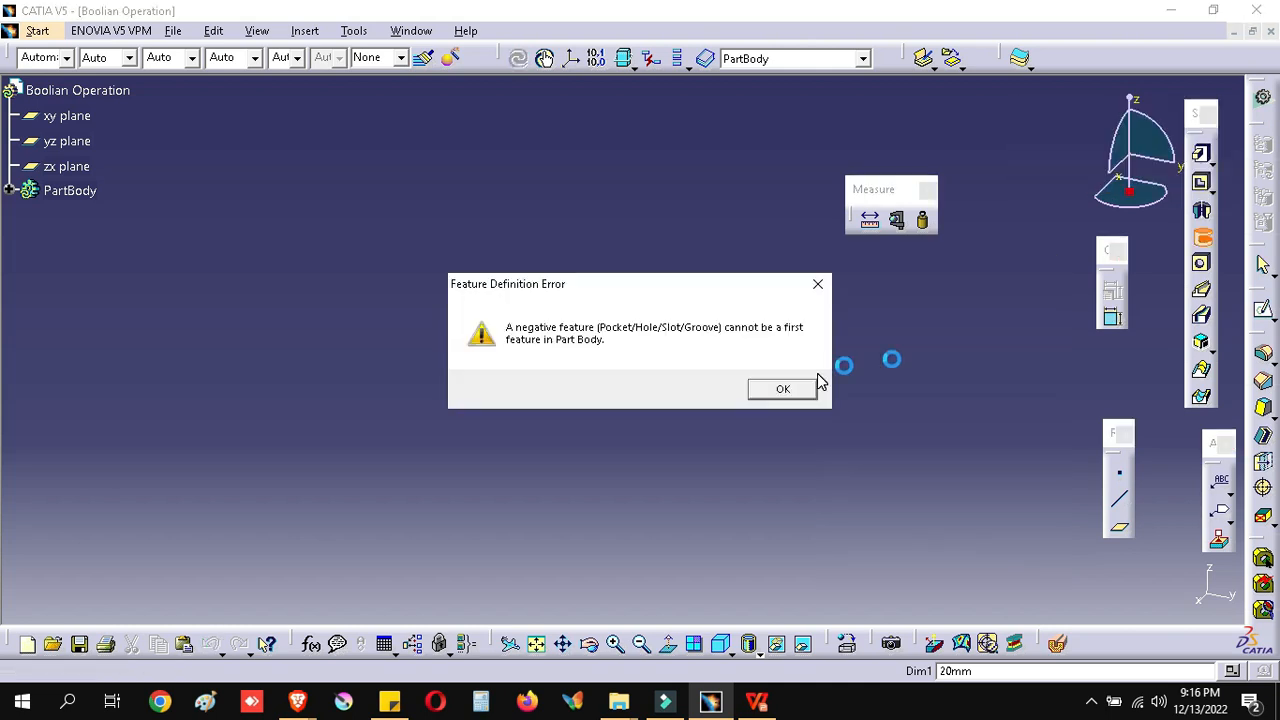
{"action": "left_click", "coordinate": [790, 389]}
Start a Shaft and sketch its closed right-triangle profile on the yz plane, with the upright side along the vertical axis
{"action": "left_click", "coordinate": [1200, 211]}
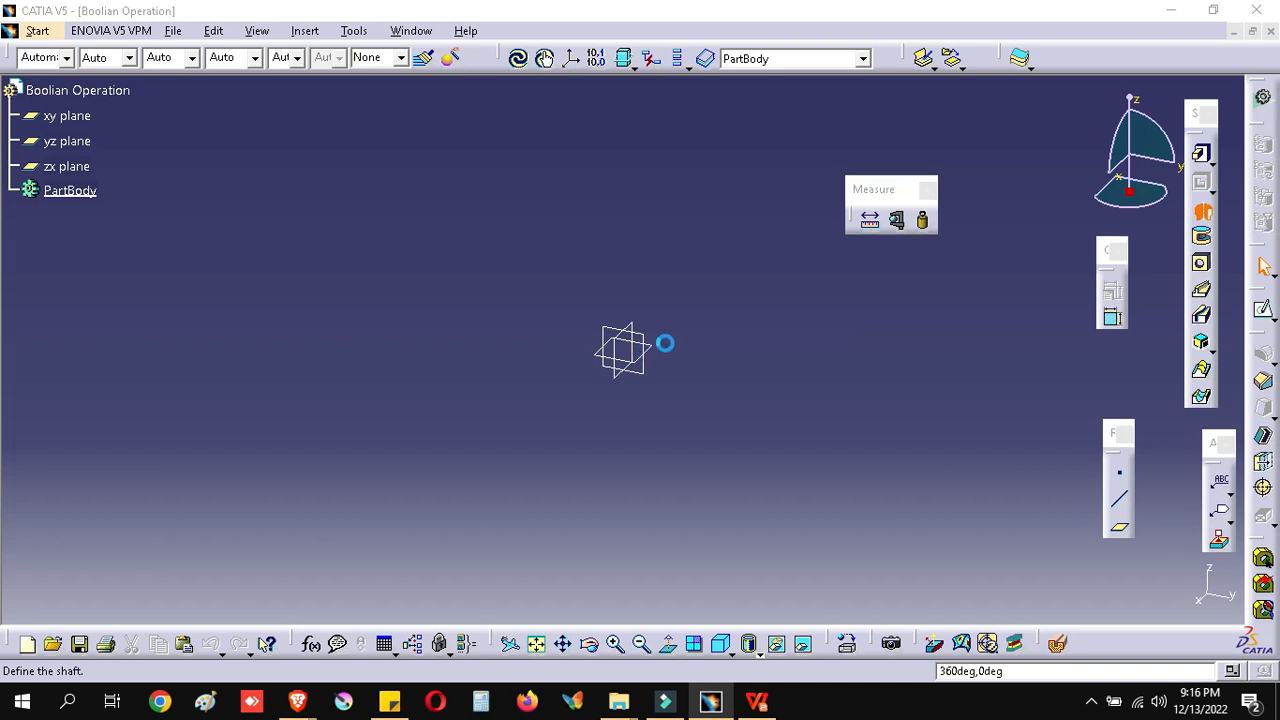
{"action": "left_click", "coordinate": [1216, 353]}
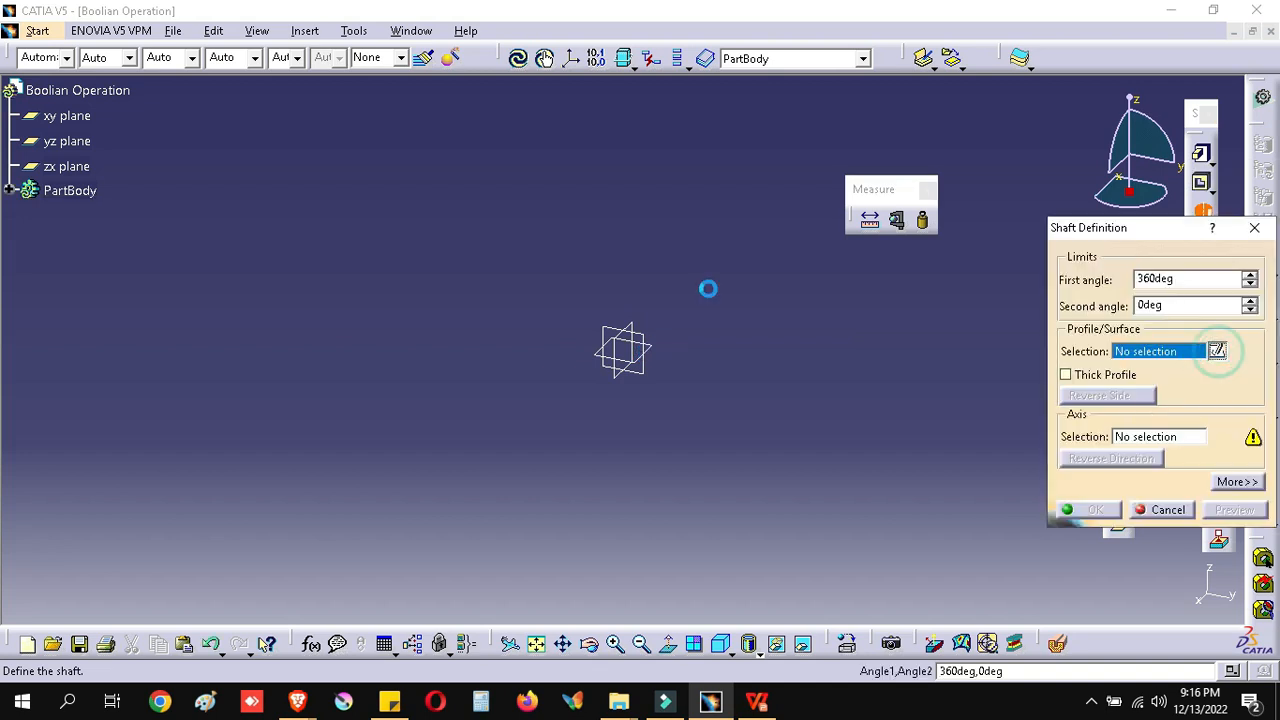
{"action": "left_click", "coordinate": [645, 338]}
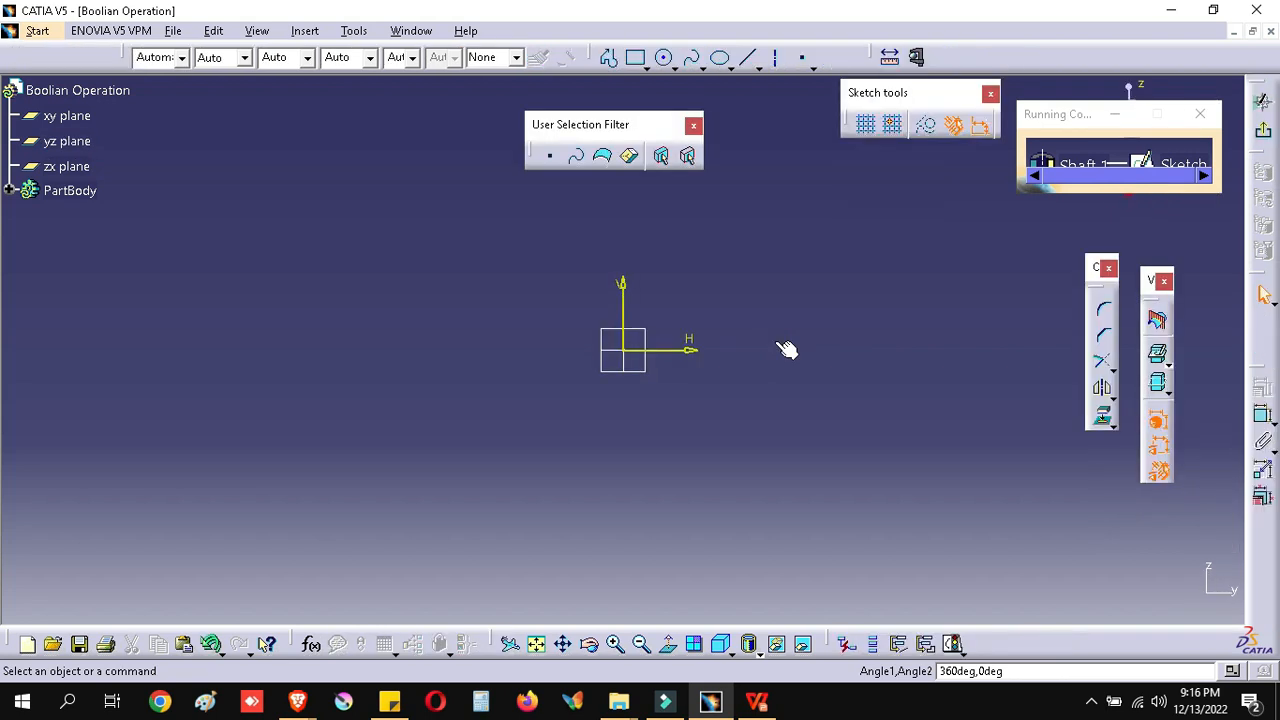
{"action": "left_click_drag", "start_coordinate": [615, 114], "coordinate": [54, 142]}
{"action": "left_click", "coordinate": [608, 58]}
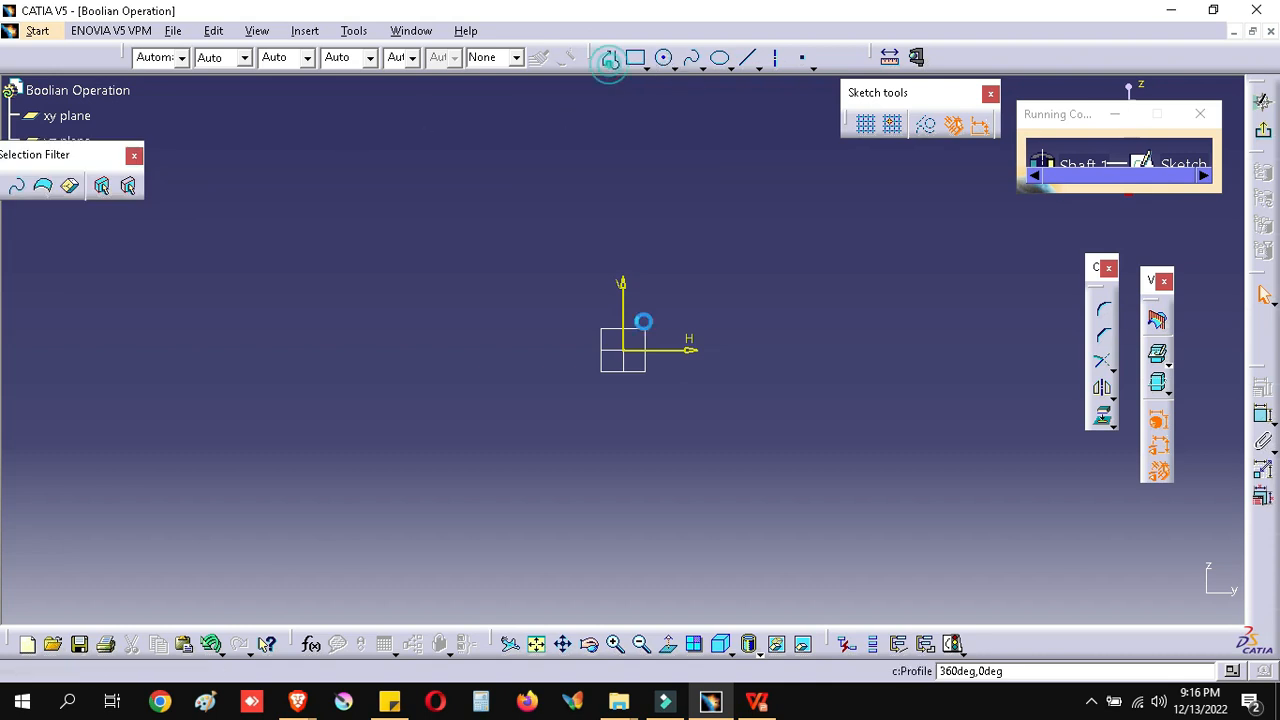
{"action": "left_click", "coordinate": [629, 190]}
{"action": "left_click", "coordinate": [501, 357]}
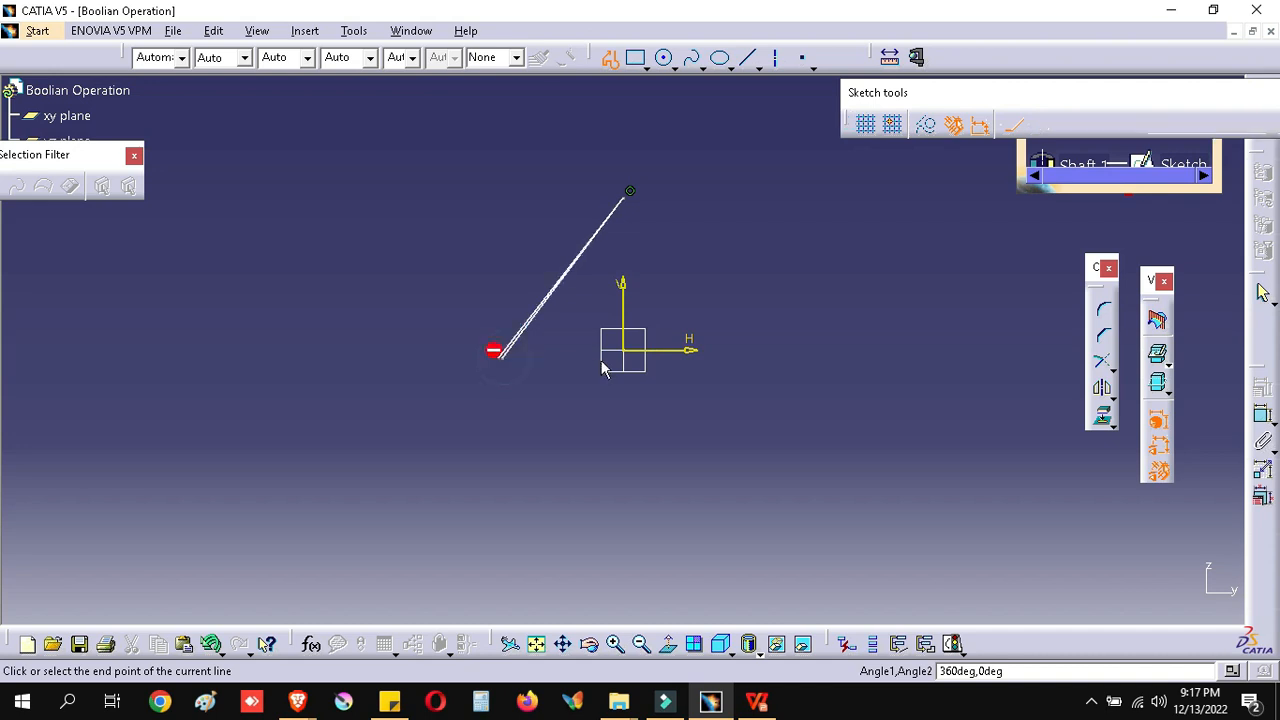
{"action": "left_click", "coordinate": [623, 357]}
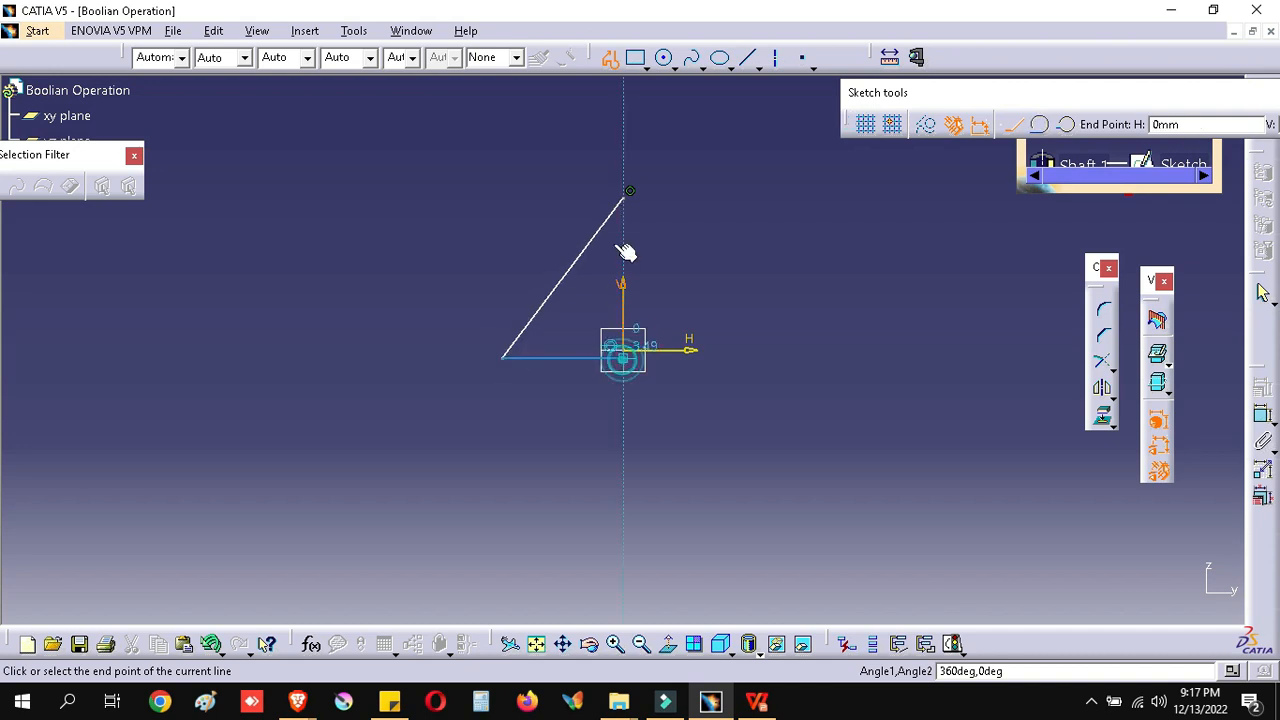
{"action": "left_click", "coordinate": [629, 191]}
Exit the sketch and revolve the triangle 360 degrees about its vertical side to form a solid cone
{"action": "left_click", "coordinate": [1266, 133]}
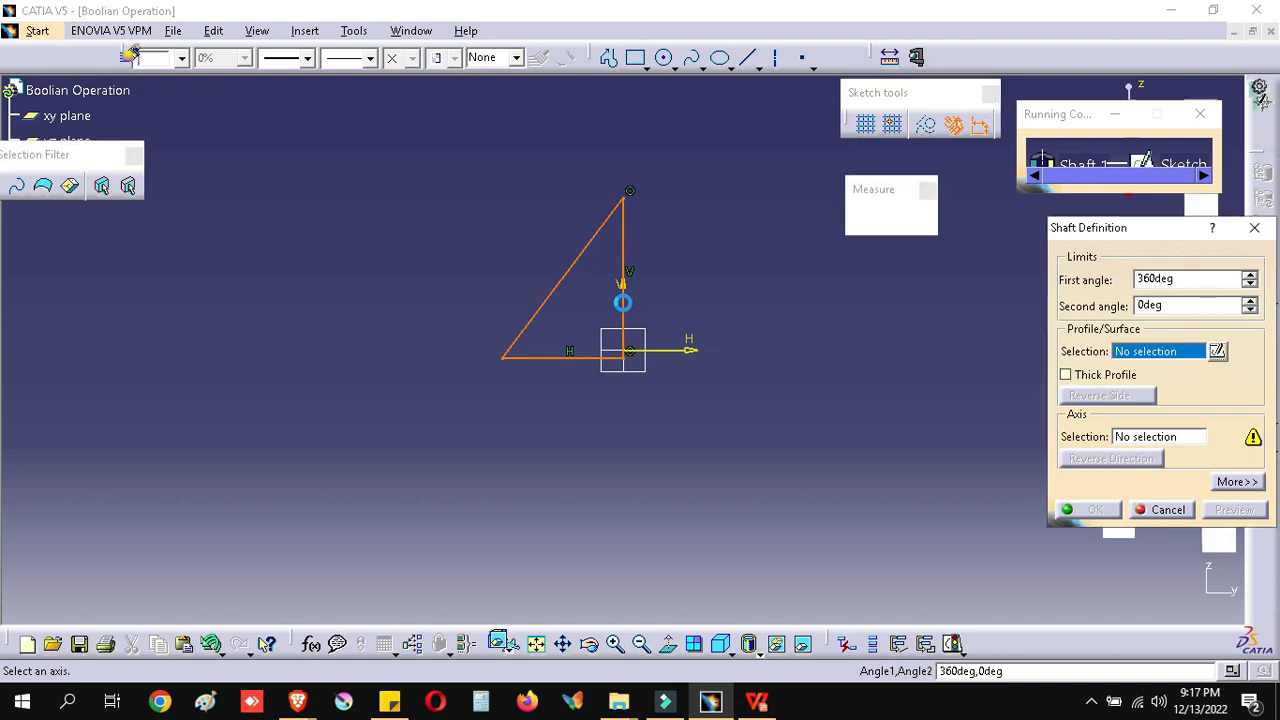
{"action": "left_click", "coordinate": [623, 298]}
{"action": "left_click", "coordinate": [1114, 511]}
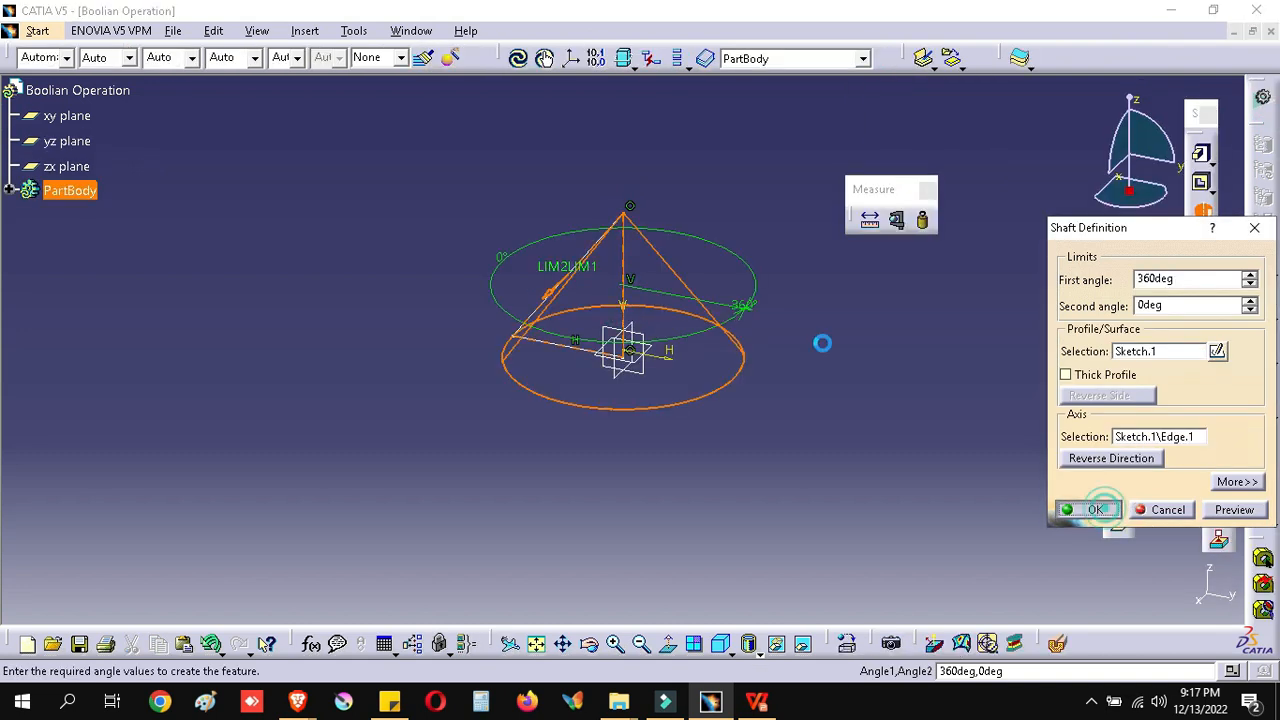
{"action": "mouse_move", "coordinate": [777, 274]}
{"action": "middle_mouse_down"}
{"action": "mouse_move", "coordinate": [657, 354]}
{"action": "mouse_move", "coordinate": [771, 286]}
{"action": "mouse_move", "coordinate": [778, 295]}
{"action": "middle_mouse_up"}
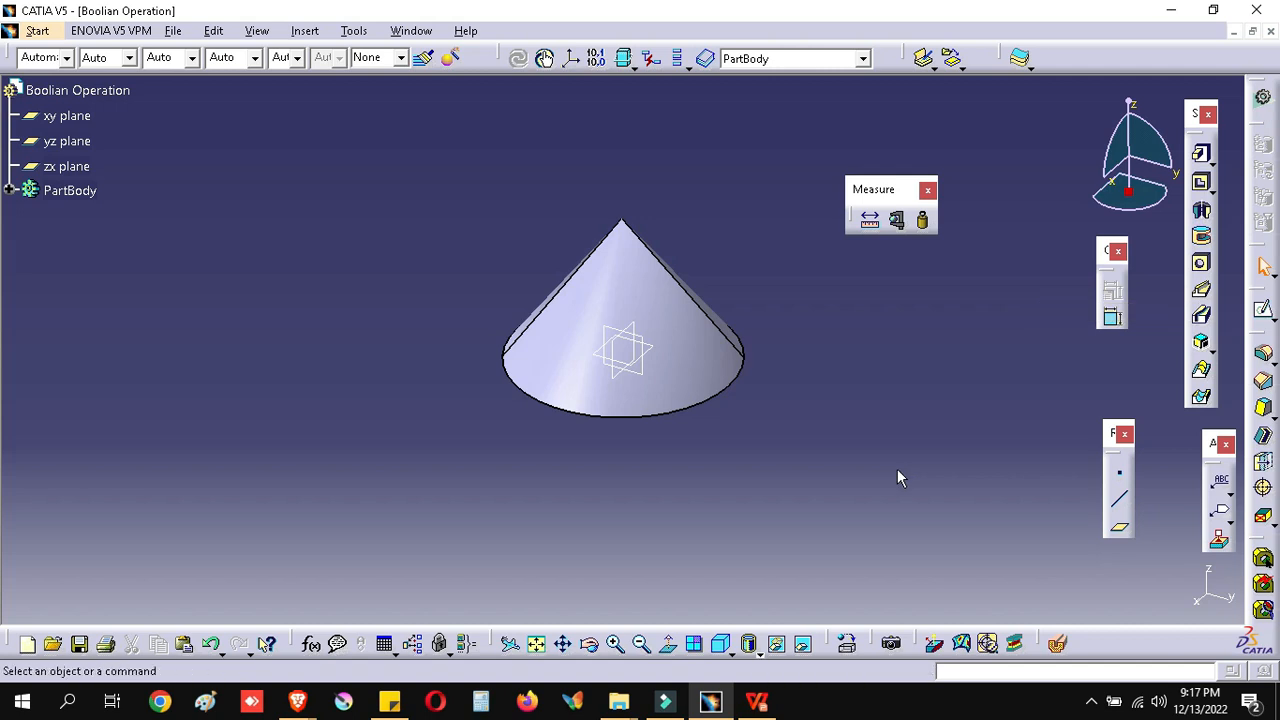
{"action": "left_click", "coordinate": [1201, 153]}
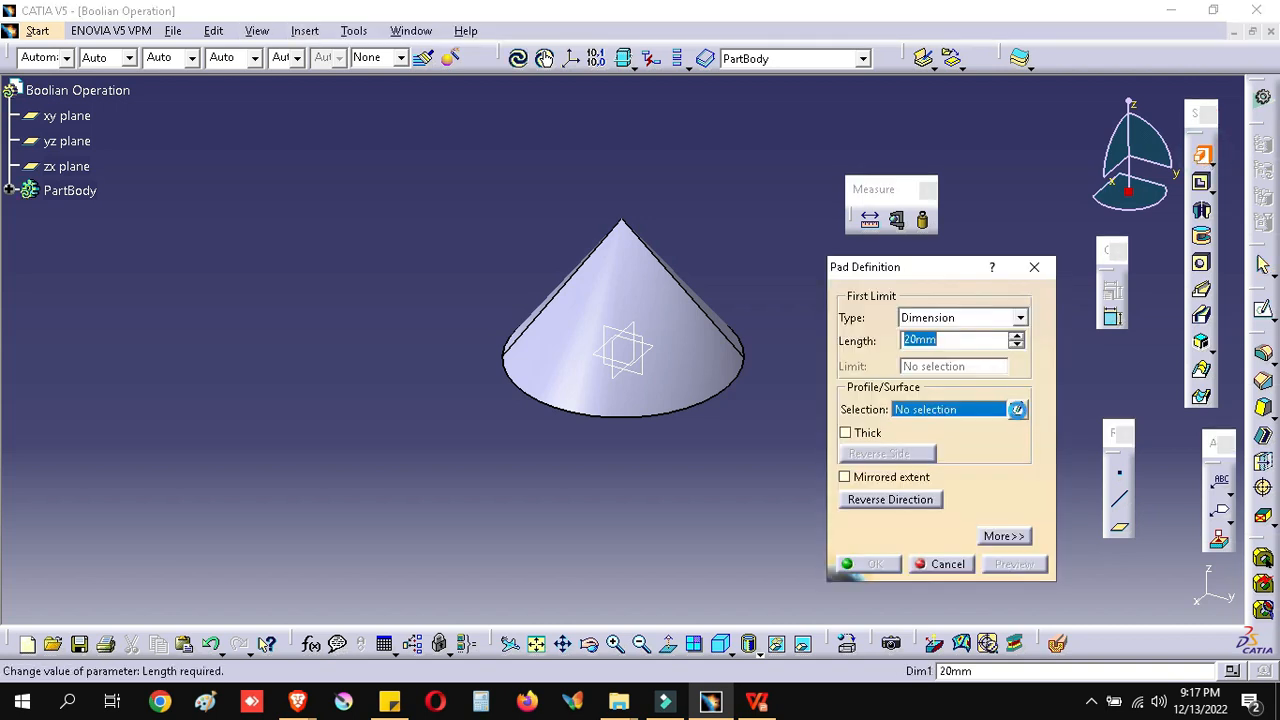
{"action": "left_click", "coordinate": [1016, 409]}
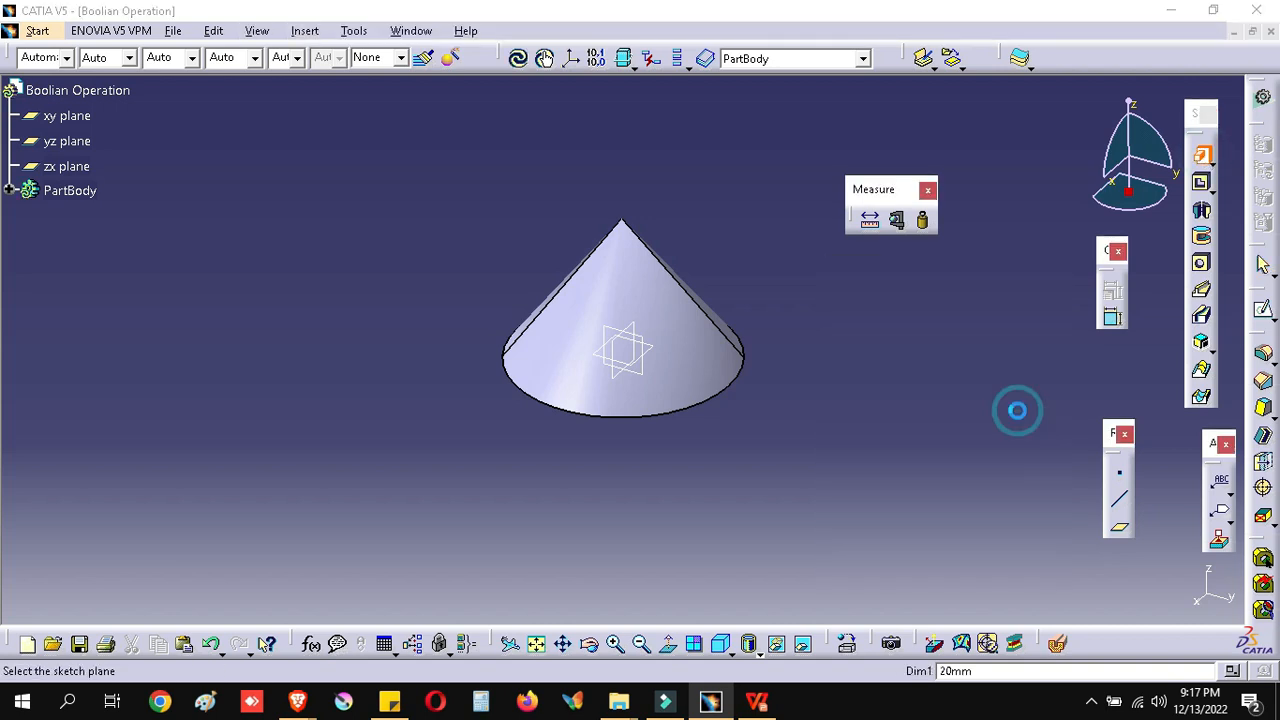
{"action": "left_click", "coordinate": [643, 341]}
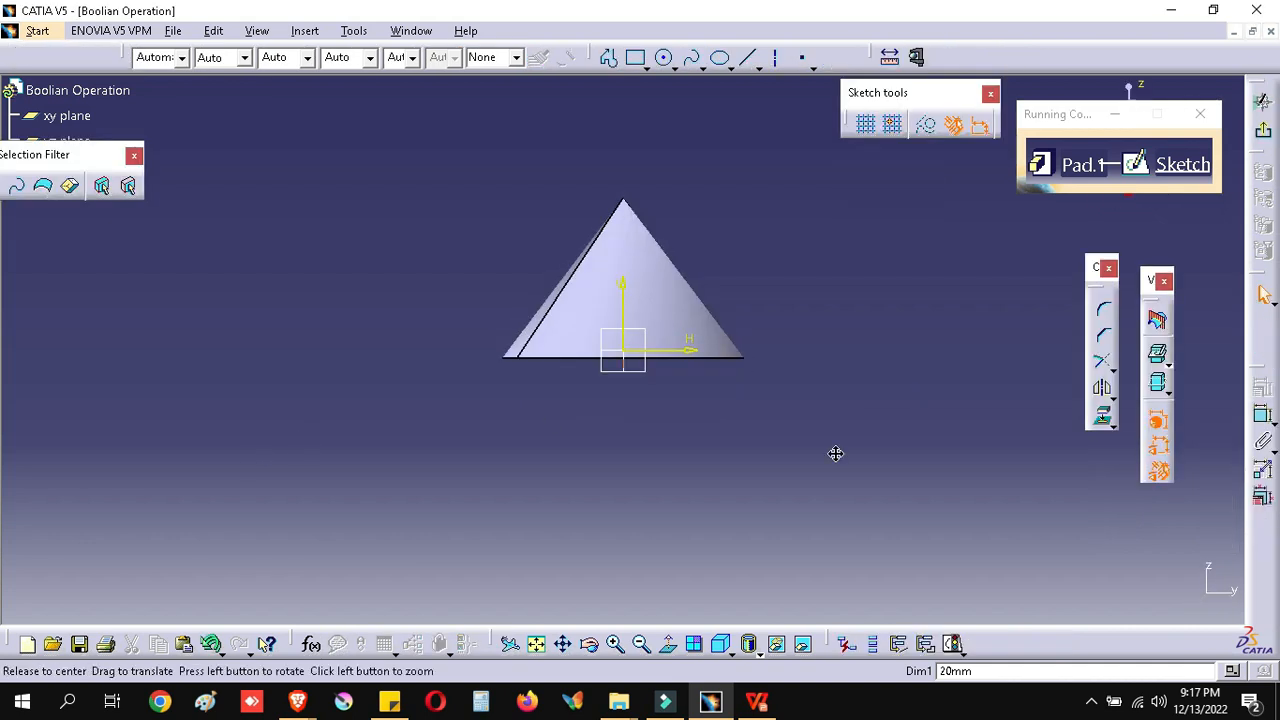
{"action": "middle_click_drag", "start_coordinate": [834, 451], "coordinate": [676, 541]}
{"action": "left_click", "coordinate": [663, 57]}
{"action": "left_click", "coordinate": [527, 358]}
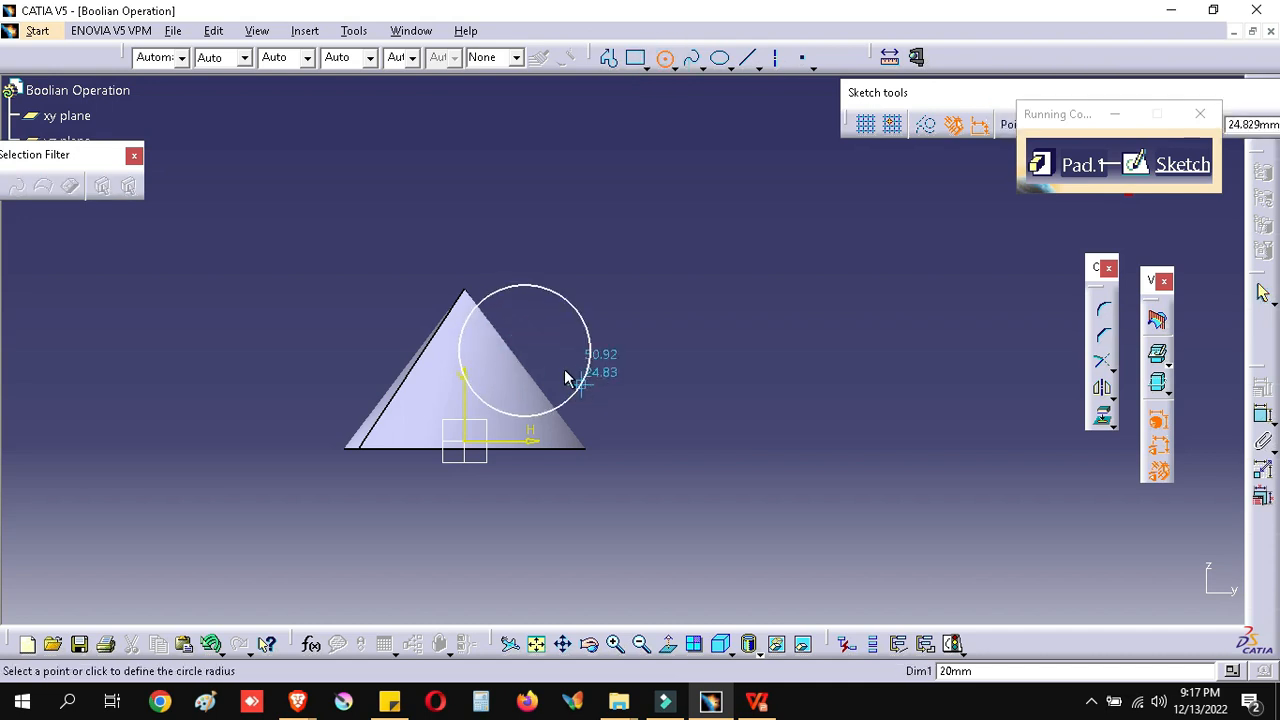
{"action": "left_click", "coordinate": [562, 370]}
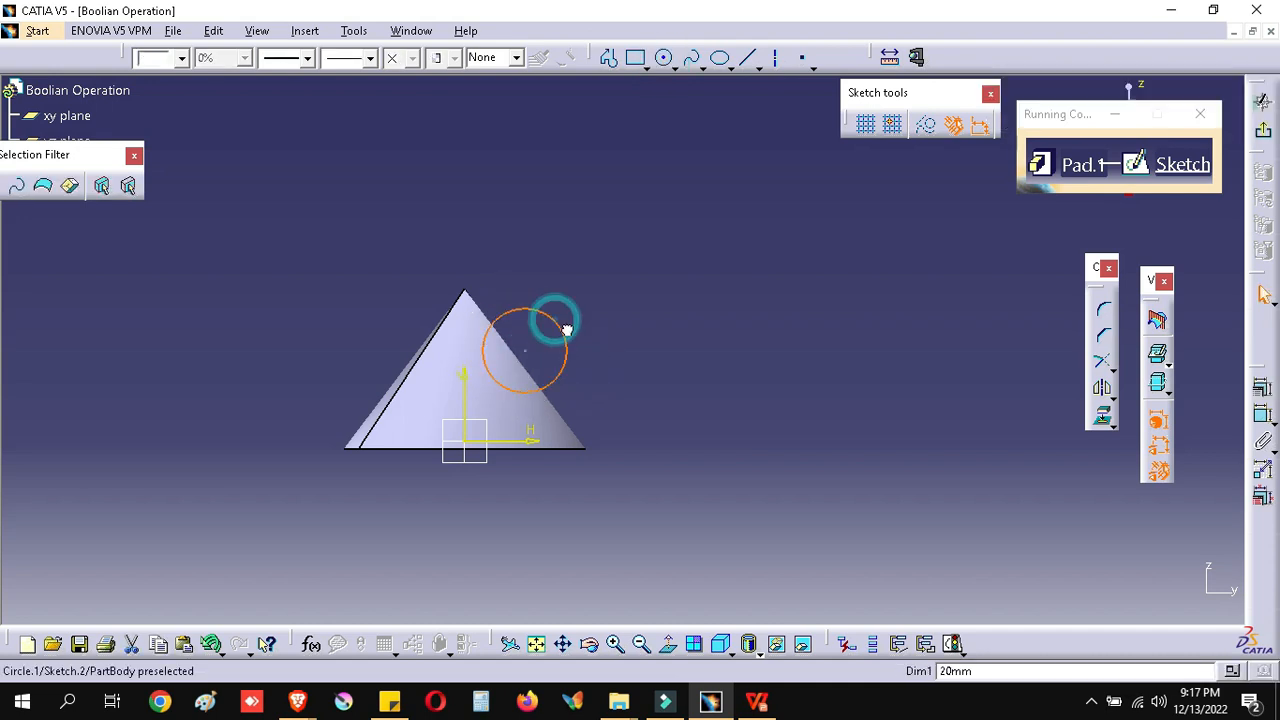
{"action": "left_click", "coordinate": [665, 328]}
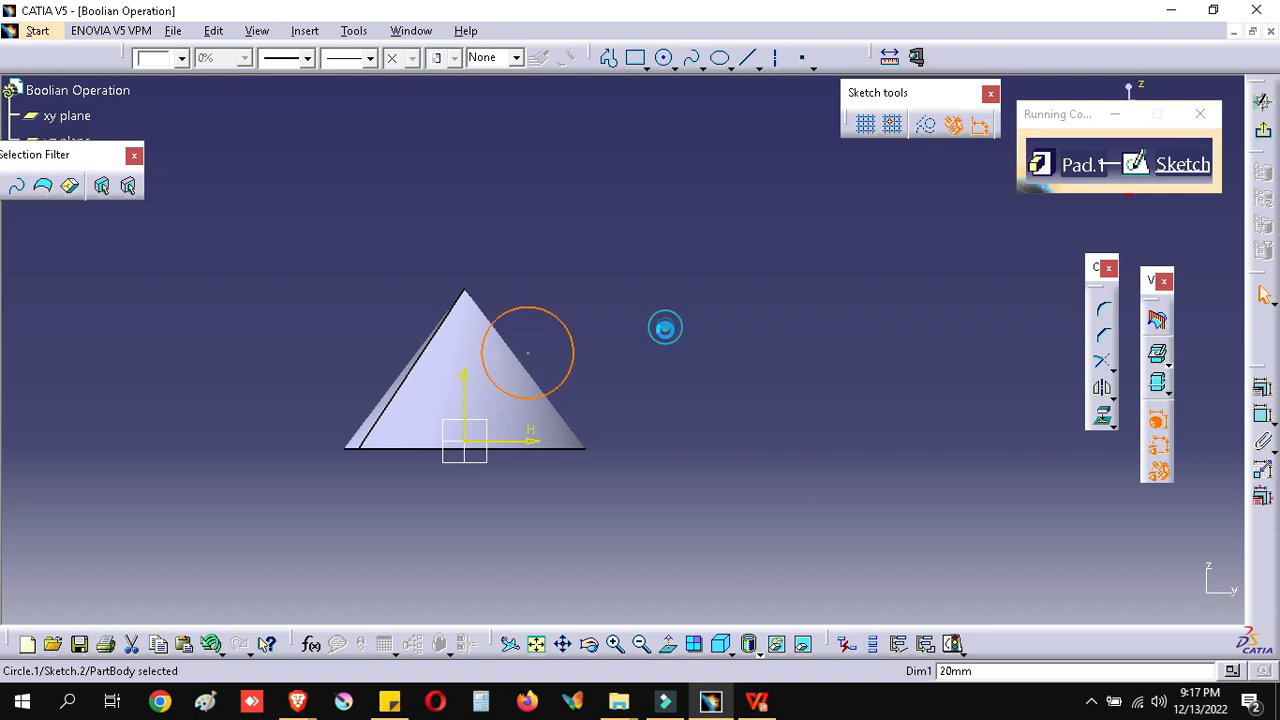
{"action": "left_click", "coordinate": [1262, 132]}
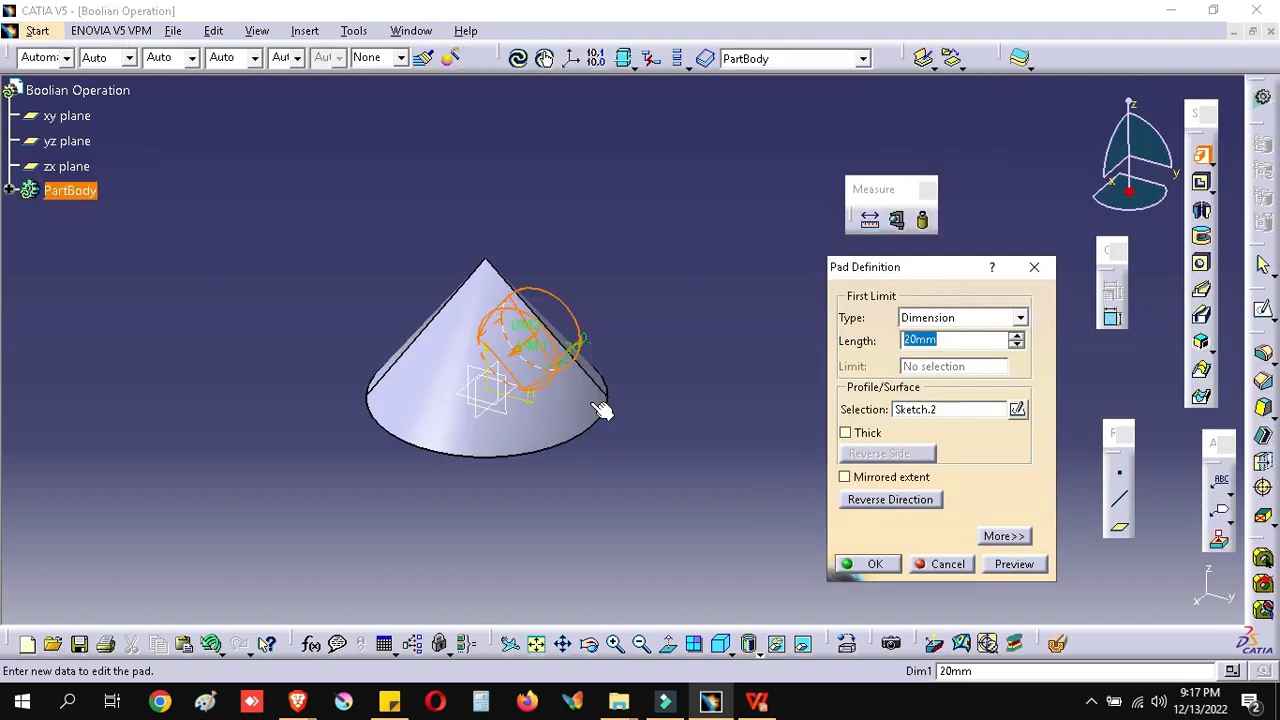
{"action": "left_click", "coordinate": [947, 564]}
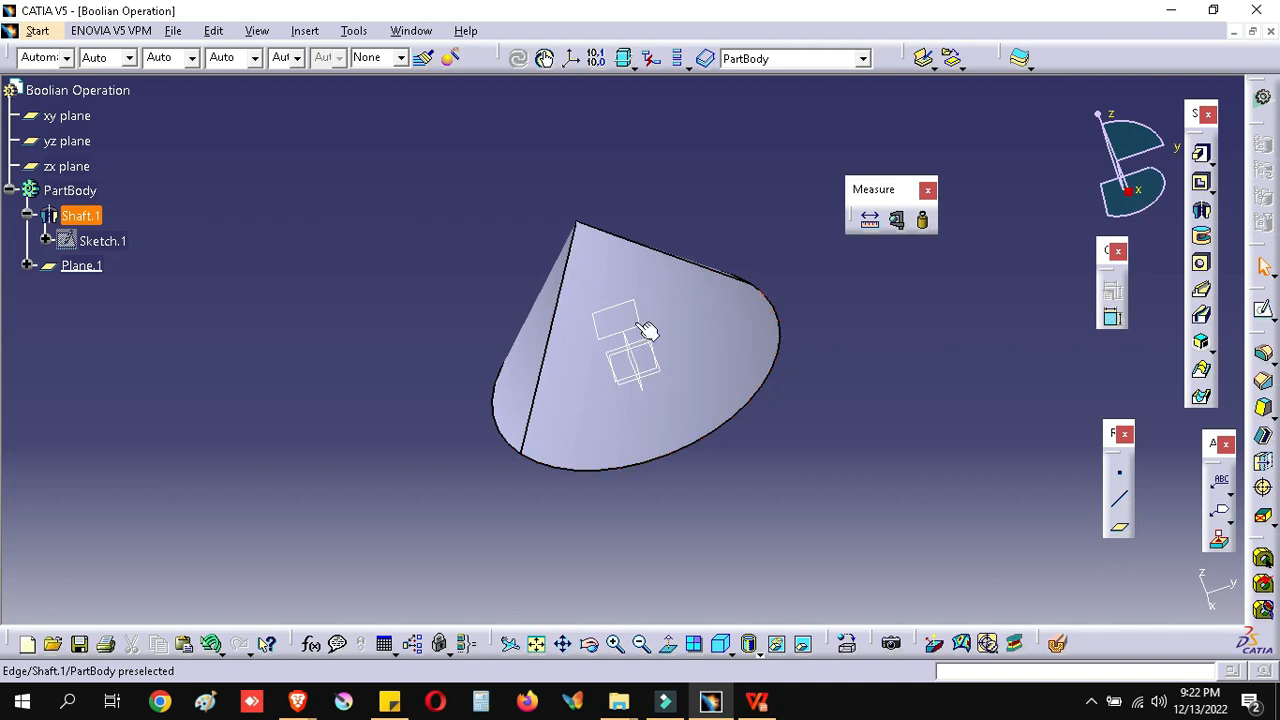
Collapse the PartBody branch and insert a new body into the part
{"action": "left_click", "coordinate": [242, 371]}
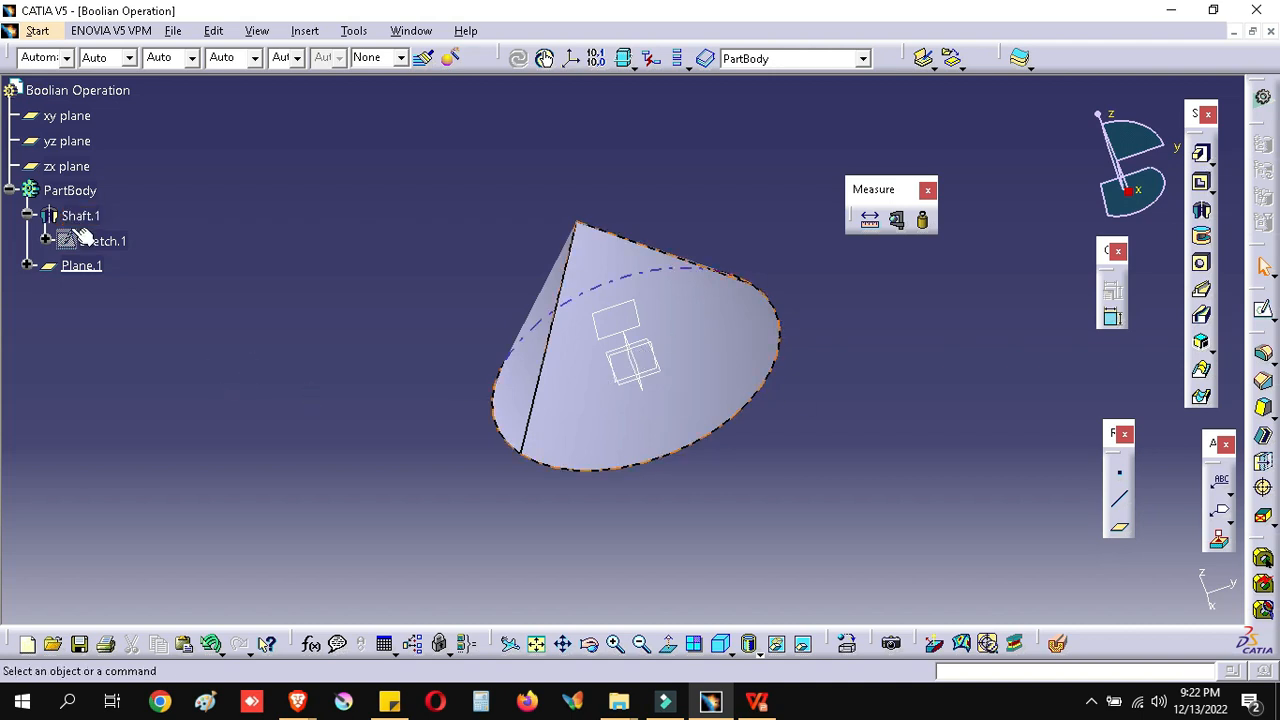
{"action": "left_click", "coordinate": [10, 190]}
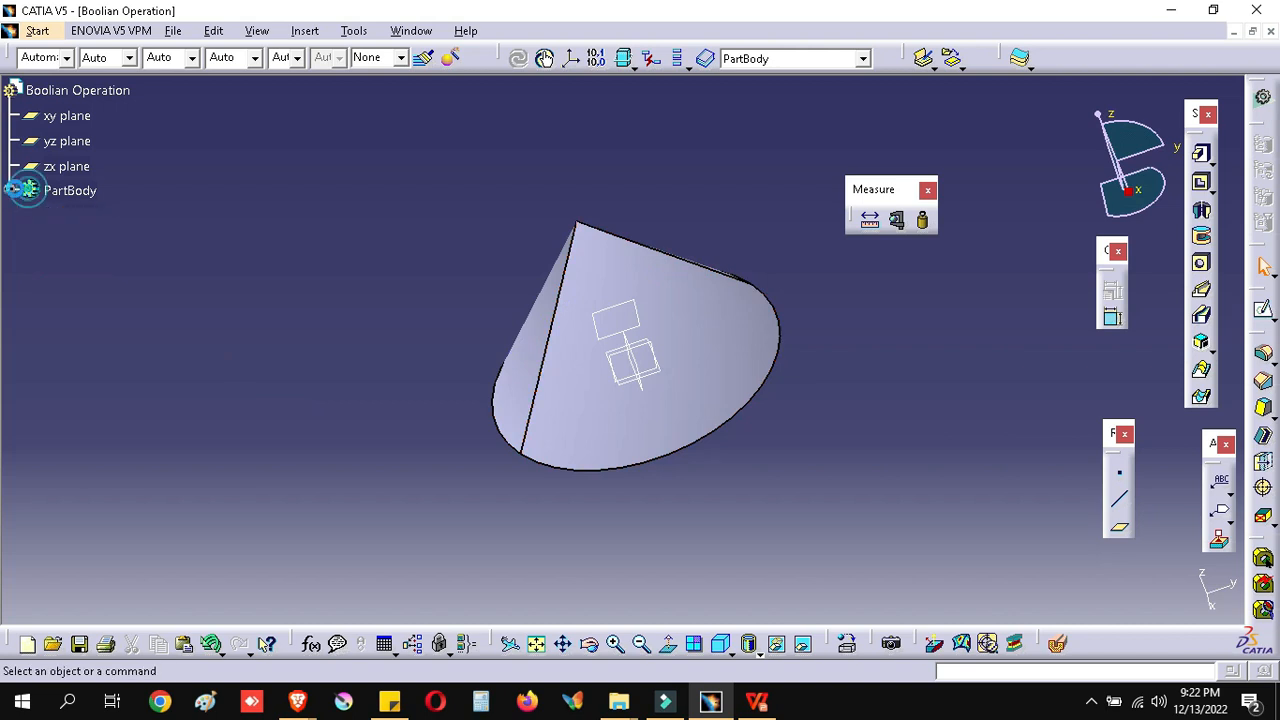
{"action": "left_click", "coordinate": [84, 186]}
{"action": "left_click", "coordinate": [86, 194]}
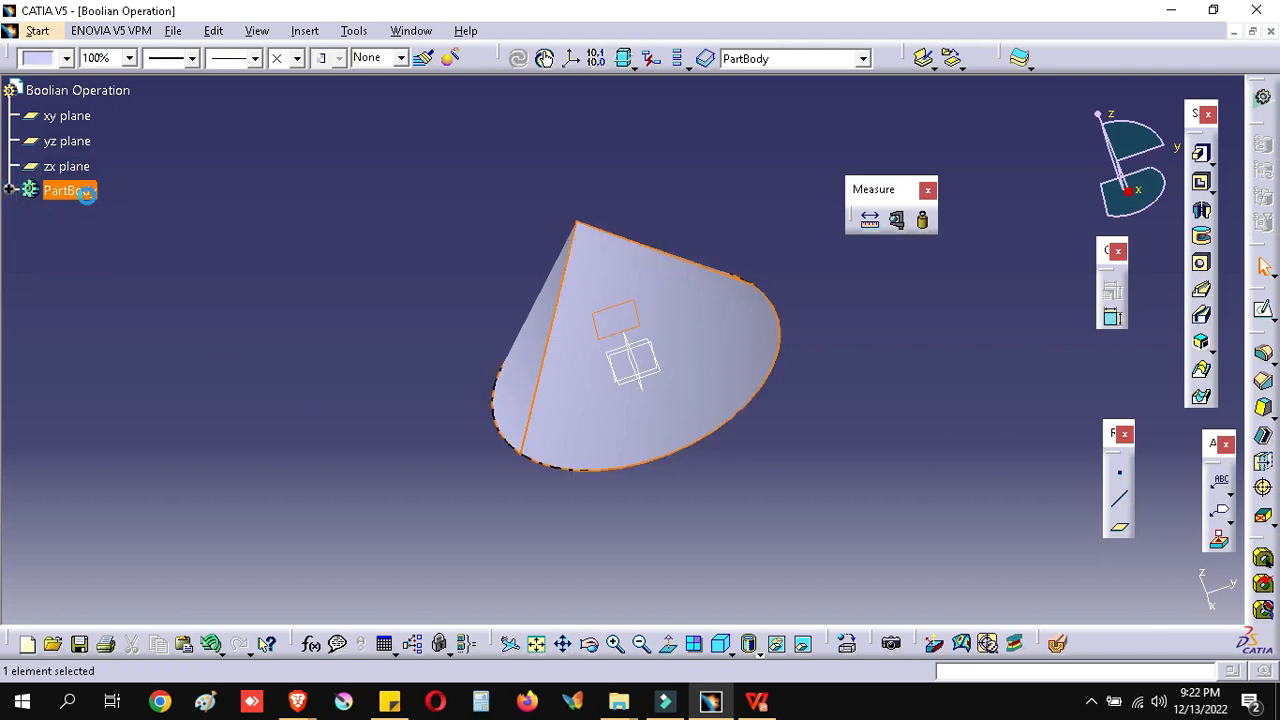
{"action": "left_click", "coordinate": [305, 31]}
{"action": "left_click", "coordinate": [320, 78]}
{"action": "left_click", "coordinate": [58, 292]}
{"action": "left_click", "coordinate": [1045, 348]}
Start a Pad in the new body and sketch a circle on the xy plane overlapping the edge of the cone's base
{"action": "left_click", "coordinate": [1203, 157]}
{"action": "left_click", "coordinate": [1016, 410]}
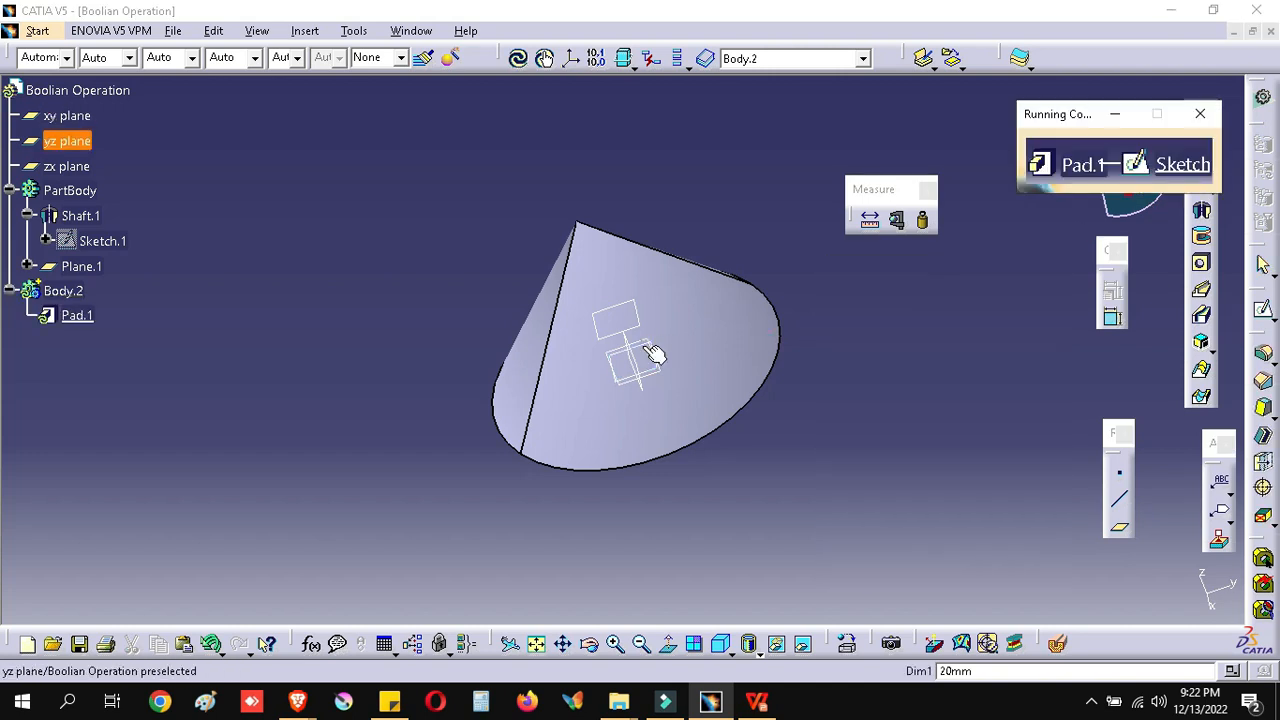
{"action": "left_click", "coordinate": [651, 350]}
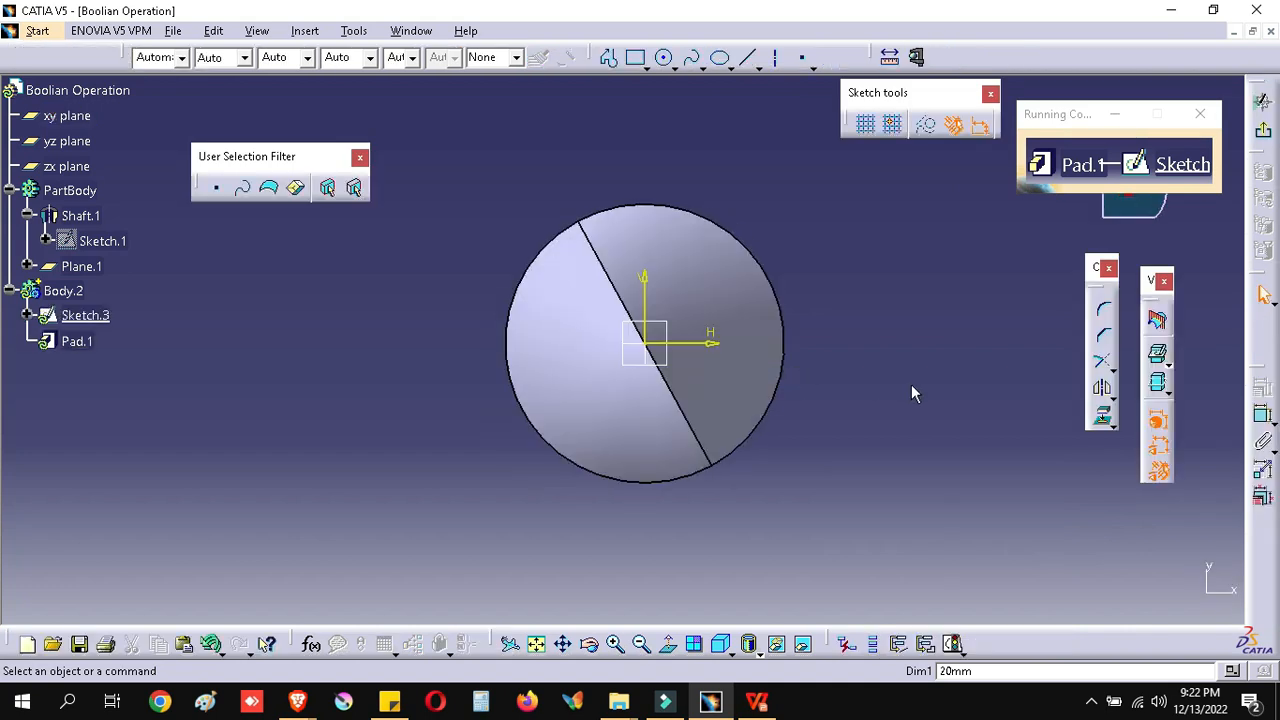
{"action": "left_click", "coordinate": [665, 58]}
{"action": "left_click", "coordinate": [772, 308]}
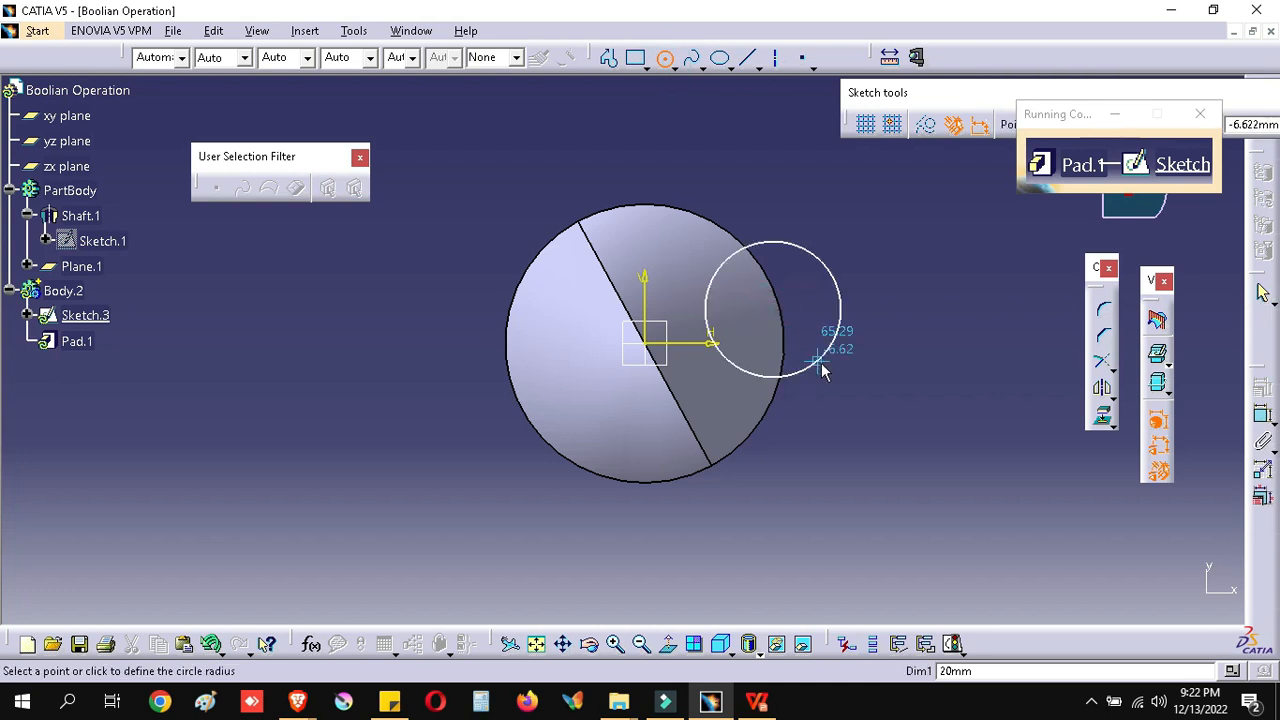
{"action": "left_click", "coordinate": [808, 354]}
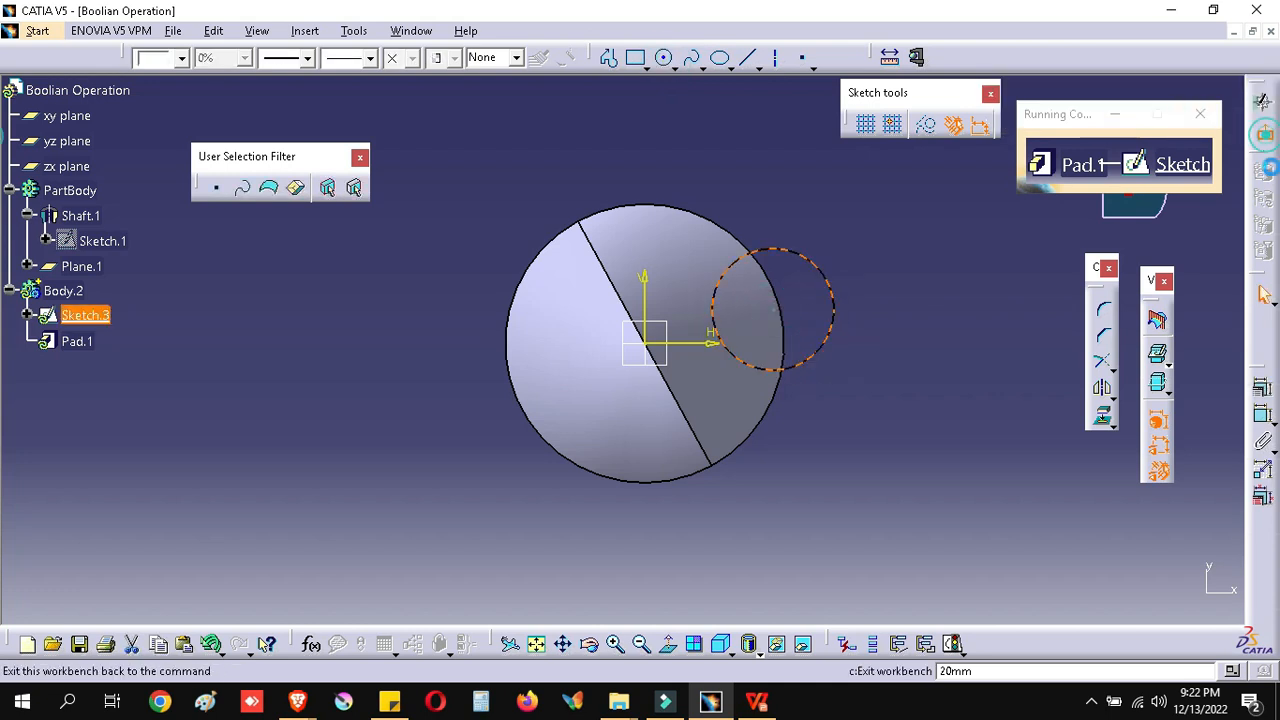
Exit the sketch and pad the circle 20 mm with mirrored extent to form a cylinder intersecting the cone
{"action": "left_click", "coordinate": [1262, 101]}
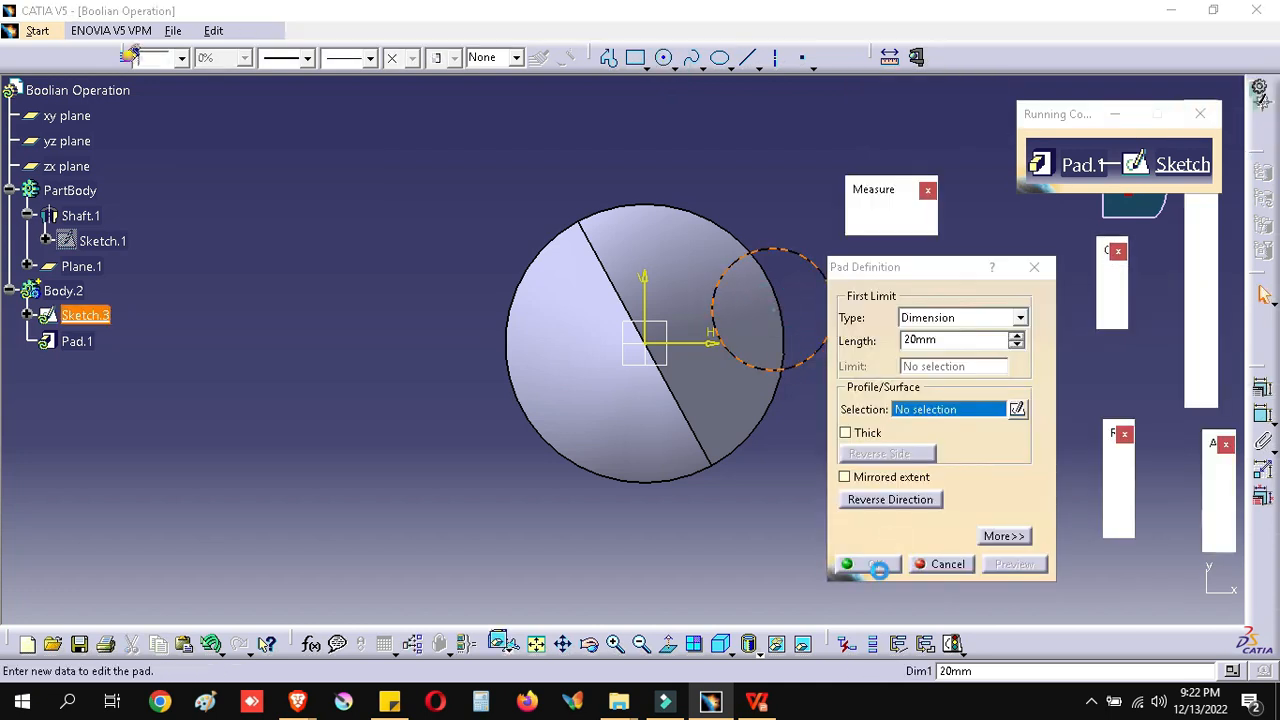
{"action": "left_click", "coordinate": [876, 565]}
{"action": "middle_click_drag", "start_coordinate": [658, 413], "coordinate": [764, 332]}
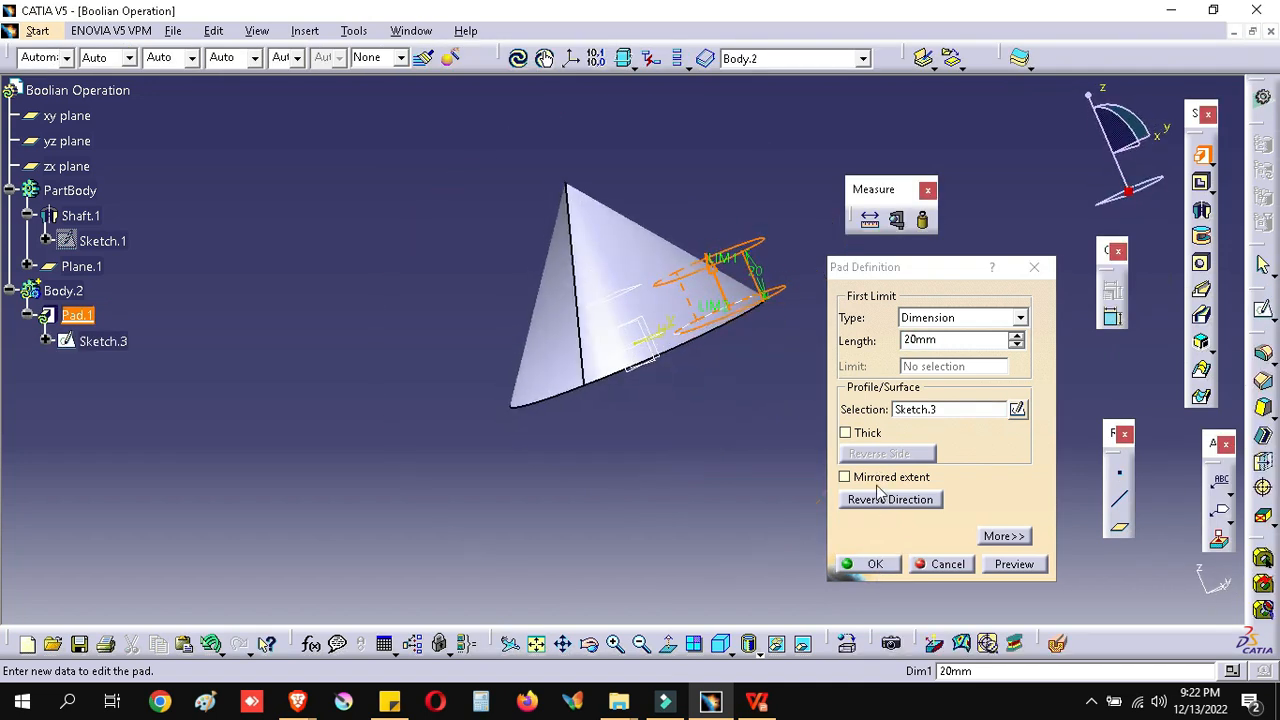
{"action": "left_click", "coordinate": [862, 477]}
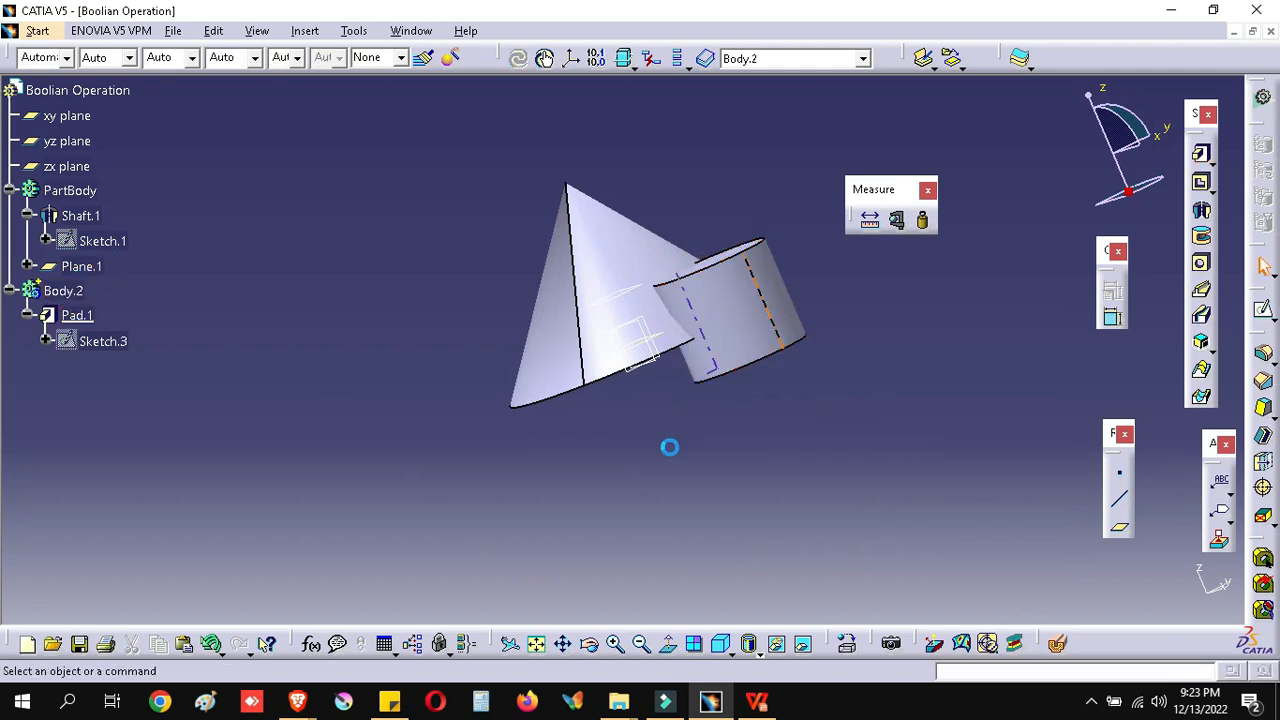
Edit the cylinder's pad and increase its mirrored length to make the cylinder taller
{"action": "middle_click_drag", "start_coordinate": [671, 194], "coordinate": [660, 414]}
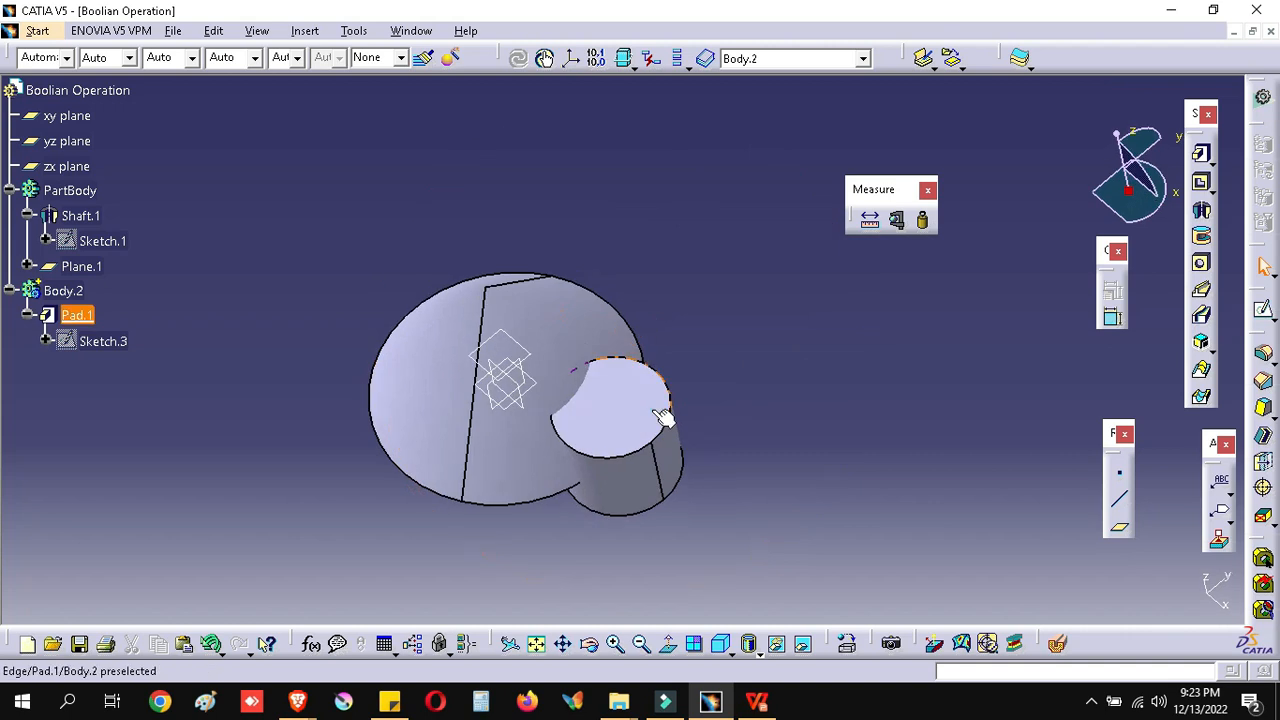
{"action": "left_click", "coordinate": [660, 405]}
{"action": "double_click", "coordinate": [658, 389]}
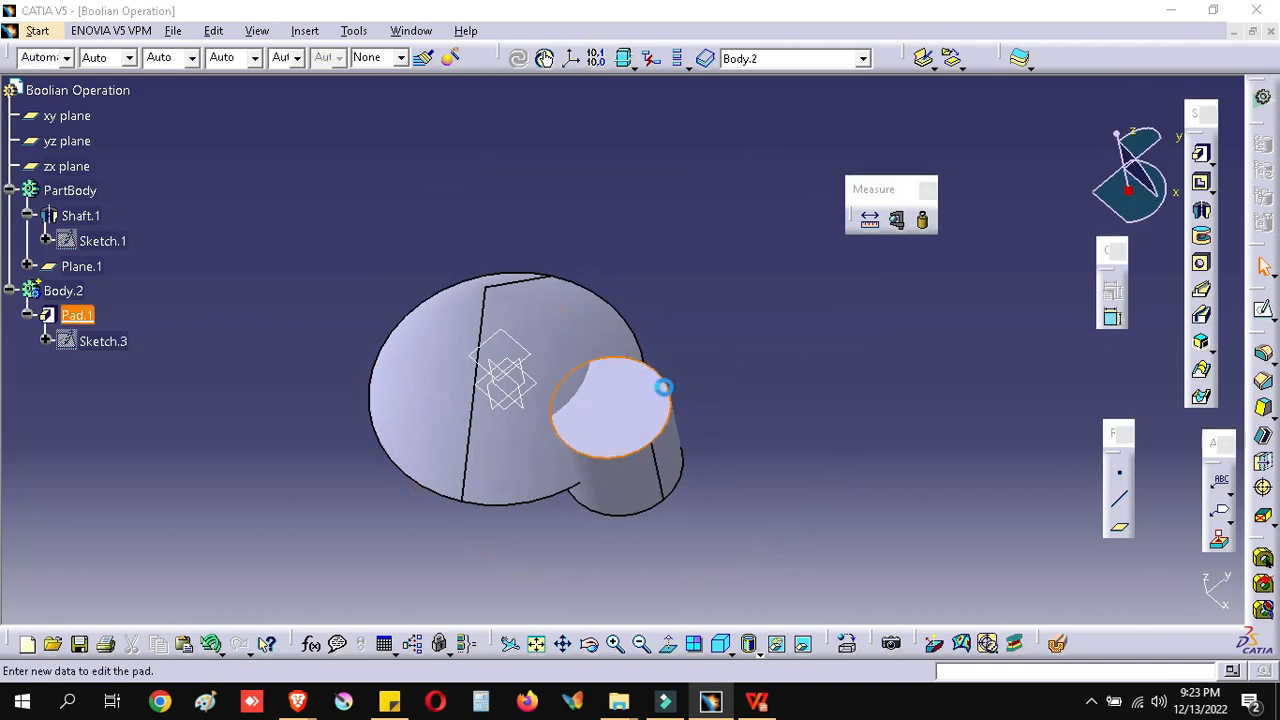
{"action": "left_click", "coordinate": [1014, 336]}
{"action": "left_click", "coordinate": [1014, 336]}
{"action": "left_click_drag", "start_coordinate": [1014, 336], "coordinate": [1014, 338]}
{"action": "left_click", "coordinate": [870, 565]}
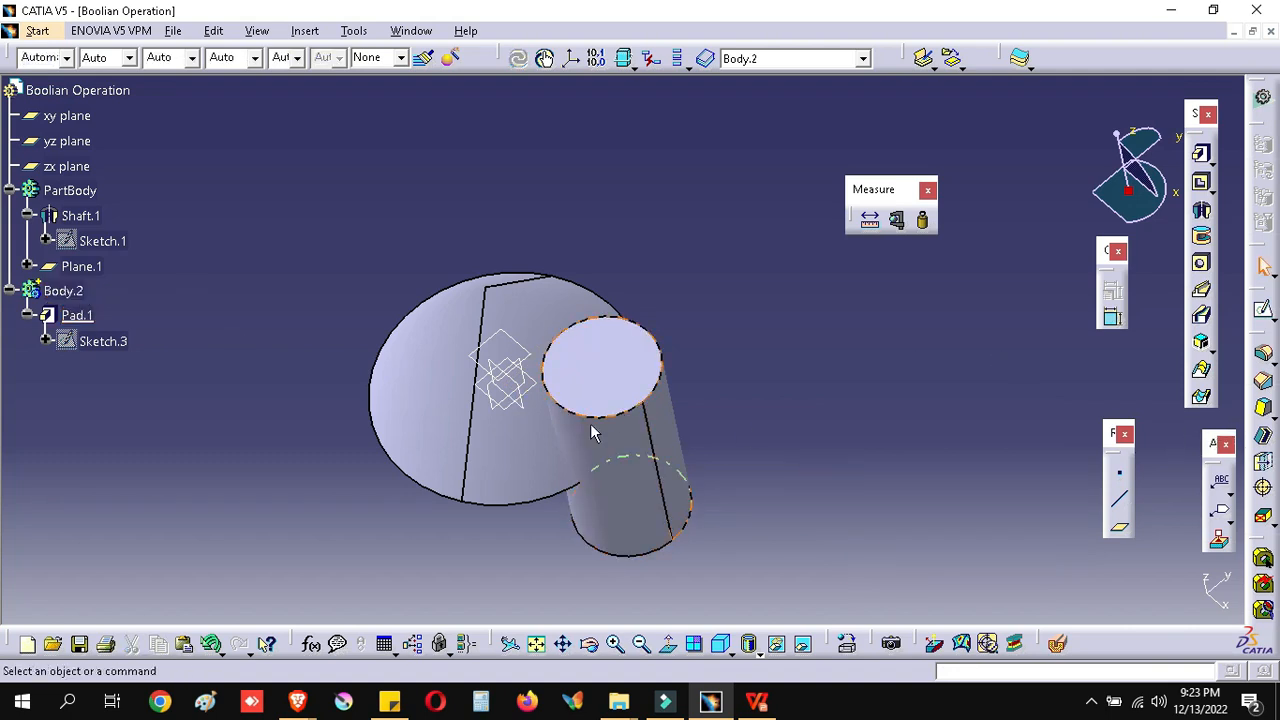
Close the unneeded docked toolbar, show the Boolean Operations toolbar and place it floating near the model
{"action": "middle_click_drag", "start_coordinate": [668, 286], "coordinate": [702, 331]}
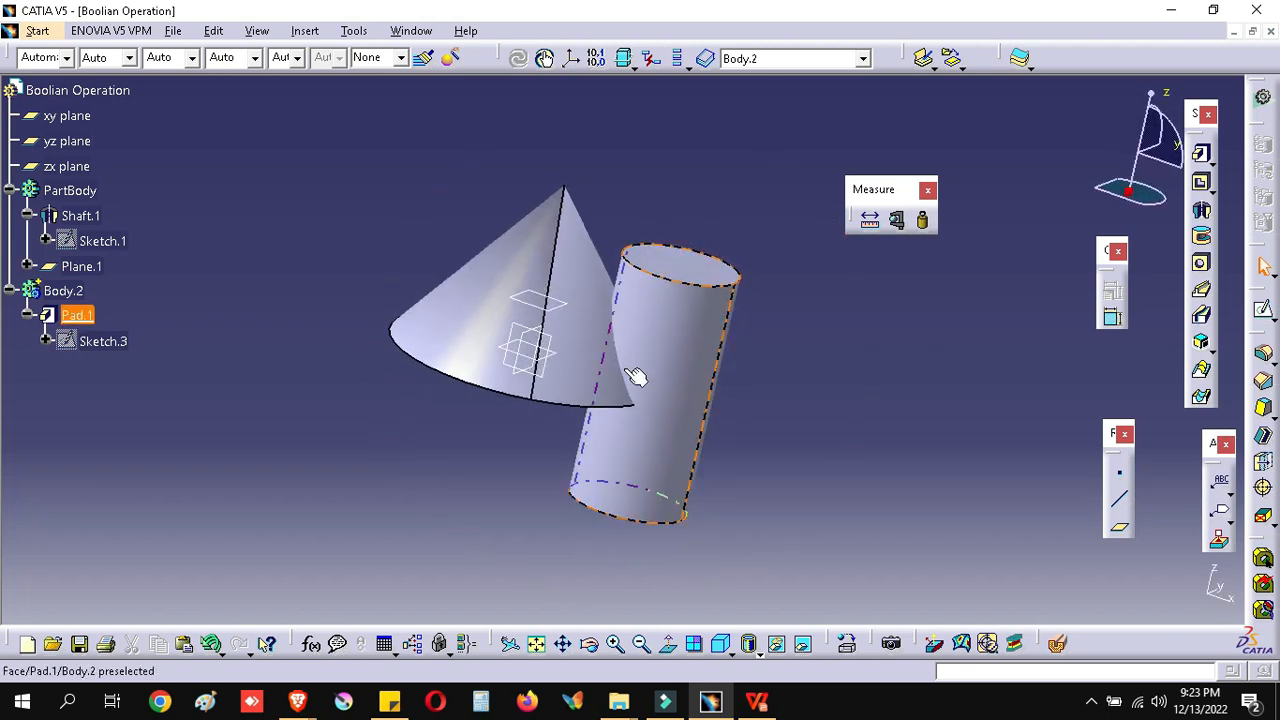
{"action": "left_click", "coordinate": [676, 318]}
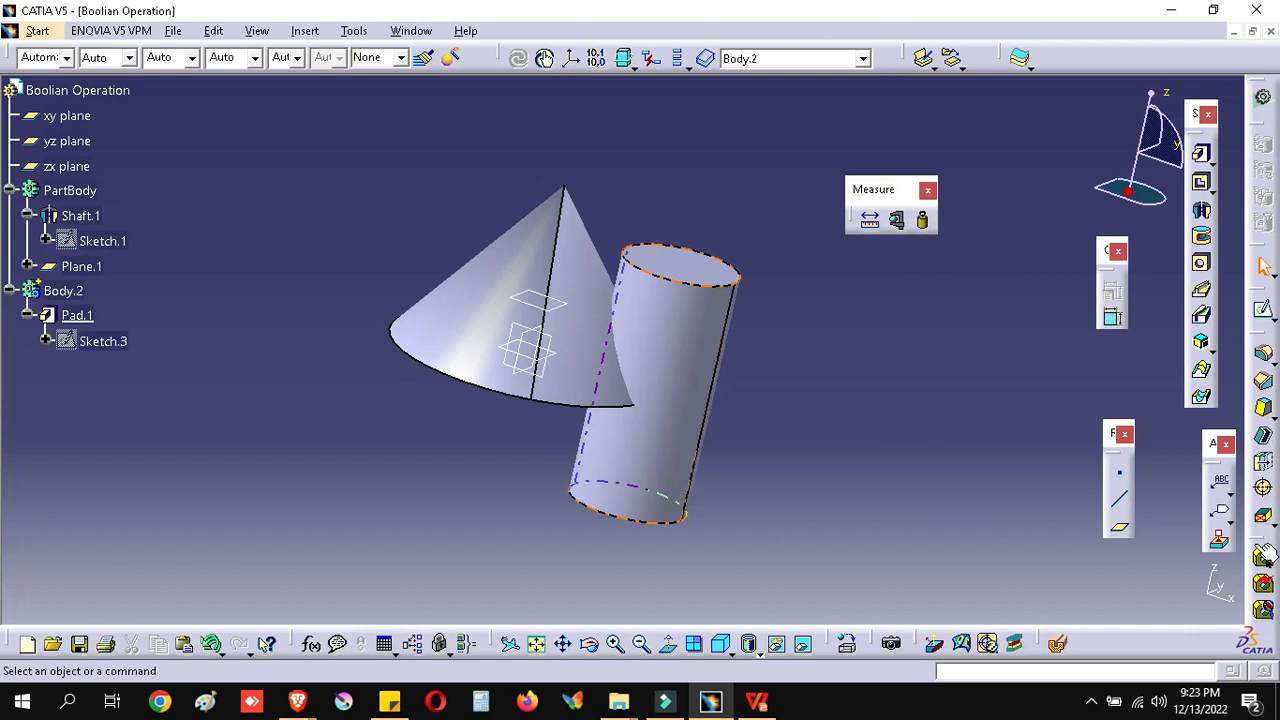
{"action": "left_click_drag", "start_coordinate": [1263, 546], "coordinate": [1000, 330]}
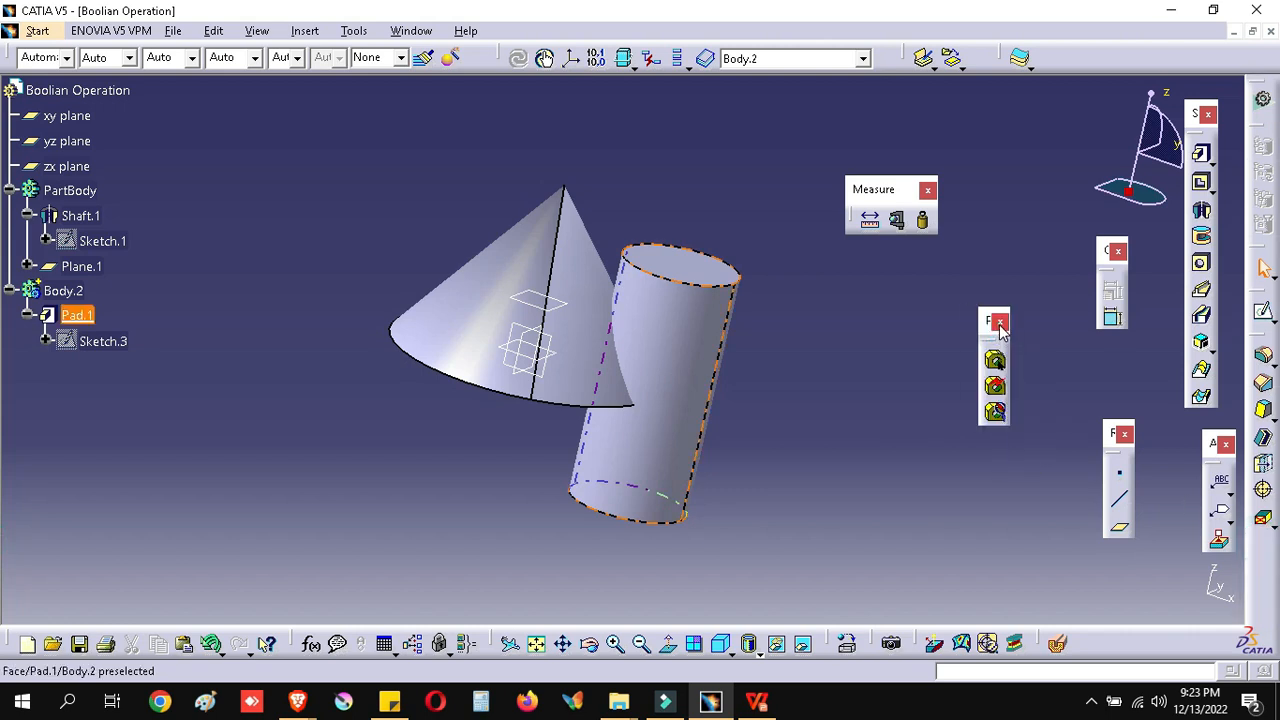
{"action": "left_click", "coordinate": [999, 324]}
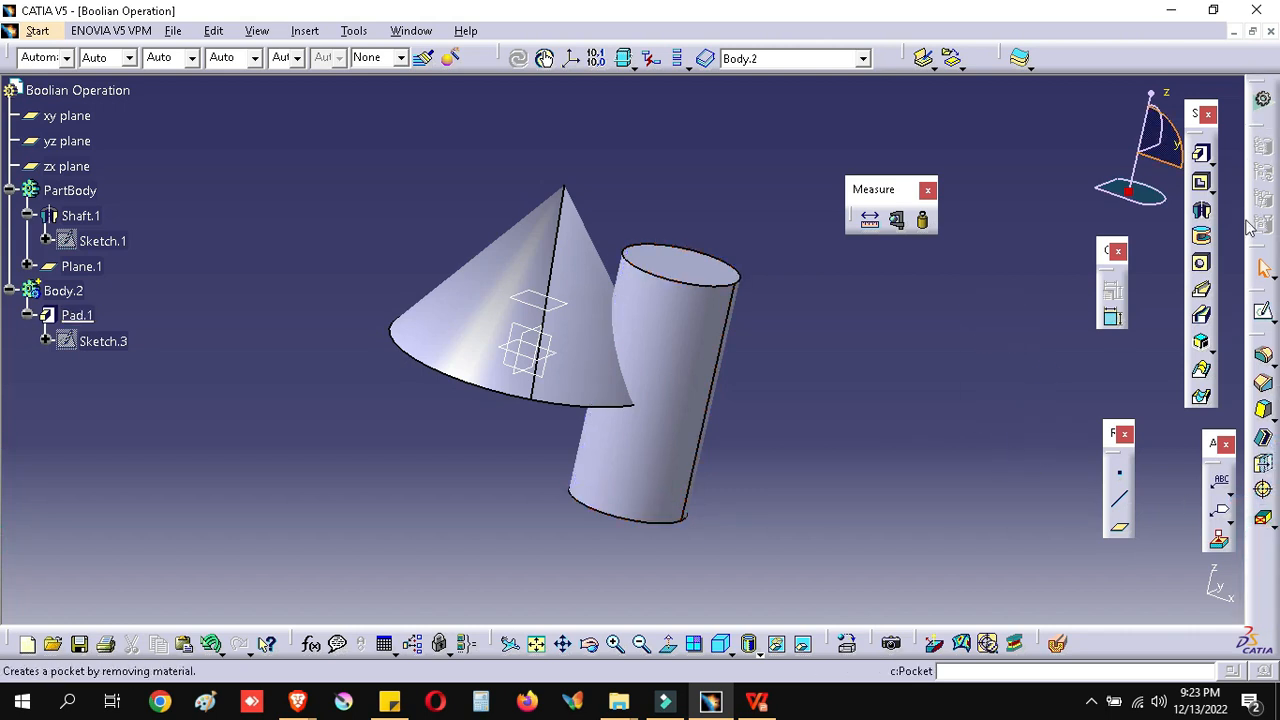
{"action": "right_click", "coordinate": [1265, 336]}
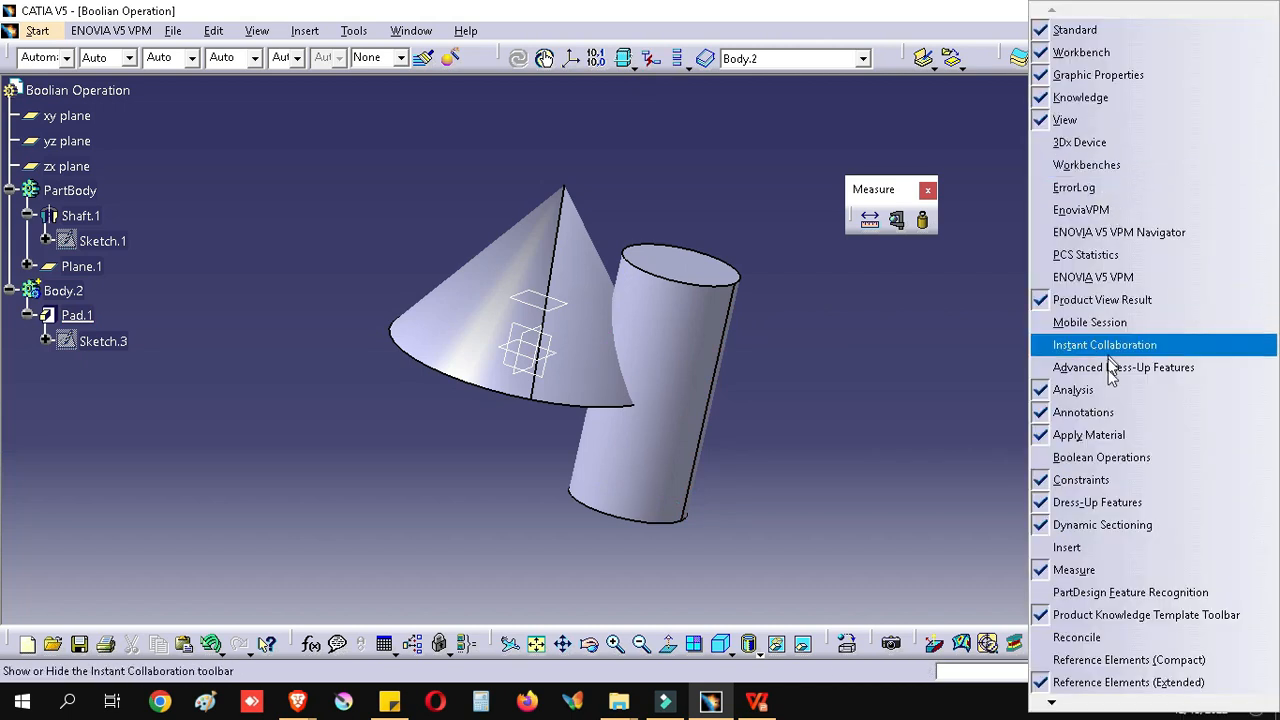
{"action": "left_click", "coordinate": [1101, 462]}
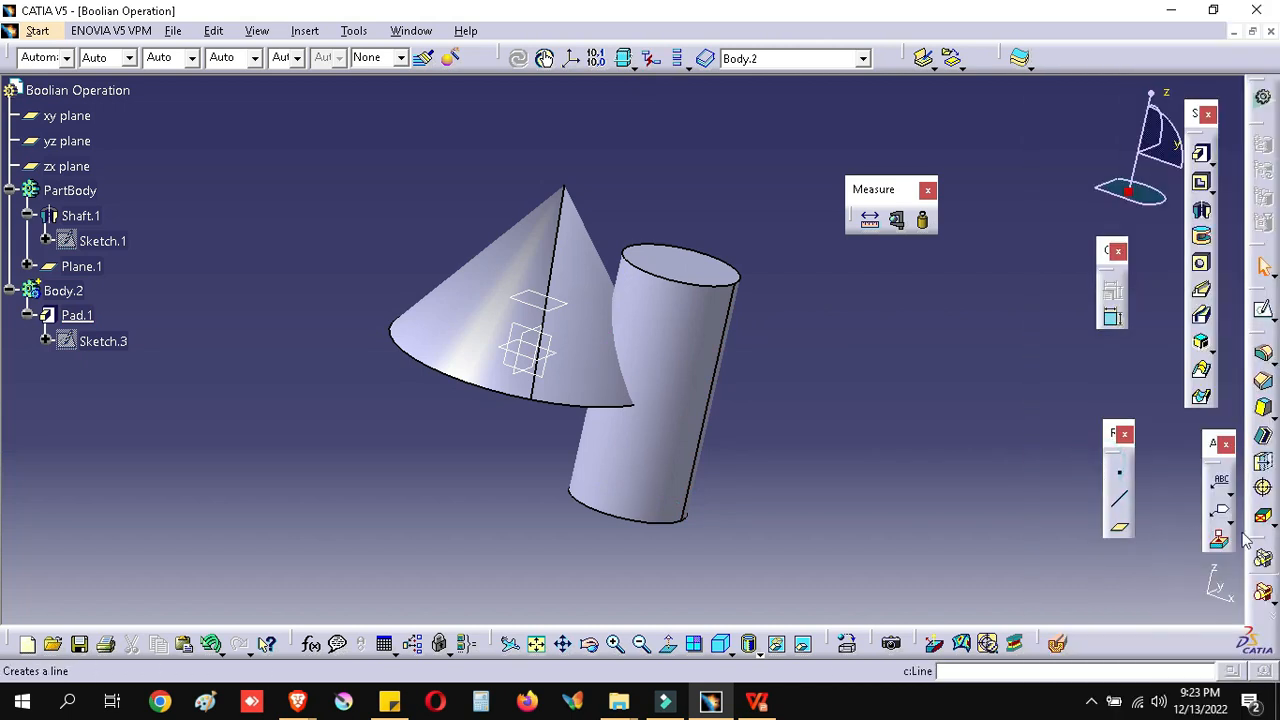
{"action": "left_click_drag", "start_coordinate": [1262, 540], "coordinate": [1024, 164]}
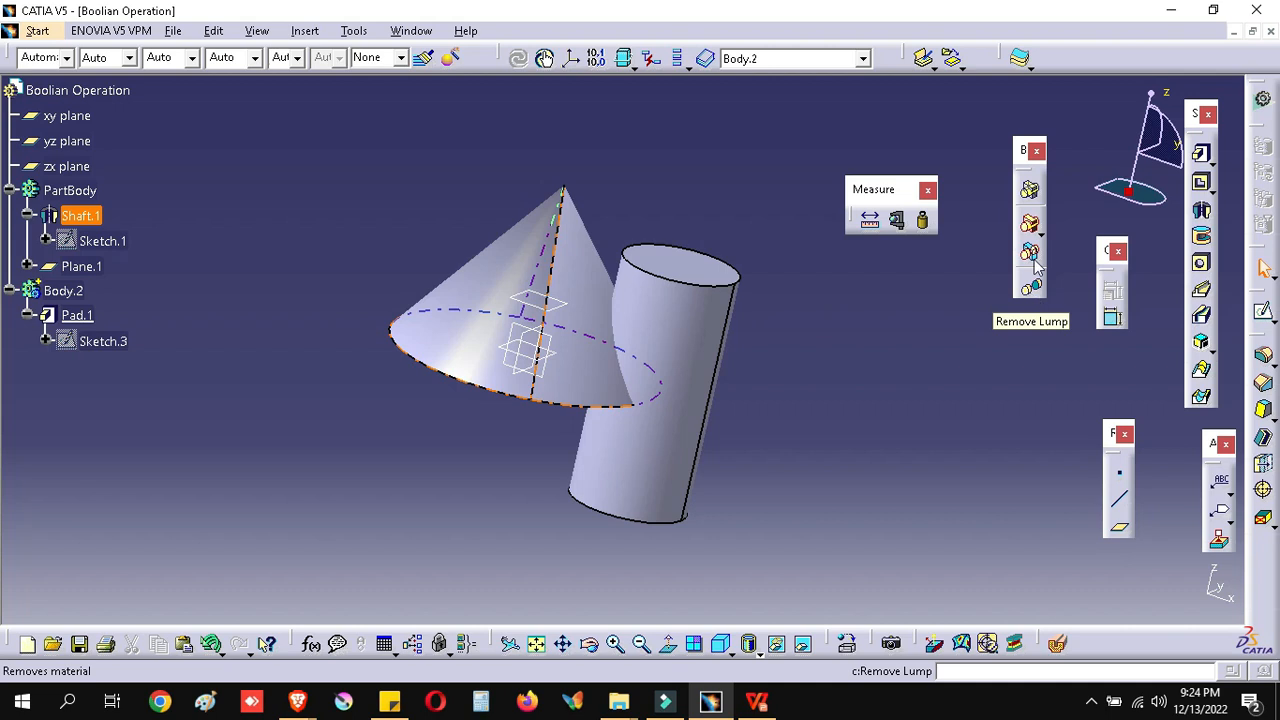
Preview a Remove operation that subtracts the cylinder body from the cone's PartBody, inspect the cut, and cancel it
{"action": "left_click", "coordinate": [1037, 230]}
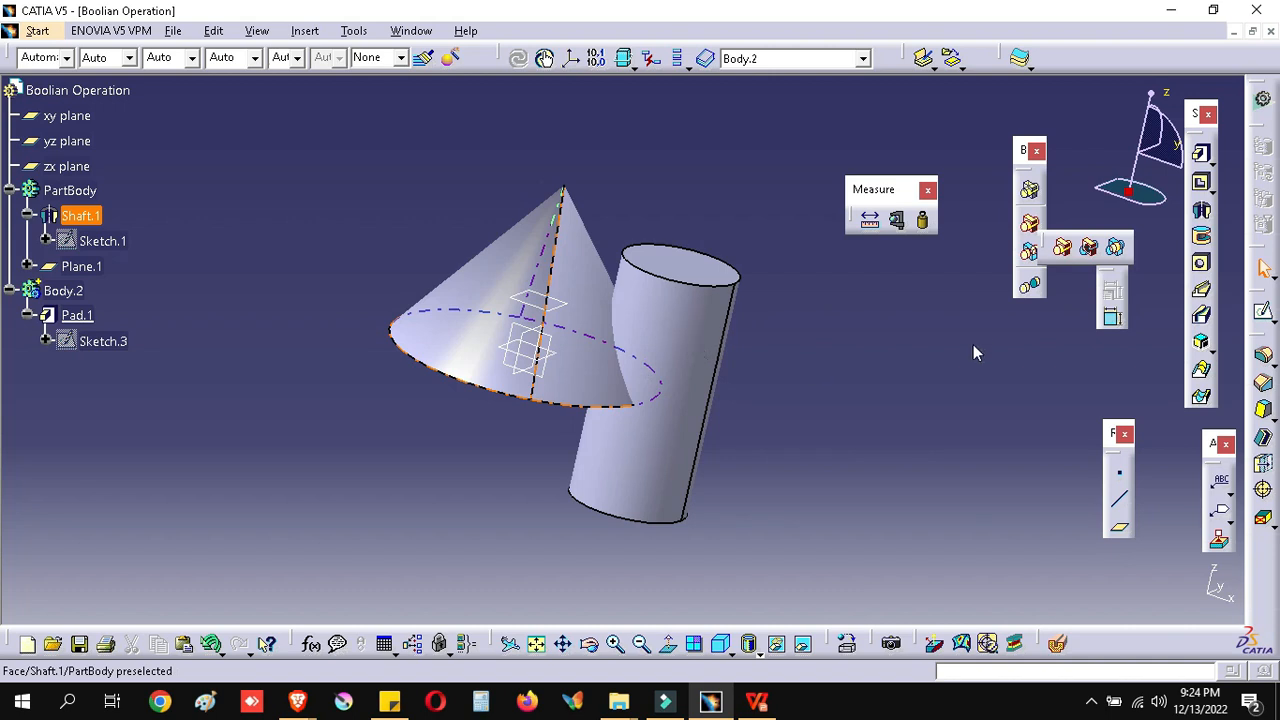
{"action": "left_click", "coordinate": [1090, 245]}
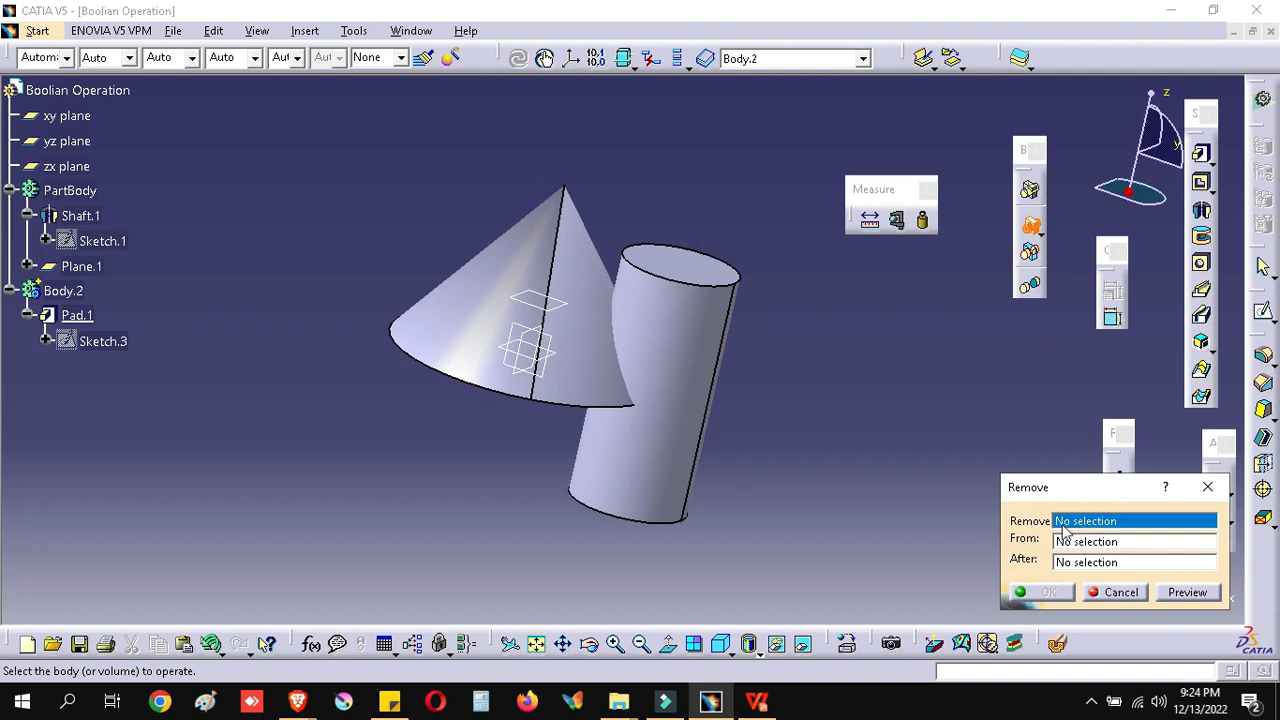
{"action": "left_click", "coordinate": [688, 342]}
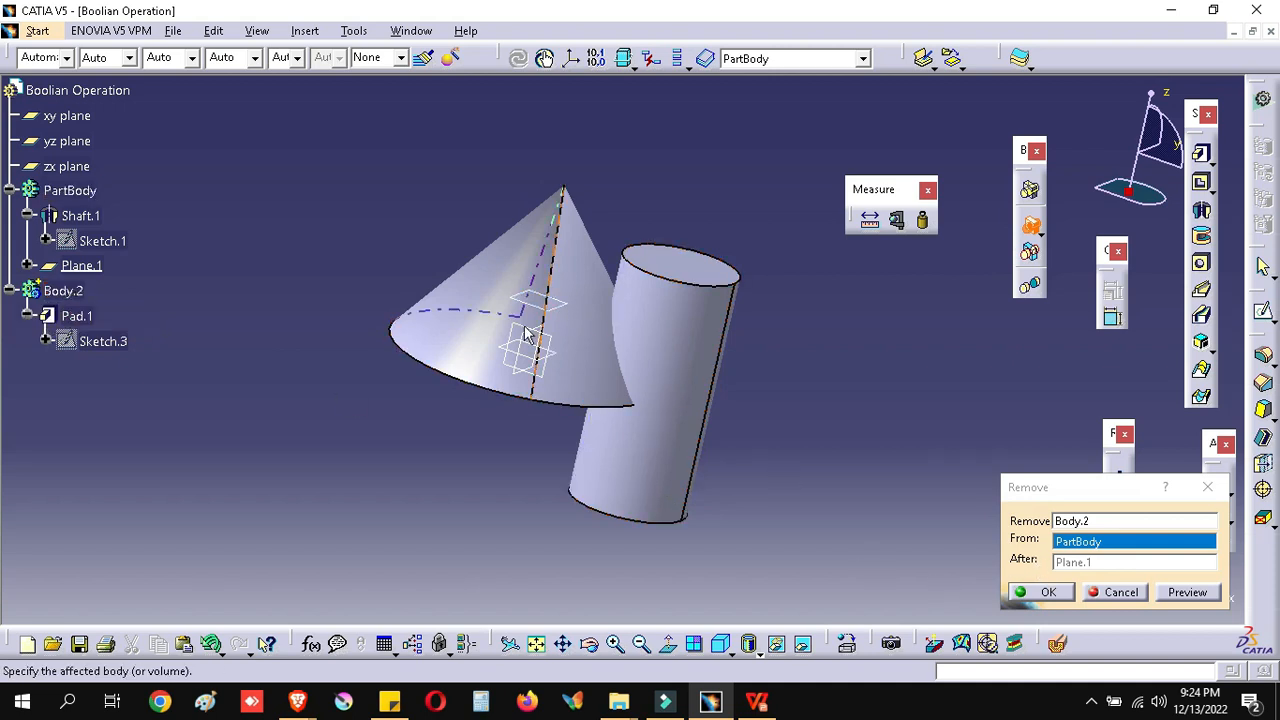
{"action": "left_click", "coordinate": [1189, 592]}
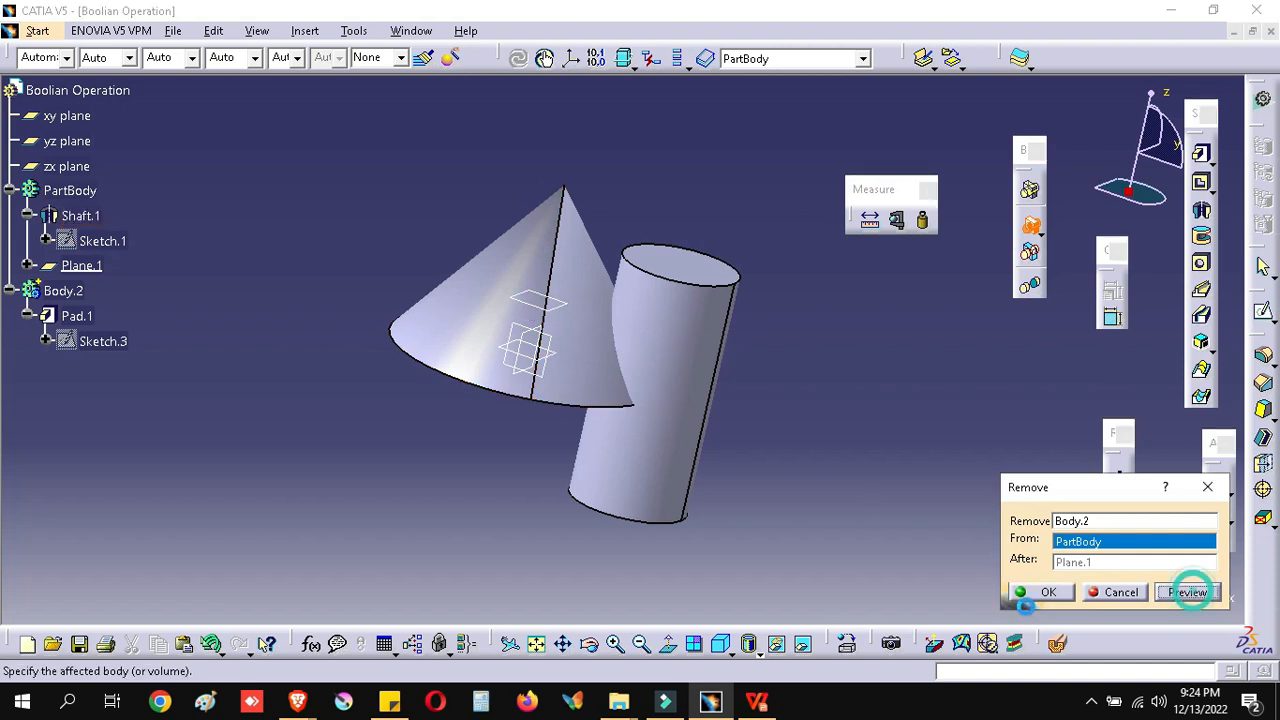
{"action": "middle_click_drag", "start_coordinate": [812, 365], "coordinate": [473, 393]}
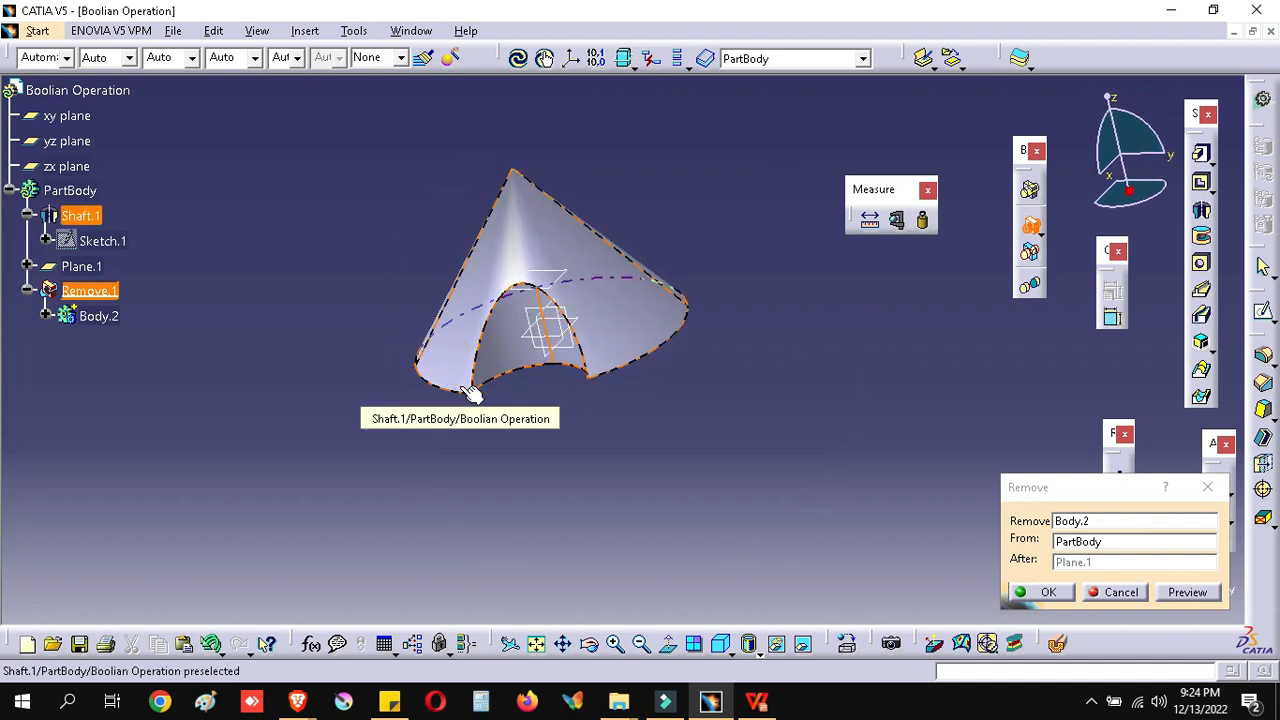
{"action": "left_click", "coordinate": [1120, 592]}
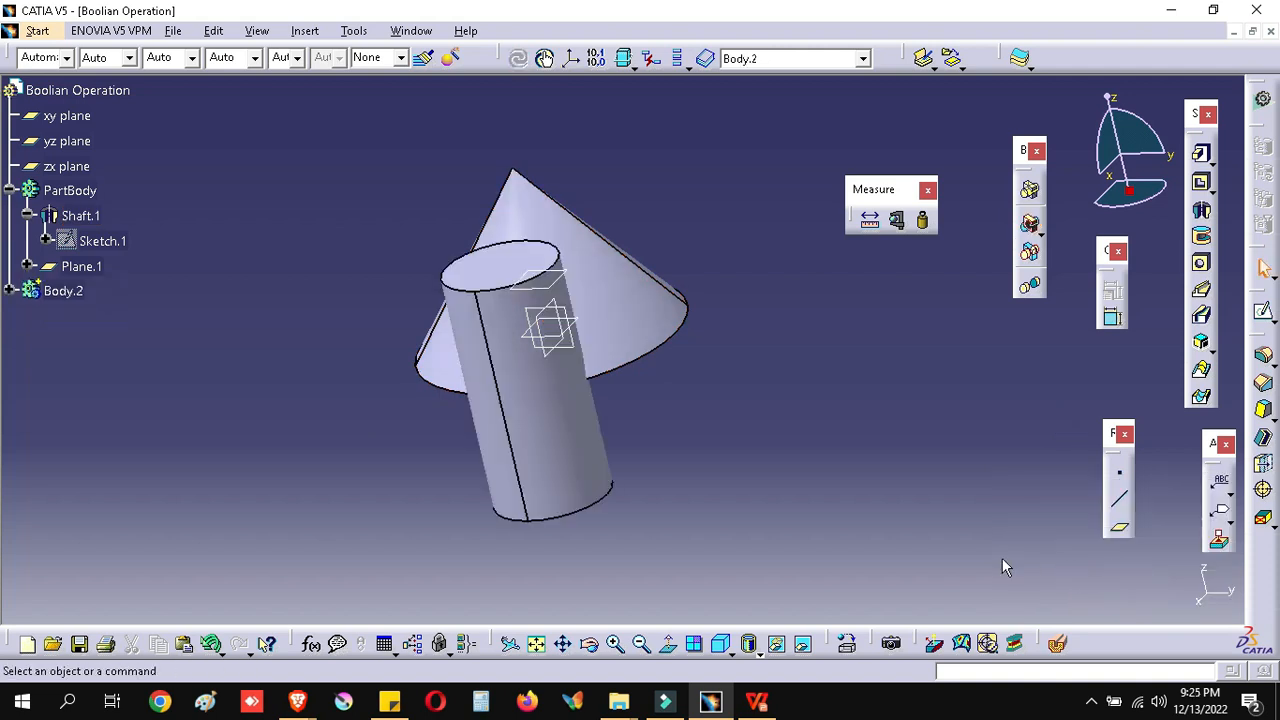
{"action": "middle_click_drag", "start_coordinate": [630, 447], "coordinate": [937, 383]}
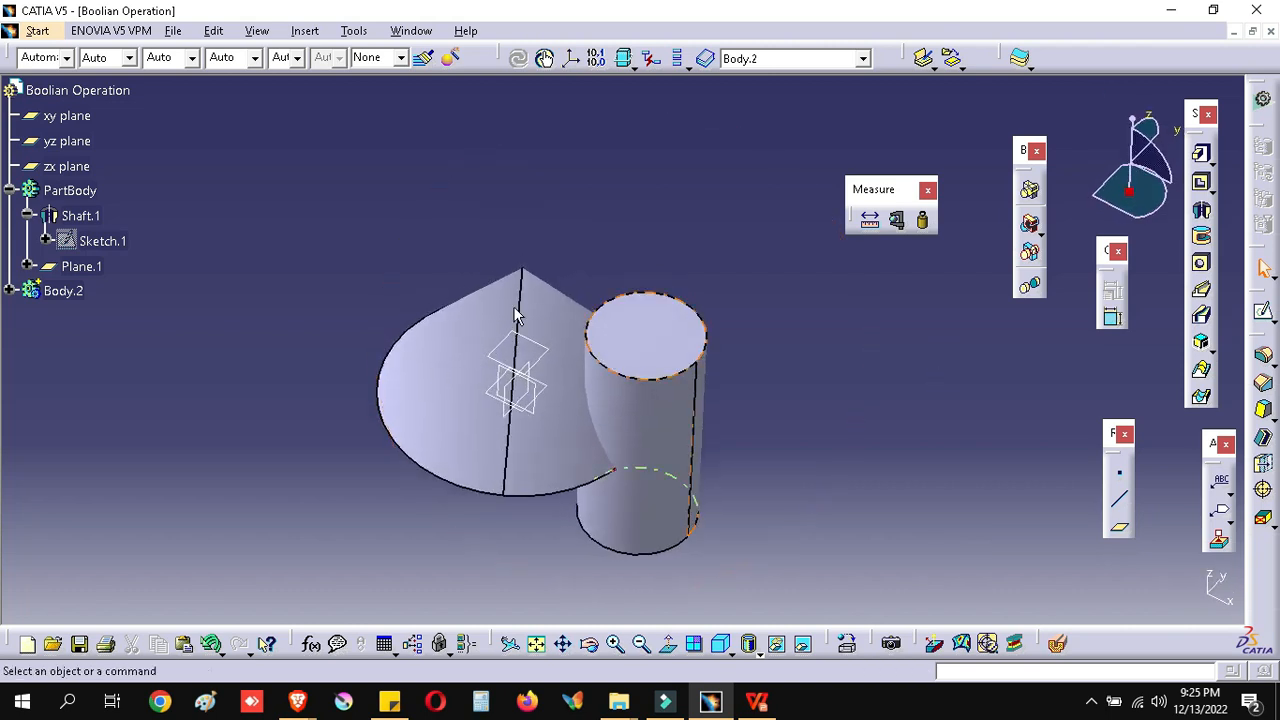
Try to remove the cone's PartBody from the cylinder body with the Remove operation, and cancel it
{"action": "left_click", "coordinate": [638, 332]}
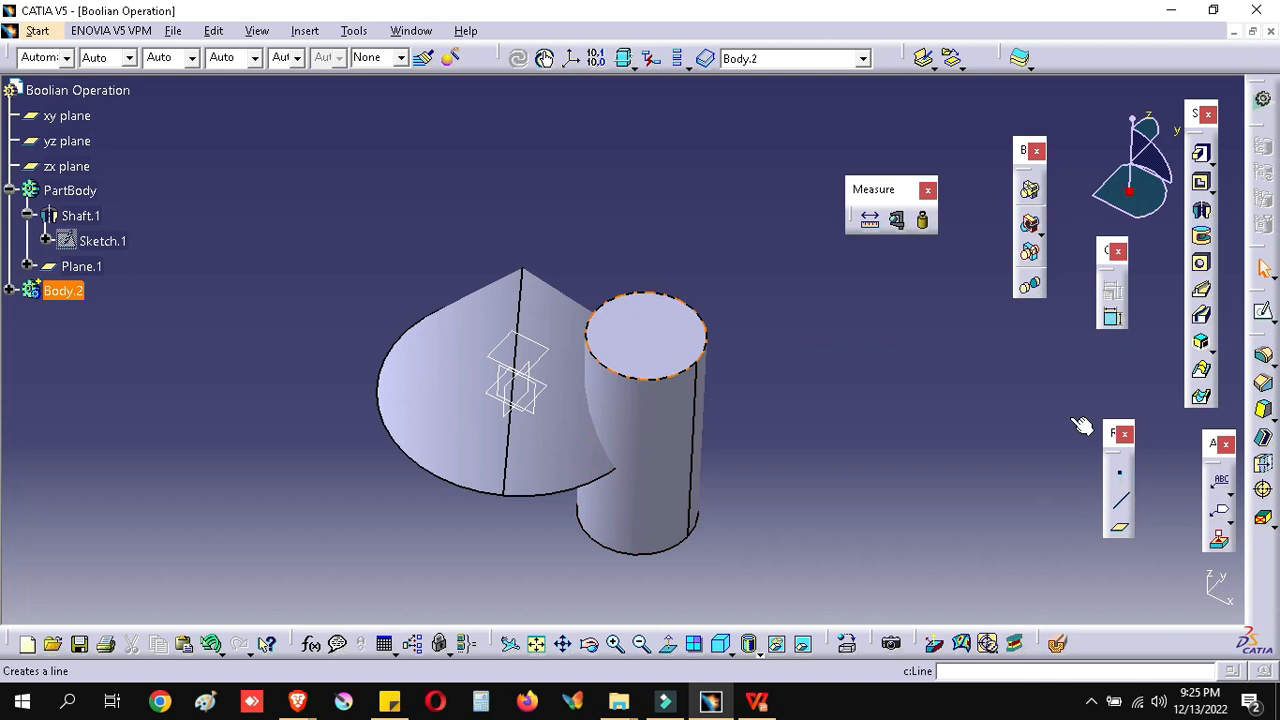
{"action": "left_click", "coordinate": [1031, 223]}
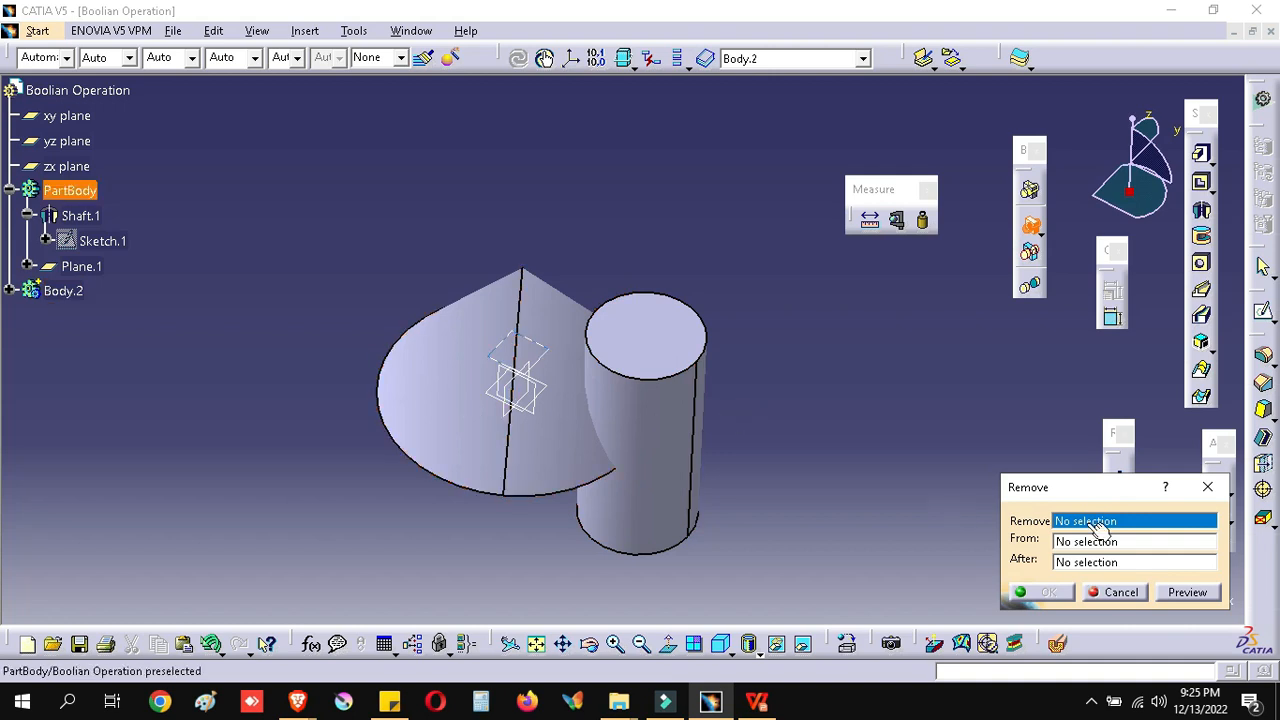
{"action": "left_click", "coordinate": [60, 191]}
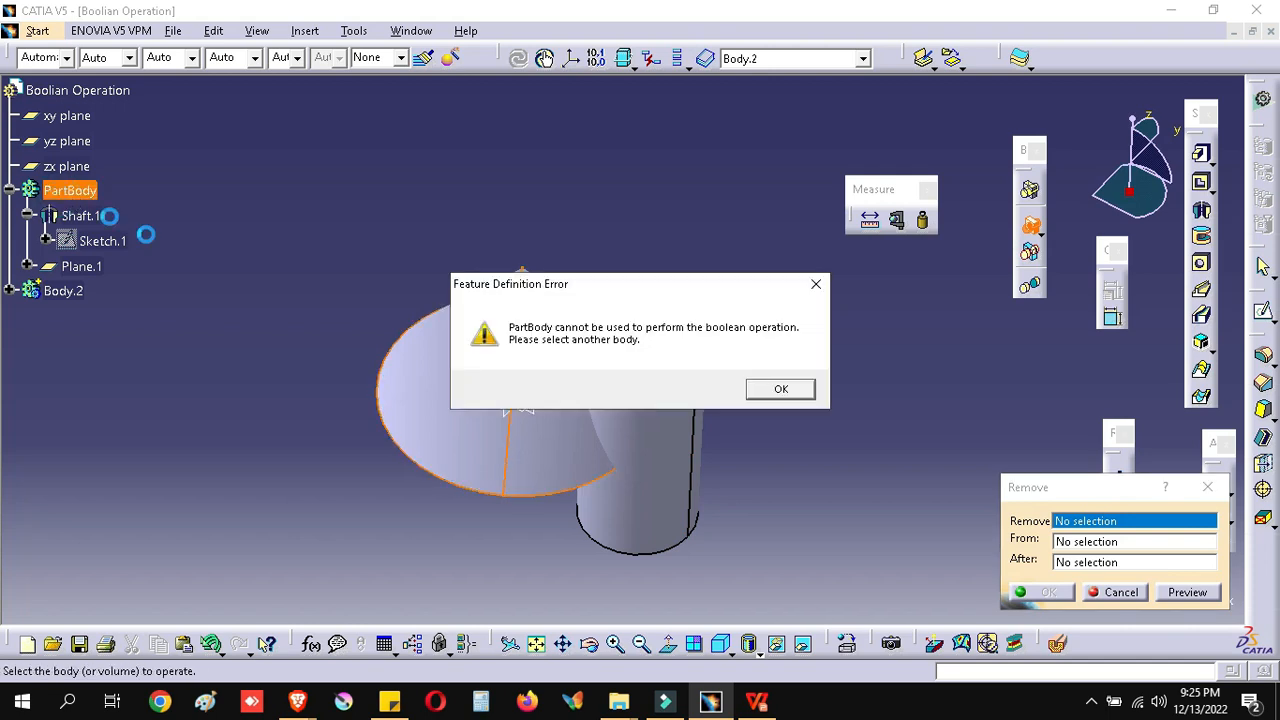
{"action": "left_click", "coordinate": [780, 392]}
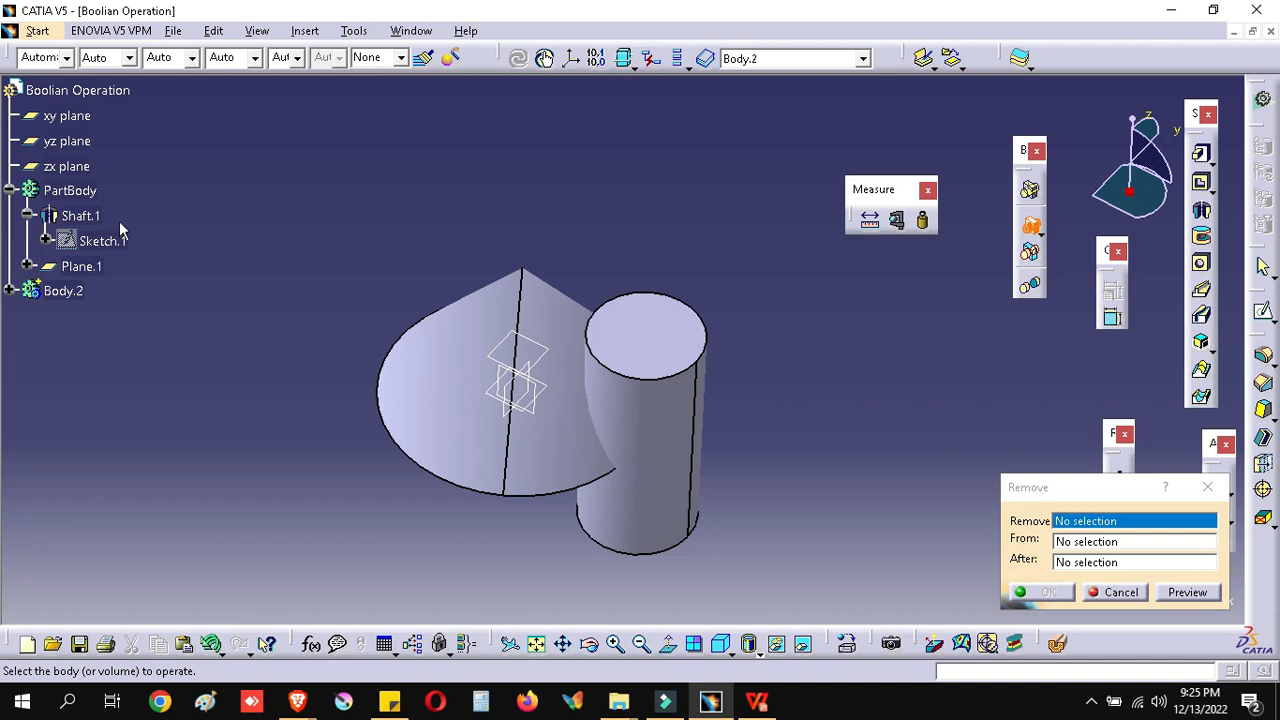
{"action": "left_click", "coordinate": [65, 192]}
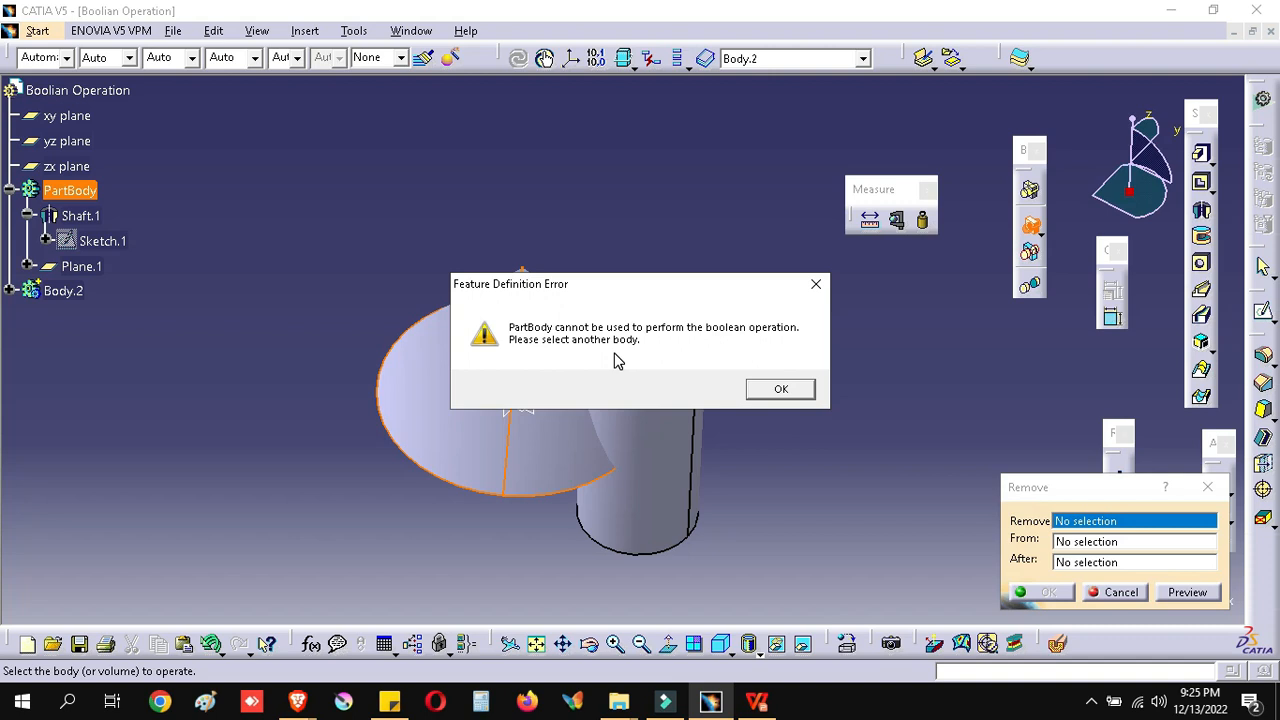
{"action": "left_click", "coordinate": [781, 389]}
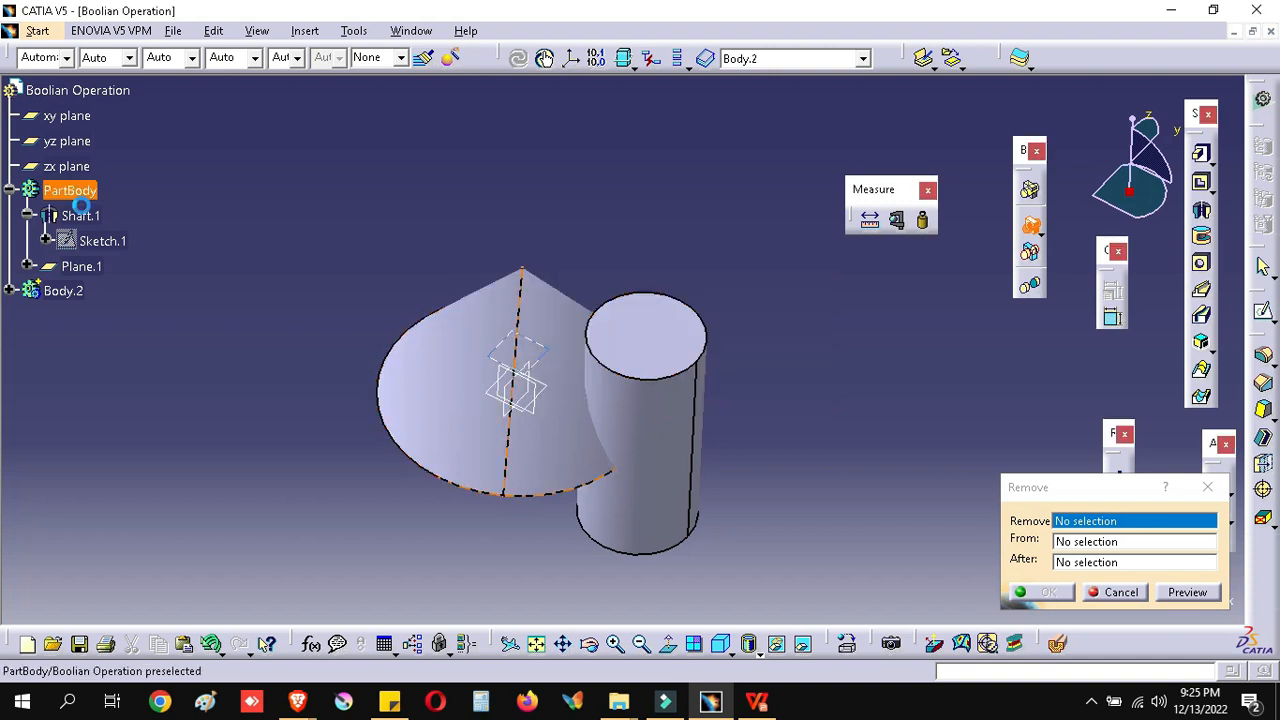
{"action": "key", "text": "Escape"}
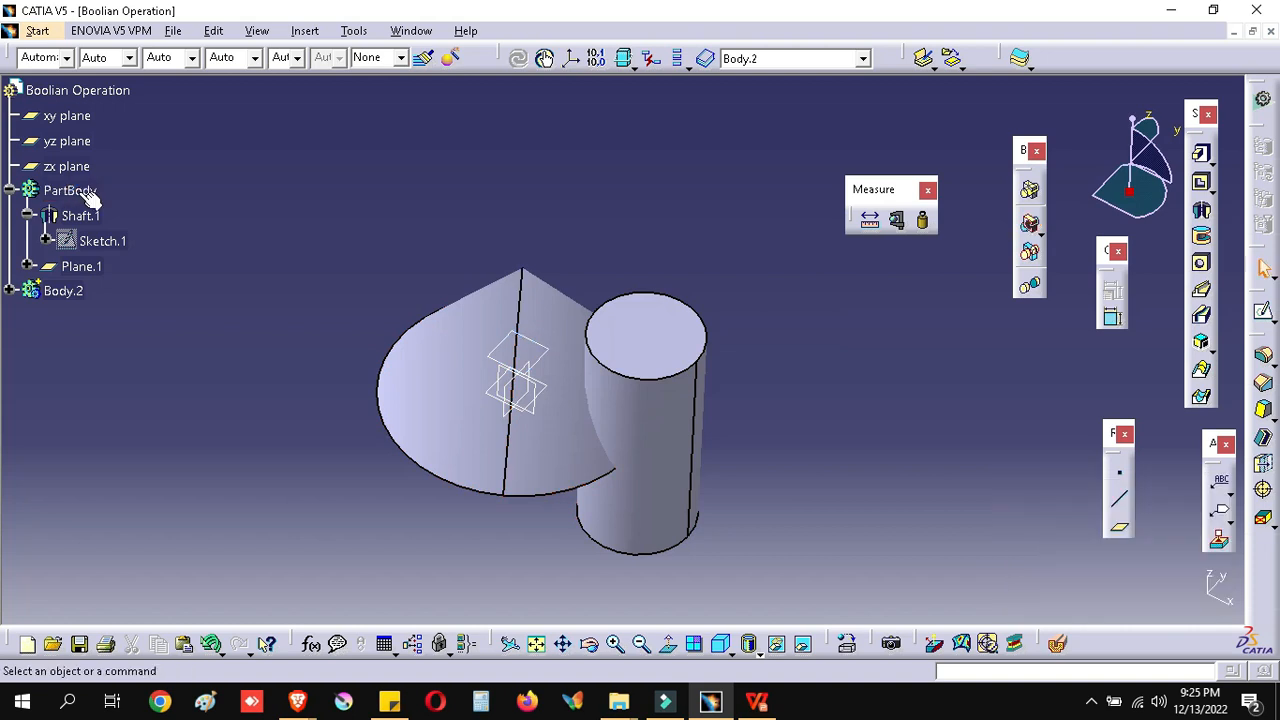
Define PartBody as the in-work object, try again to select it as the body to remove, and cancel the Remove operation
{"action": "left_click", "coordinate": [70, 192]}
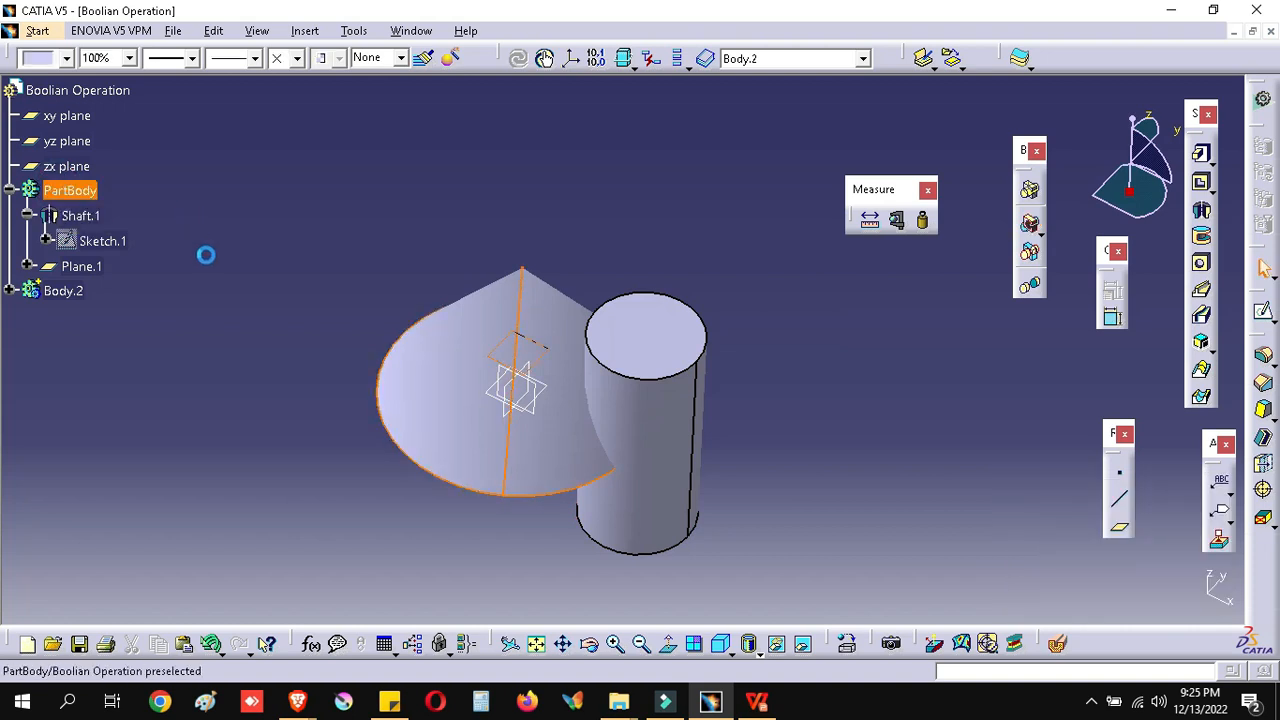
{"action": "right_click", "coordinate": [66, 190]}
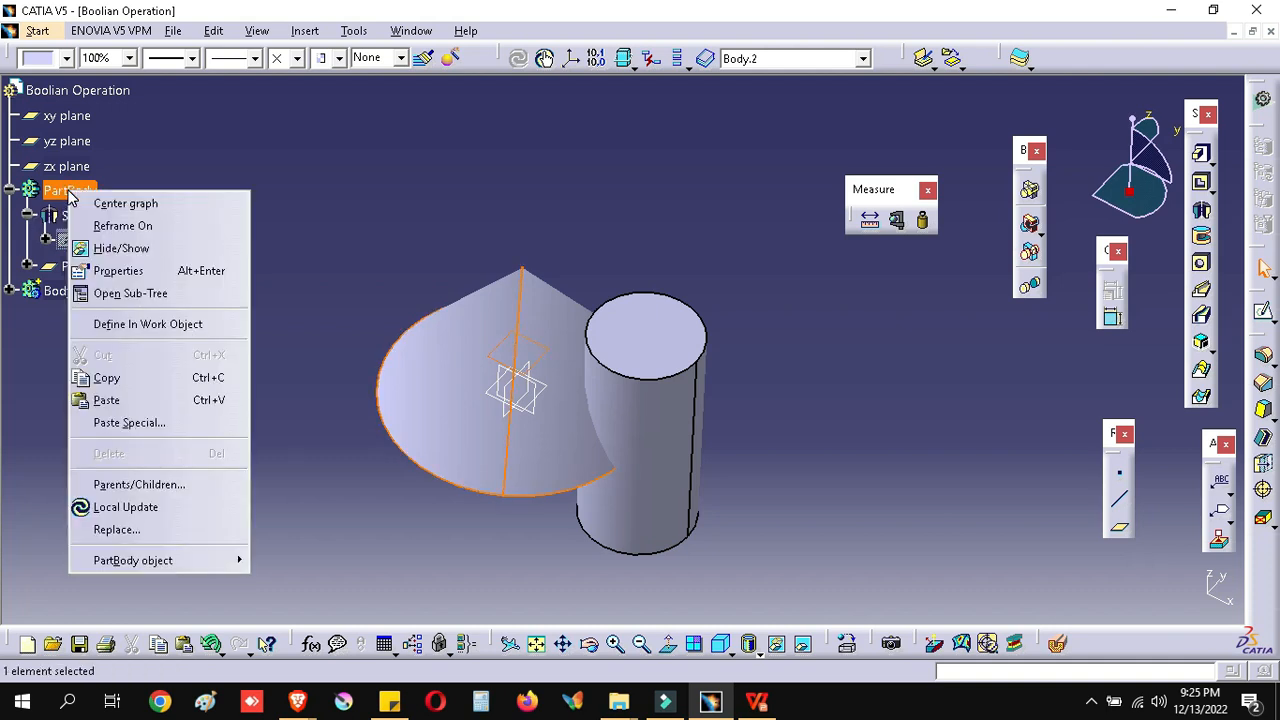
{"action": "left_click", "coordinate": [150, 323]}
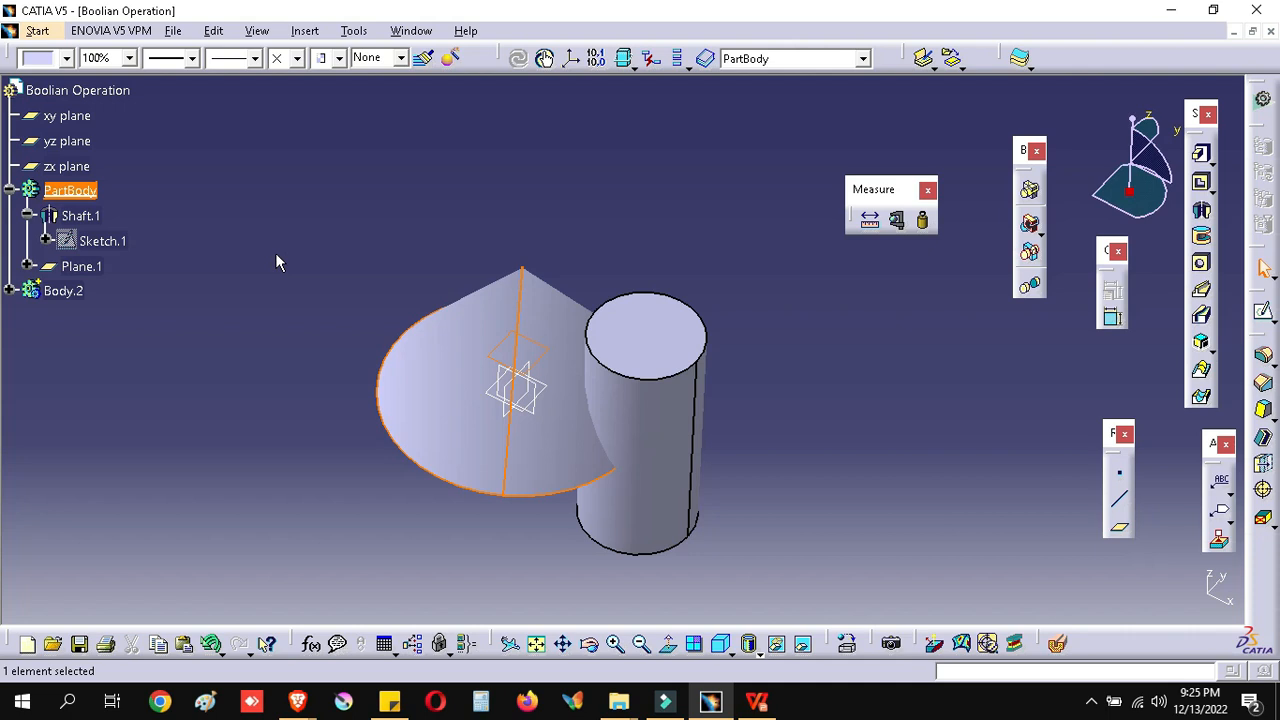
{"action": "left_click", "coordinate": [1031, 226]}
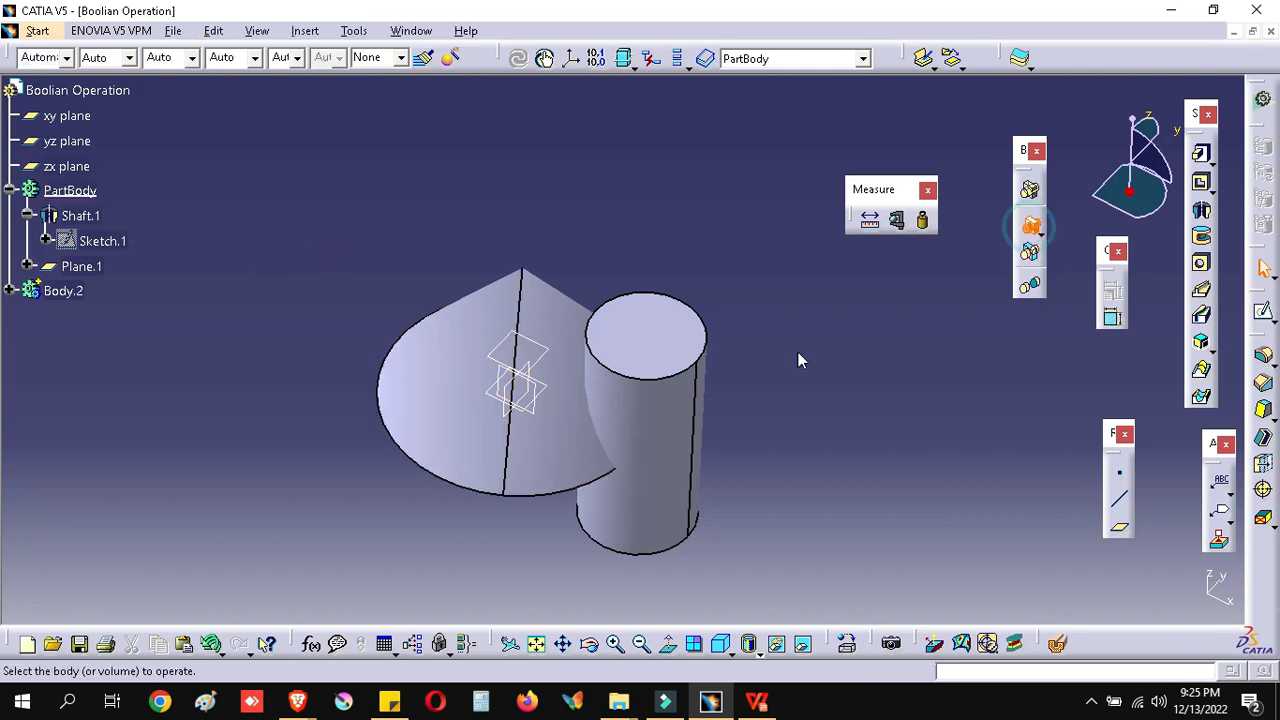
{"action": "left_click", "coordinate": [72, 193]}
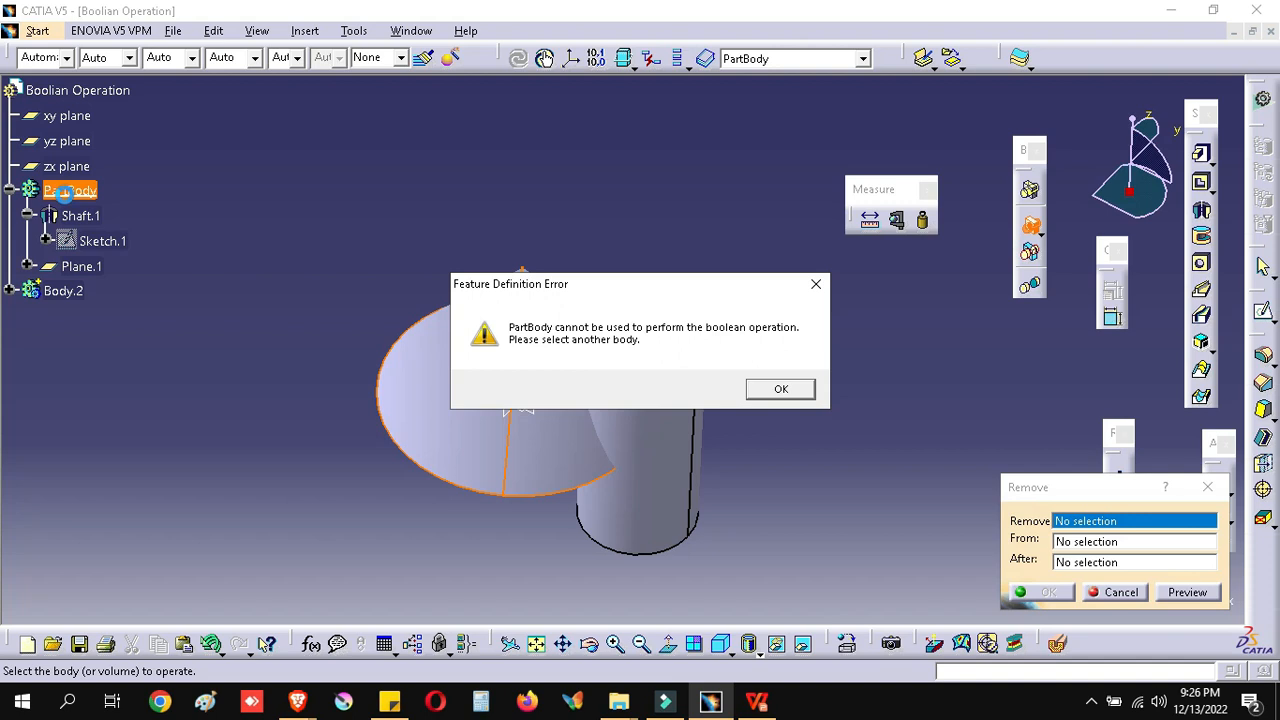
{"action": "key", "text": "Return"}
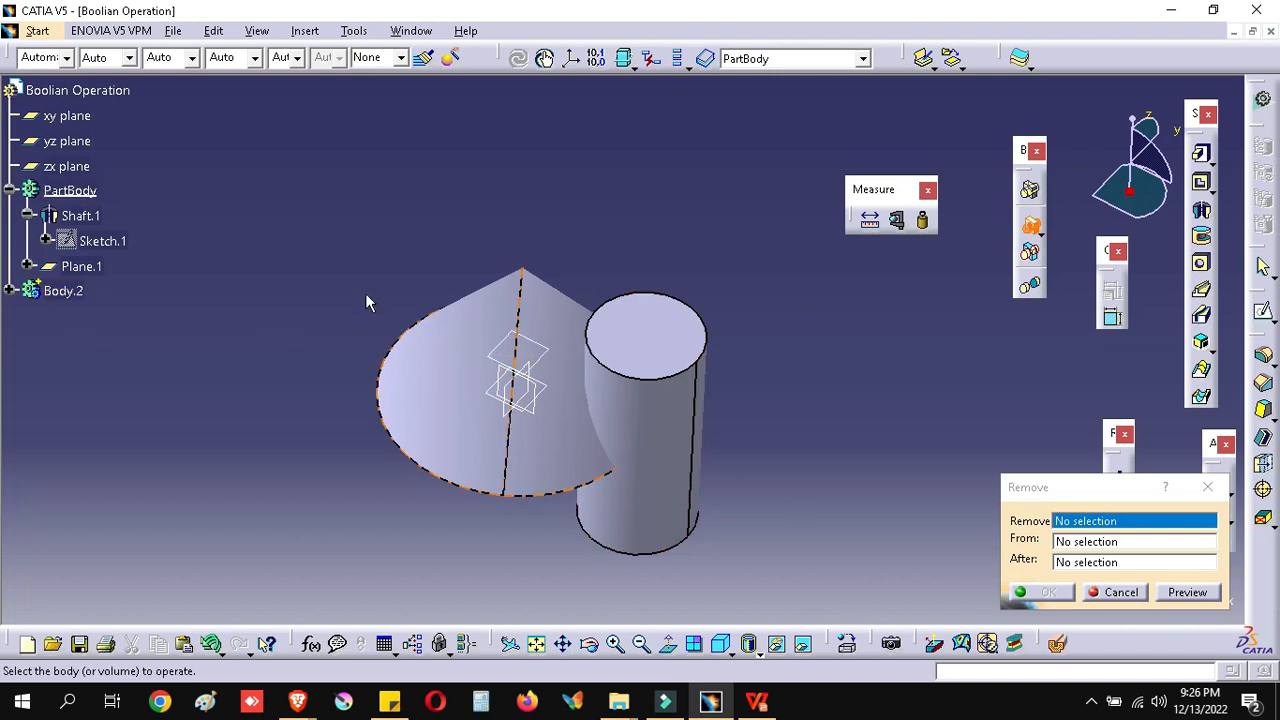
{"action": "left_click", "coordinate": [1129, 591]}
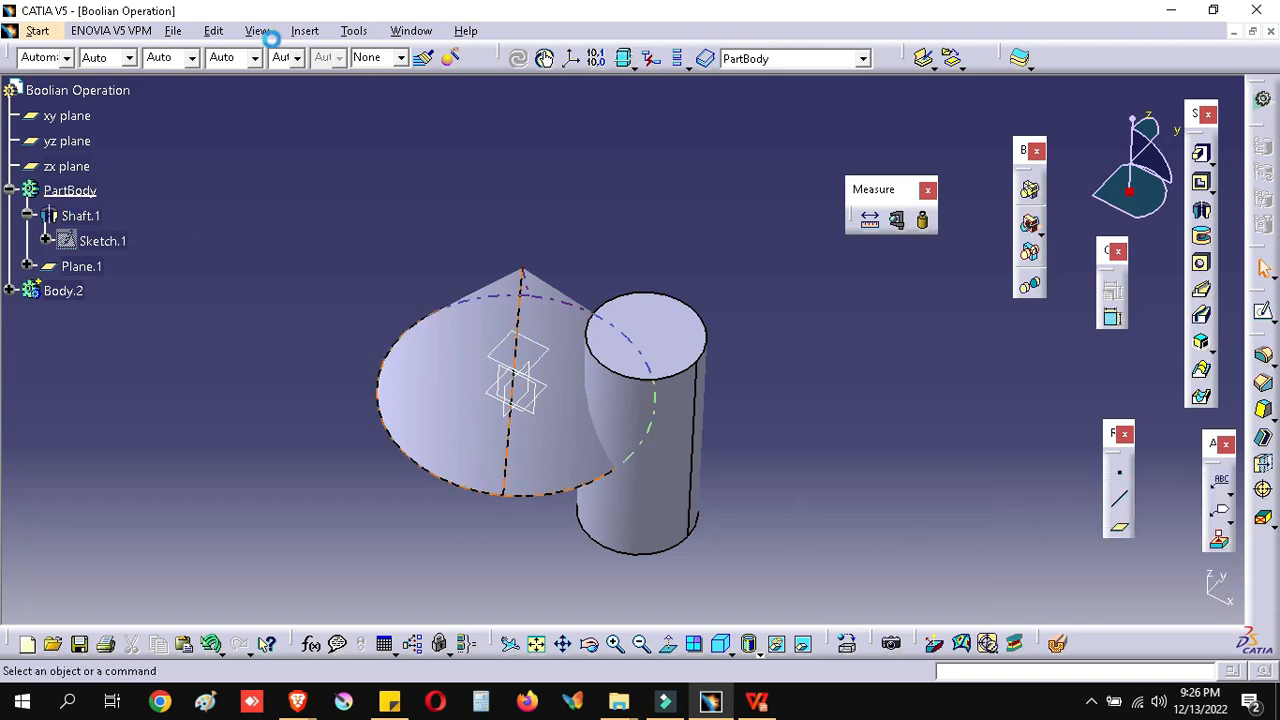
Insert a new empty body and move the cone's Shaft.1 out of PartBody into Body.2
{"action": "left_click", "coordinate": [305, 31]}
{"action": "left_click", "coordinate": [322, 76]}
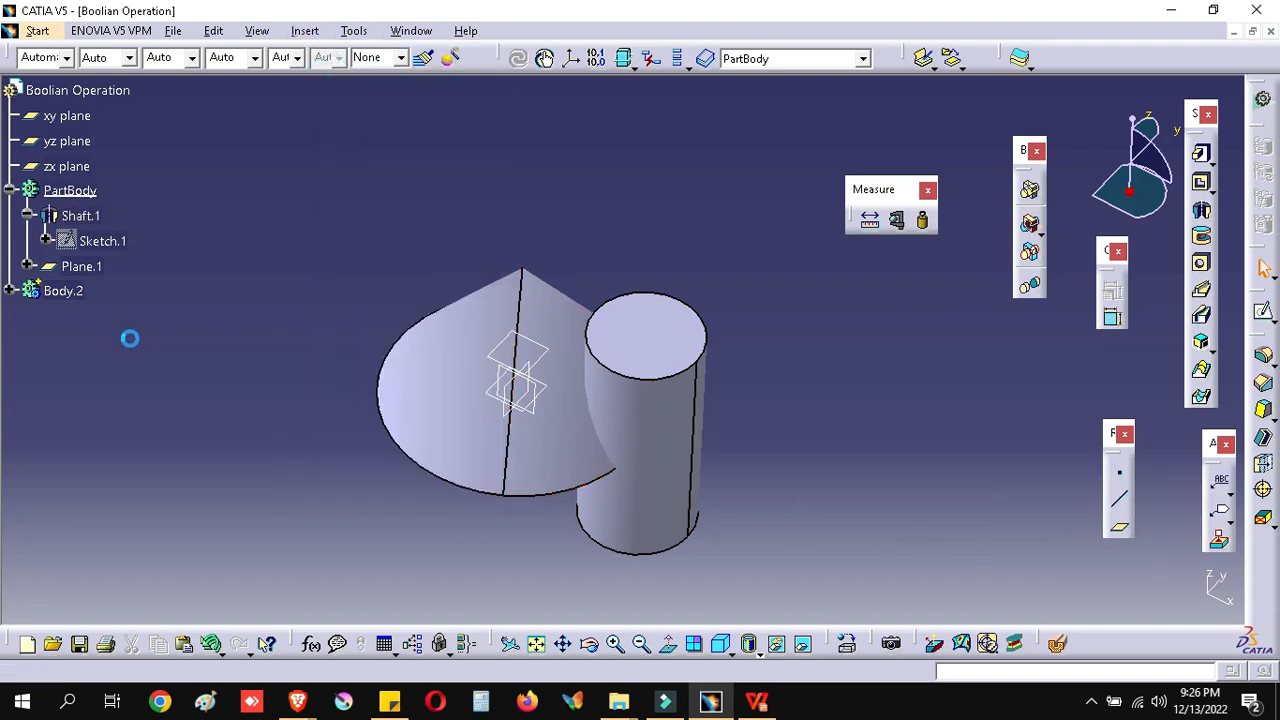
{"action": "left_click", "coordinate": [88, 218]}
{"action": "left_click_drag", "start_coordinate": [58, 319], "coordinate": [68, 319]}
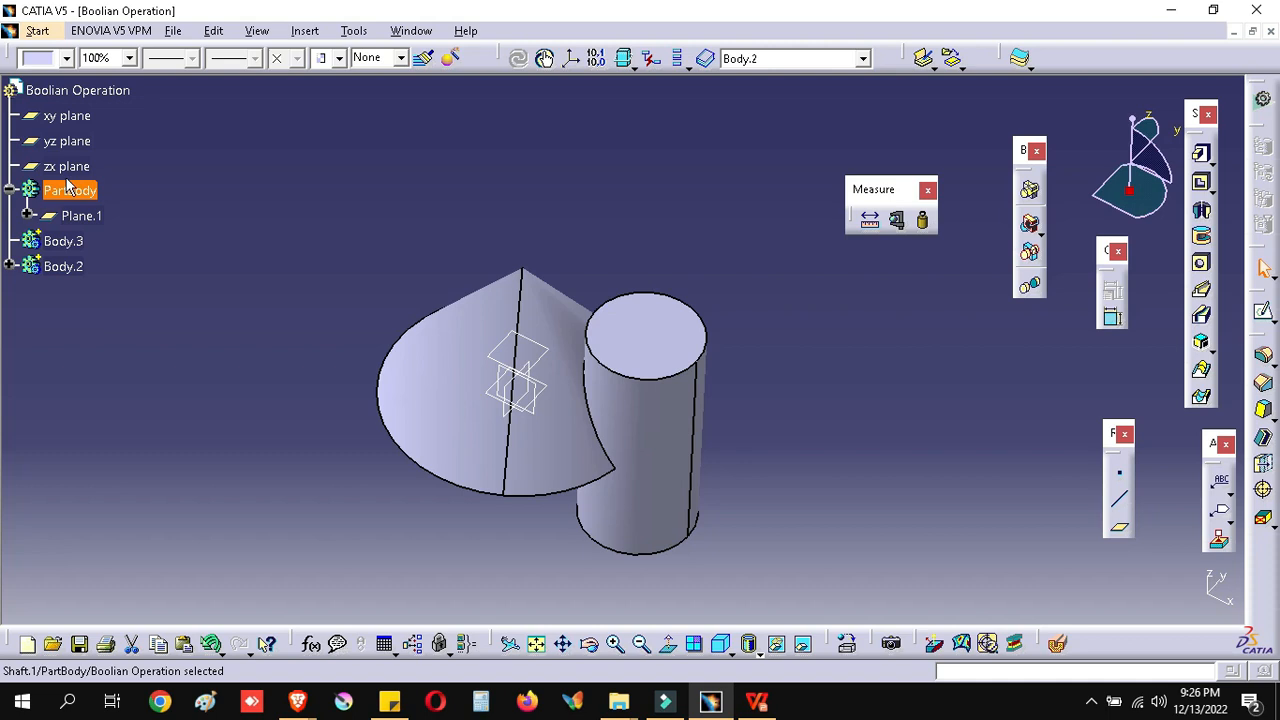
{"action": "left_click", "coordinate": [178, 230]}
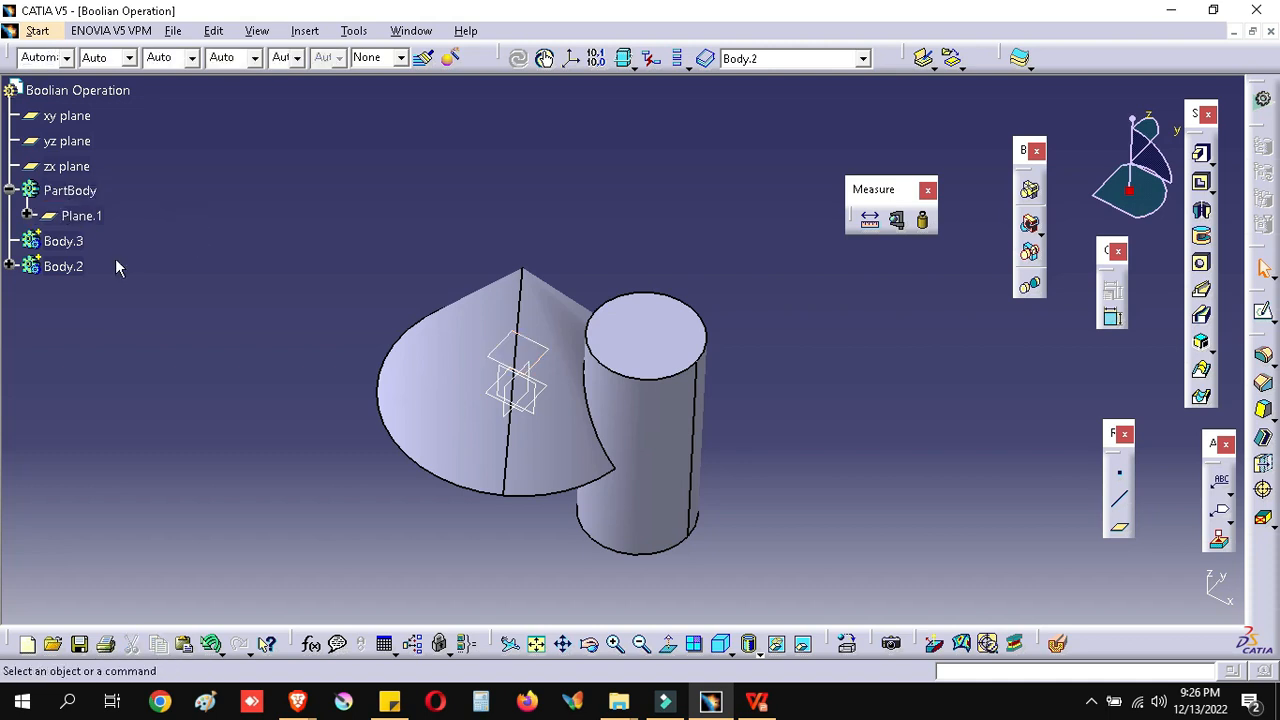
Move Shaft.1 from Body.2 into Body.3 so that the cone has its own body, and collapse Body.2
{"action": "left_click", "coordinate": [20, 270]}
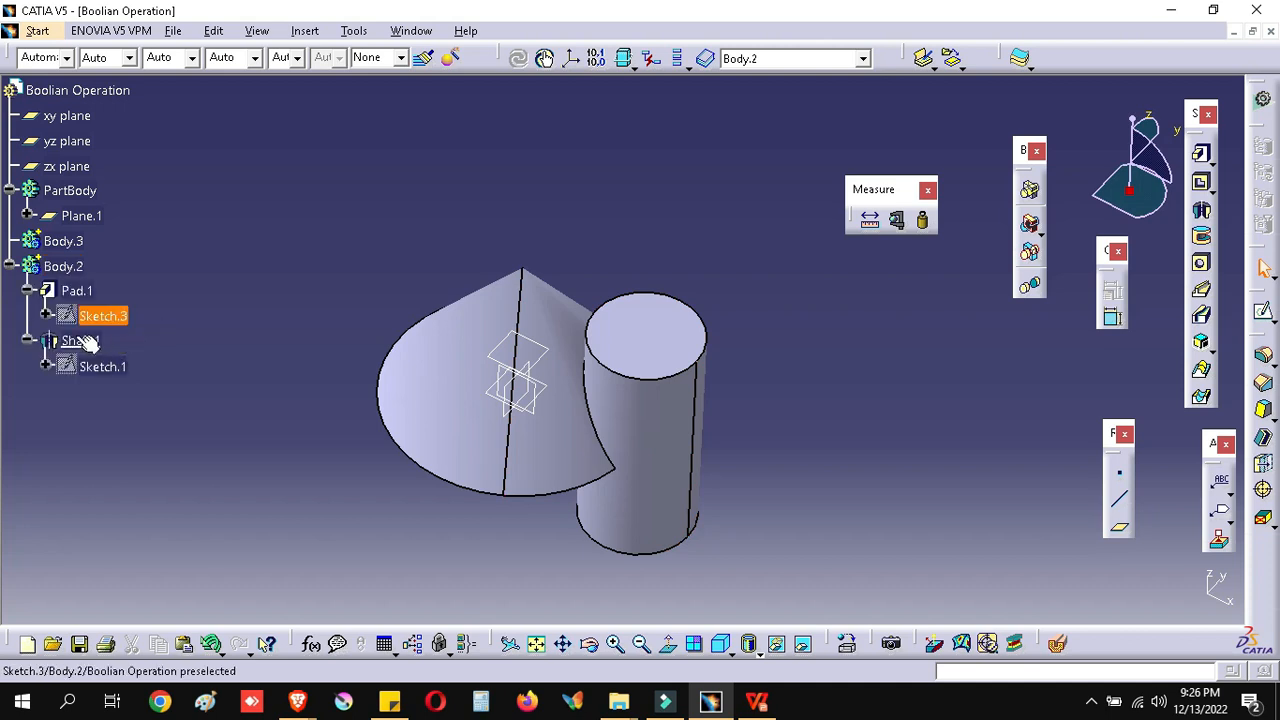
{"action": "left_click_drag", "start_coordinate": [41, 233], "coordinate": [60, 245]}
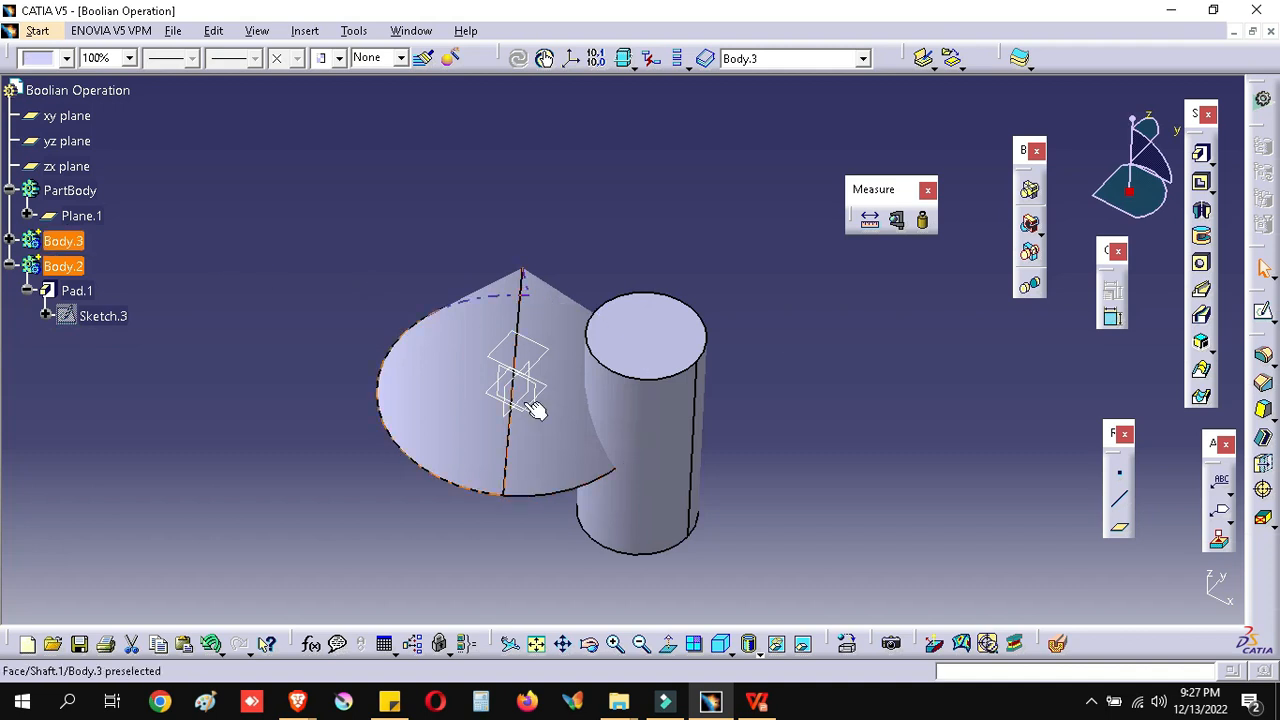
{"action": "left_click", "coordinate": [134, 258]}
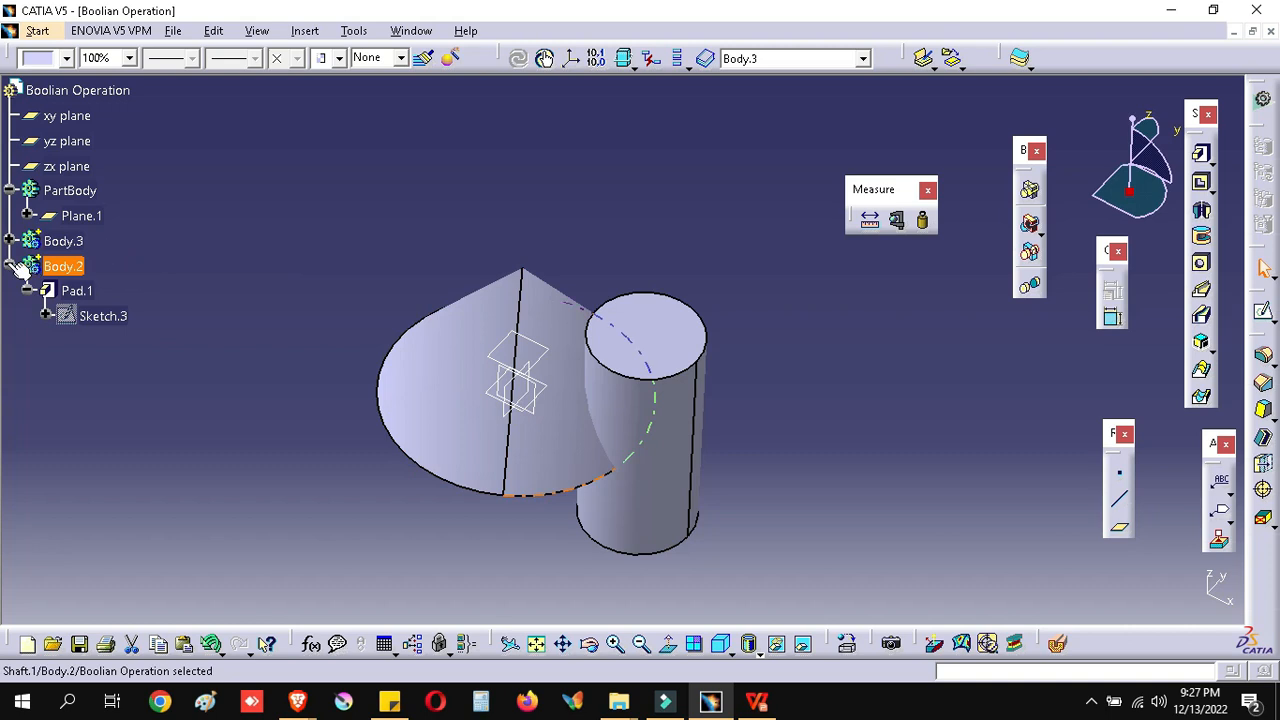
{"action": "left_click", "coordinate": [570, 418]}
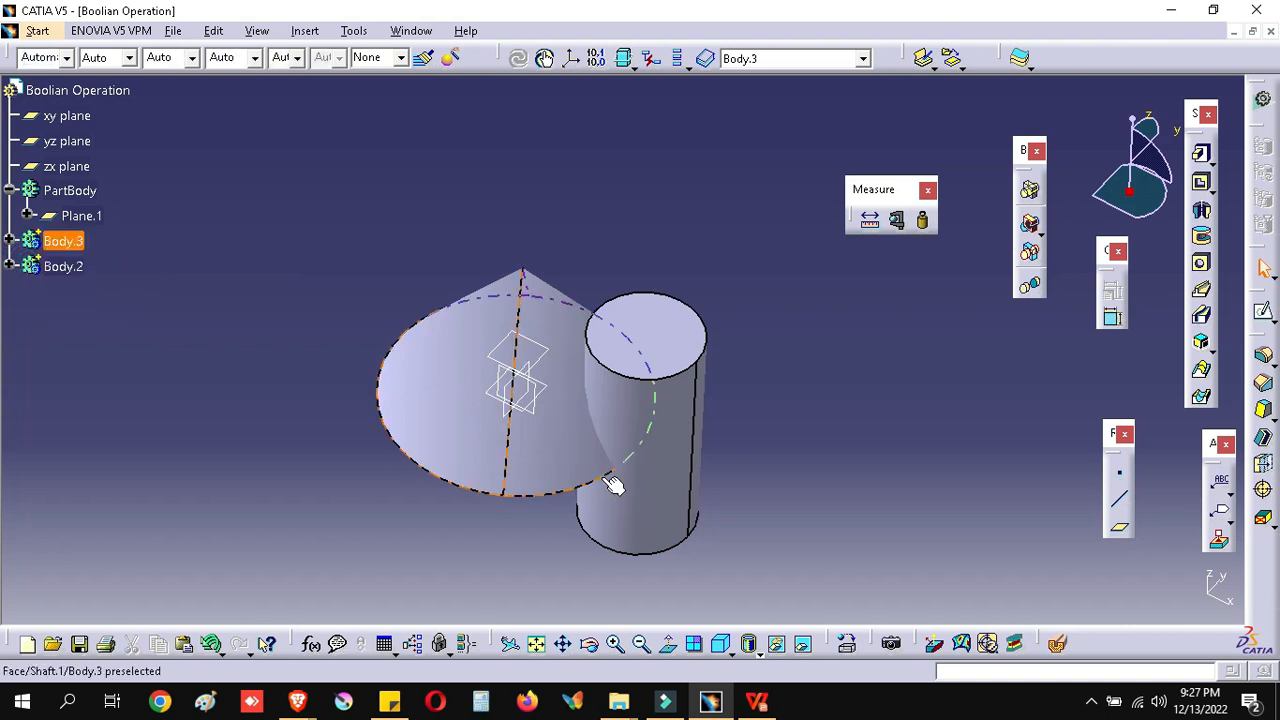
Set up a Remove of Body.2 from Body.3, try to reassign the selected bodies, and cancel the operation
{"action": "mouse_move", "coordinate": [663, 318]}
{"action": "middle_mouse_down"}
{"action": "mouse_move", "coordinate": [654, 303]}
{"action": "mouse_move", "coordinate": [672, 308]}
{"action": "middle_mouse_up"}
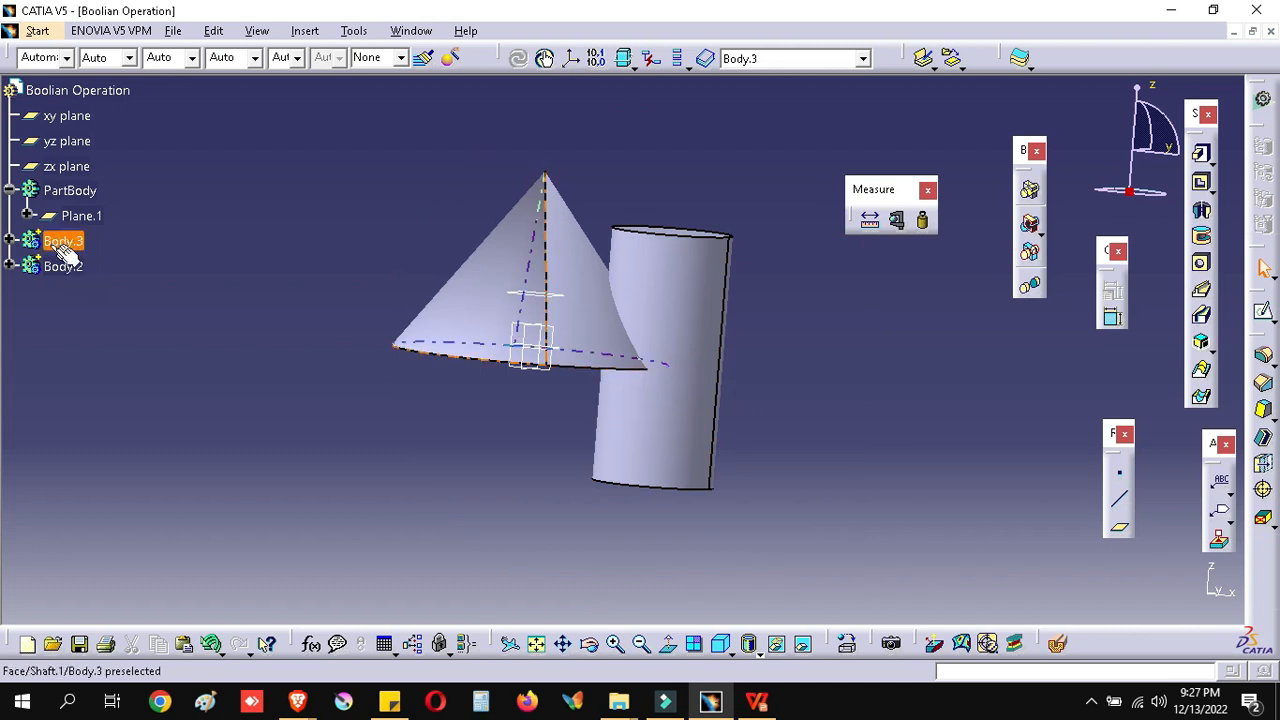
{"action": "left_click", "coordinate": [999, 438]}
{"action": "left_click", "coordinate": [1031, 225]}
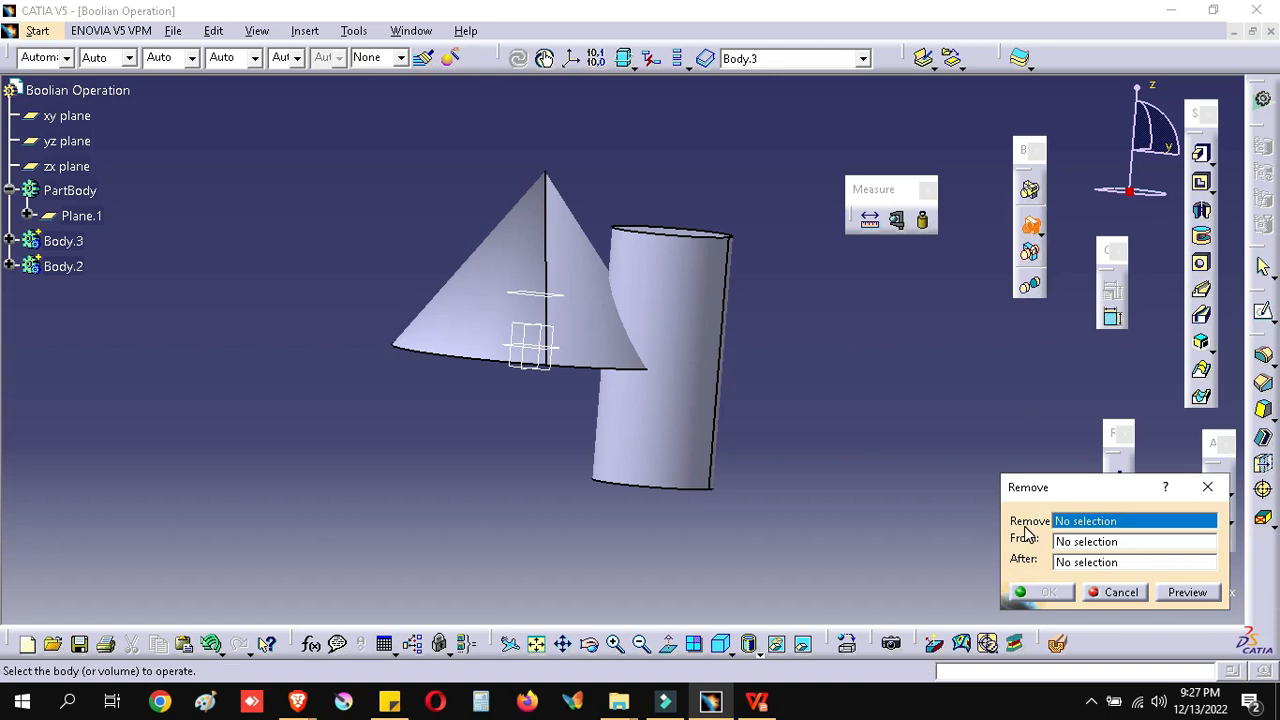
{"action": "left_click", "coordinate": [67, 272]}
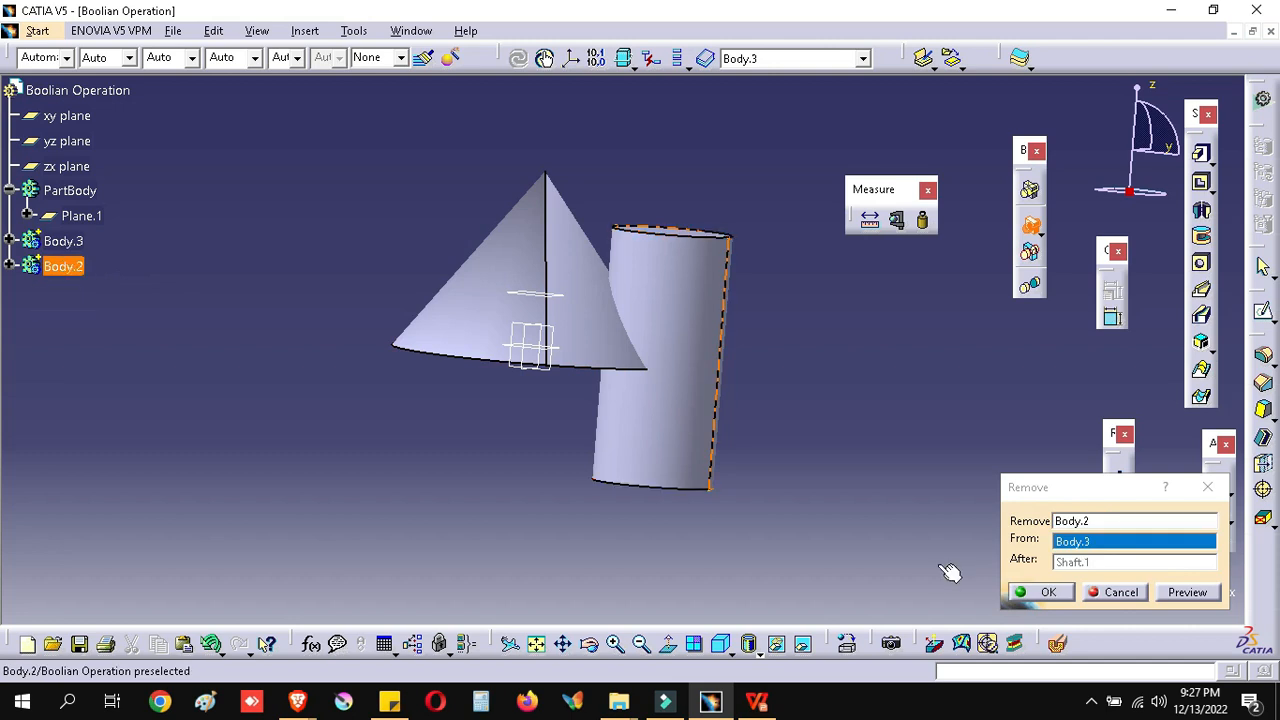
{"action": "left_click", "coordinate": [1068, 521]}
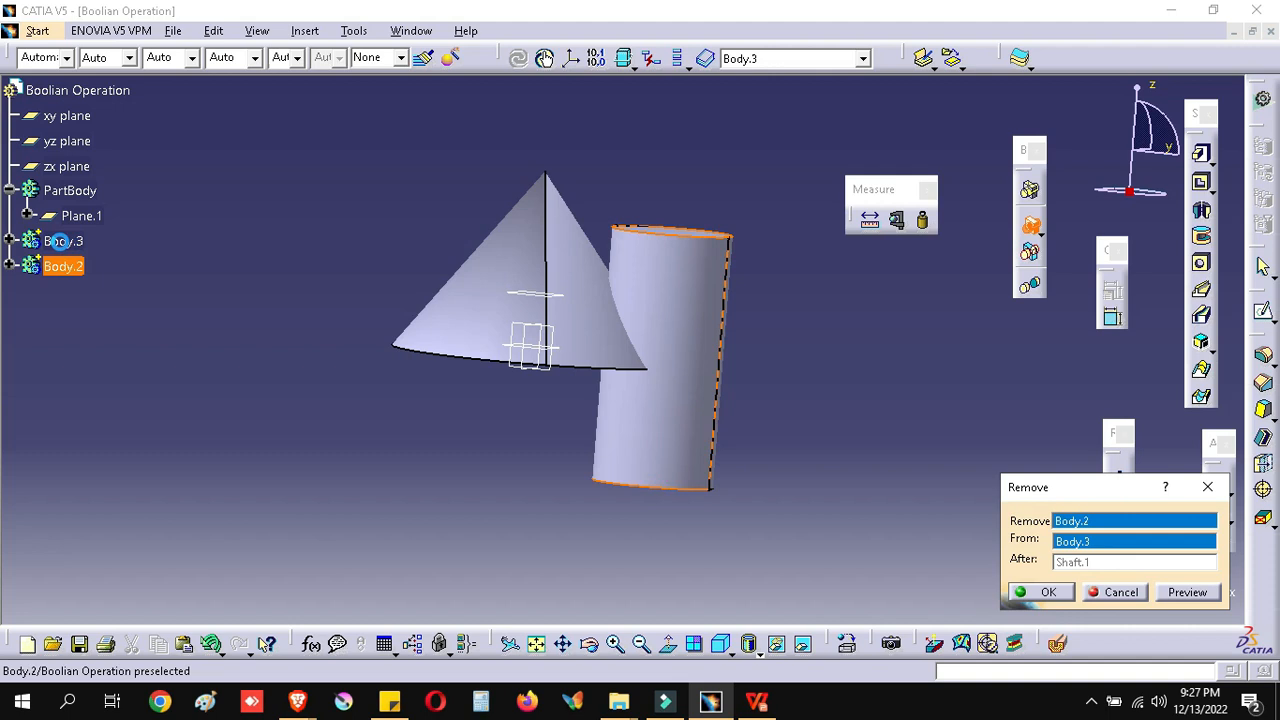
{"action": "left_click", "coordinate": [60, 241]}
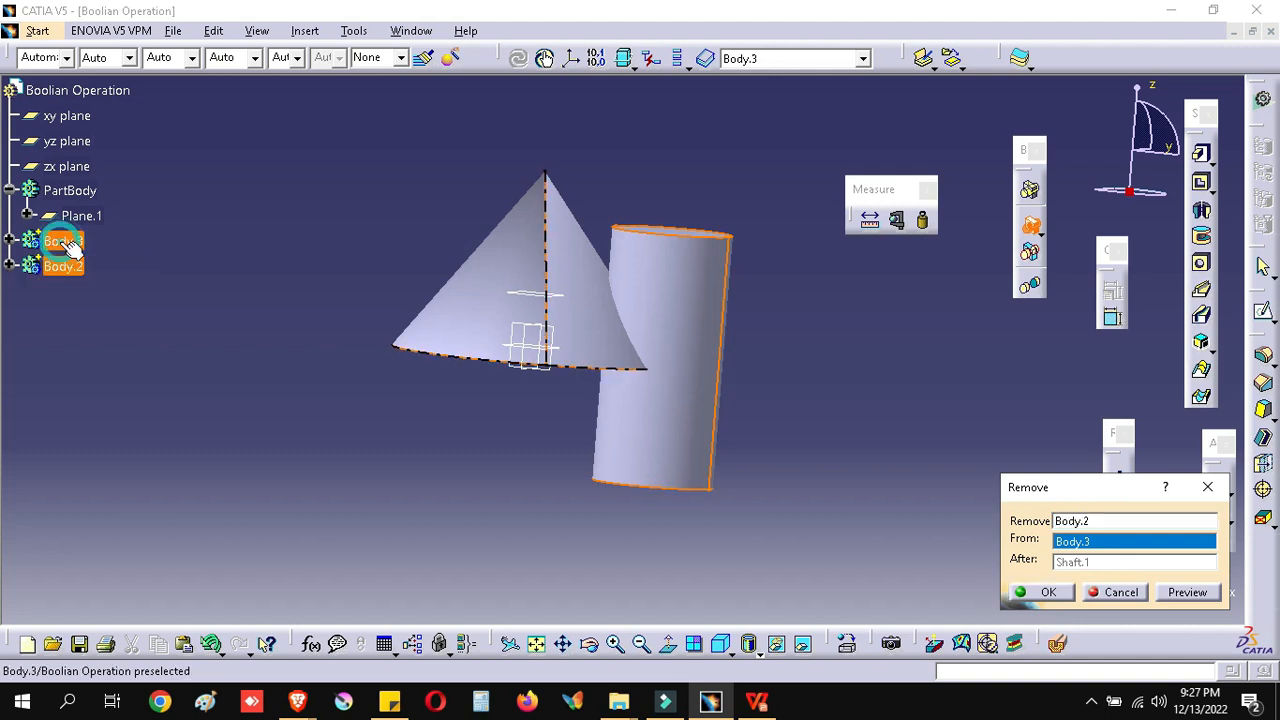
{"action": "right_click", "coordinate": [1088, 542]}
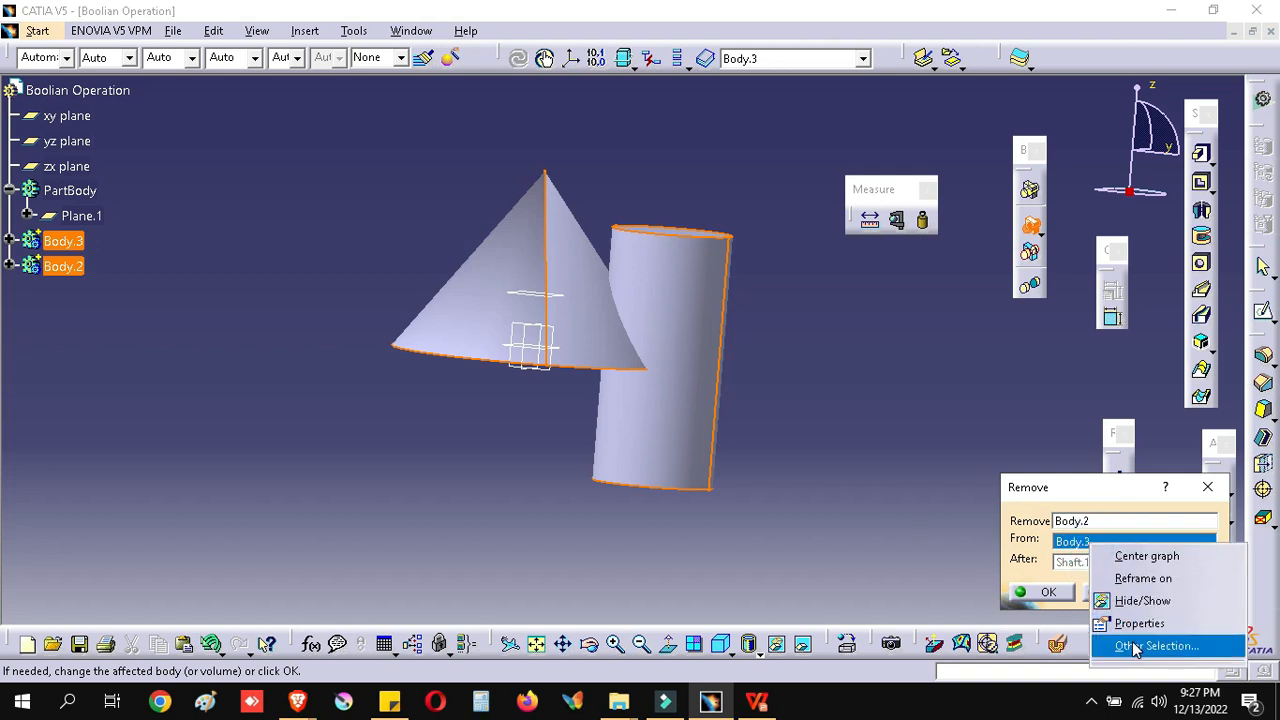
{"action": "left_click", "coordinate": [869, 523]}
{"action": "left_click", "coordinate": [1120, 592]}
{"action": "left_click", "coordinate": [283, 365]}
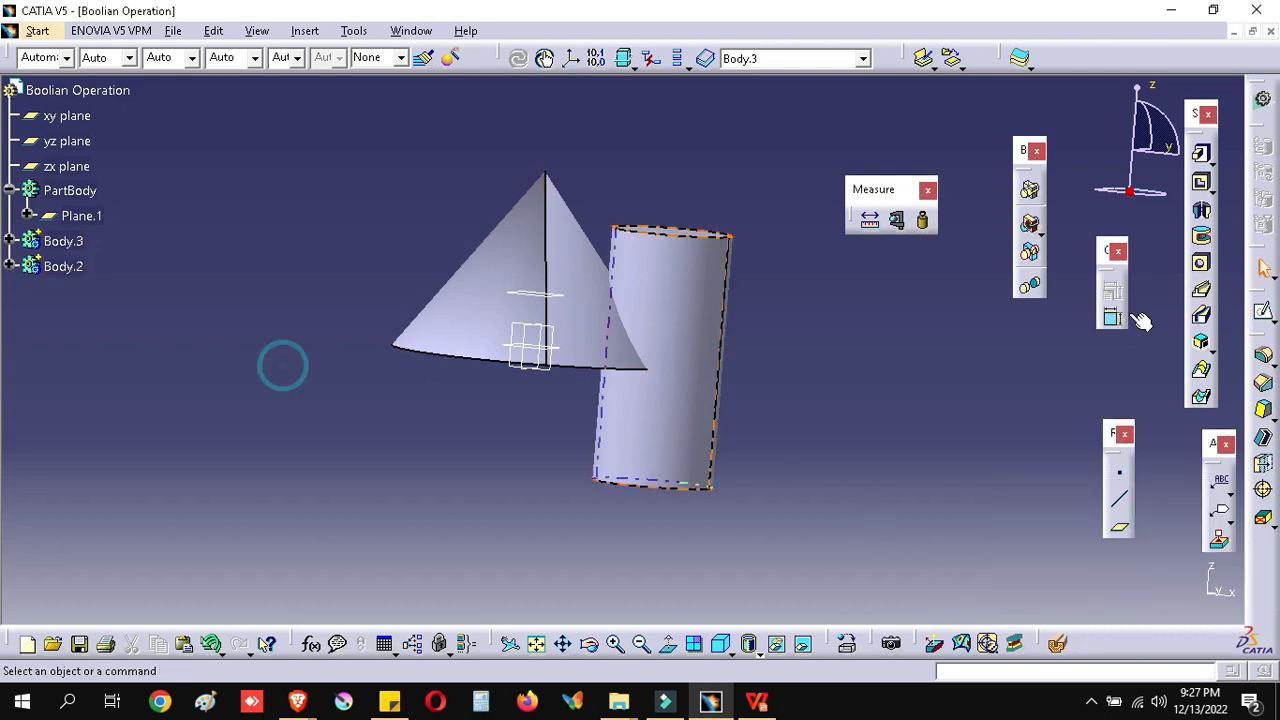
Remove the cone's Body.3 from the cylinder's Body.2 and inspect the resulting cut from several angles
{"action": "left_click", "coordinate": [1029, 222]}
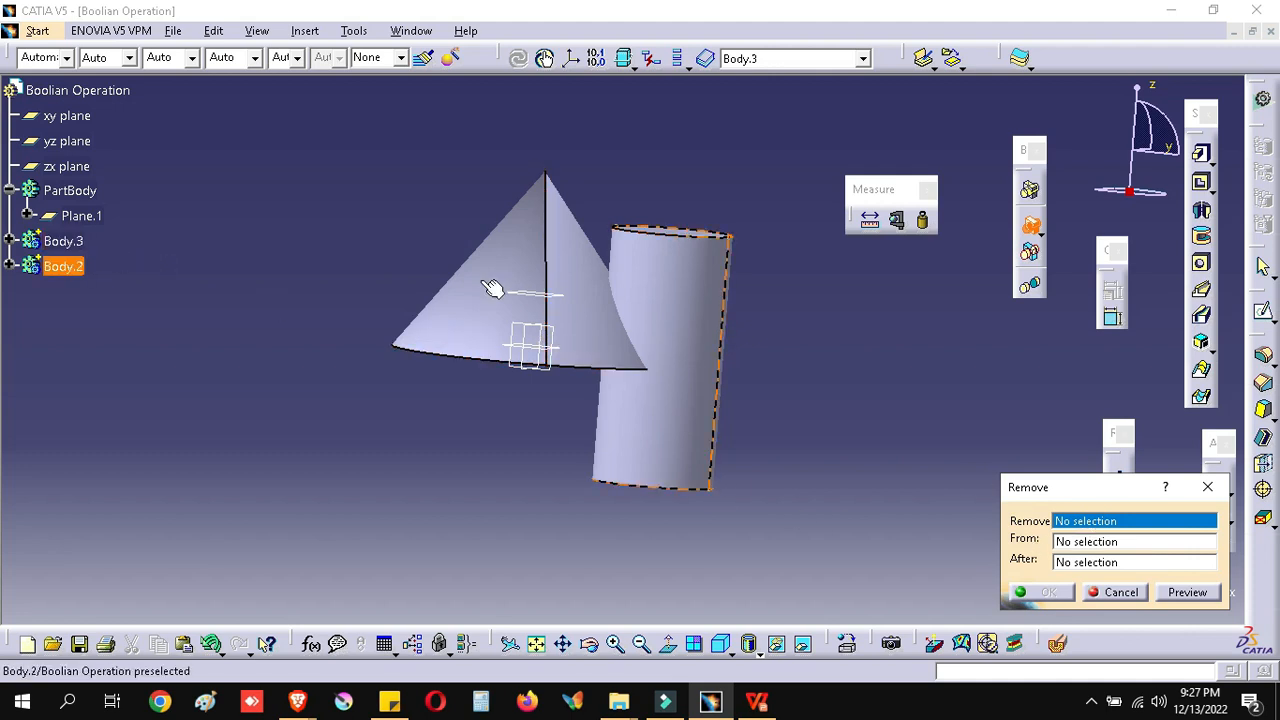
{"action": "left_click", "coordinate": [69, 241]}
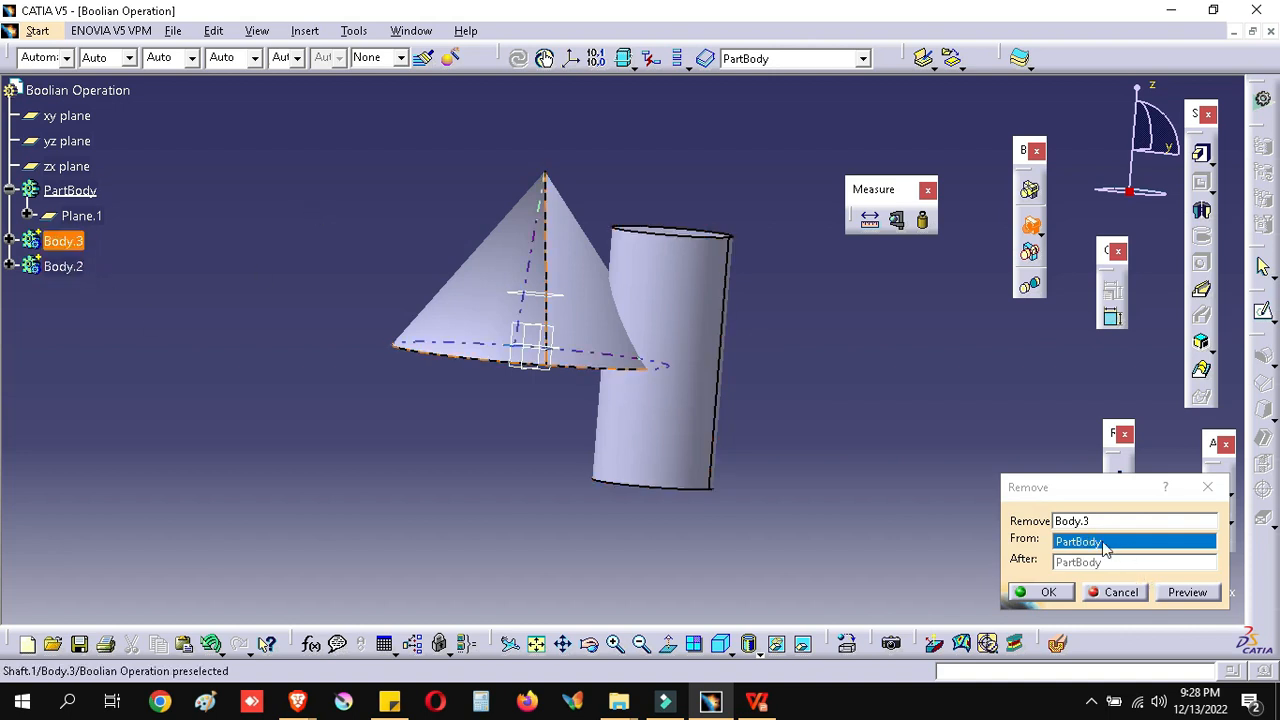
{"action": "left_click", "coordinate": [68, 267]}
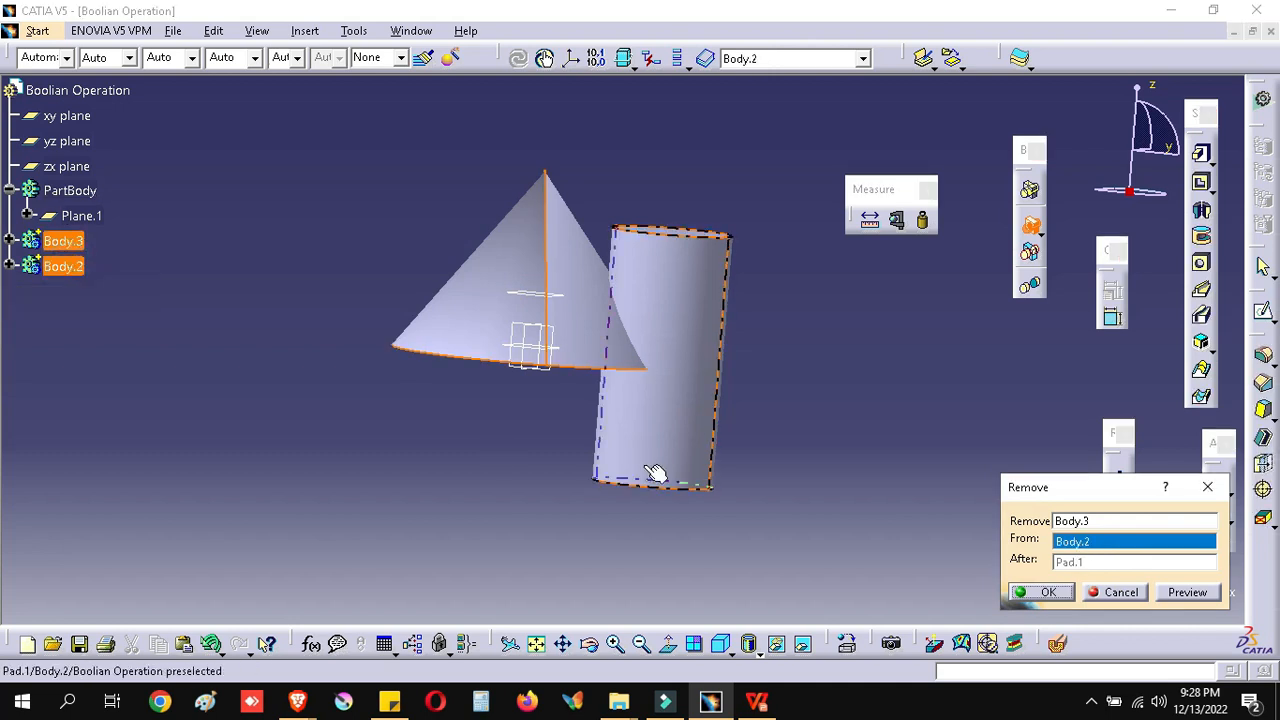
{"action": "left_click", "coordinate": [1045, 592]}
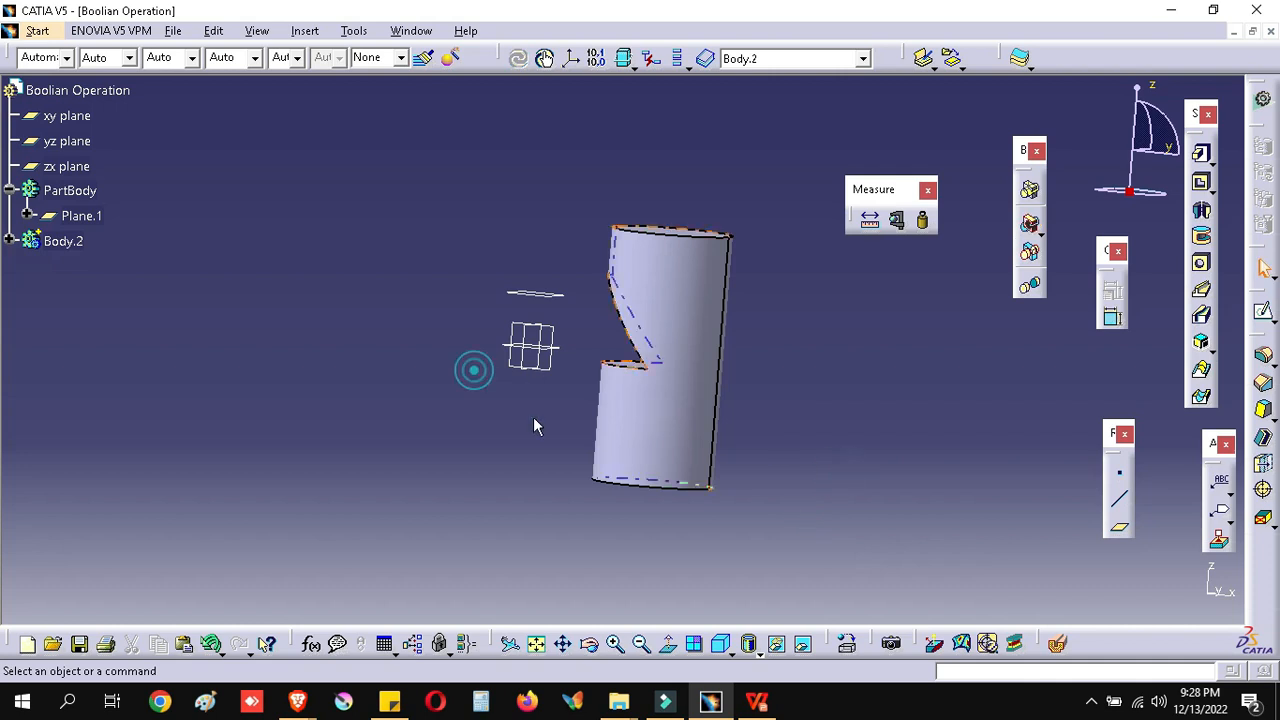
{"action": "middle_click_drag", "start_coordinate": [868, 473], "coordinate": [450, 390]}
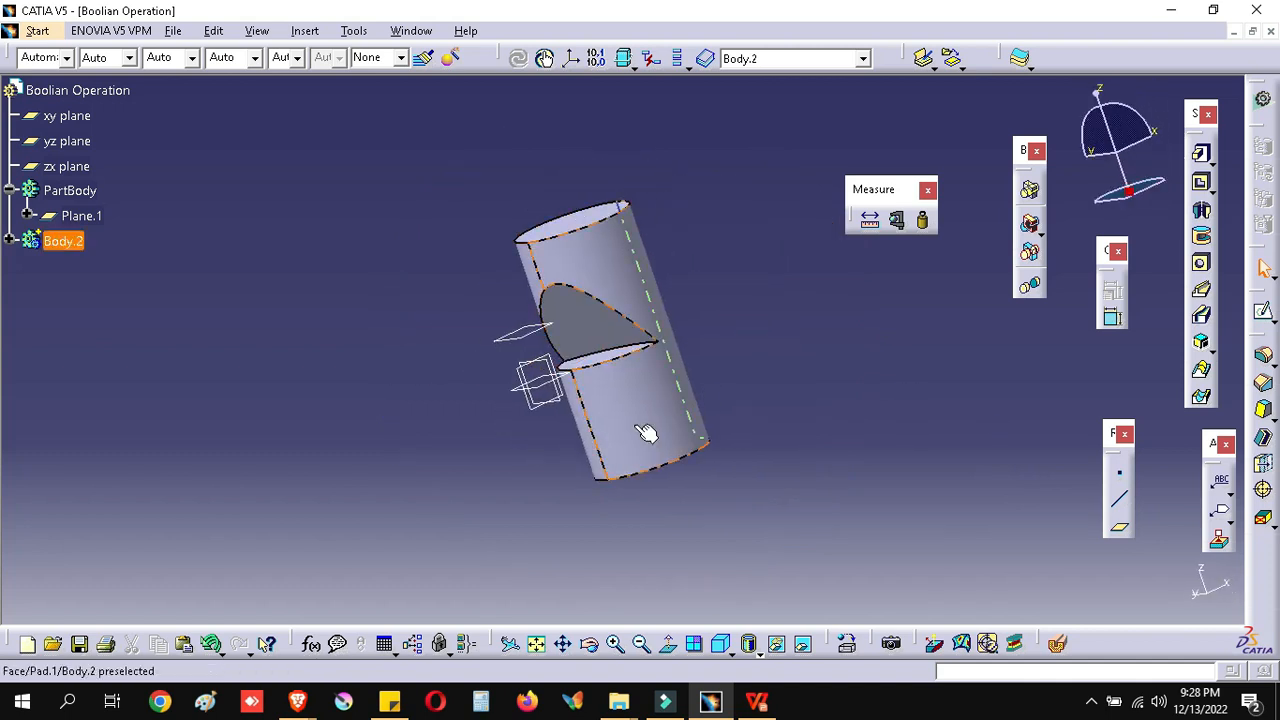
{"action": "middle_click_drag", "start_coordinate": [566, 436], "coordinate": [513, 462]}
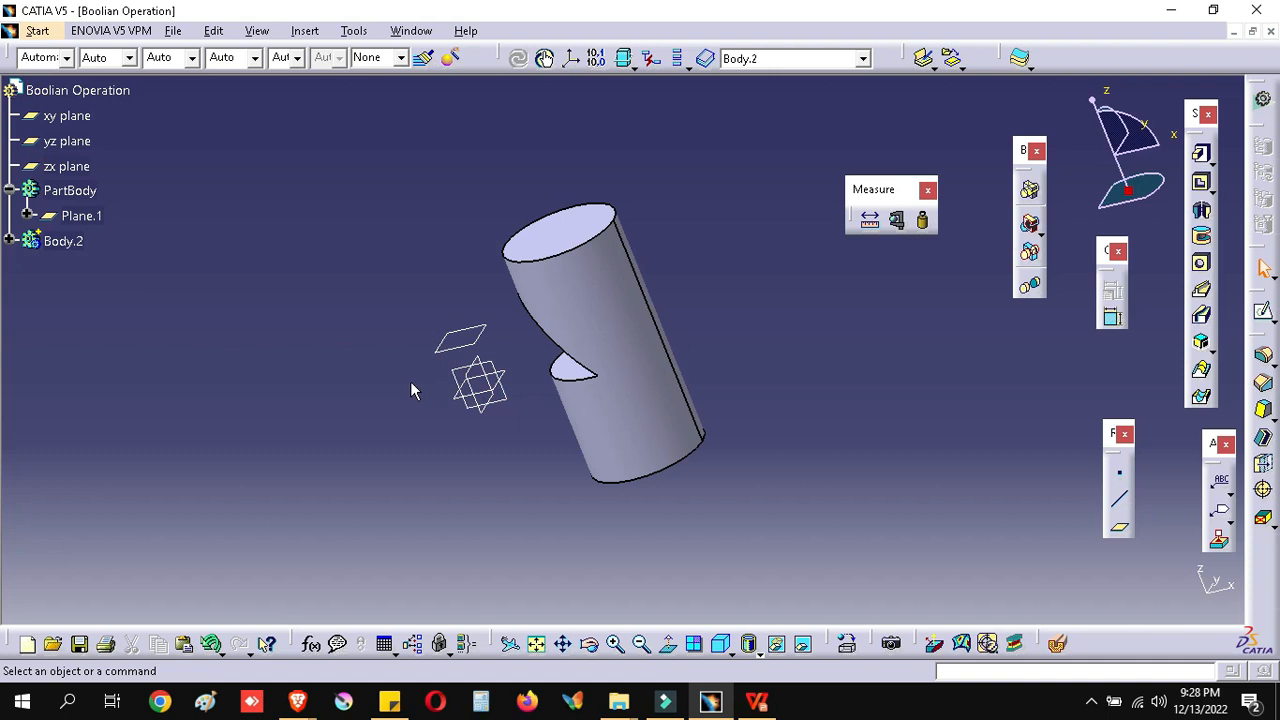
Delete Remove.1 from Body.2 without deleting its aggregated elements, so that the cone's Body.3 is kept as a separate body
{"action": "left_click", "coordinate": [9, 242]}
{"action": "right_click", "coordinate": [89, 318]}
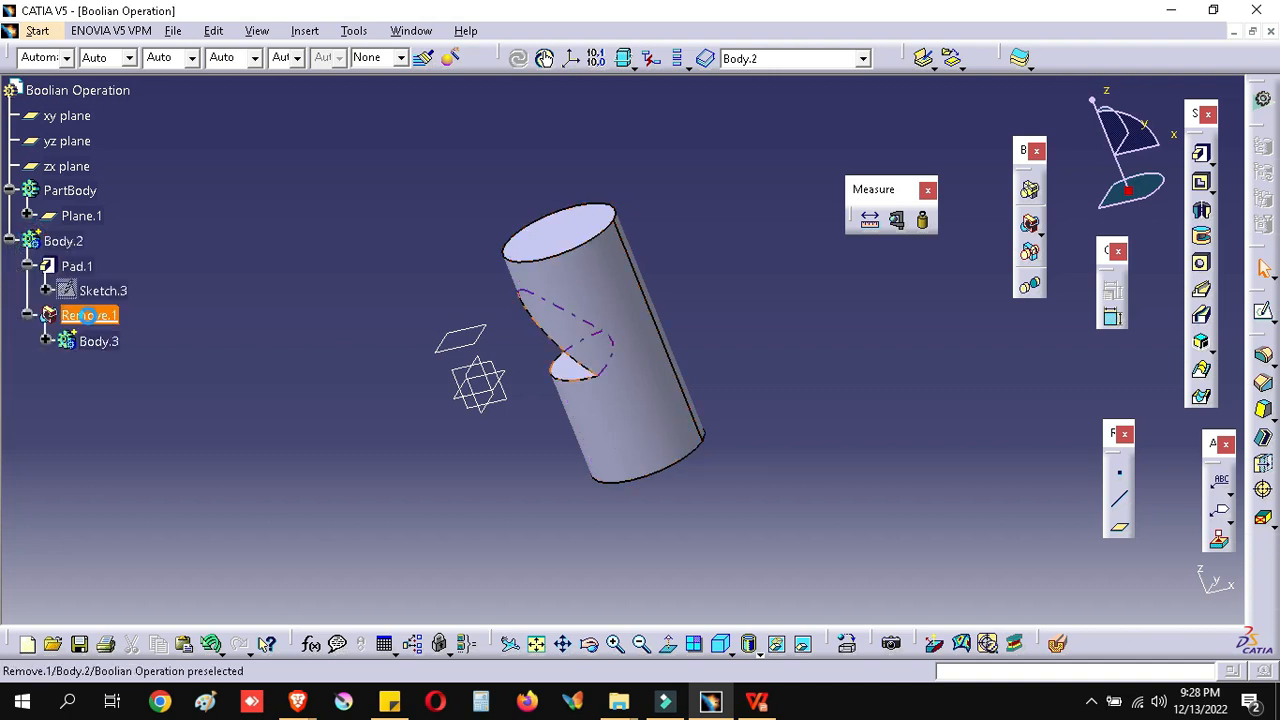
{"action": "left_click", "coordinate": [160, 563]}
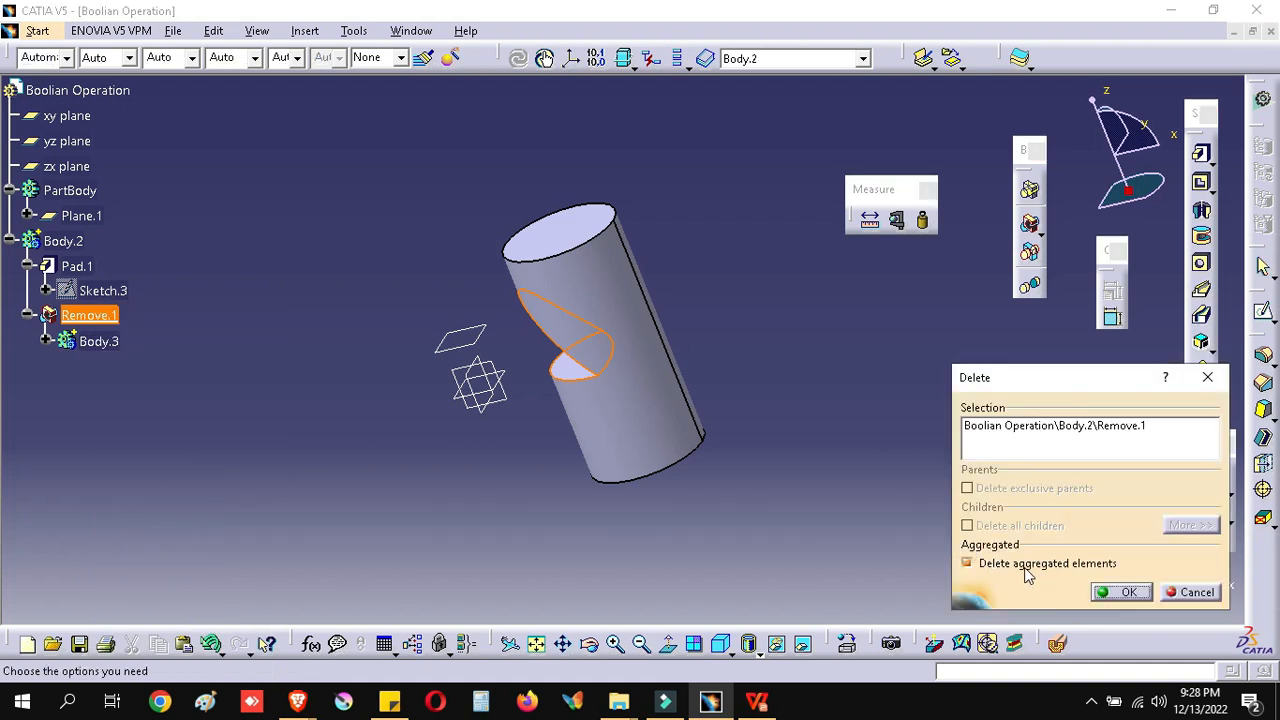
{"action": "left_click", "coordinate": [968, 564]}
{"action": "left_click", "coordinate": [1122, 592]}
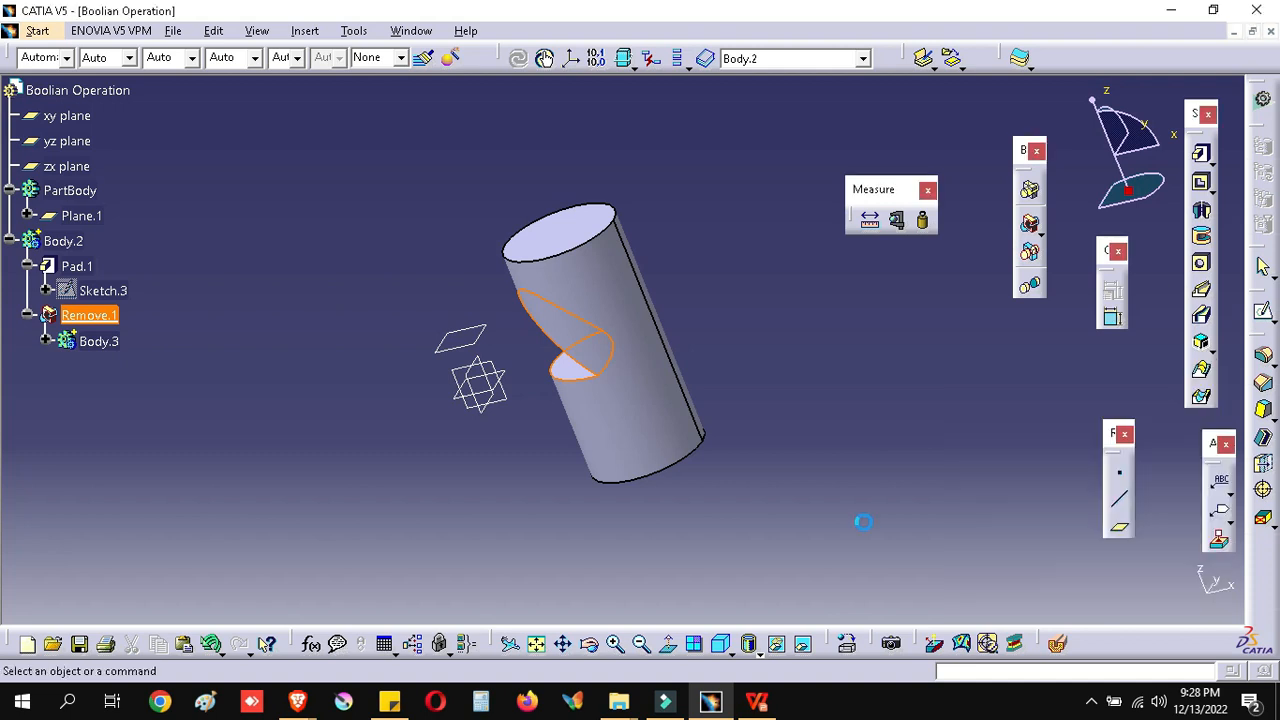
Add the cylinder's Body.2 to the cone's Body.3 with the Add operation
{"action": "left_click", "coordinate": [1034, 230]}
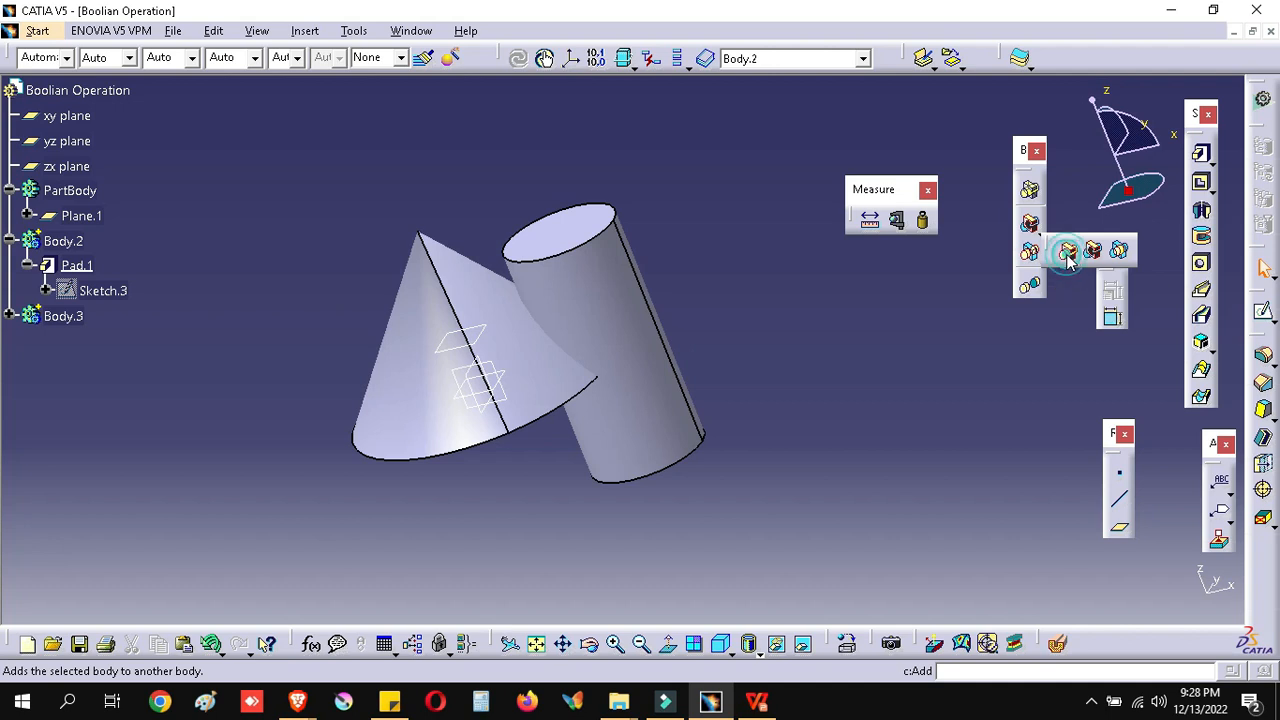
{"action": "left_click", "coordinate": [1068, 252]}
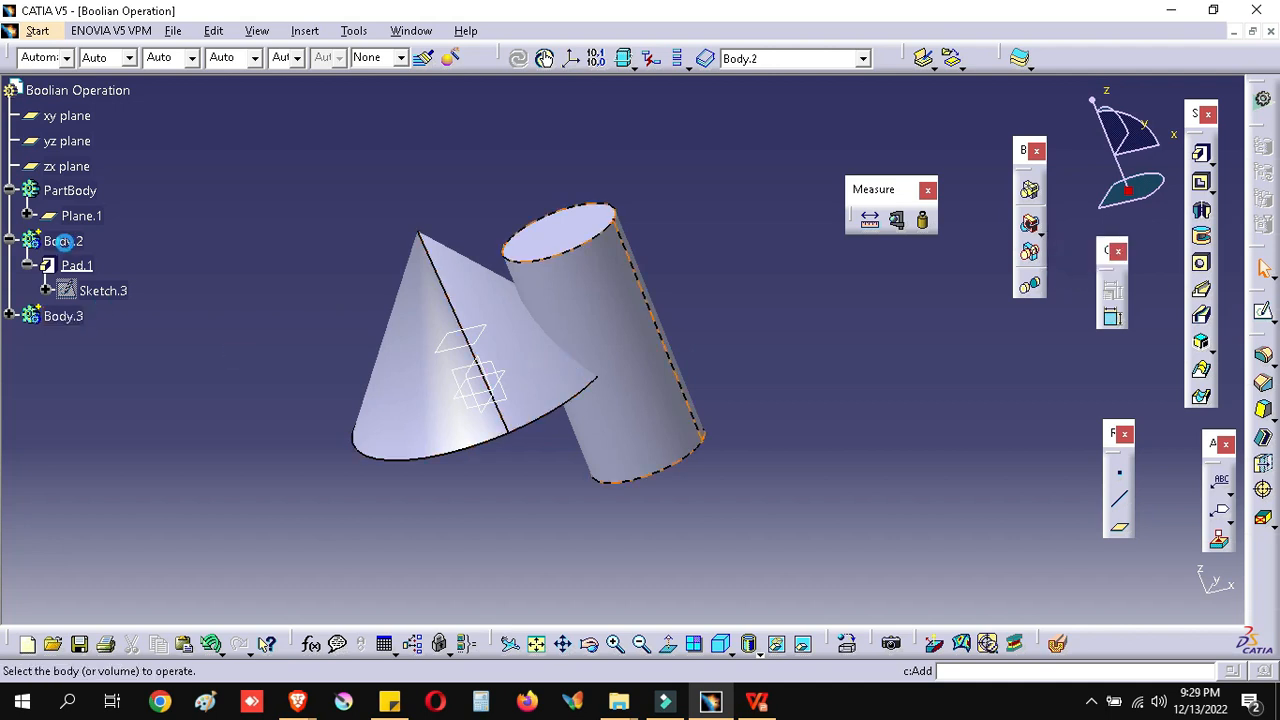
{"action": "left_click", "coordinate": [72, 243]}
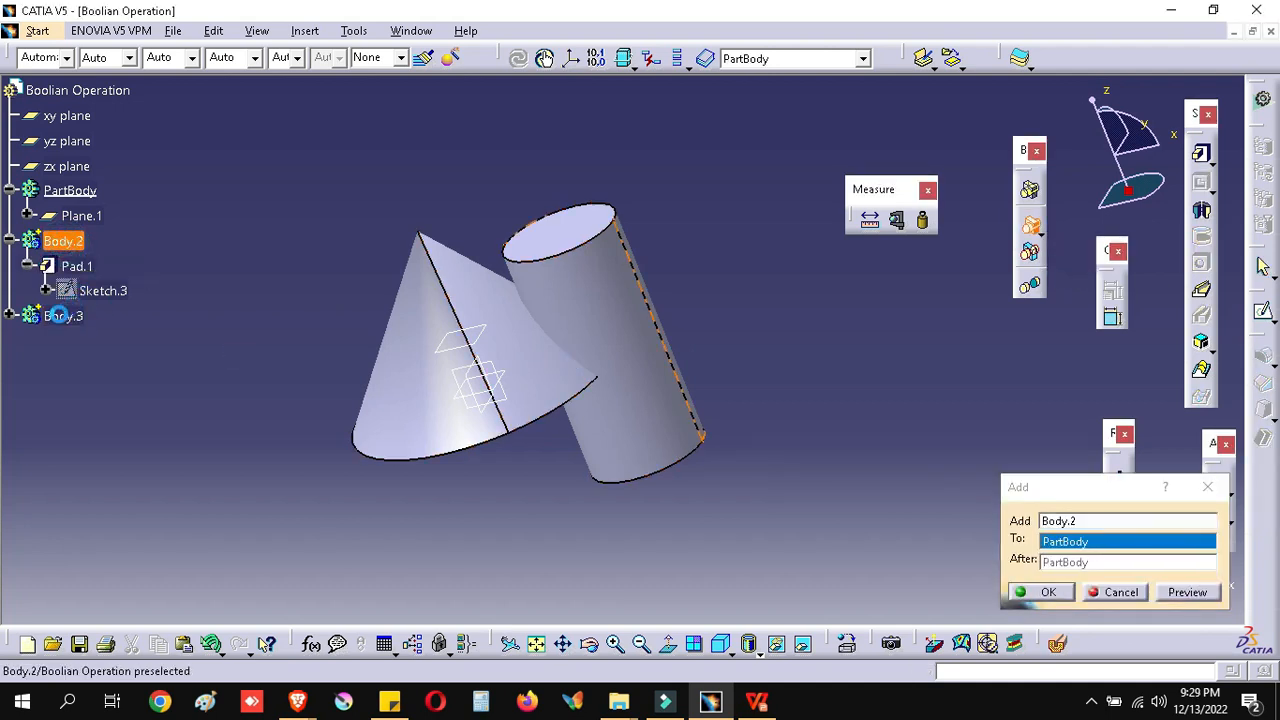
{"action": "left_click", "coordinate": [1075, 546]}
{"action": "left_click", "coordinate": [61, 317]}
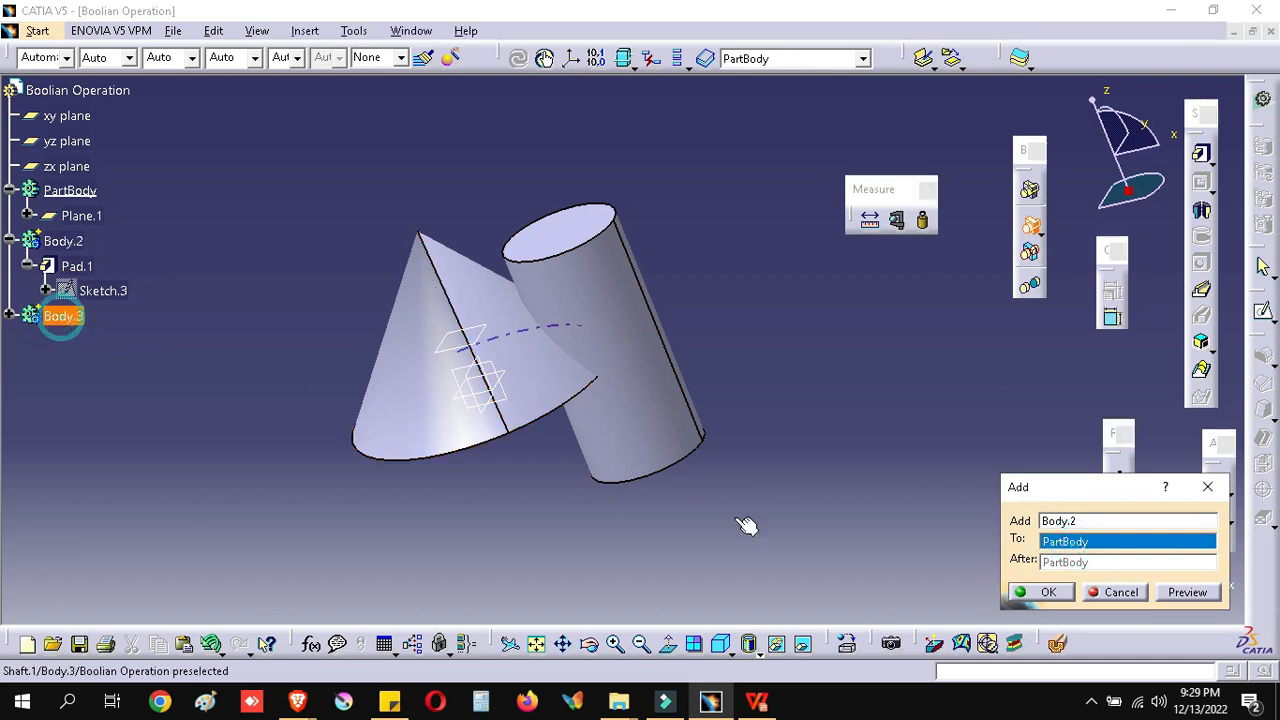
{"action": "left_click", "coordinate": [1046, 592]}
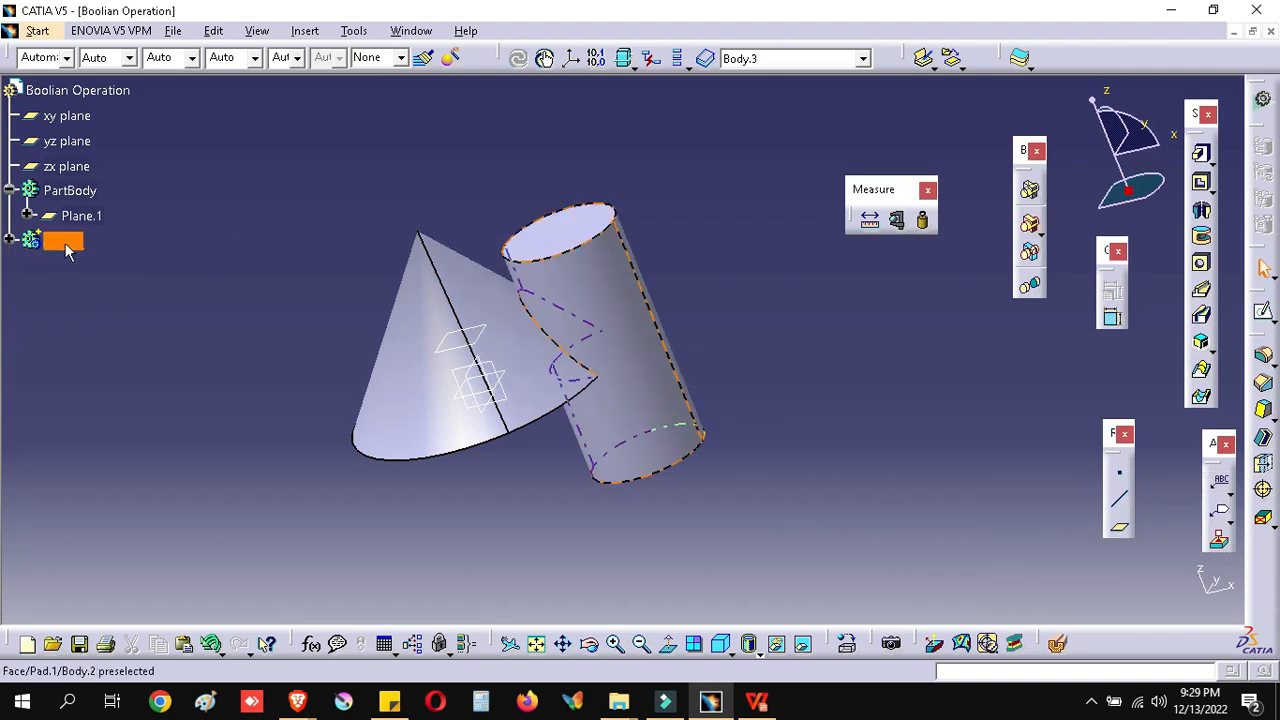
Expand Body.3 and delete Add.1 without its aggregated elements, keeping Body.2 as a separate body
{"action": "left_click", "coordinate": [54, 421]}
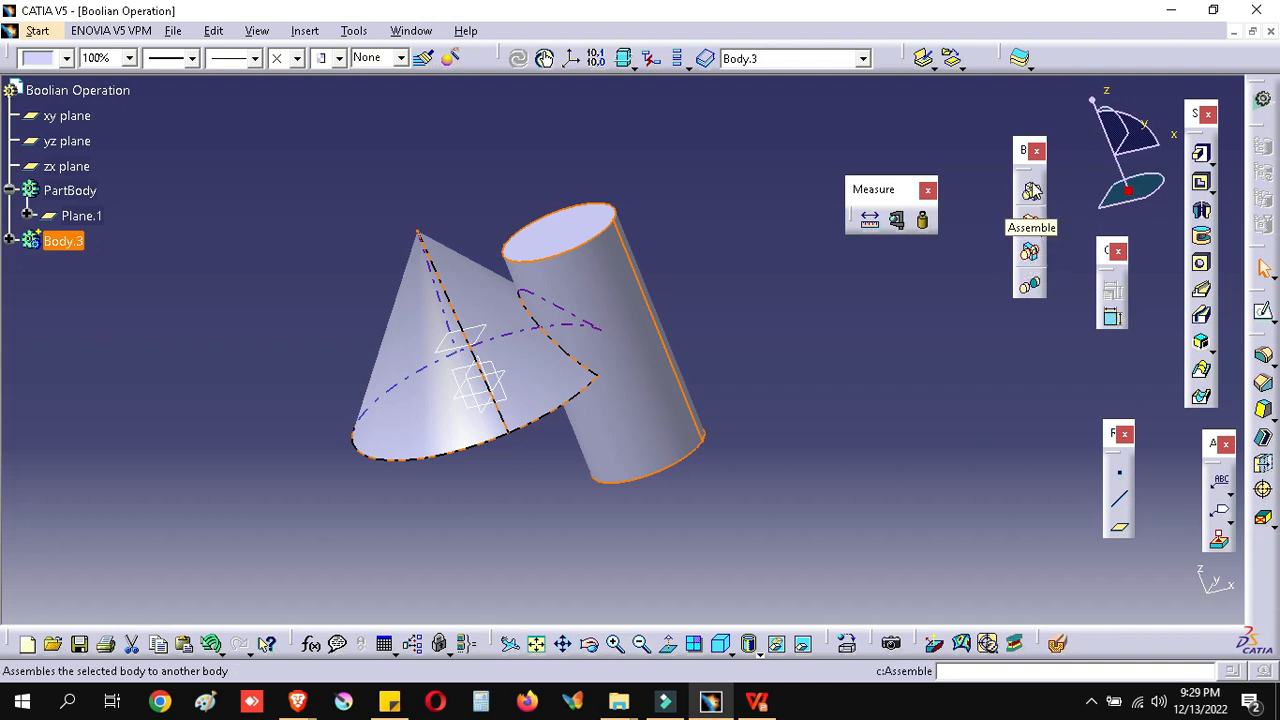
{"action": "left_click", "coordinate": [1038, 258]}
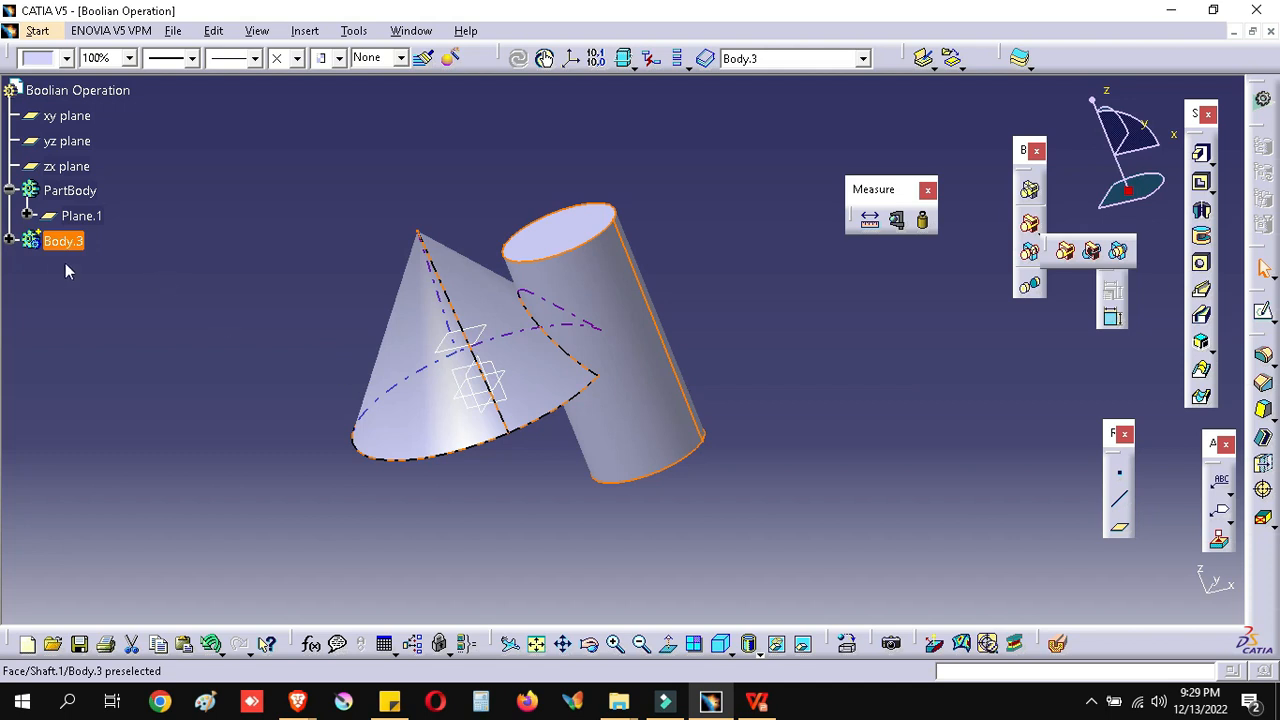
{"action": "left_click", "coordinate": [11, 241]}
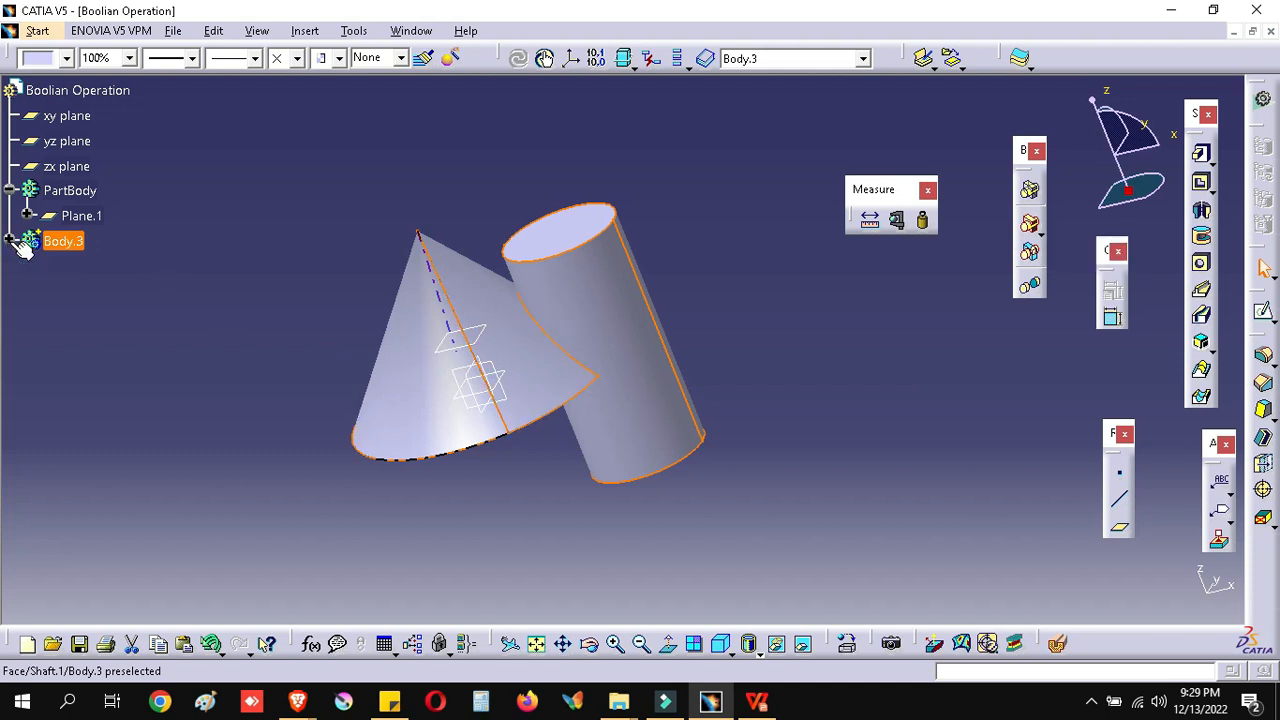
{"action": "left_click", "coordinate": [12, 241]}
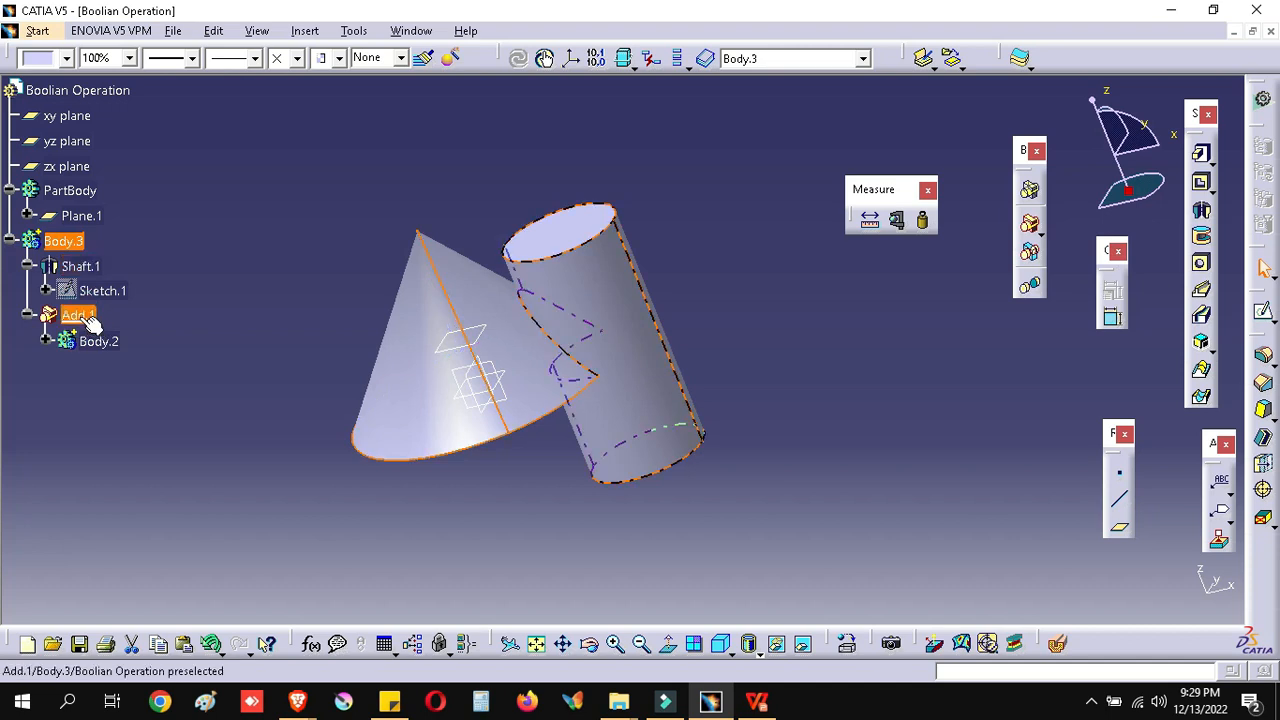
{"action": "right_click", "coordinate": [90, 325]}
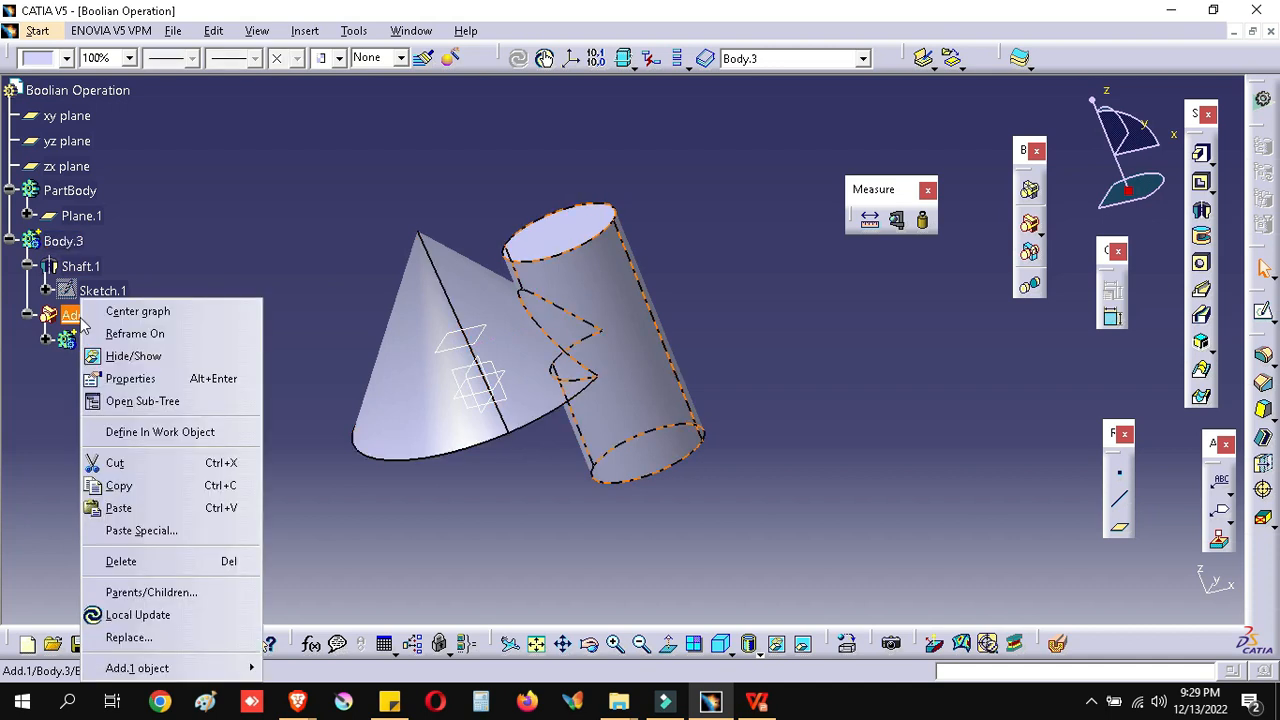
{"action": "left_click", "coordinate": [140, 566]}
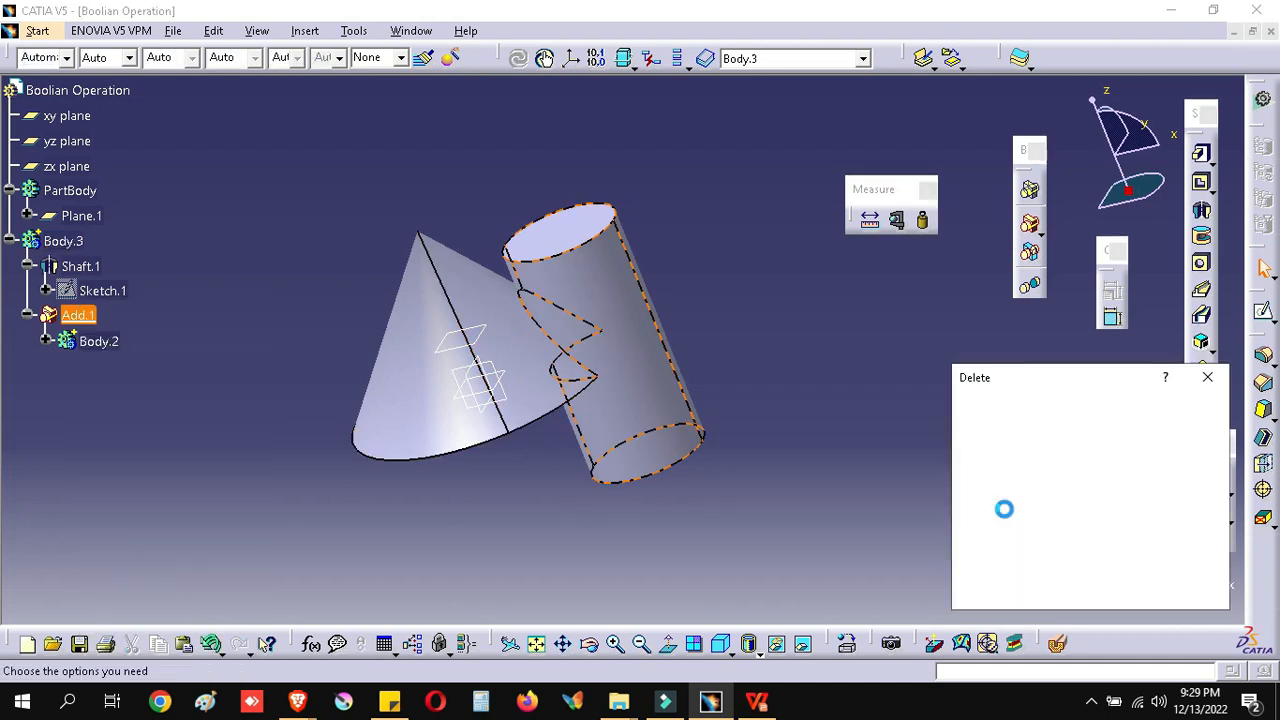
{"action": "left_click", "coordinate": [990, 565]}
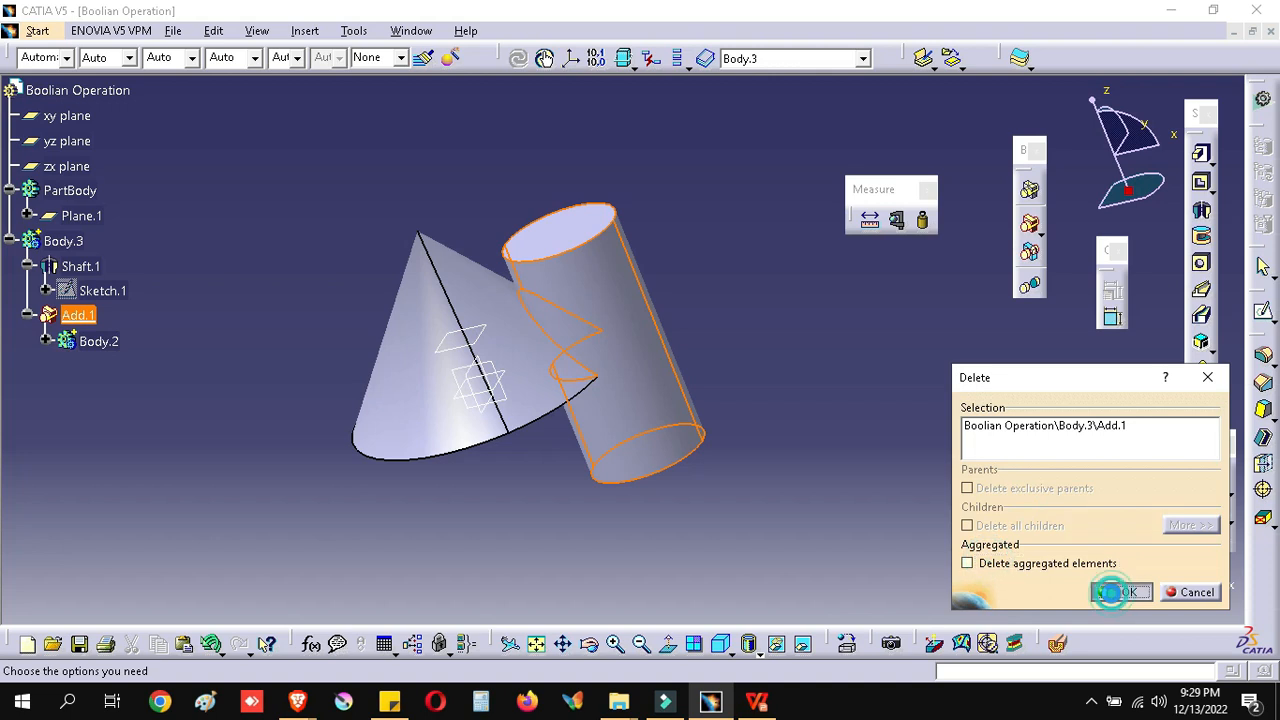
{"action": "left_click", "coordinate": [1118, 592]}
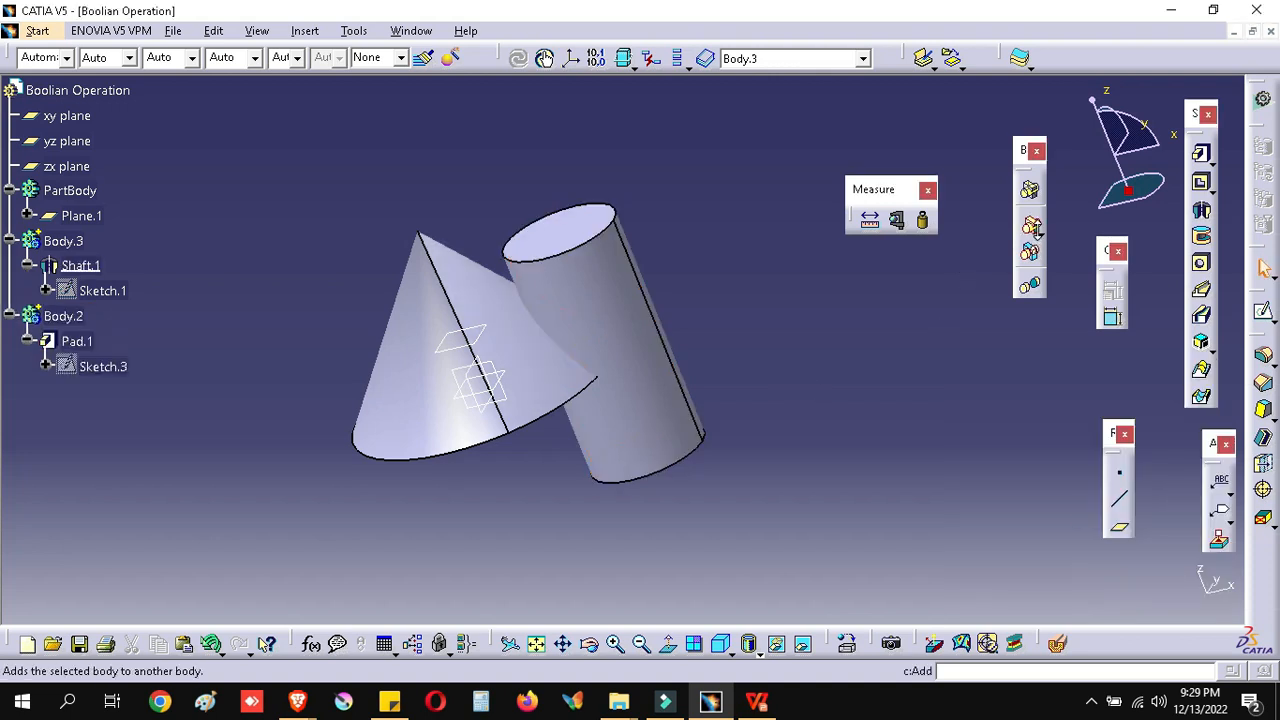
Preview an Intersect of the cone's Body.3 with the cylinder's Body.2, inspect the common volume, and cancel the operation
{"action": "left_click", "coordinate": [1032, 248]}
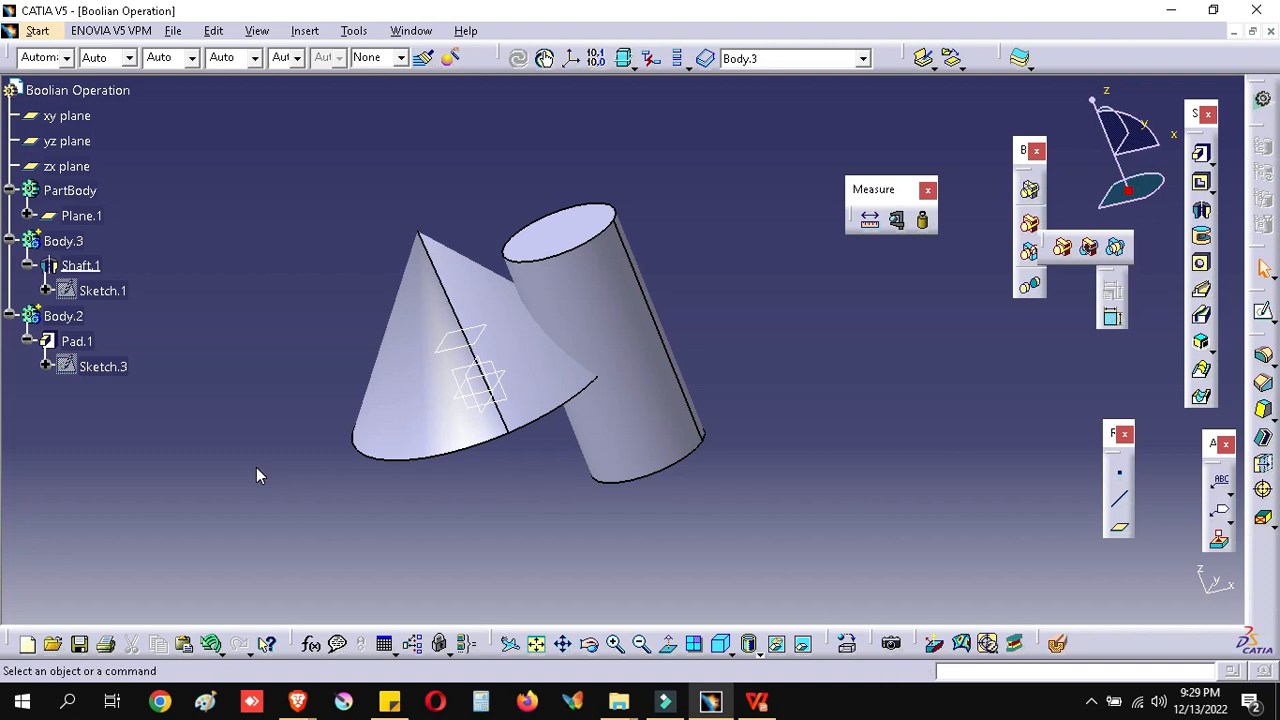
{"action": "left_click", "coordinate": [1117, 248]}
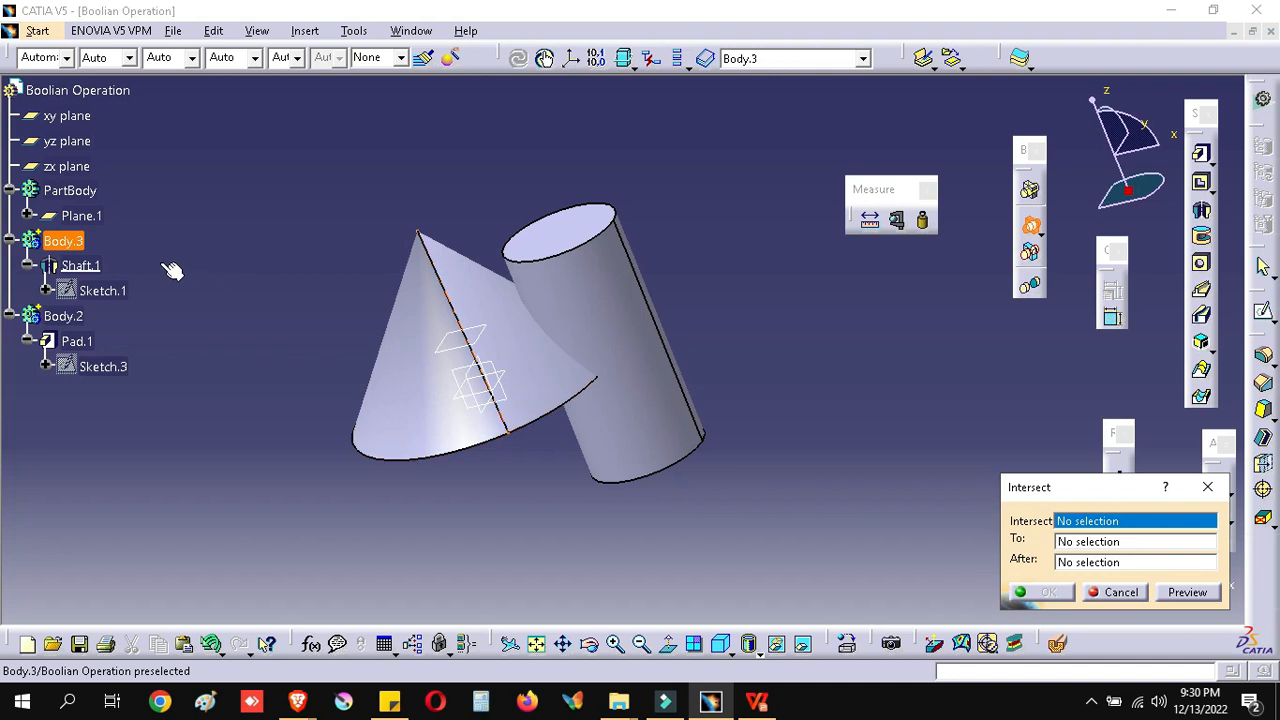
{"action": "left_click", "coordinate": [63, 242]}
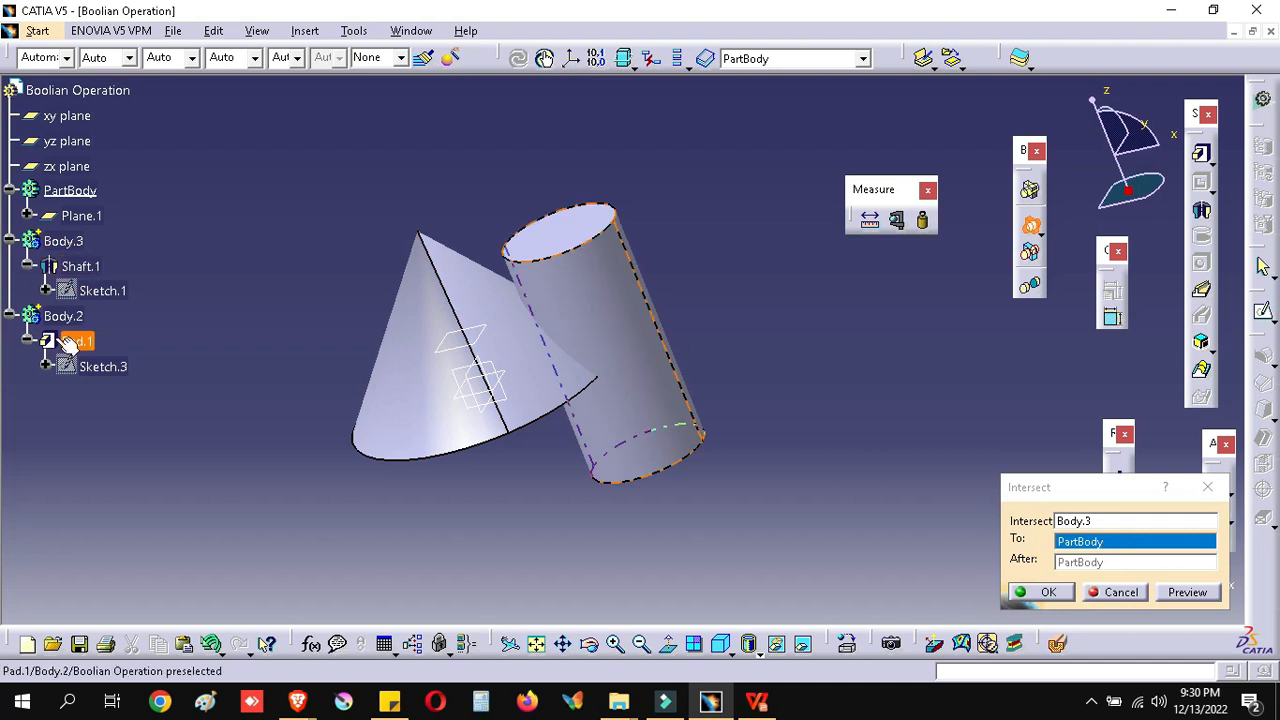
{"action": "left_click", "coordinate": [62, 316]}
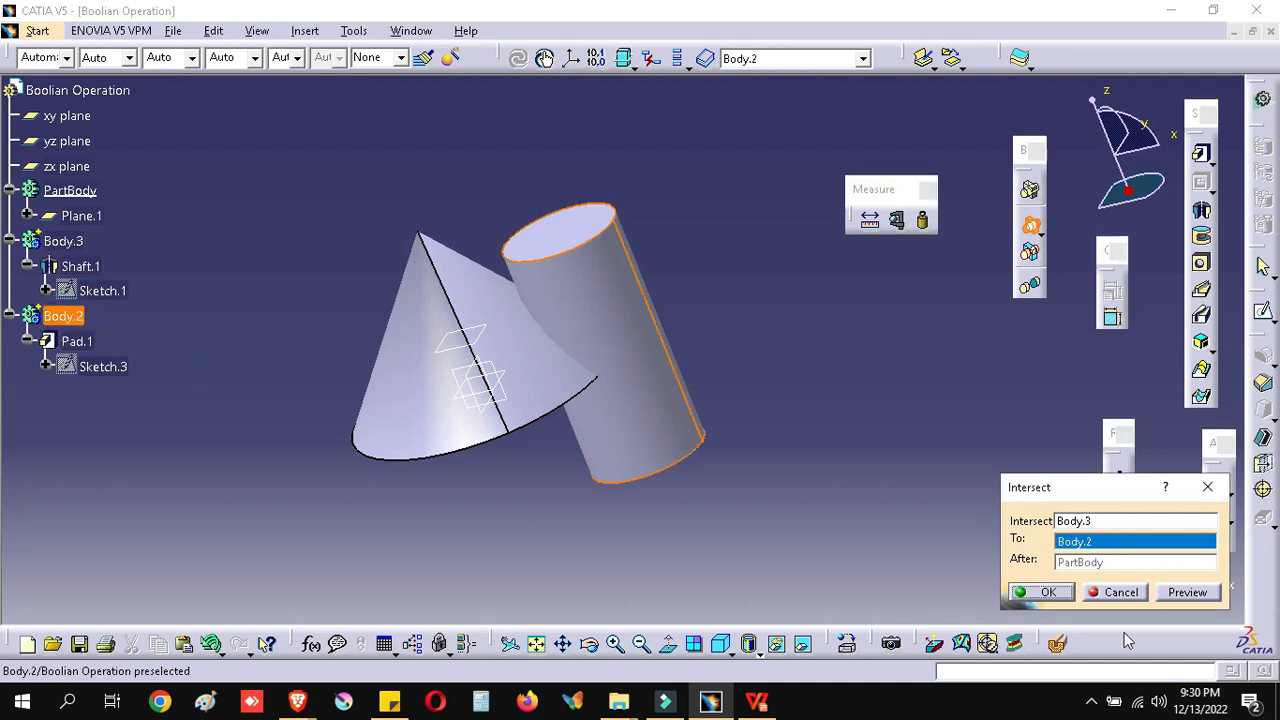
{"action": "left_click", "coordinate": [1188, 592]}
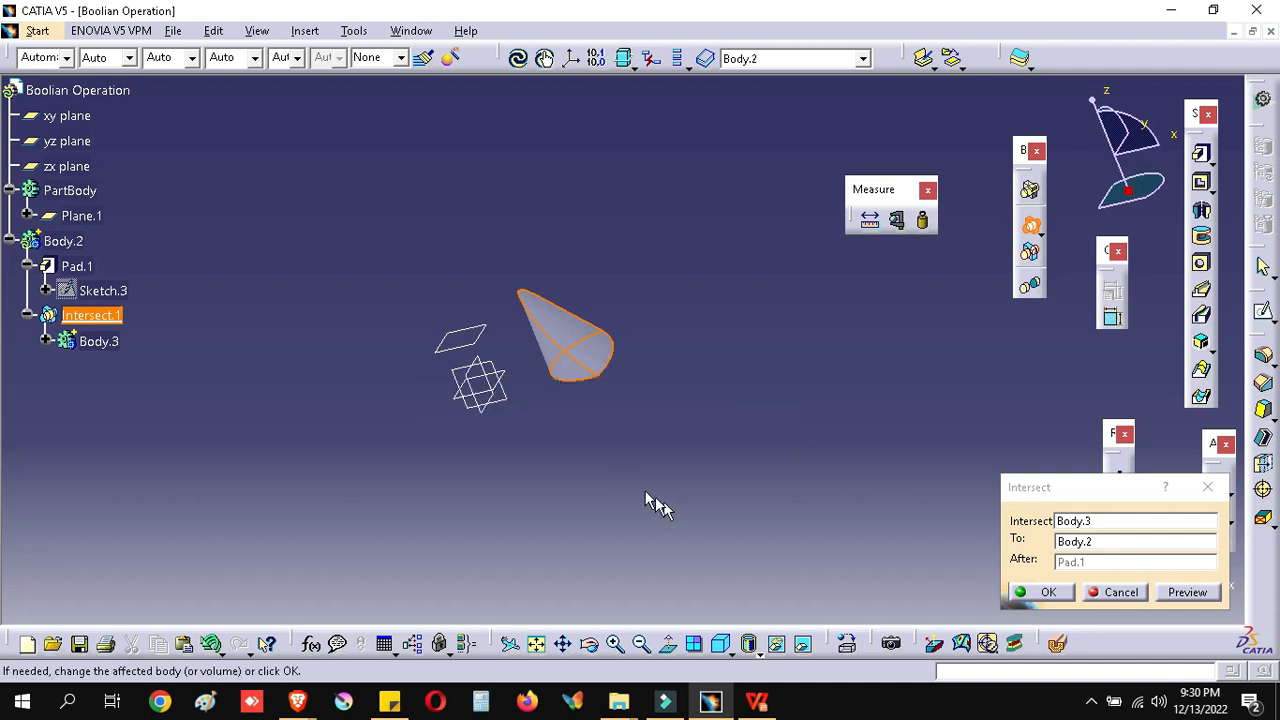
{"action": "middle_click_drag", "start_coordinate": [517, 409], "coordinate": [629, 435]}
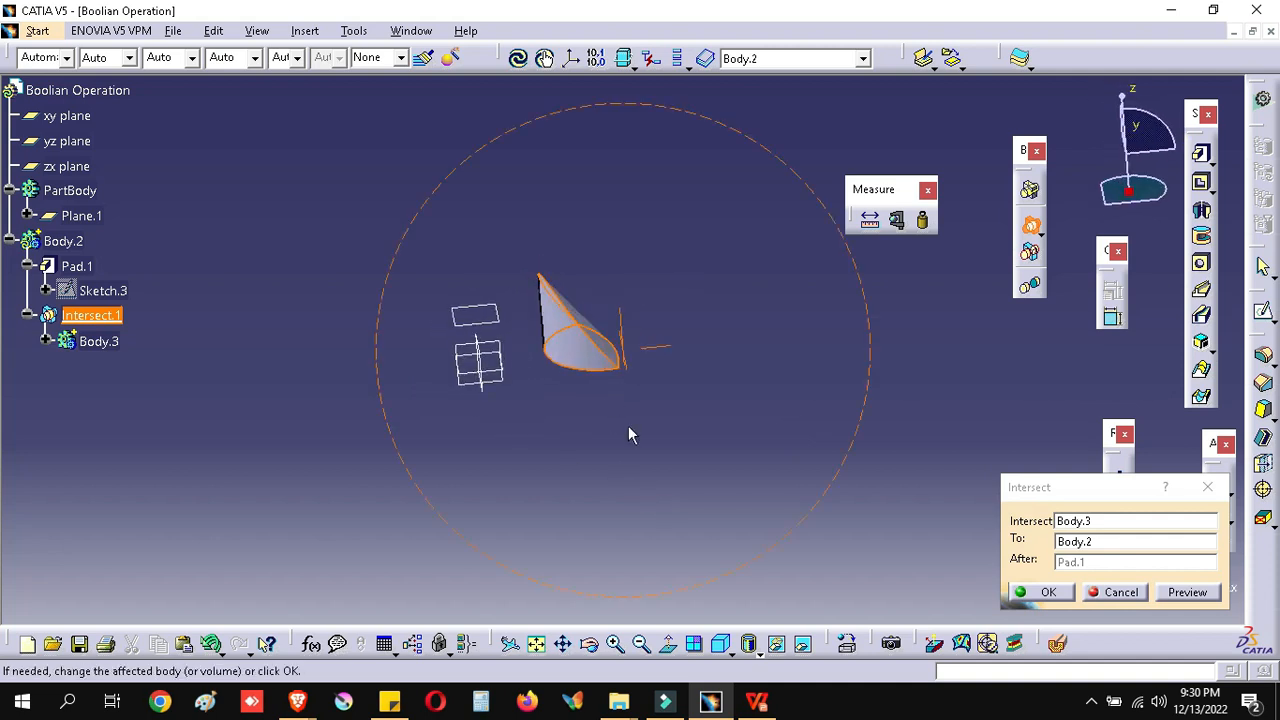
{"action": "left_click", "coordinate": [1120, 592]}
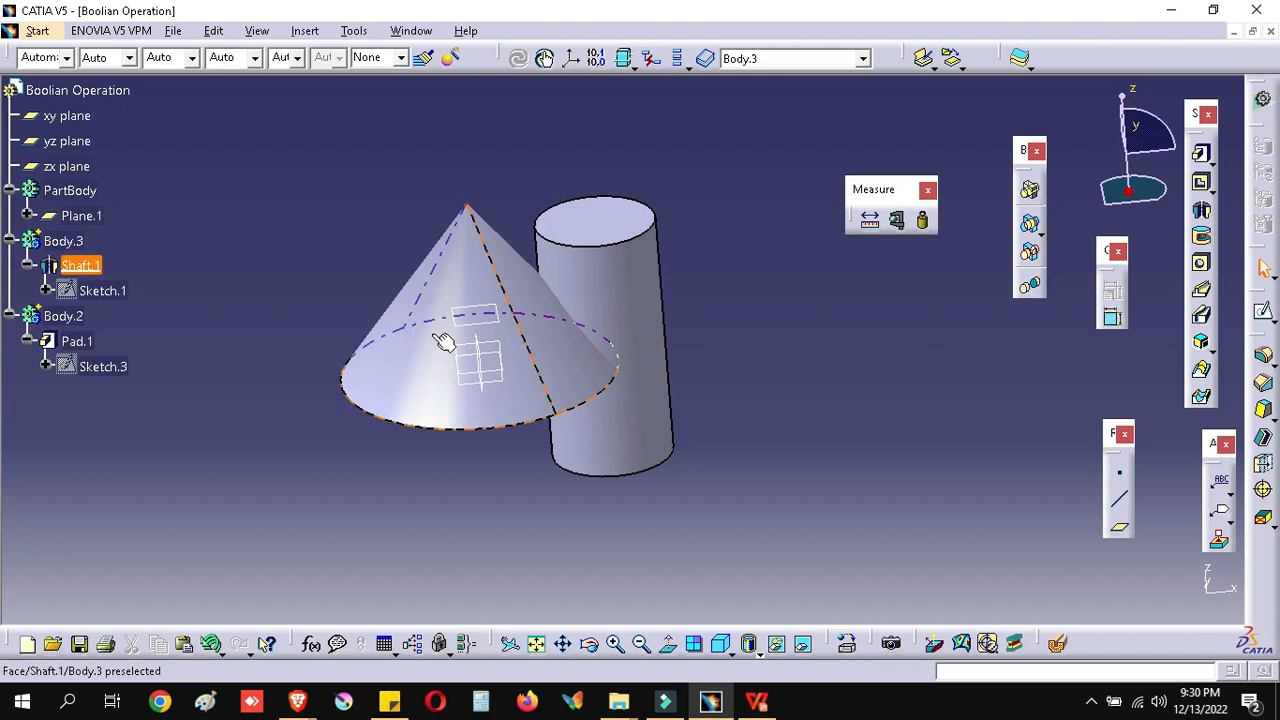
Start a Pocket in Body.3 and open a new profile sketch on the cone's flat circular base
{"action": "left_click", "coordinate": [490, 362]}
{"action": "left_click", "coordinate": [771, 374]}
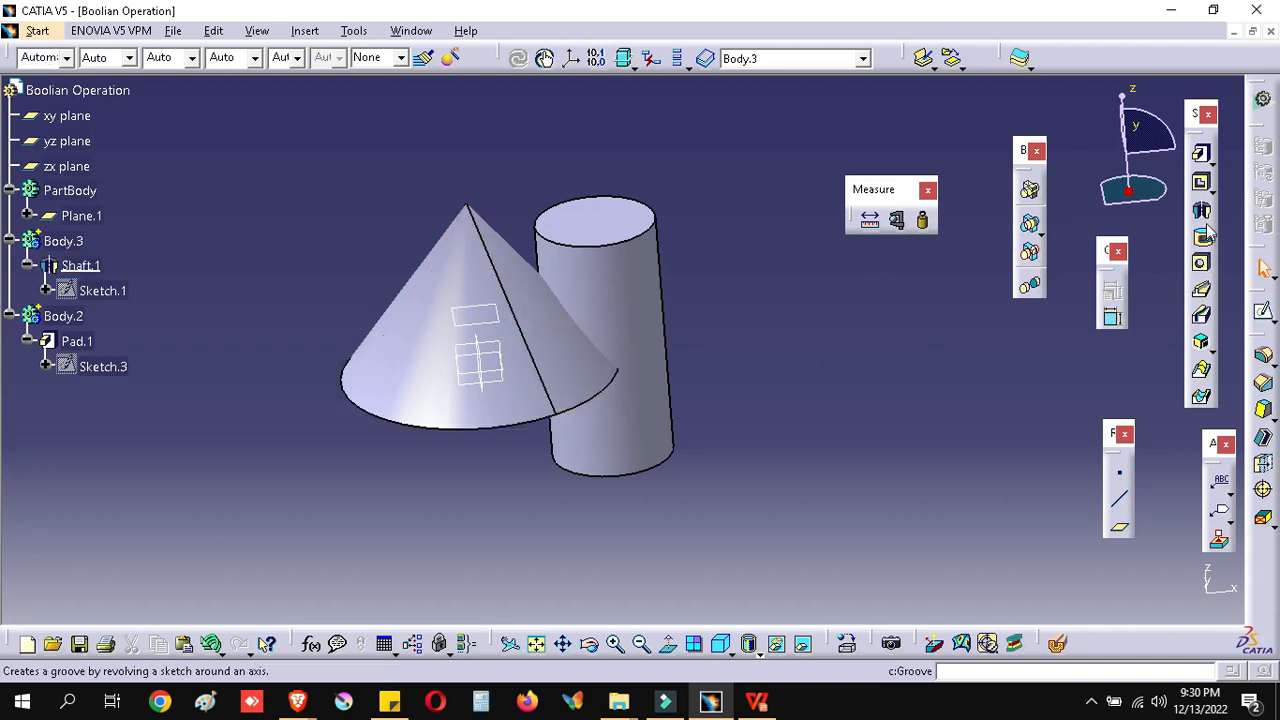
{"action": "left_click", "coordinate": [1201, 183]}
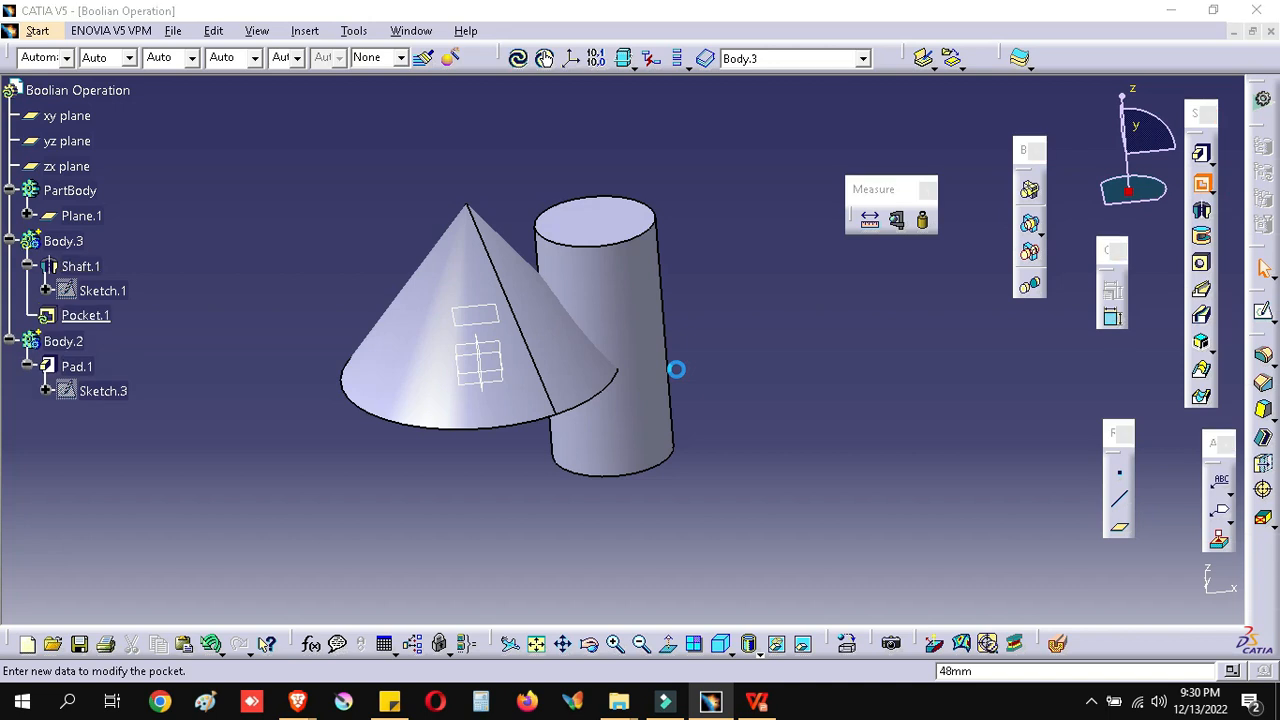
{"action": "middle_click_drag", "start_coordinate": [702, 412], "coordinate": [497, 105]}
{"action": "left_click", "coordinate": [496, 329]}
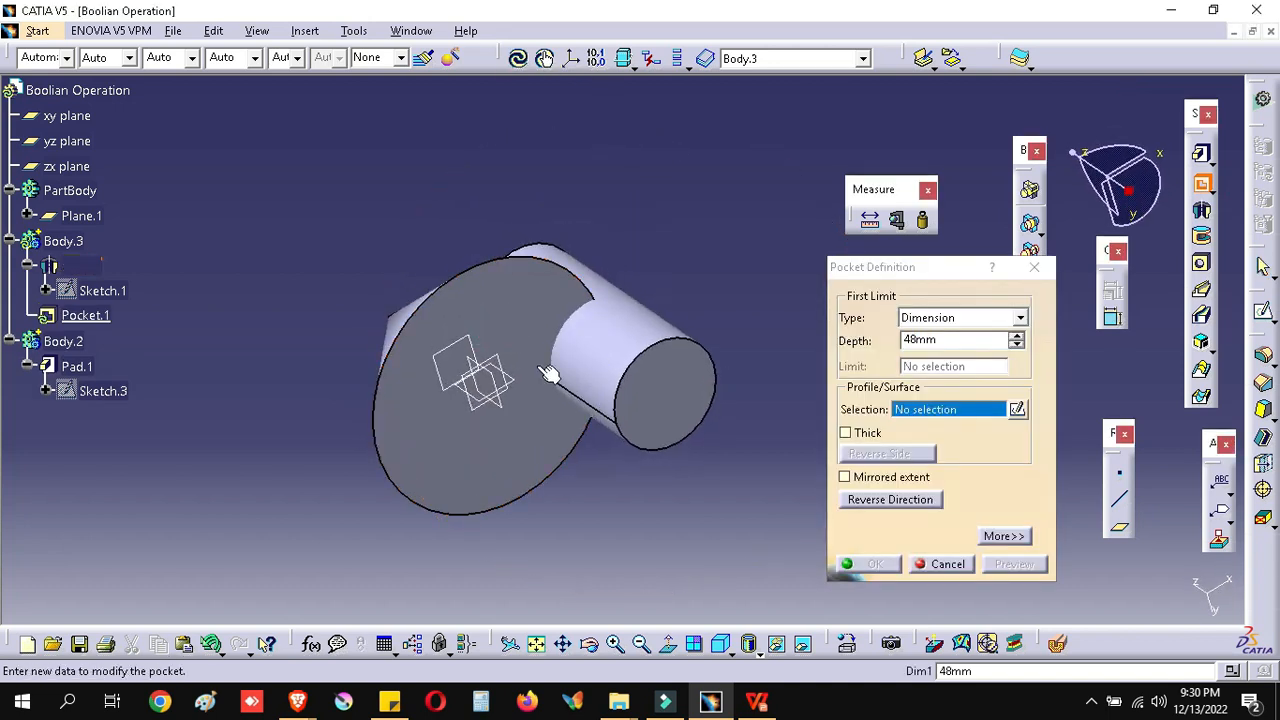
{"action": "left_click", "coordinate": [740, 397]}
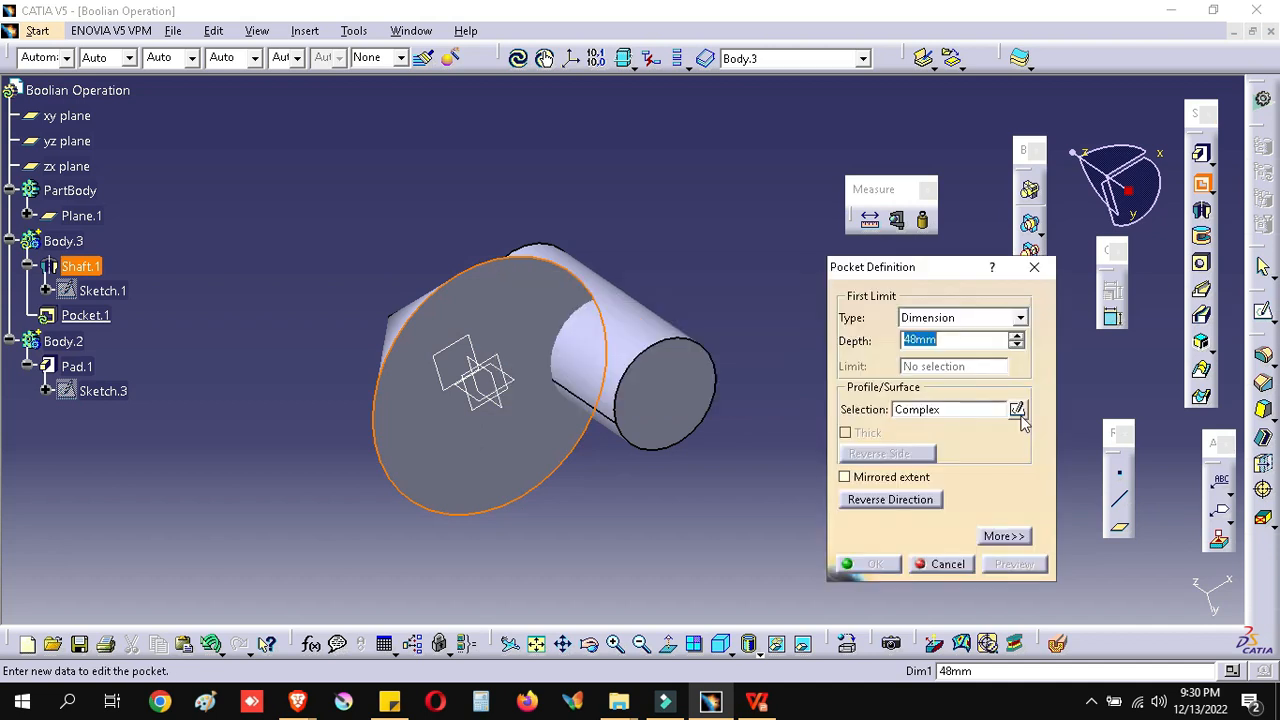
{"action": "left_click", "coordinate": [1015, 411]}
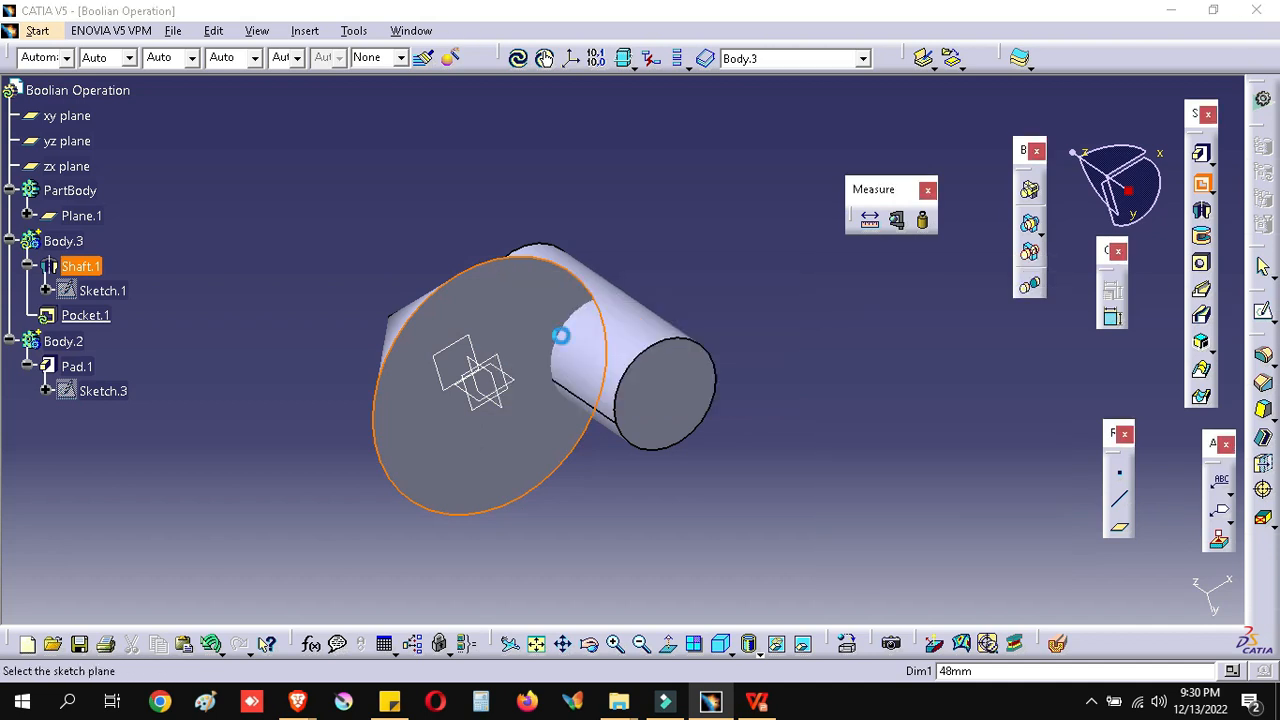
{"action": "left_click", "coordinate": [519, 302]}
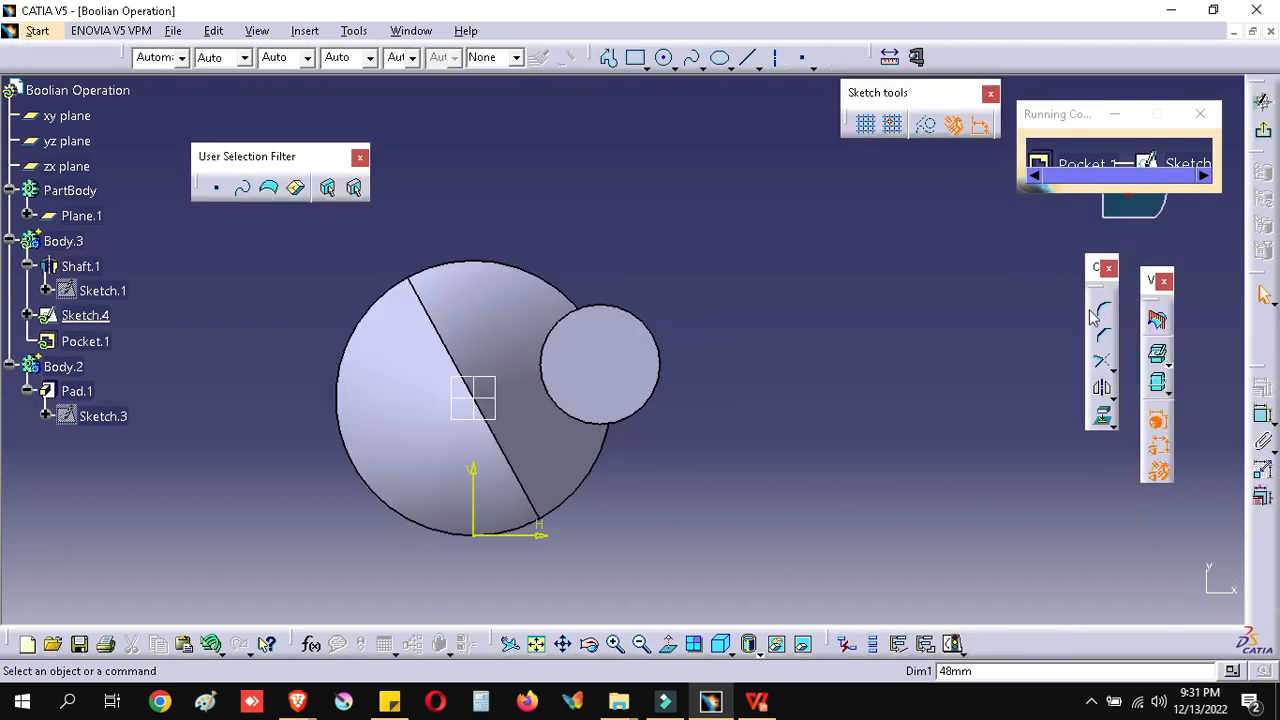
Sketch a tall, narrow rectangle crossing the whole cone clear of the cylinder, and finish the pocket's profile sketch
{"action": "left_click", "coordinate": [635, 57]}
{"action": "left_click", "coordinate": [401, 258]}
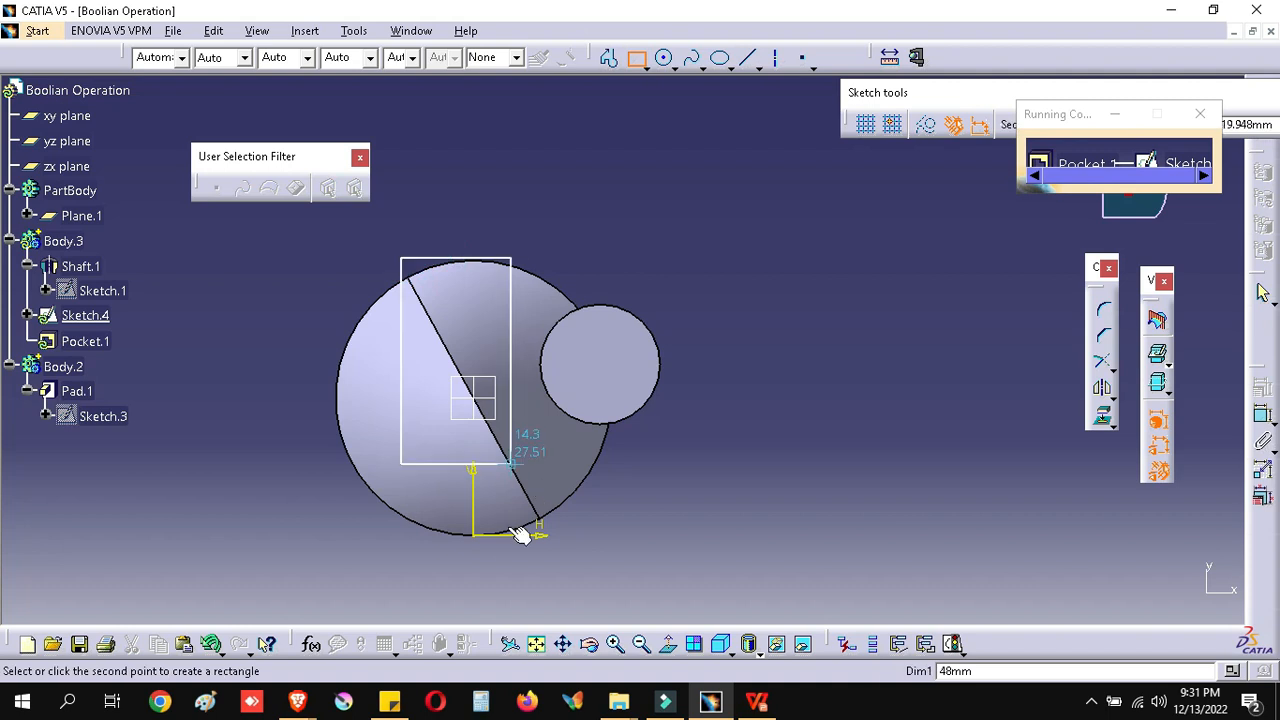
{"action": "left_click", "coordinate": [489, 562]}
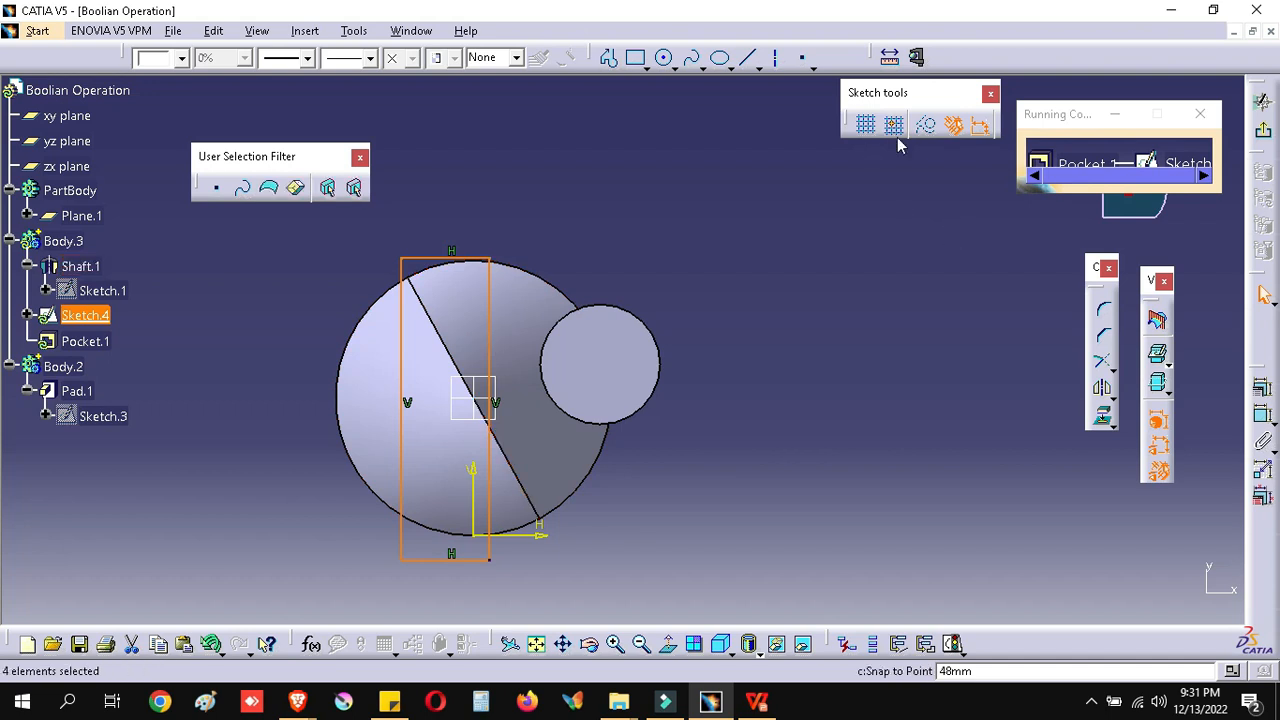
{"action": "left_click", "coordinate": [1266, 140]}
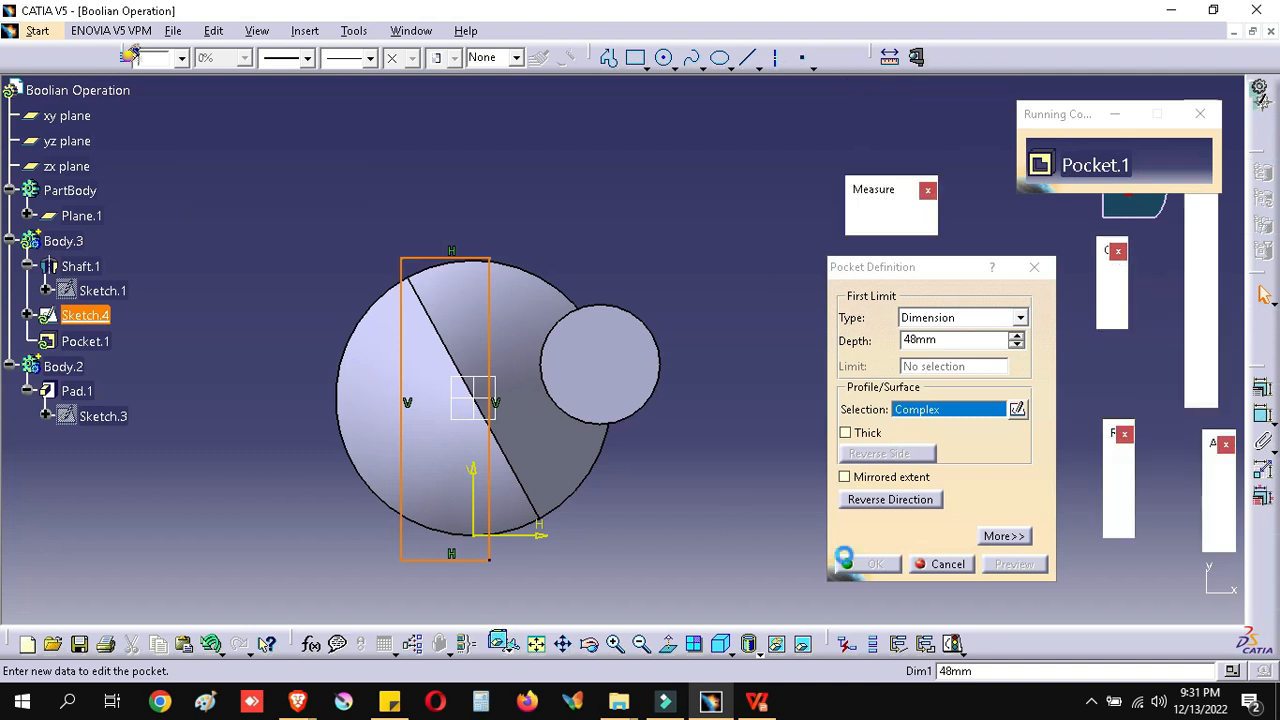
Set the pocket depth to 76 mm, create the pocket that splits the cone, and inspect the separated pieces
{"action": "middle_click_drag", "start_coordinate": [476, 352], "coordinate": [680, 458]}
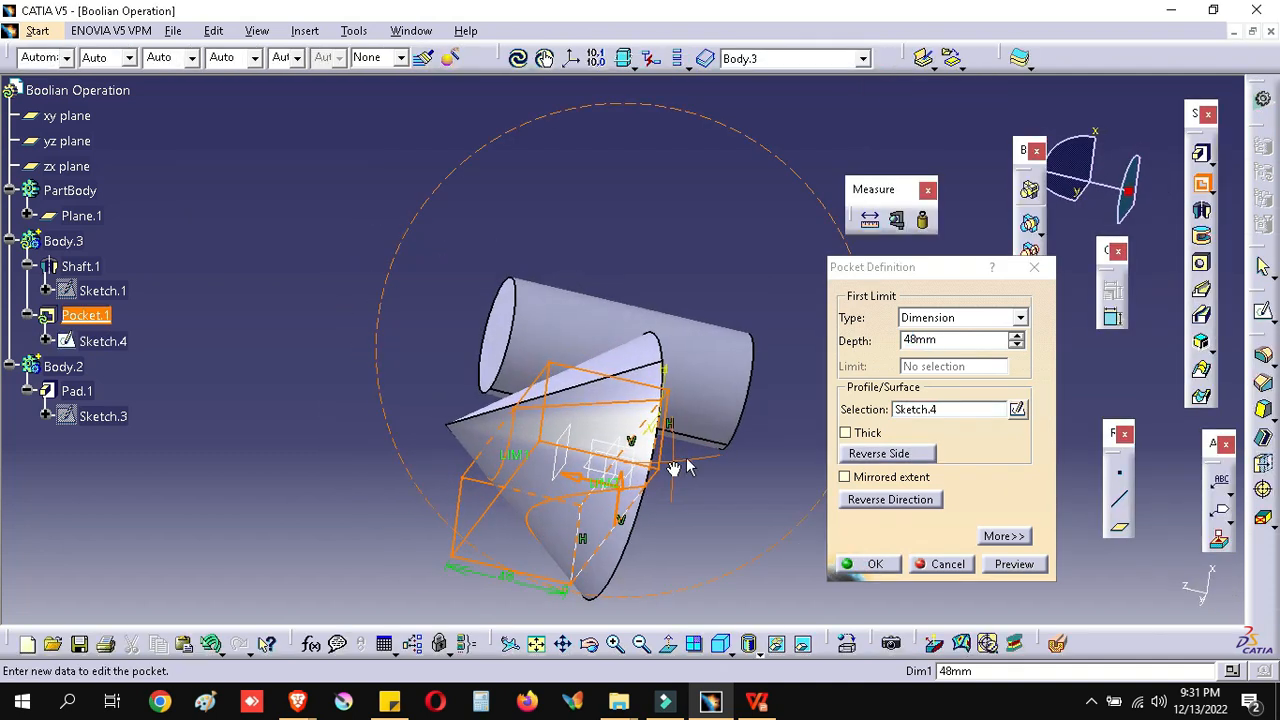
{"action": "left_click", "coordinate": [1016, 338]}
{"action": "left_click", "coordinate": [1018, 337]}
{"action": "left_click", "coordinate": [1018, 337]}
{"action": "left_click", "coordinate": [1018, 337]}
{"action": "left_click", "coordinate": [1018, 337]}
{"action": "left_click", "coordinate": [1018, 337]}
{"action": "left_click", "coordinate": [1018, 337]}
{"action": "left_click", "coordinate": [1018, 337]}
{"action": "left_click", "coordinate": [1018, 337]}
{"action": "left_click", "coordinate": [1018, 337]}
{"action": "left_click", "coordinate": [1018, 337]}
{"action": "left_click", "coordinate": [1018, 337]}
{"action": "left_click", "coordinate": [1018, 337]}
{"action": "left_click", "coordinate": [1018, 337]}
{"action": "left_click", "coordinate": [1018, 337]}
{"action": "left_click", "coordinate": [1018, 337]}
{"action": "left_click", "coordinate": [1018, 337]}
{"action": "left_click", "coordinate": [1018, 337]}
{"action": "left_click", "coordinate": [1018, 337]}
{"action": "left_click", "coordinate": [1018, 337]}
{"action": "left_click", "coordinate": [1018, 337]}
{"action": "left_click", "coordinate": [1018, 337]}
{"action": "left_click", "coordinate": [1018, 337]}
{"action": "left_click", "coordinate": [1018, 337]}
{"action": "left_click", "coordinate": [1018, 337]}
{"action": "left_click", "coordinate": [868, 570]}
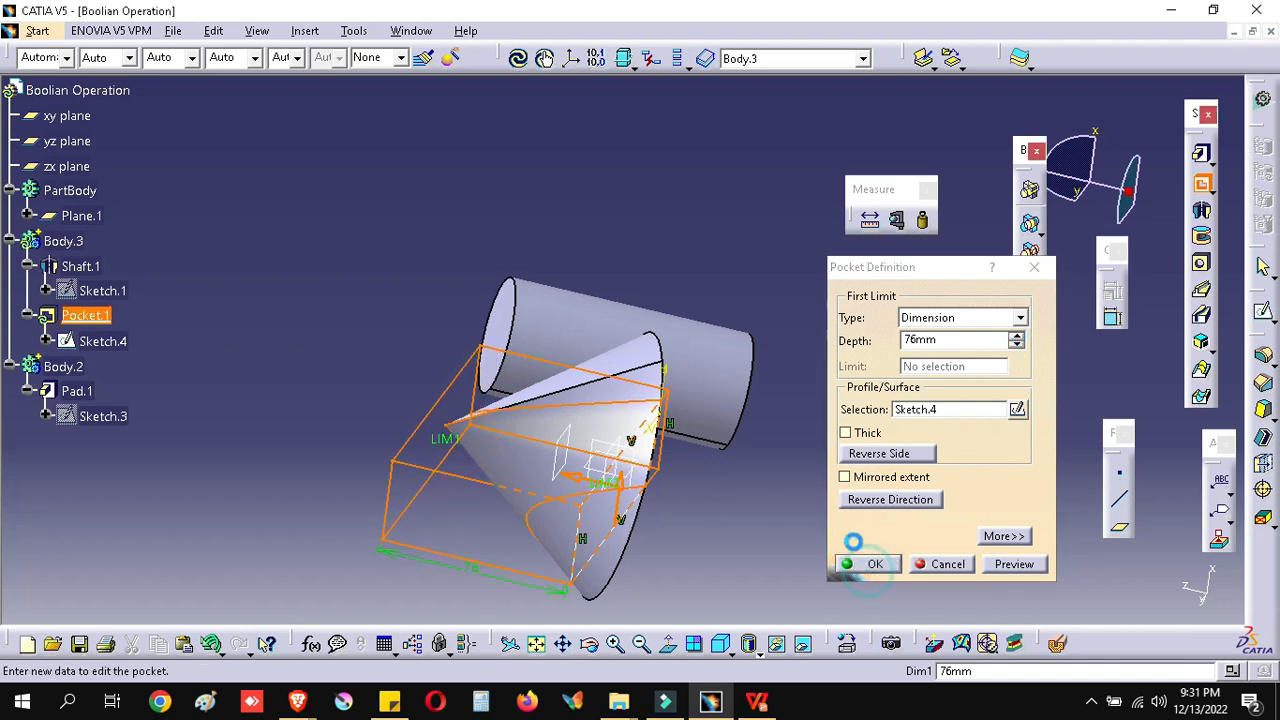
{"action": "middle_click_drag", "start_coordinate": [824, 511], "coordinate": [340, 455]}
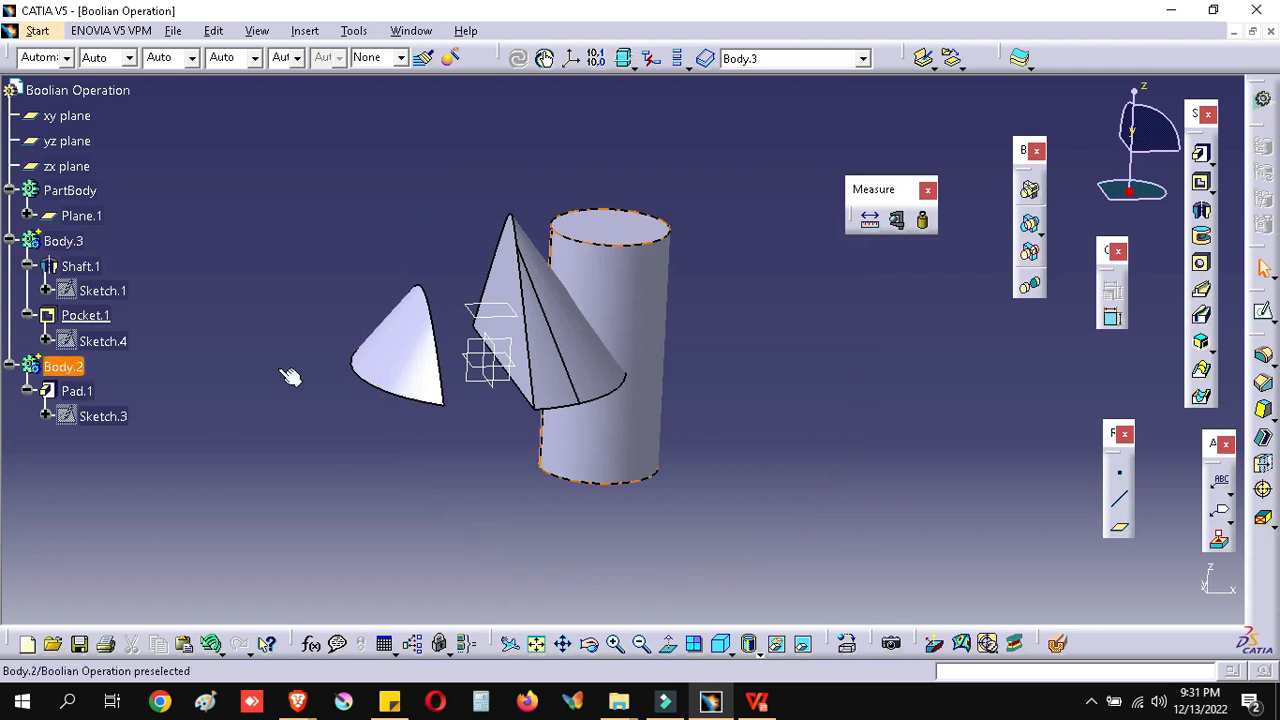
{"action": "left_click", "coordinate": [391, 357]}
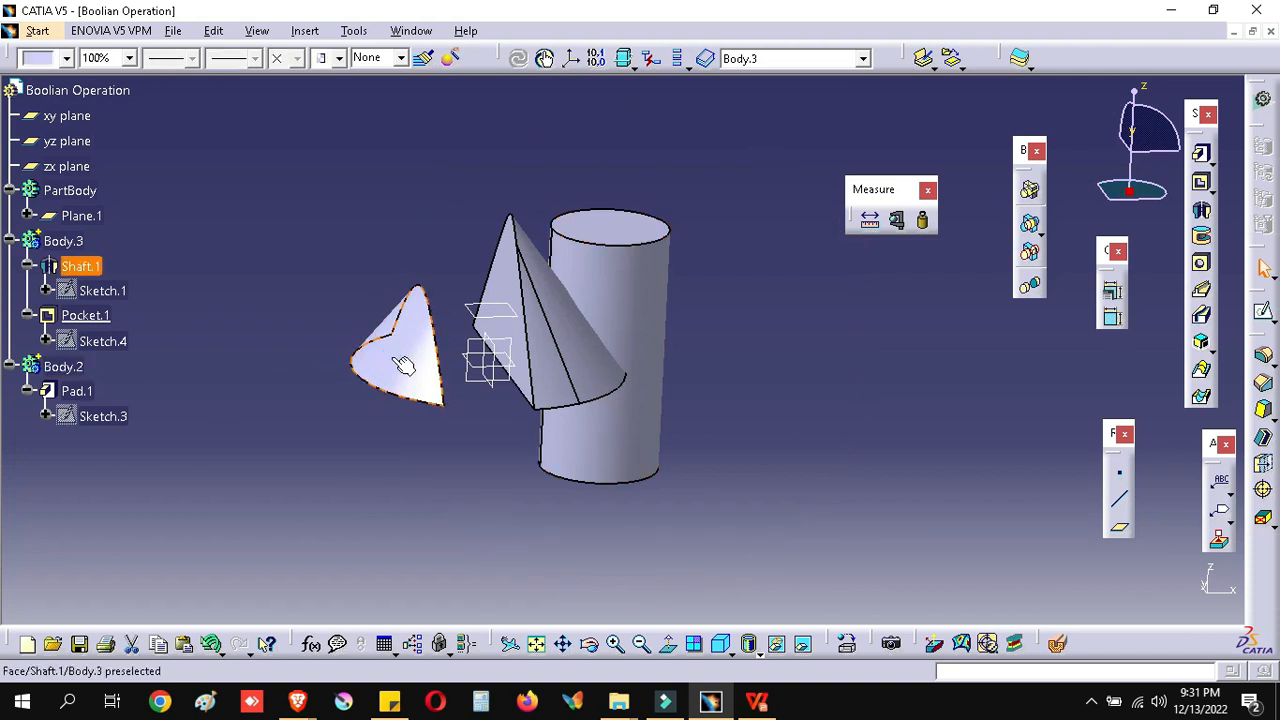
{"action": "key", "text": "Delete"}
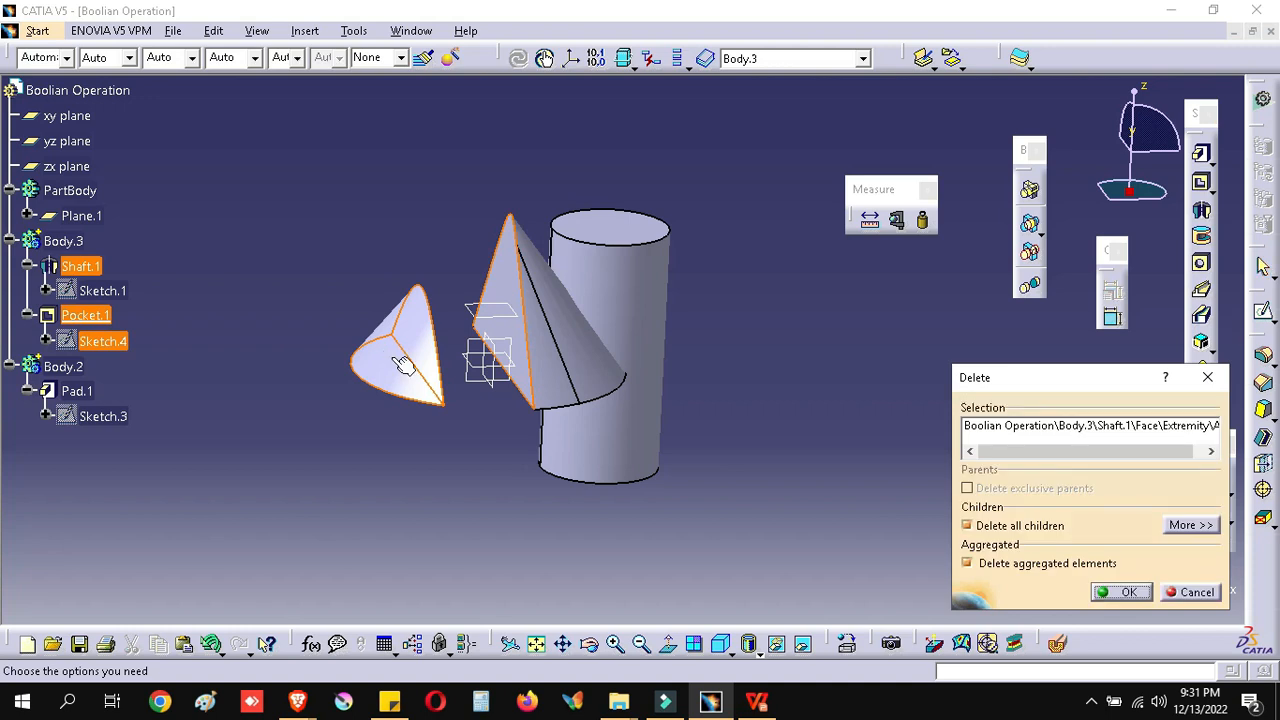
{"action": "left_click", "coordinate": [1180, 592]}
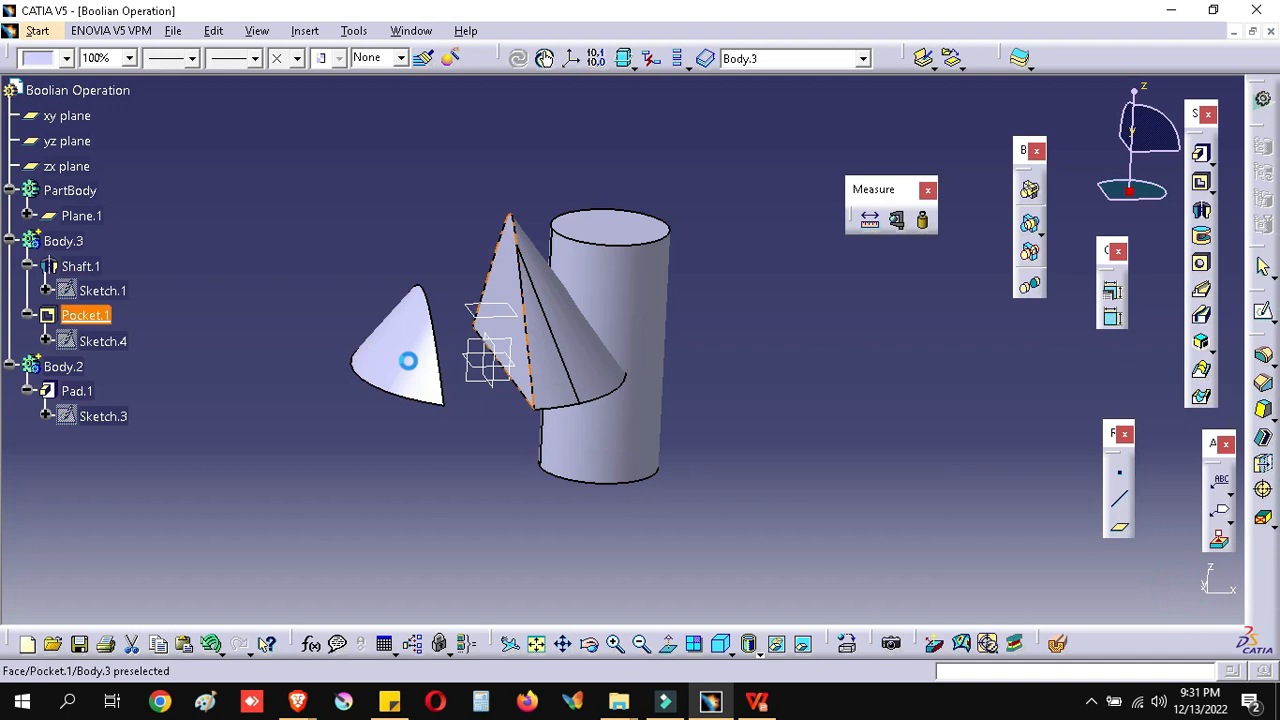
Remove the smaller separated cone piece from Body.3 with Remove Lump, choosing its face as the face to remove, and inspect the model
{"action": "left_click", "coordinate": [62, 241]}
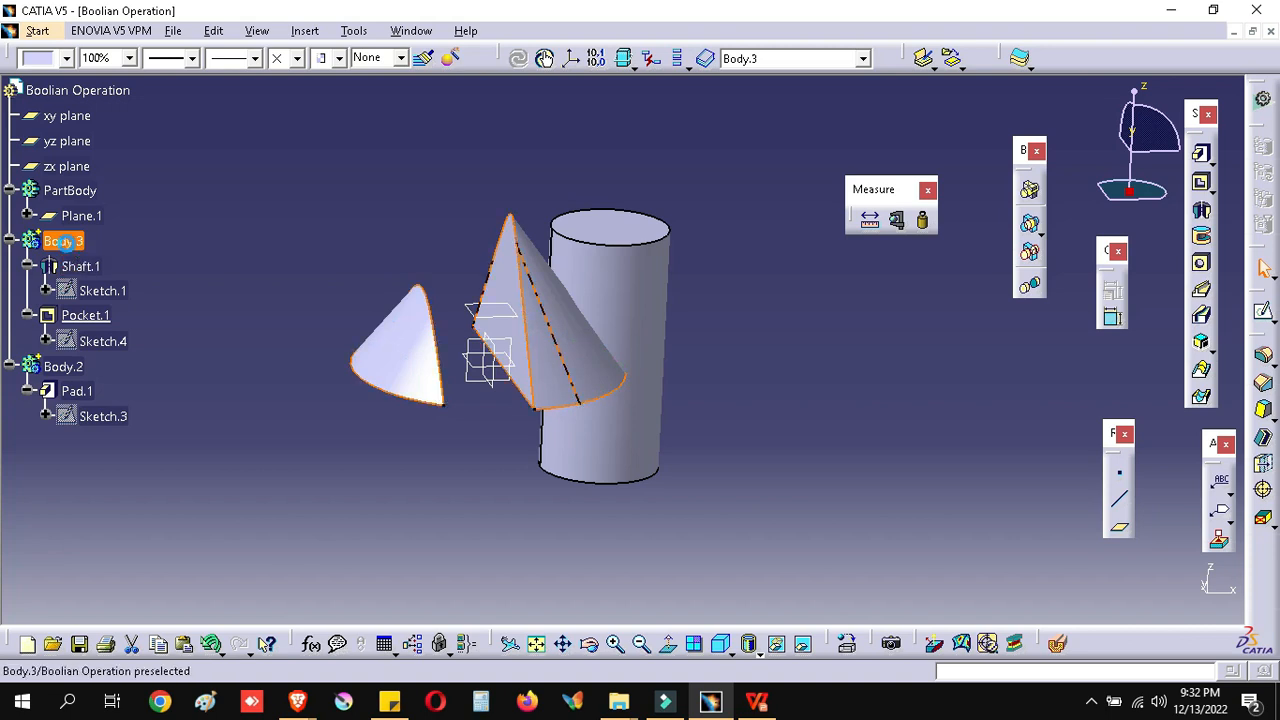
{"action": "right_click", "coordinate": [63, 241]}
{"action": "left_click", "coordinate": [141, 375]}
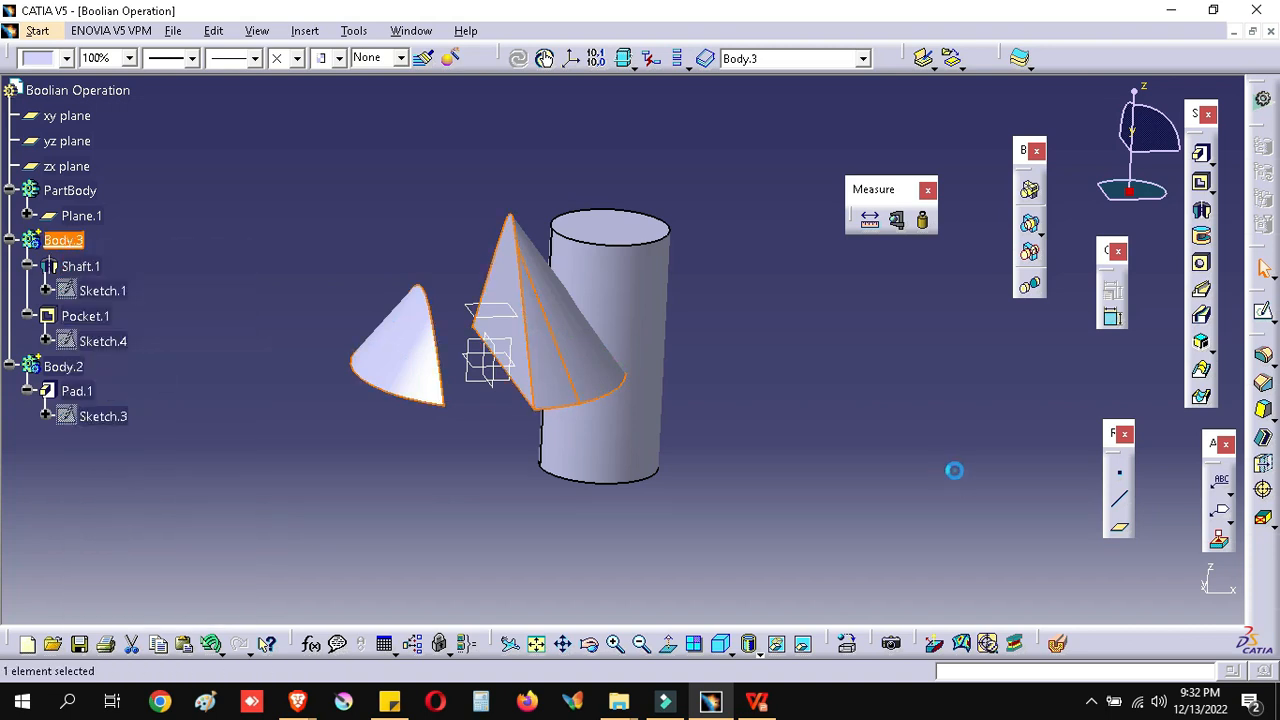
{"action": "left_click", "coordinate": [1029, 287]}
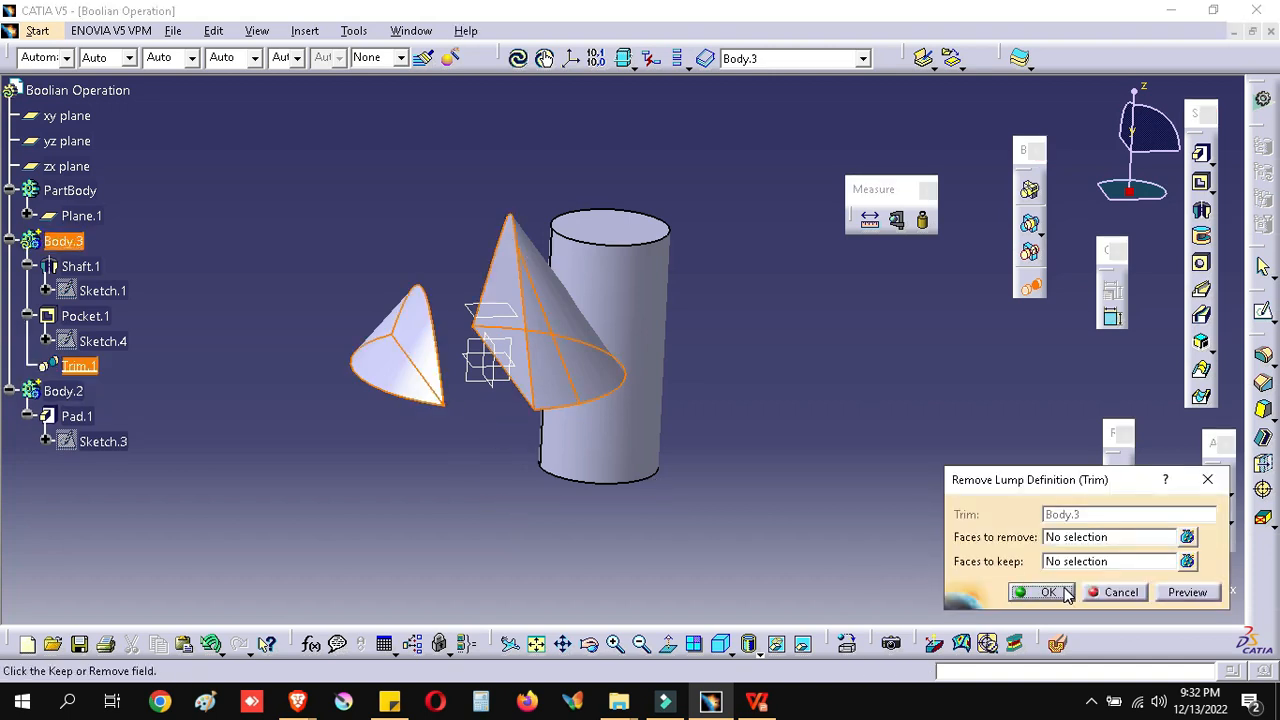
{"action": "left_click", "coordinate": [412, 360]}
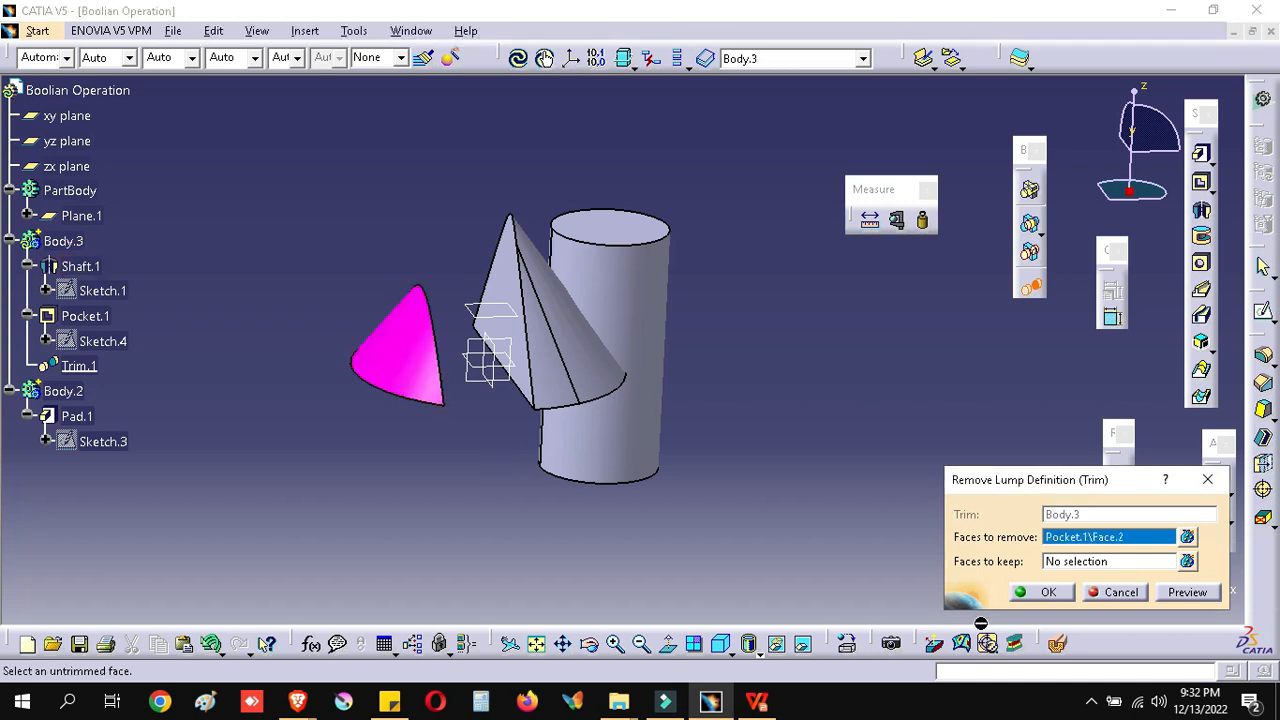
{"action": "left_click", "coordinate": [1045, 592]}
{"action": "left_click", "coordinate": [398, 451]}
{"action": "mouse_move", "coordinate": [377, 375]}
{"action": "middle_mouse_down"}
{"action": "mouse_move", "coordinate": [729, 414]}
{"action": "mouse_move", "coordinate": [430, 427]}
{"action": "middle_mouse_up"}
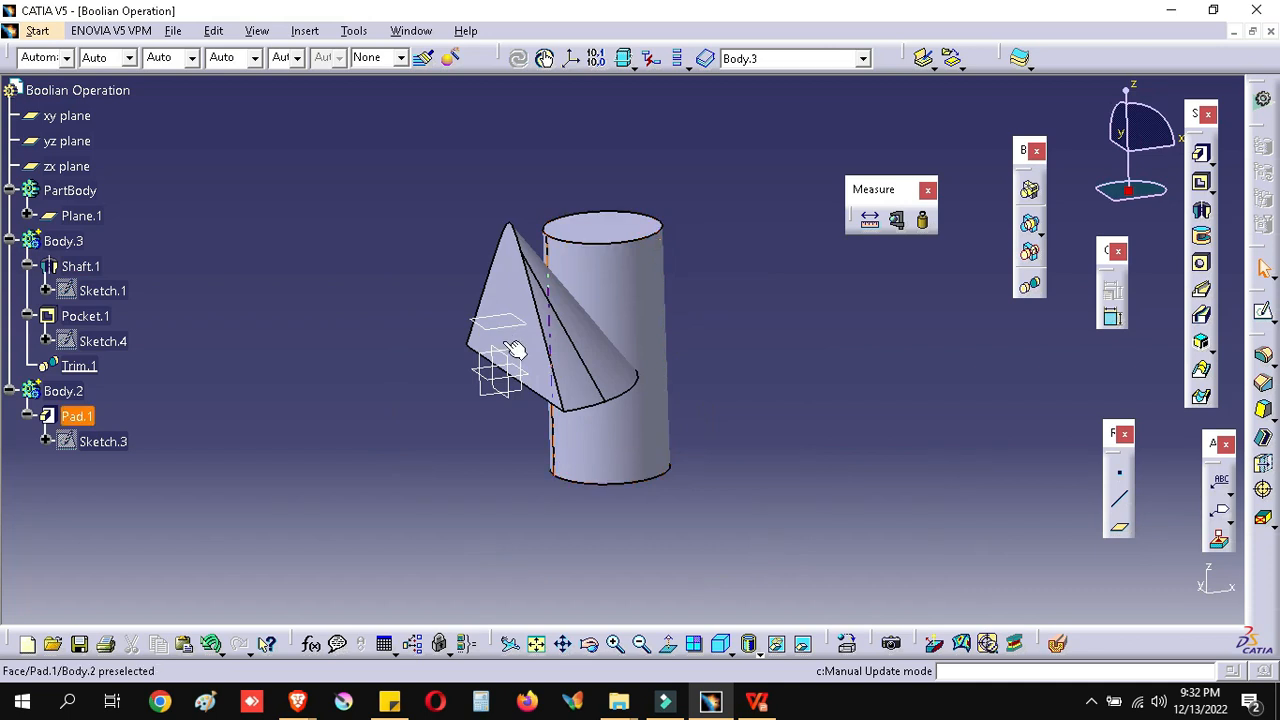
{"action": "middle_click_drag", "start_coordinate": [737, 436], "coordinate": [705, 483]}
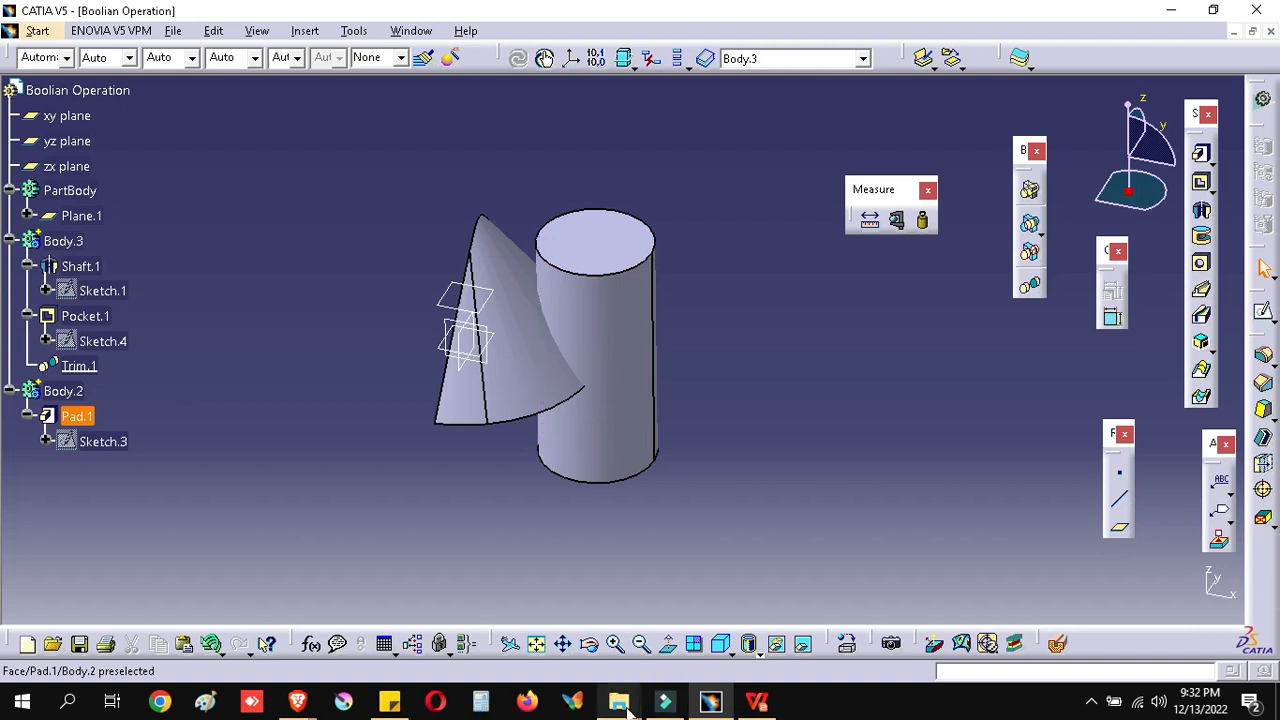
Switch to the CAD classes.ppt presentation in WPS Office, highlight the "5-Boolion Operation" line in yellow on slide 9, and return to CATIA
{"action": "left_click", "coordinate": [756, 702]}
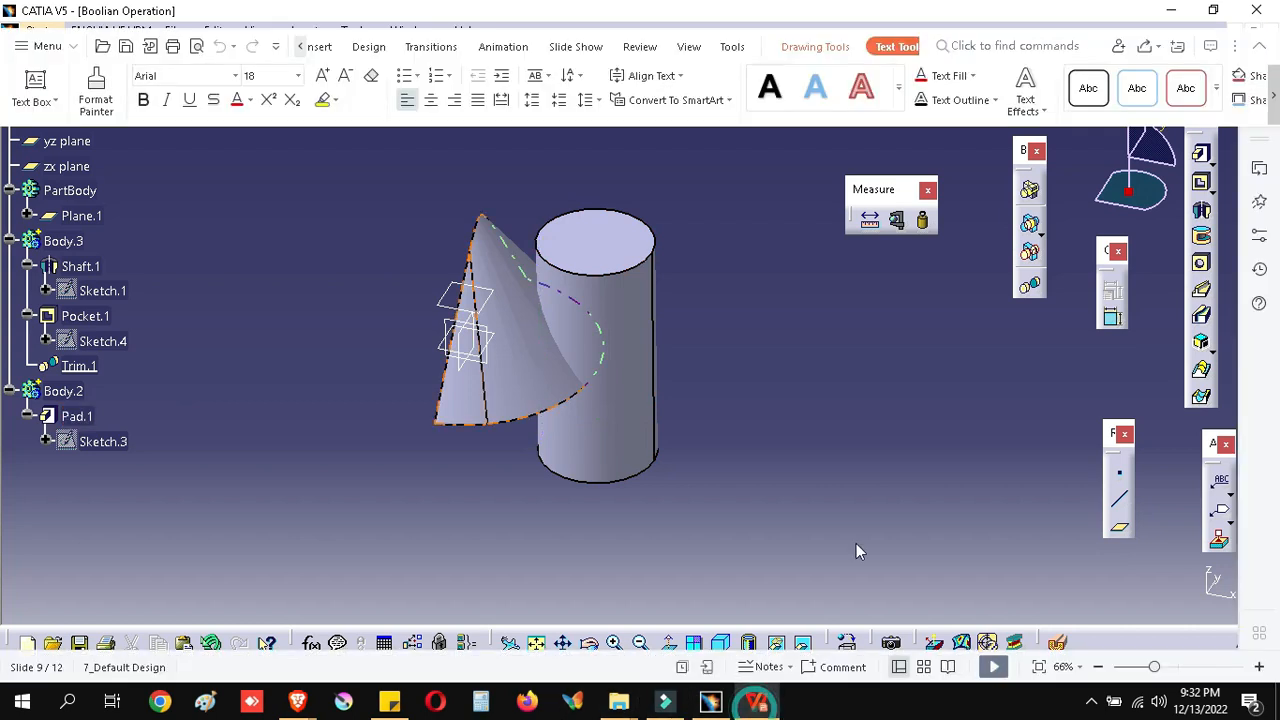
{"action": "left_click", "coordinate": [534, 354]}
{"action": "left_click_drag", "start_coordinate": [597, 418], "coordinate": [419, 417]}
{"action": "left_click", "coordinate": [322, 100]}
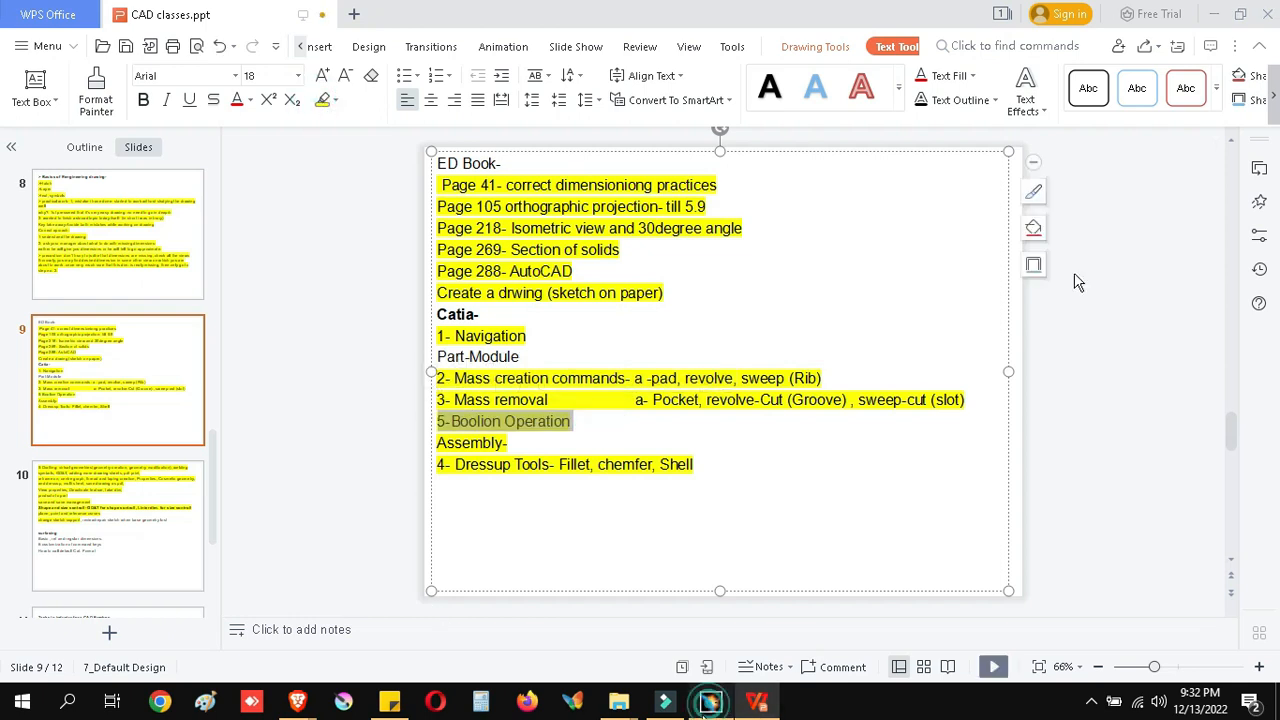
{"action": "left_click", "coordinate": [711, 702]}
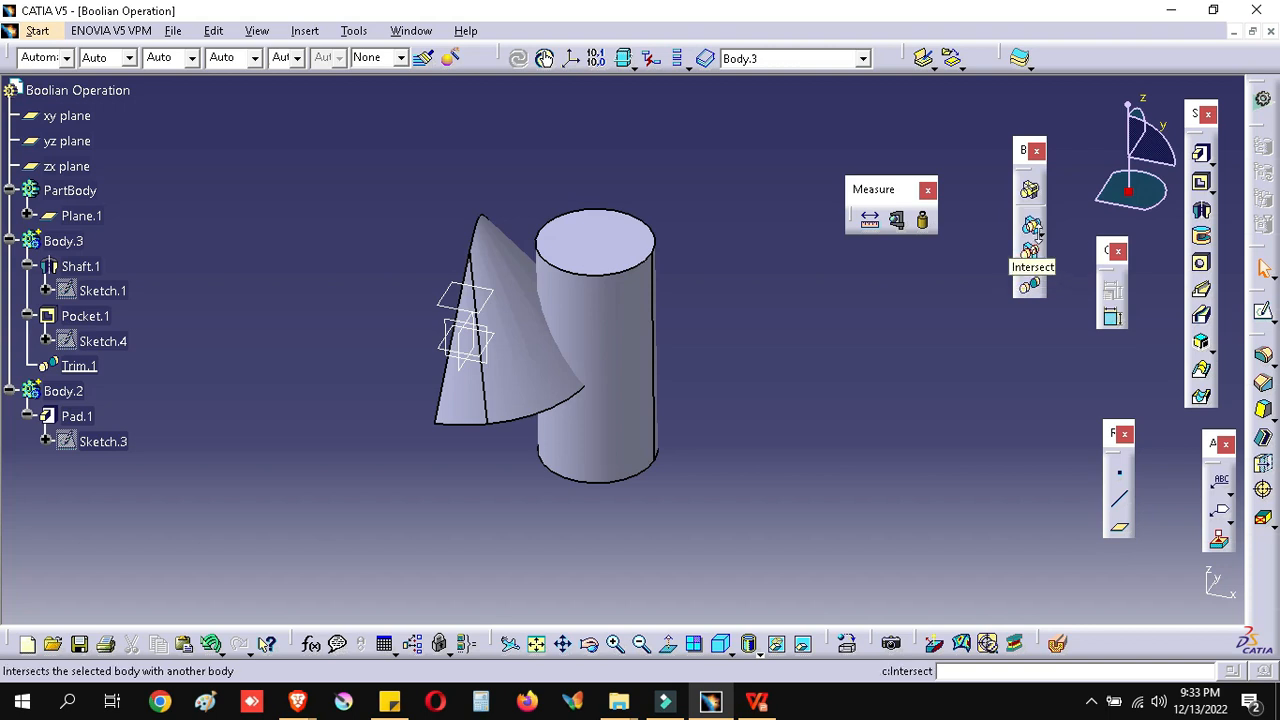
{"action": "left_click", "coordinate": [1038, 262]}
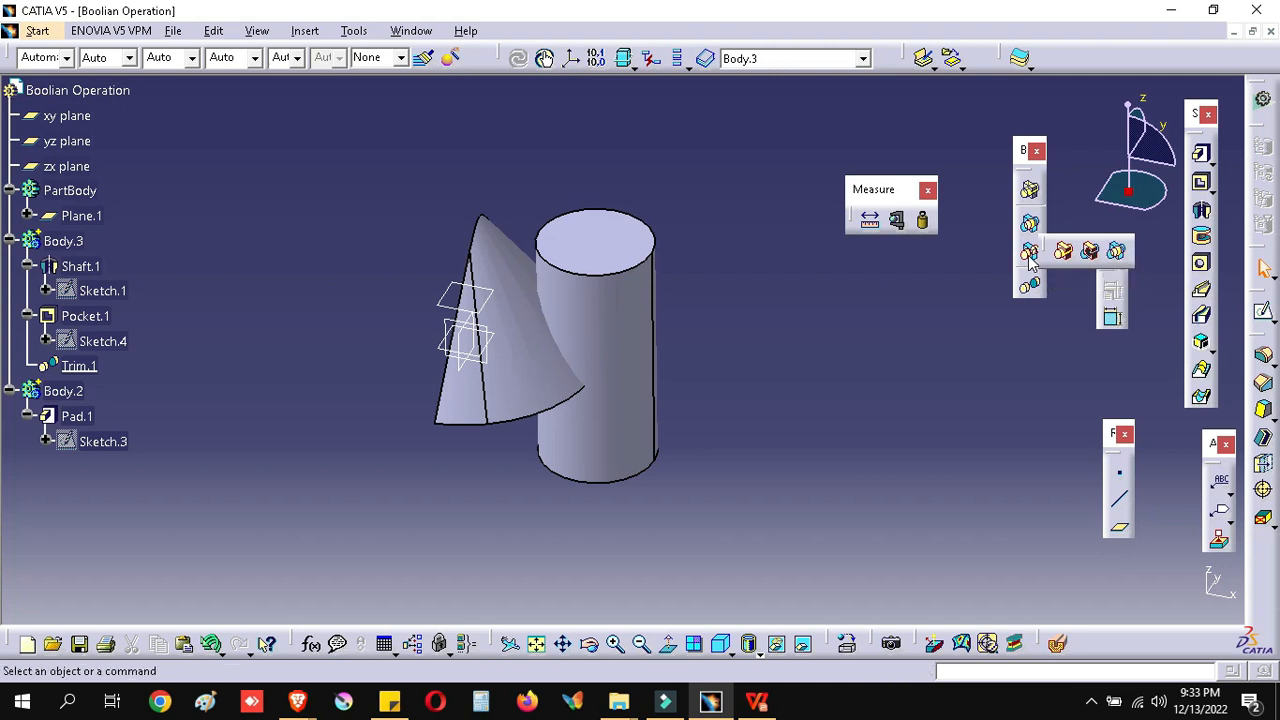
{"action": "left_click", "coordinate": [910, 376]}
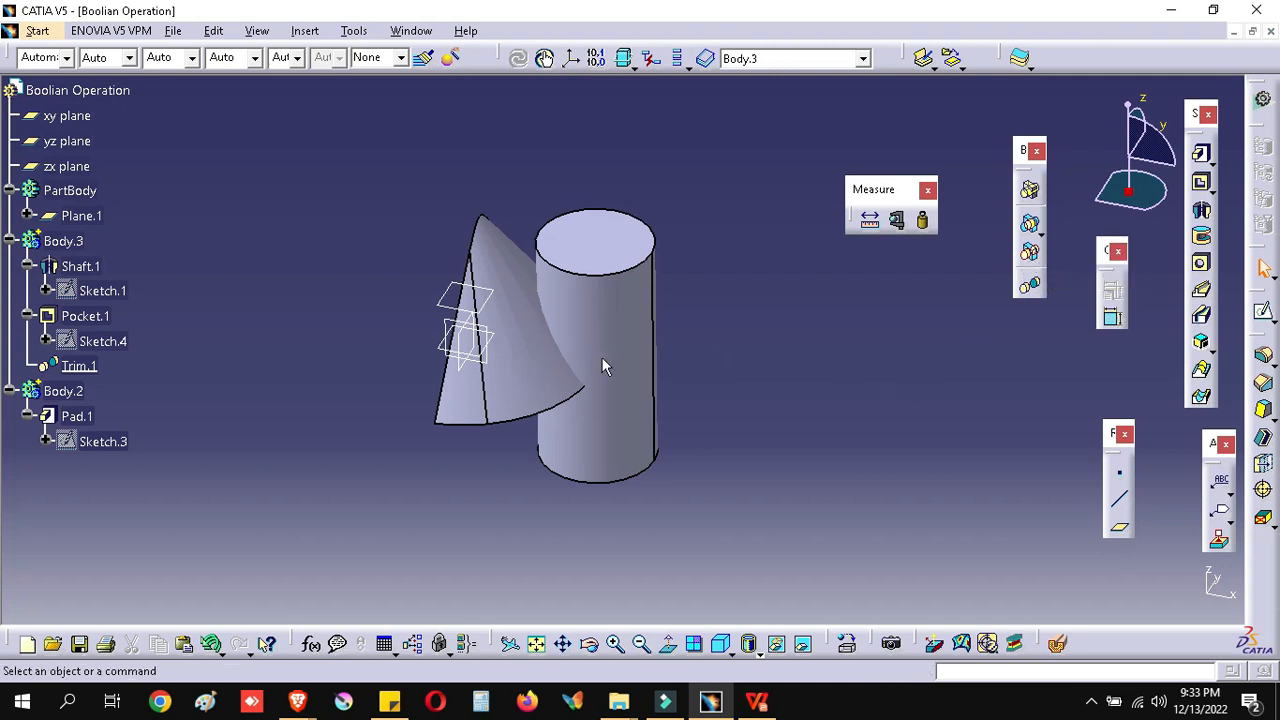
{"action": "left_click", "coordinate": [1036, 262]}
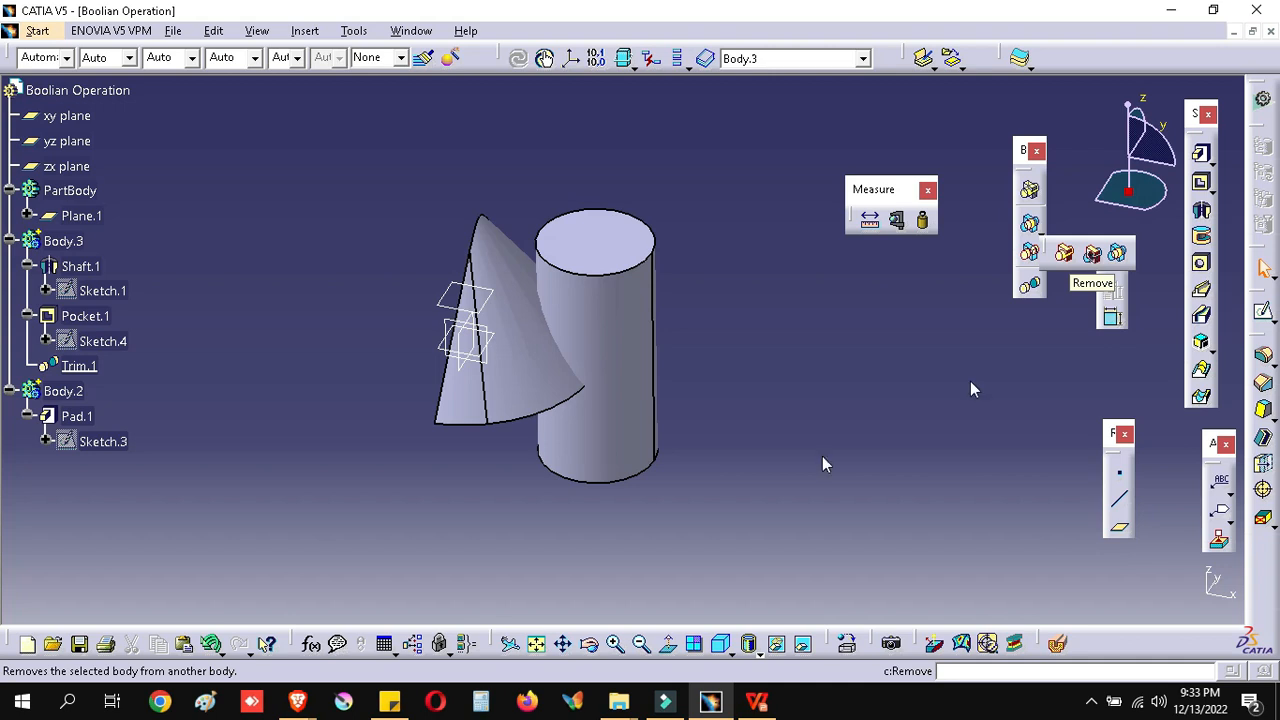
{"action": "left_click", "coordinate": [768, 486]}
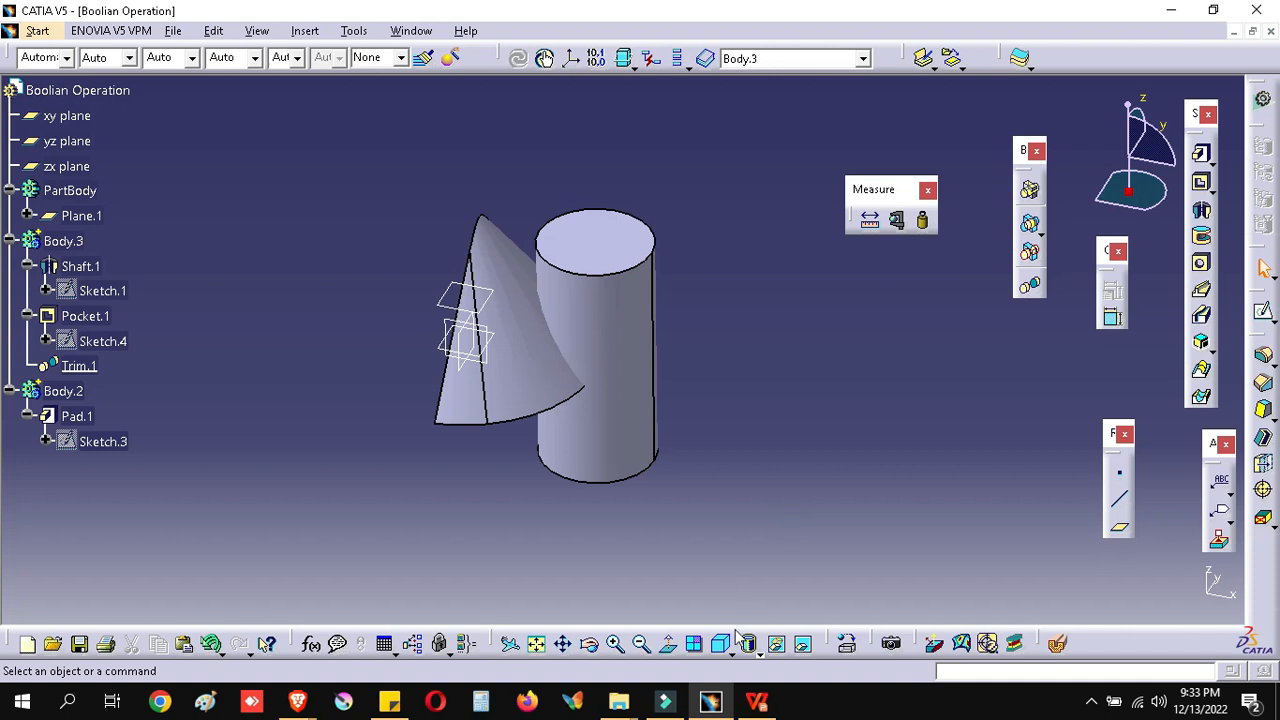
Switch to WPS Office, review the "review/repair sketch when base geometry lost" topic on slide 10, and return to CATIA
{"action": "left_click", "coordinate": [757, 700]}
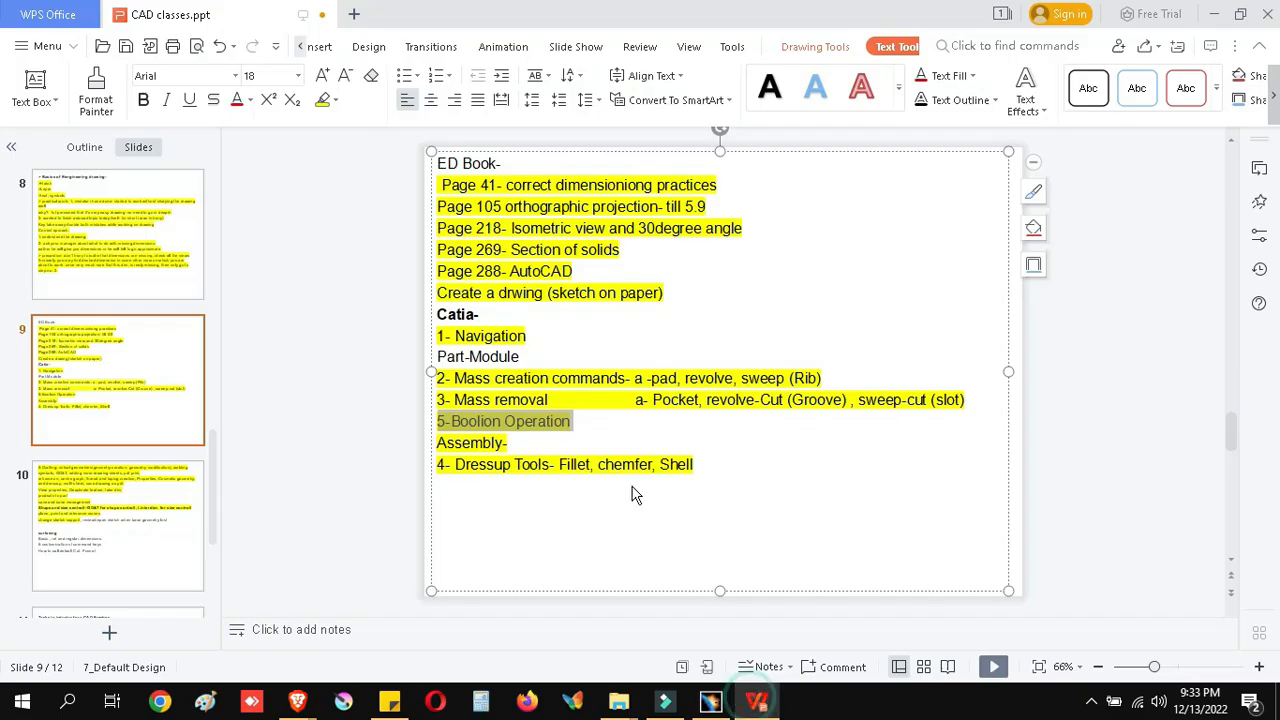
{"action": "left_click", "coordinate": [156, 509]}
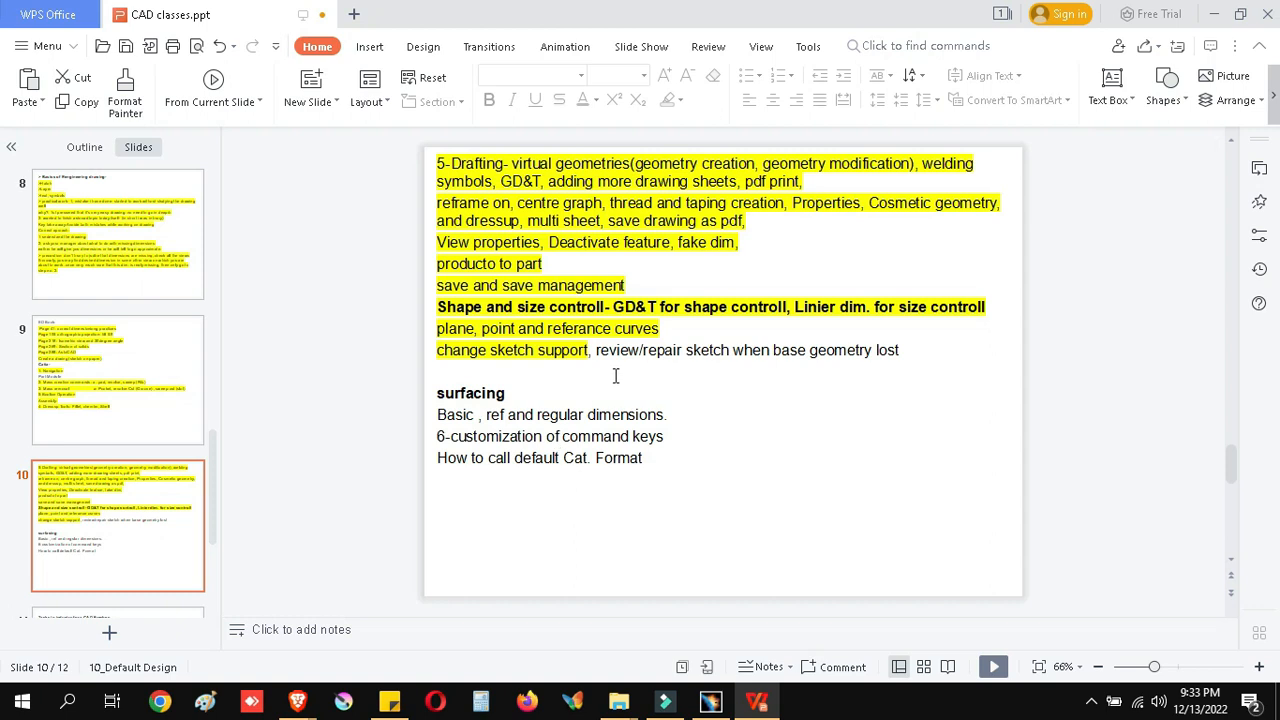
{"action": "left_click_drag", "start_coordinate": [597, 354], "coordinate": [920, 354]}
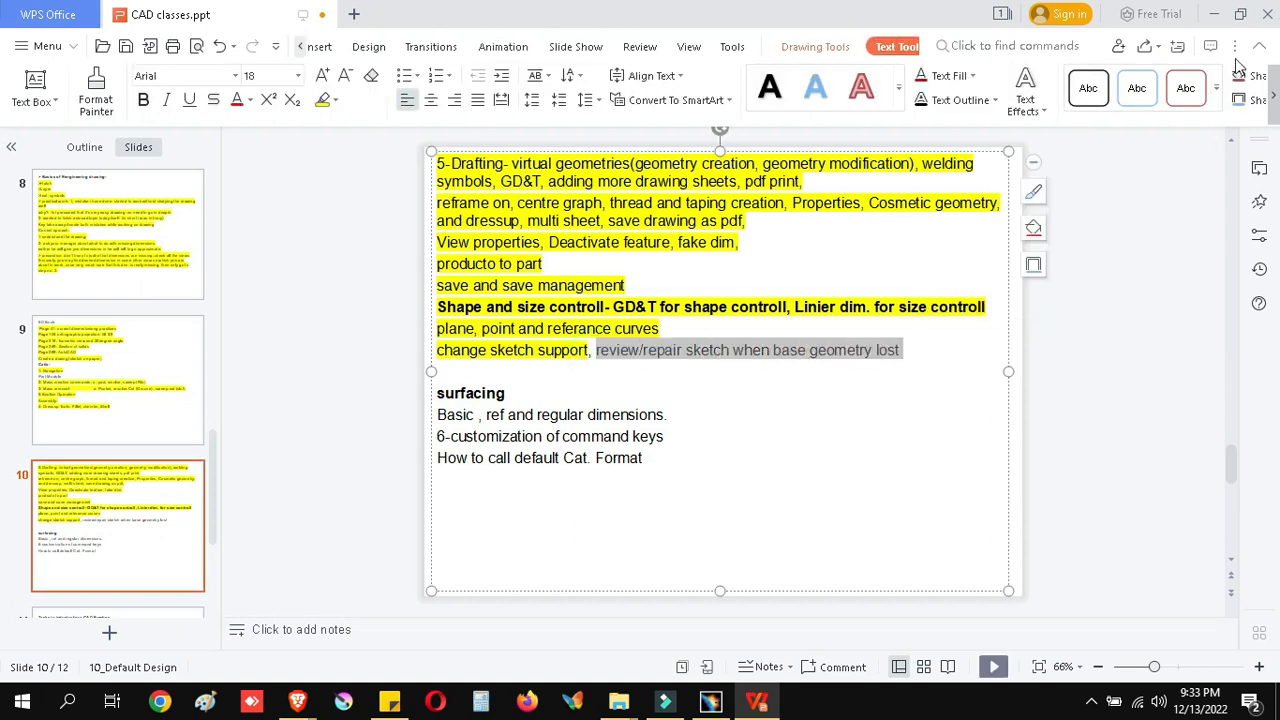
{"action": "left_click", "coordinate": [1214, 14]}
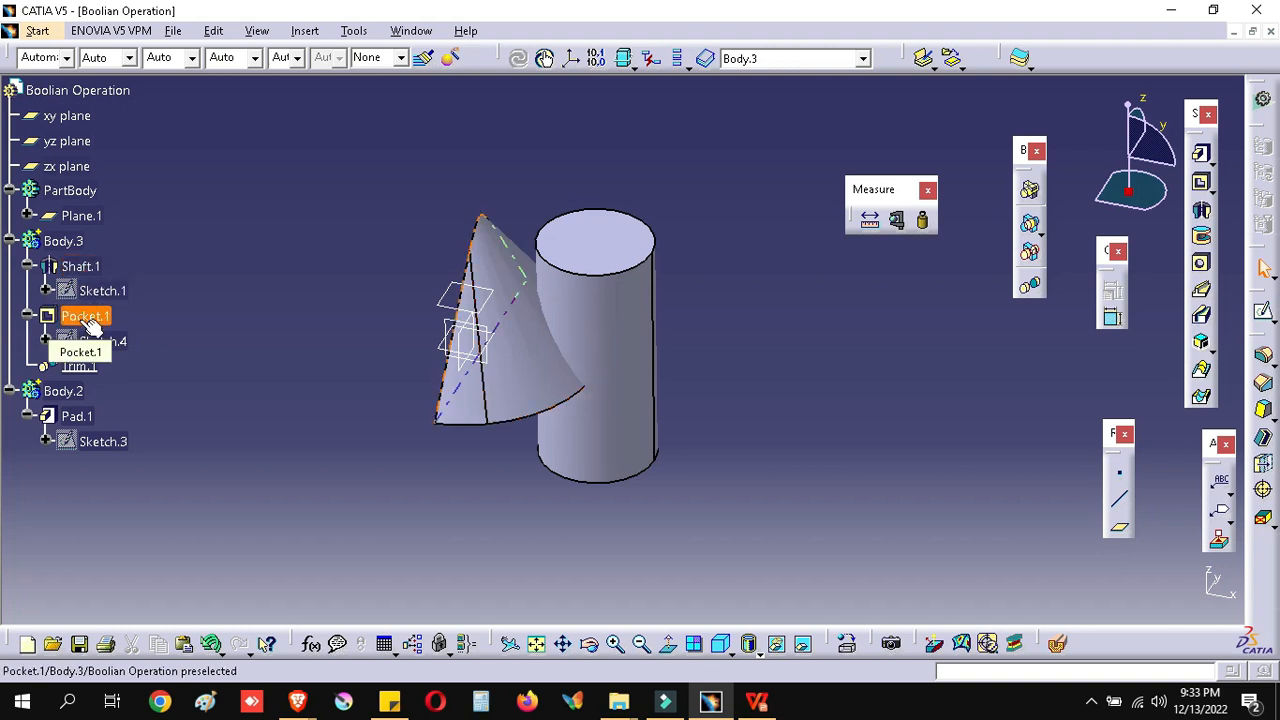
Delete the cylinder's Body.2 from the part
{"action": "left_click", "coordinate": [780, 468]}
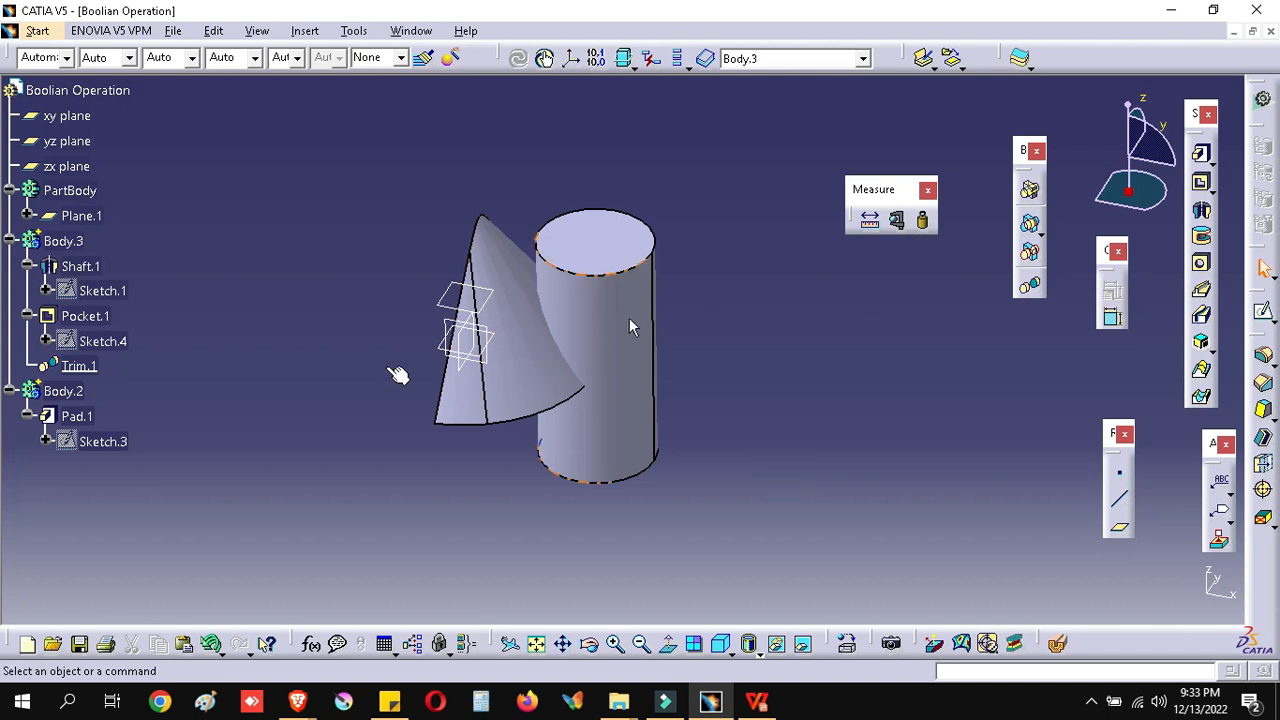
{"action": "left_click", "coordinate": [50, 392]}
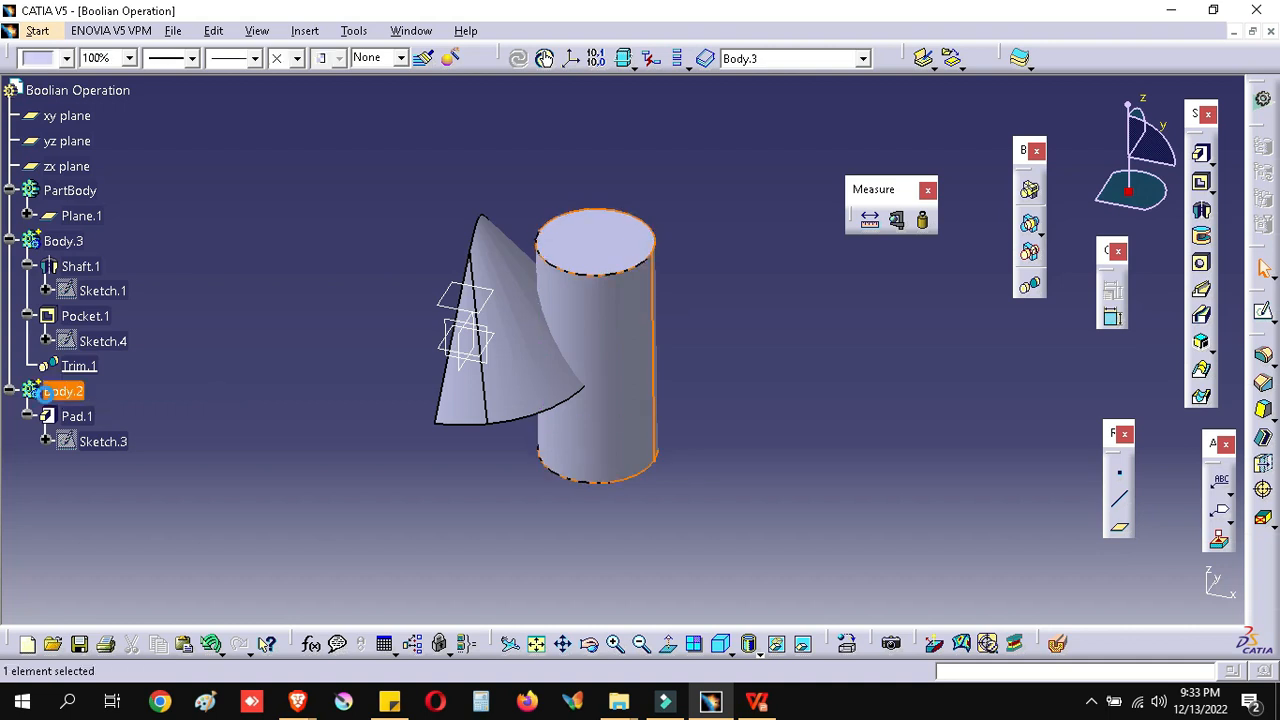
{"action": "right_click", "coordinate": [57, 392]}
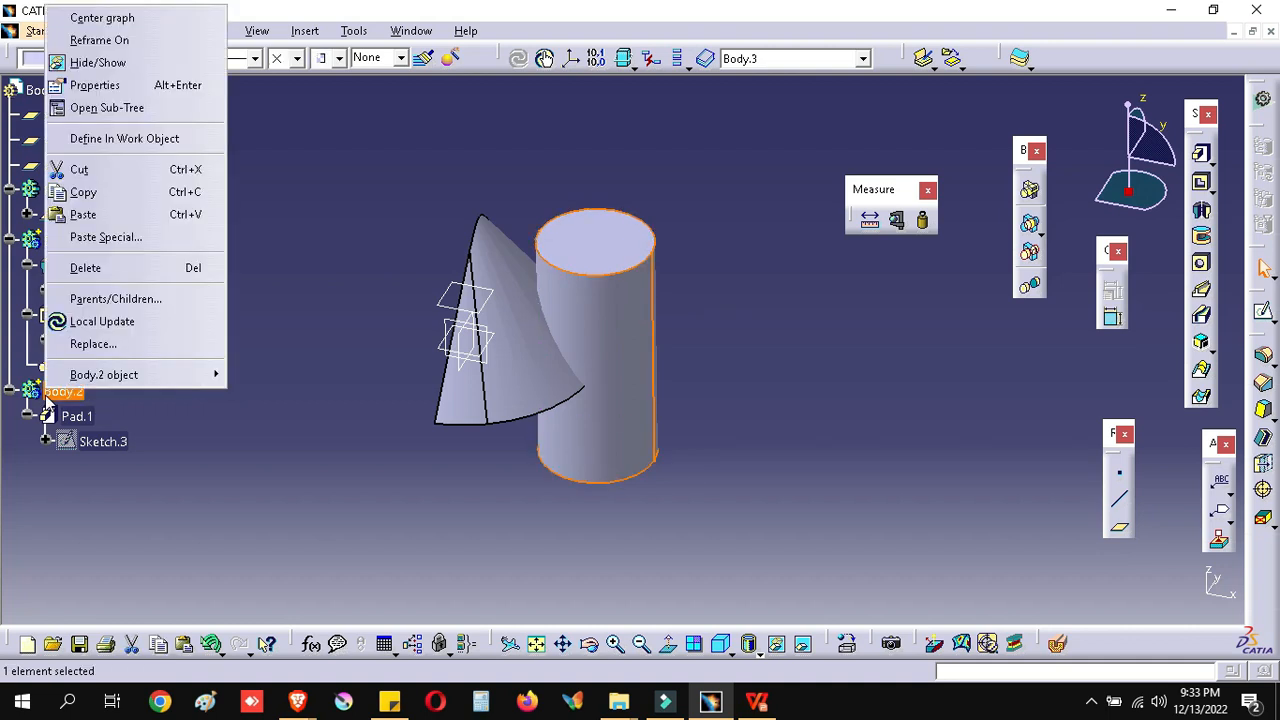
{"action": "left_click", "coordinate": [100, 268]}
{"action": "left_click", "coordinate": [834, 452]}
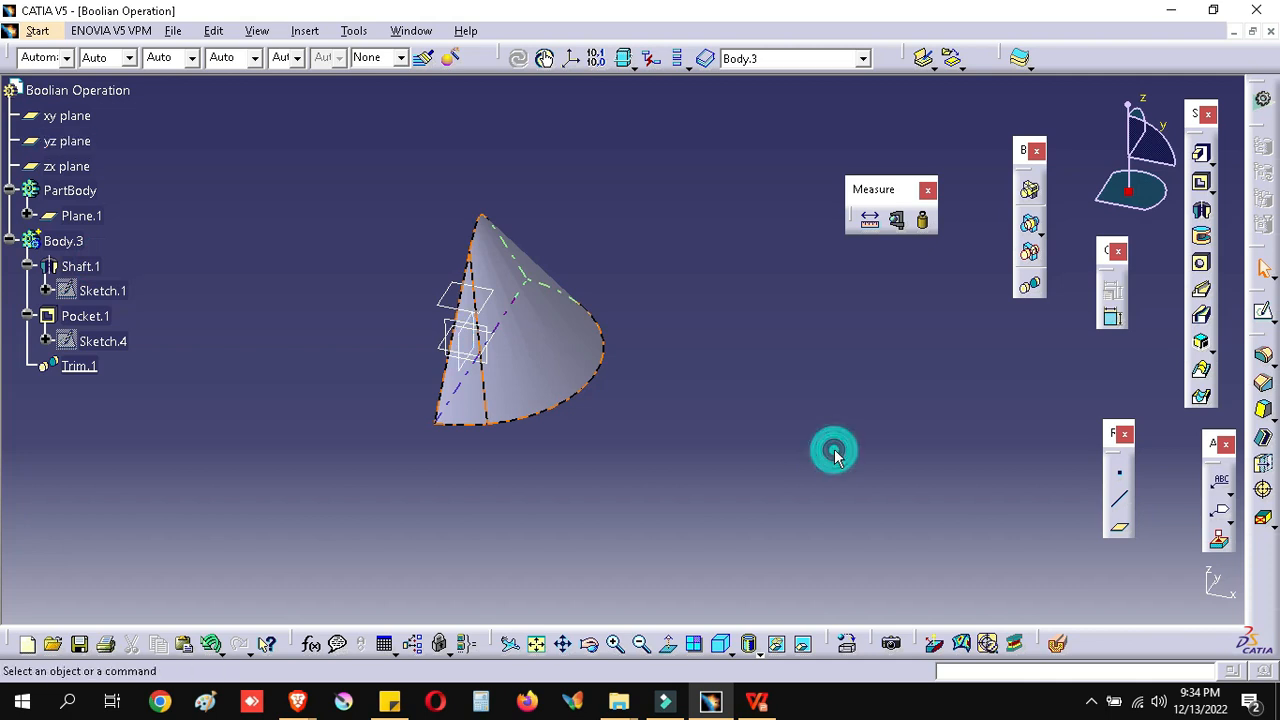
Start a Pad in Body.3, open a new profile sketch on the half cone's flat base, and view the sketch plane from its opposite side
{"action": "left_click", "coordinate": [72, 366]}
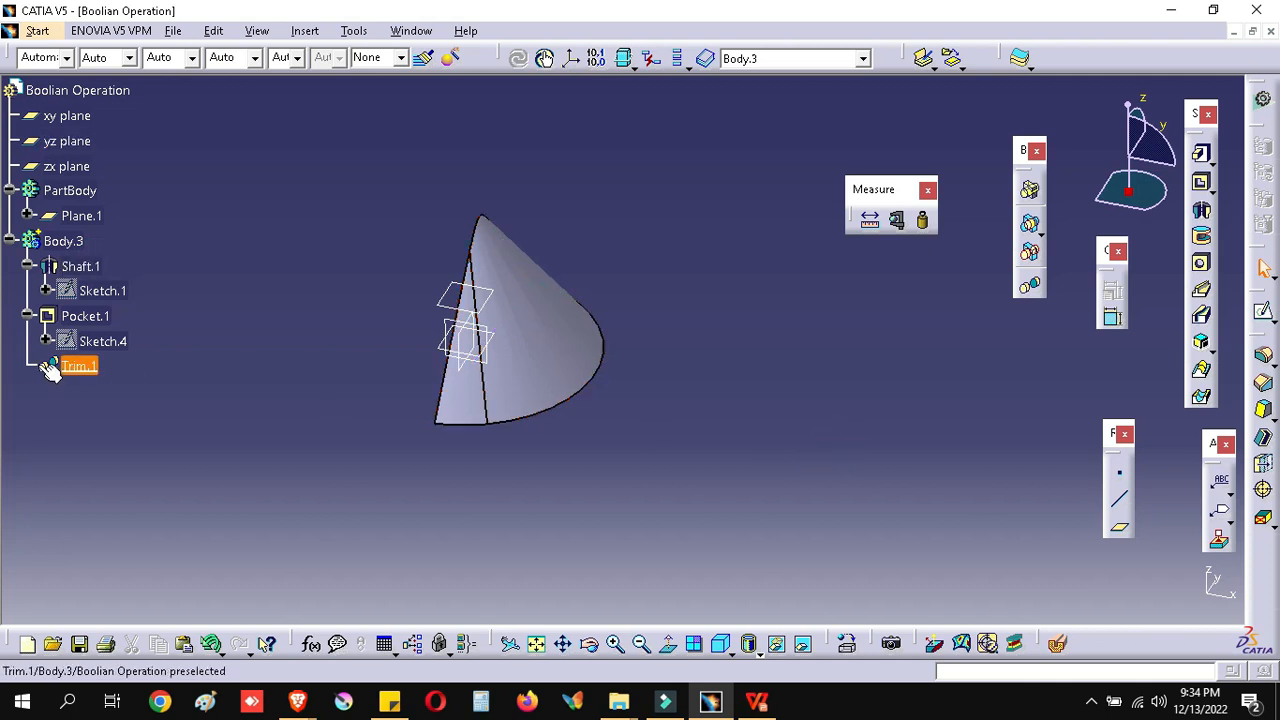
{"action": "left_click", "coordinate": [1202, 156]}
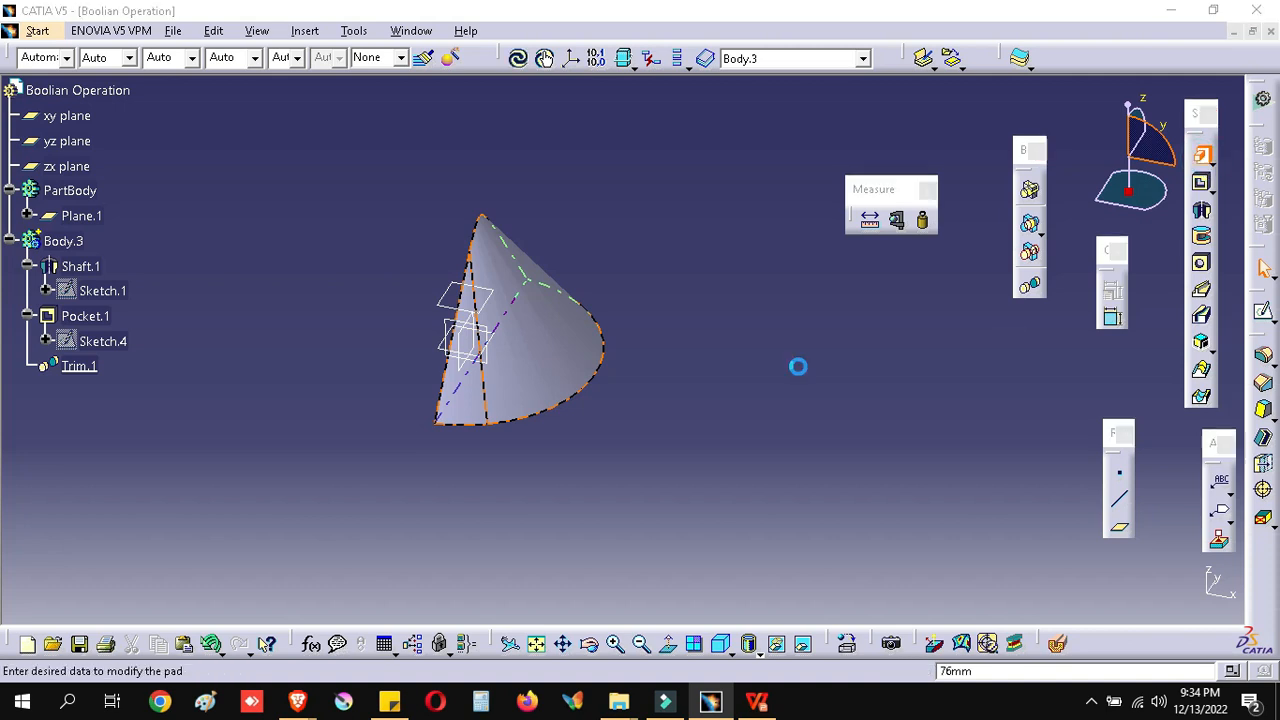
{"action": "left_click", "coordinate": [1012, 410]}
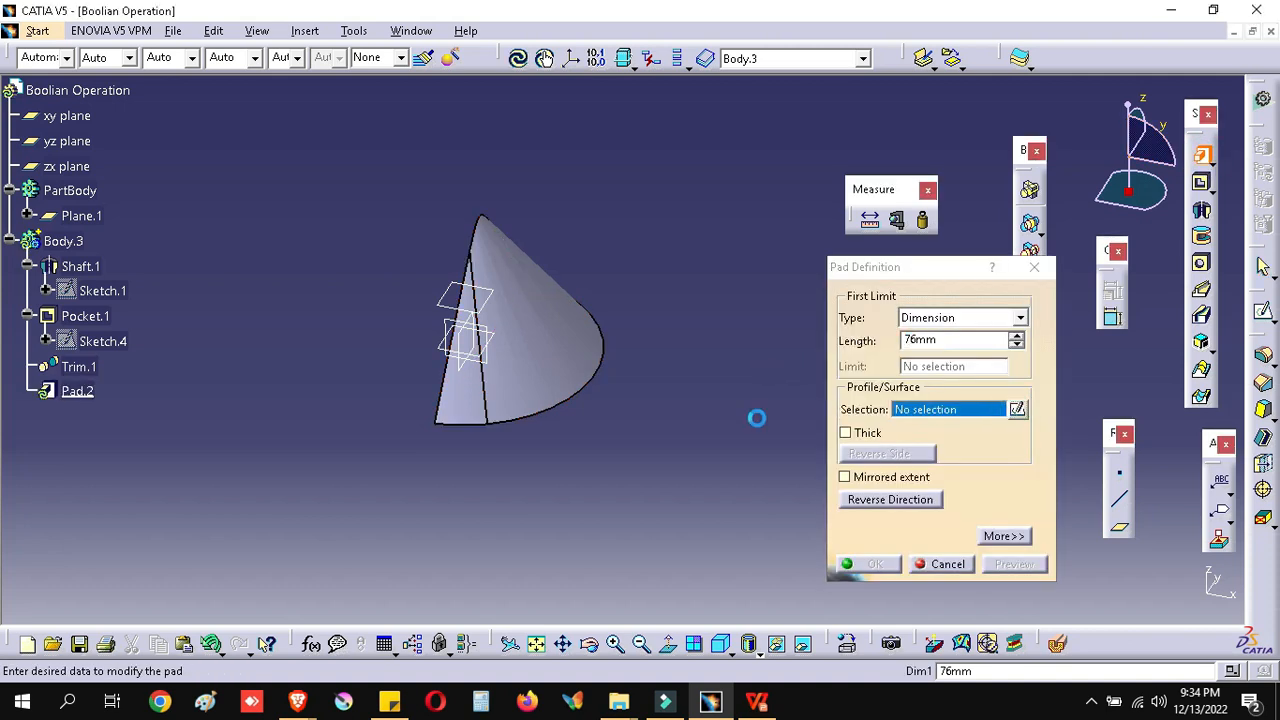
{"action": "middle_click_drag", "start_coordinate": [454, 163], "coordinate": [574, 449]}
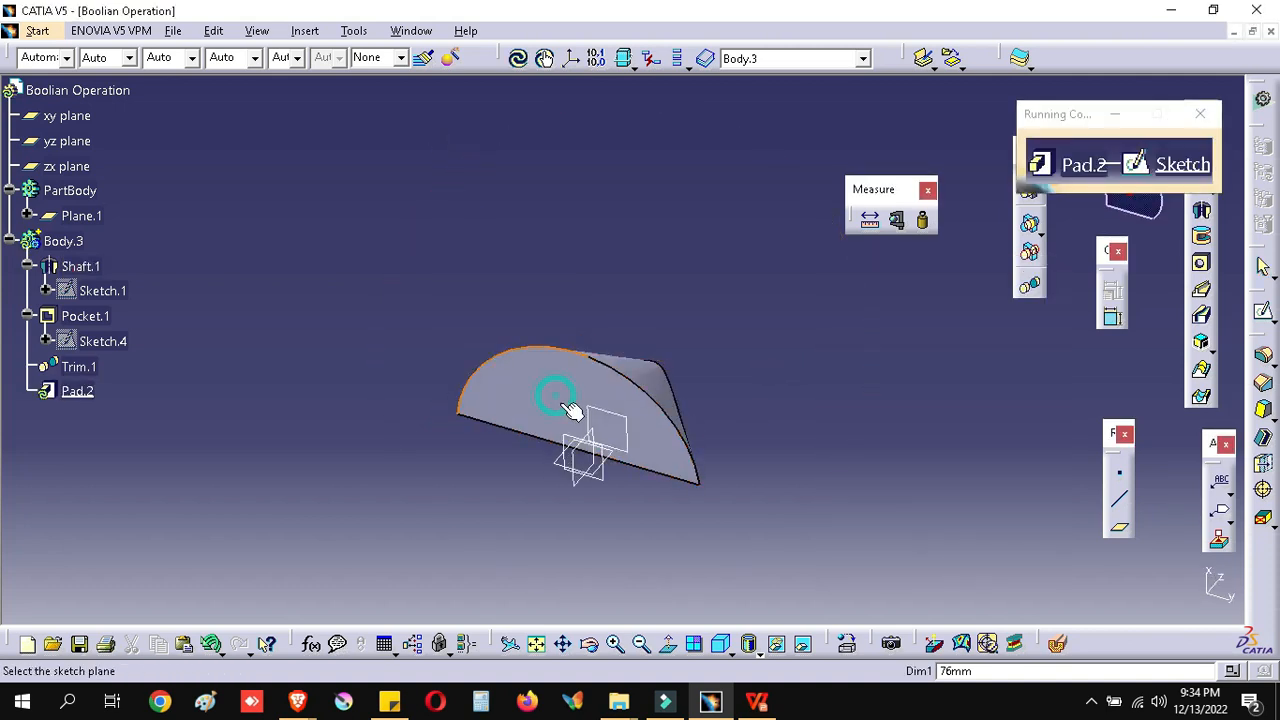
{"action": "left_click", "coordinate": [563, 407]}
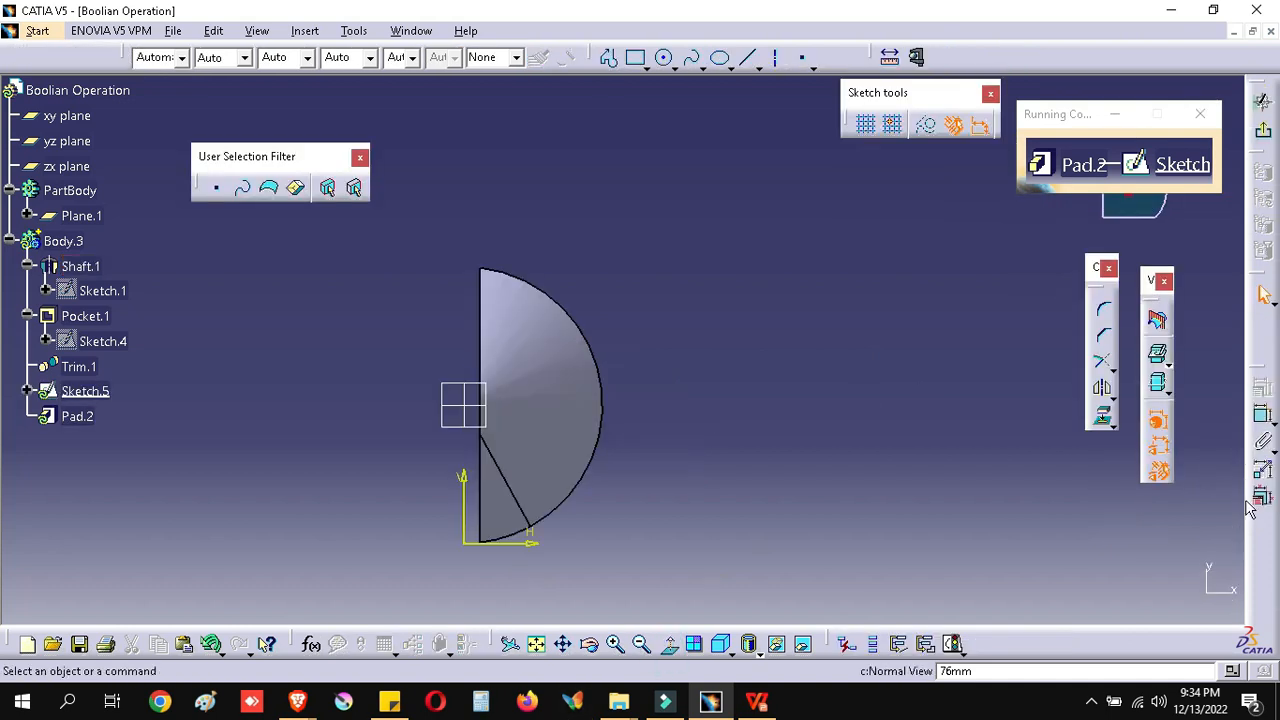
{"action": "left_click", "coordinate": [668, 643]}
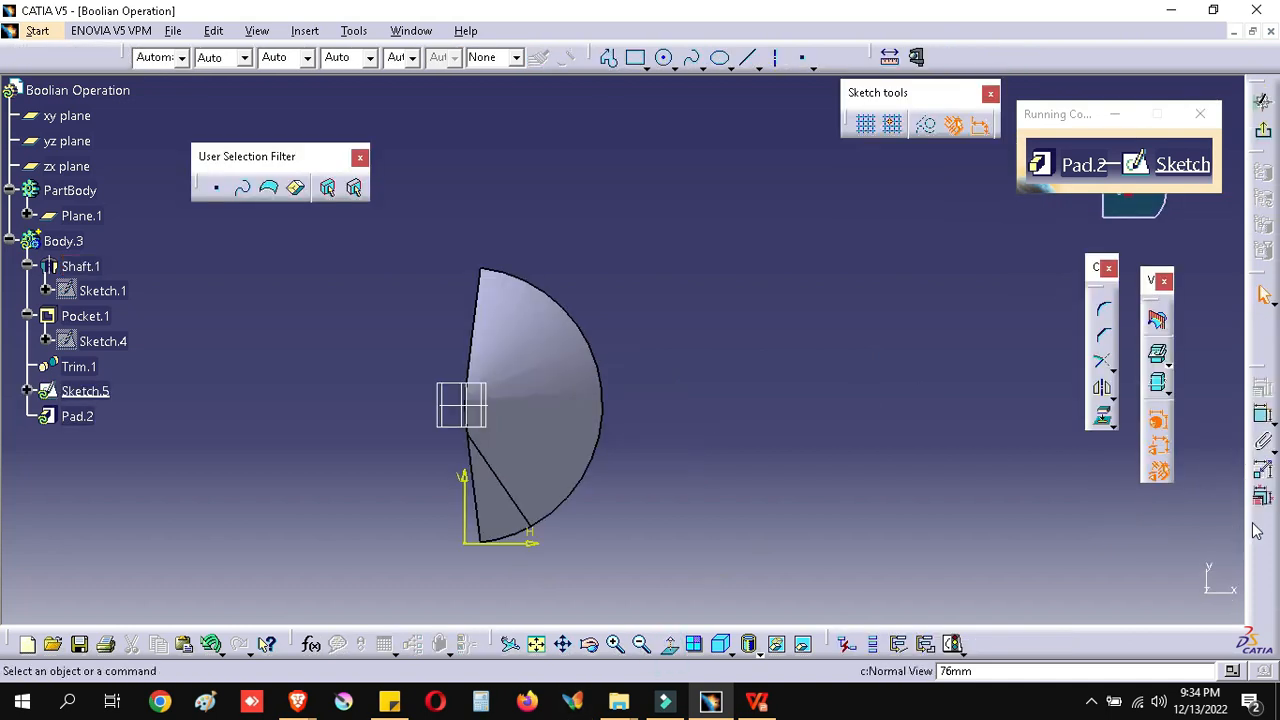
Project the curved edge of the half cone's base into the pad's profile sketch
{"action": "left_click", "coordinate": [1105, 422]}
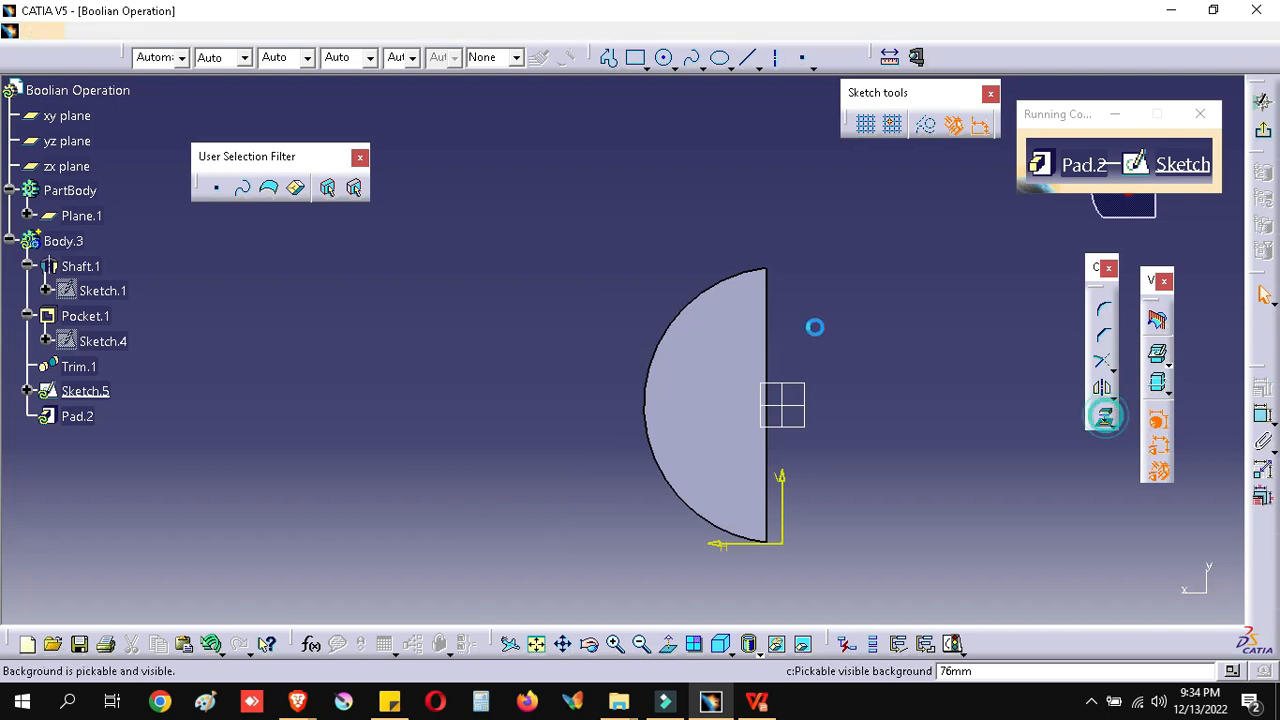
{"action": "left_click", "coordinate": [735, 288]}
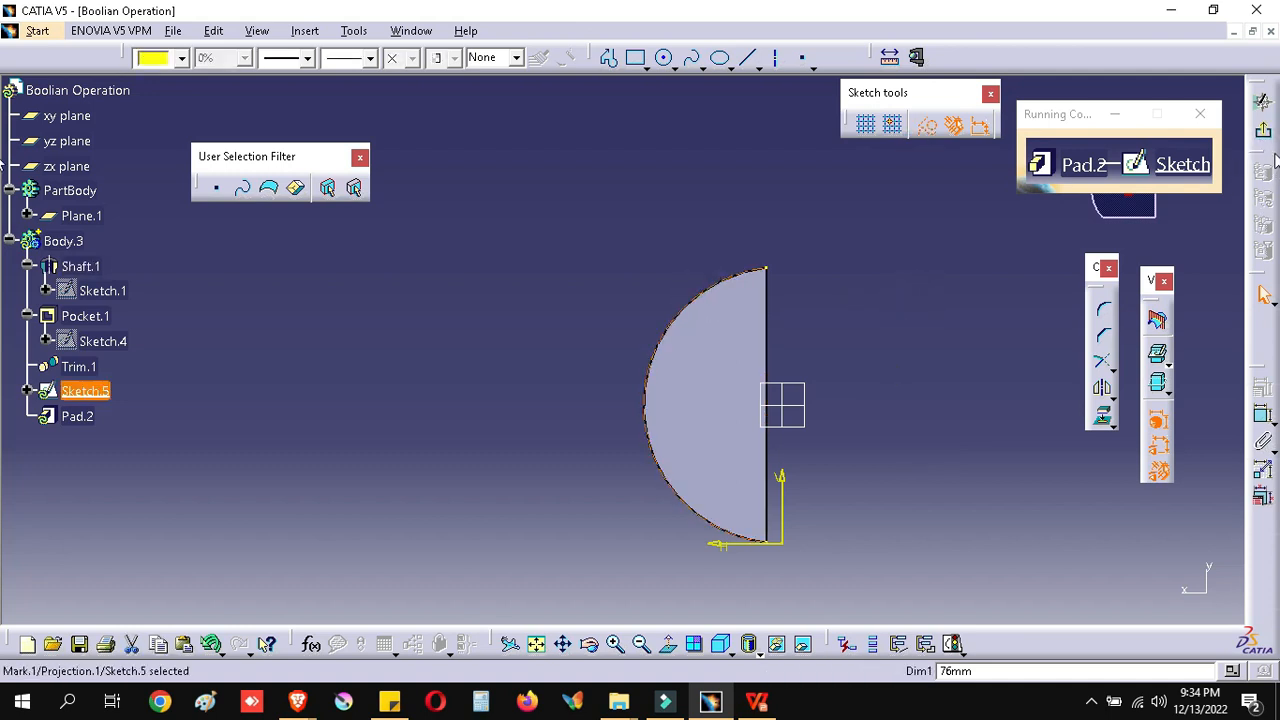
{"action": "left_click", "coordinate": [915, 305]}
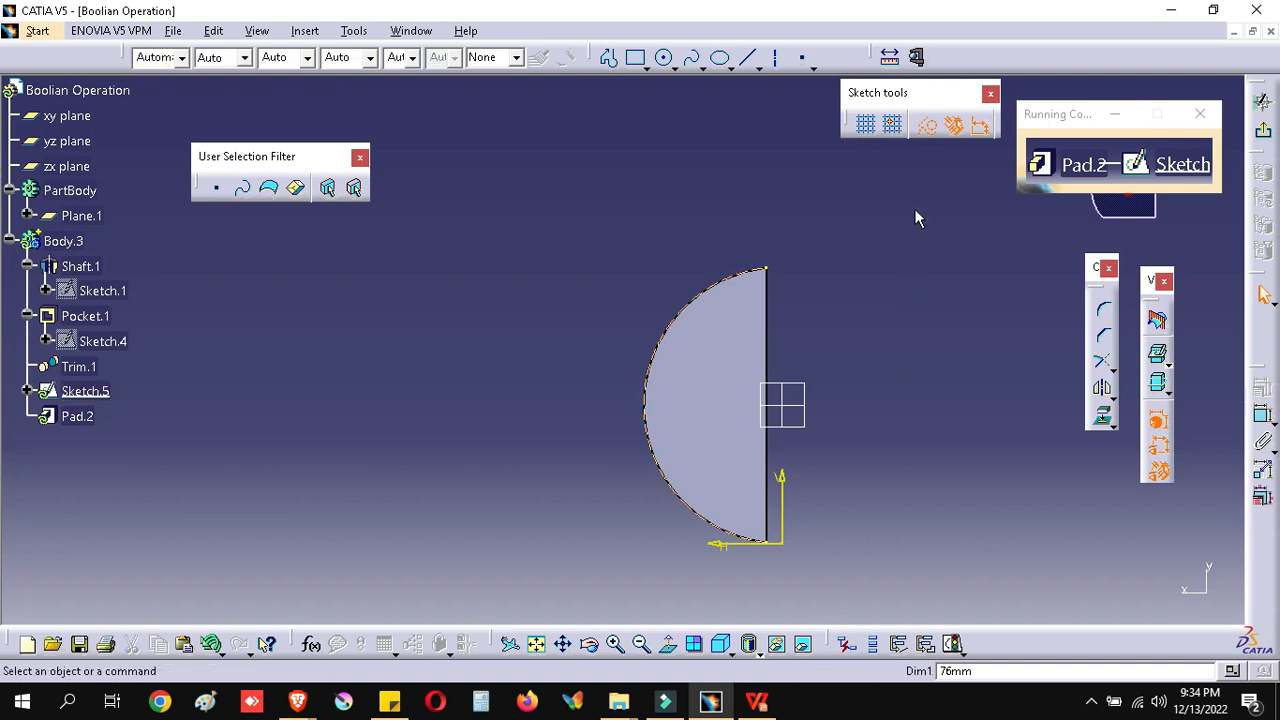
Sketch a circle centred on the projected arc's upper part, at about H 34 mm and V 93 mm, overlapping the half cone's base
{"action": "left_click", "coordinate": [665, 58]}
{"action": "left_click", "coordinate": [693, 298]}
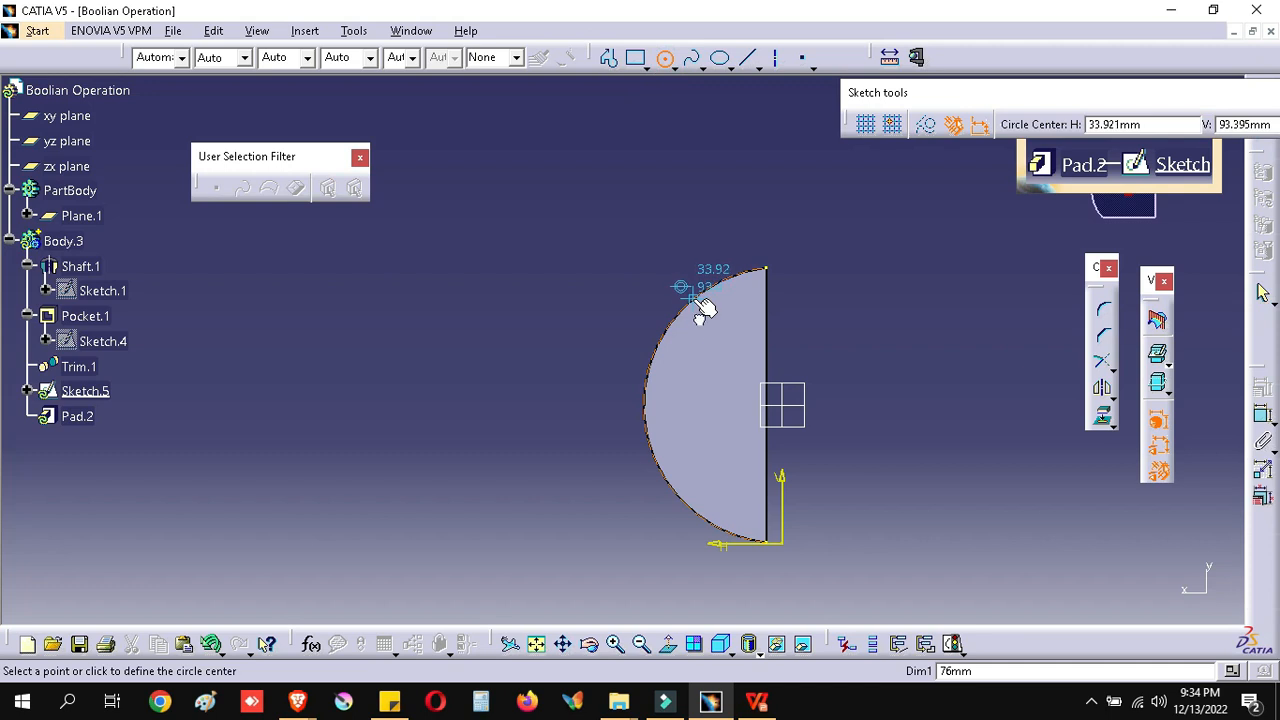
{"action": "left_click", "coordinate": [722, 345]}
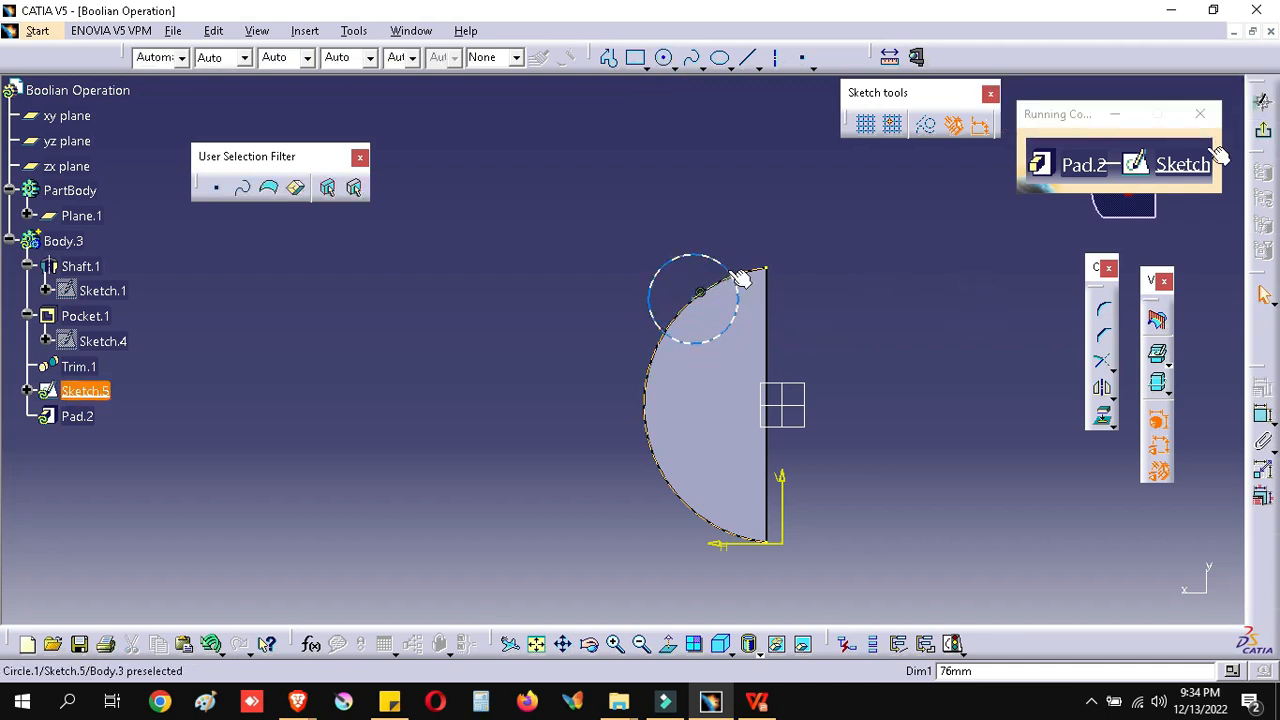
Finish the circle sketch and extrude it as a 76 mm pad on the half cone's base
{"action": "left_click", "coordinate": [1264, 140]}
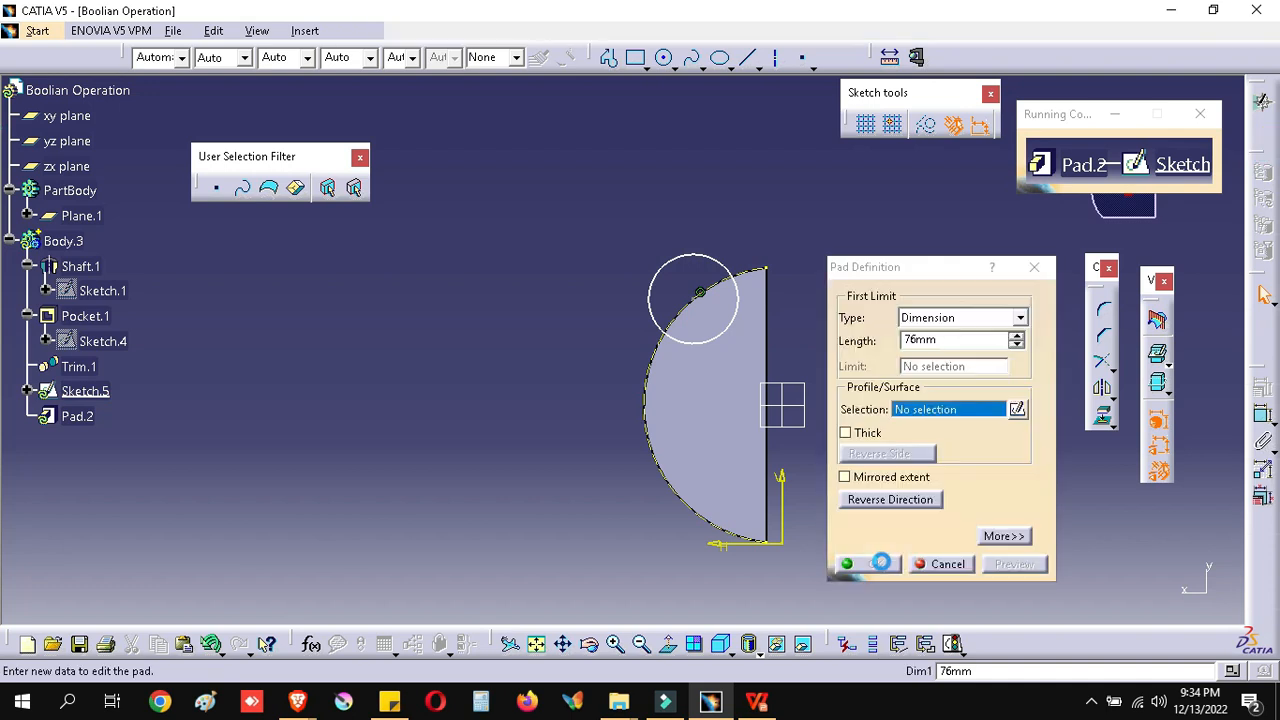
{"action": "left_click", "coordinate": [877, 564]}
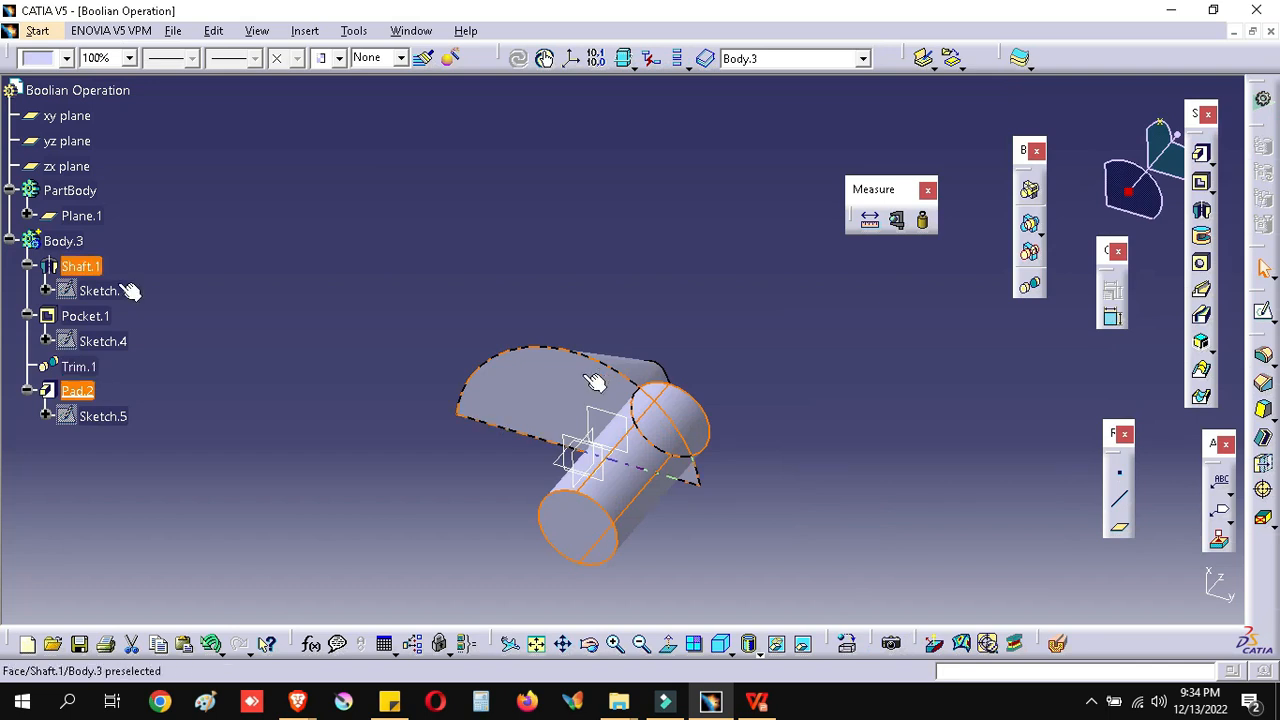
Delete Shaft.1 from Body.3 while keeping its children and aggregated elements
{"action": "right_click", "coordinate": [90, 268]}
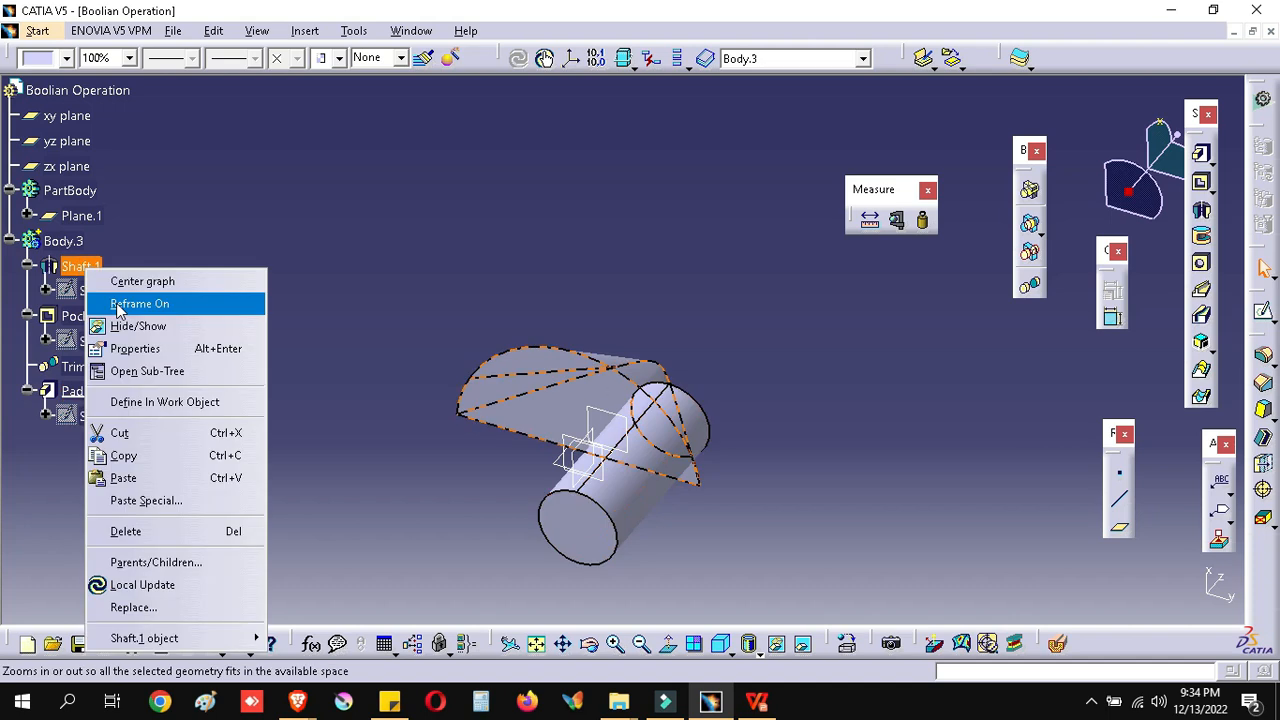
{"action": "left_click", "coordinate": [125, 531]}
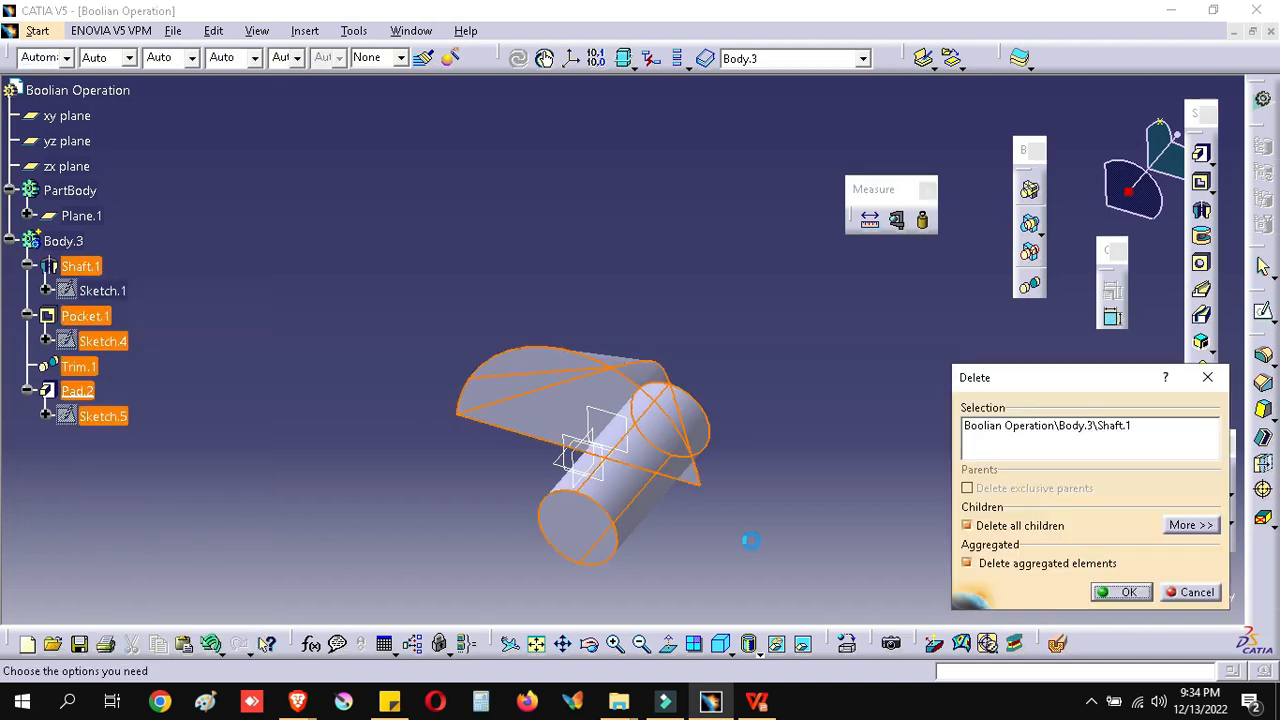
{"action": "left_click", "coordinate": [1028, 525]}
{"action": "left_click", "coordinate": [975, 563]}
{"action": "left_click", "coordinate": [1120, 592]}
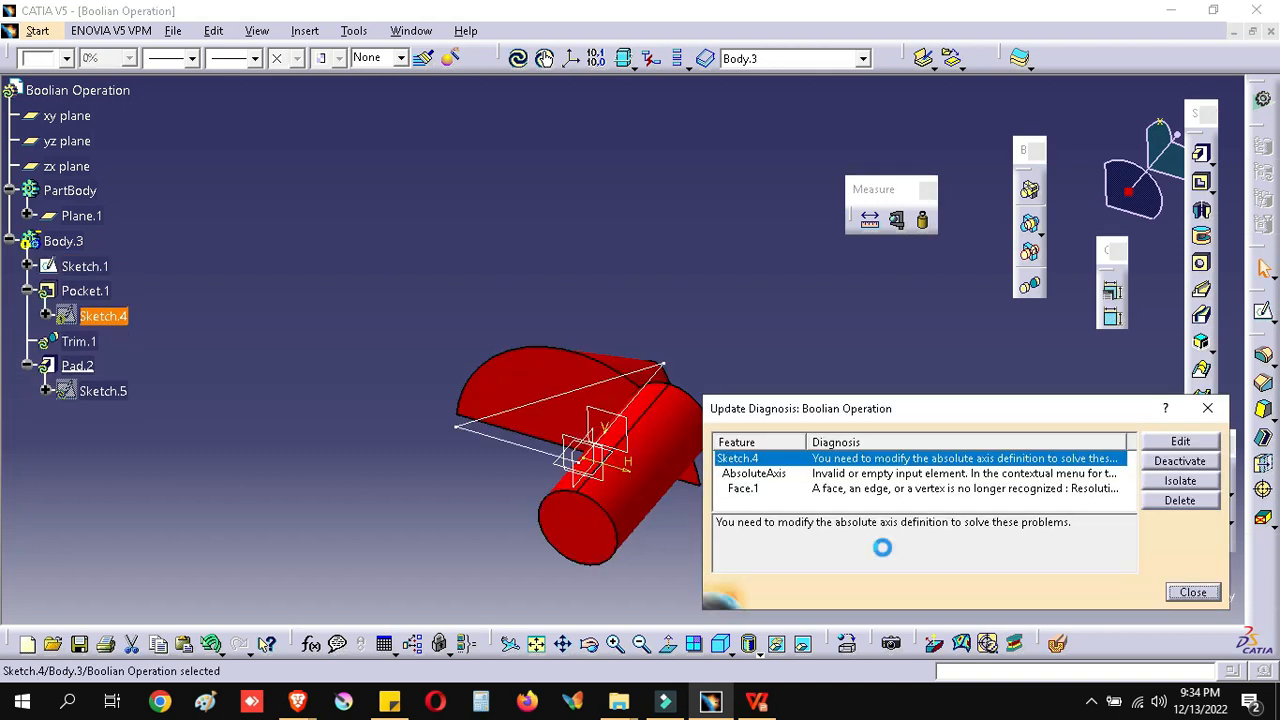
Isolate Sketch.4's AbsoluteAxis in the update diagnosis and close the diagnosis
{"action": "left_click", "coordinate": [862, 474]}
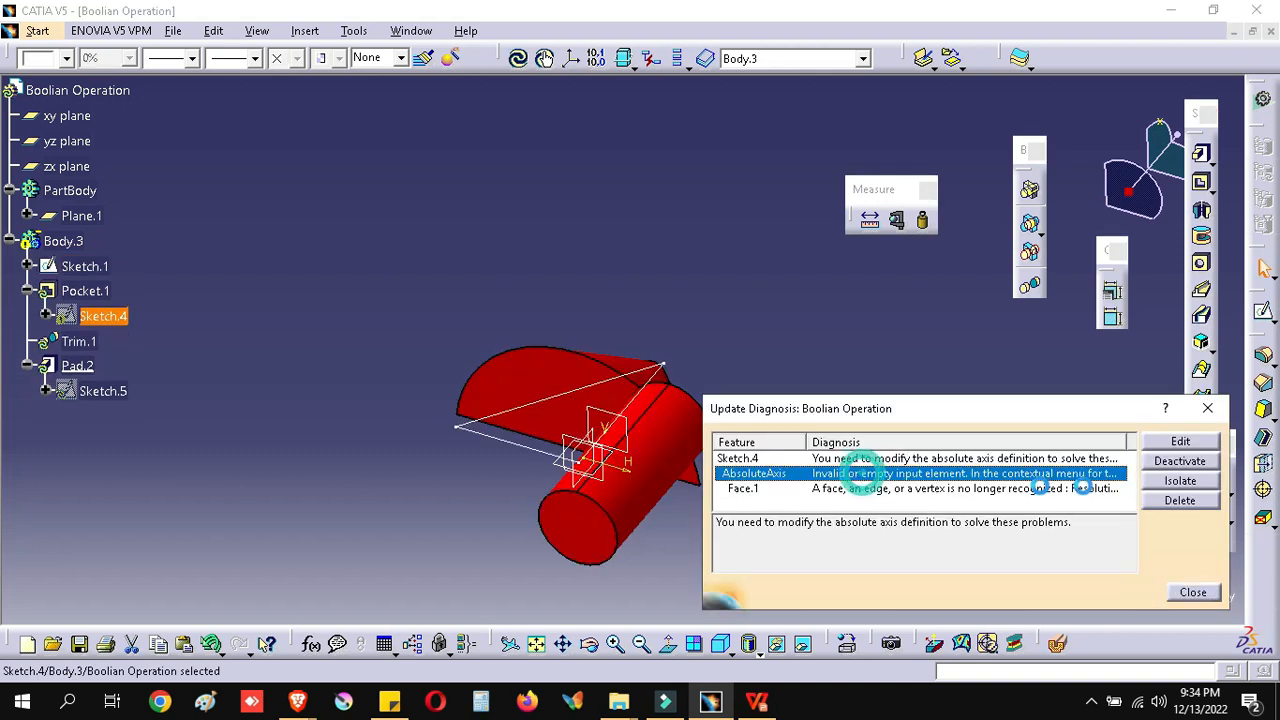
{"action": "left_click", "coordinate": [1177, 481]}
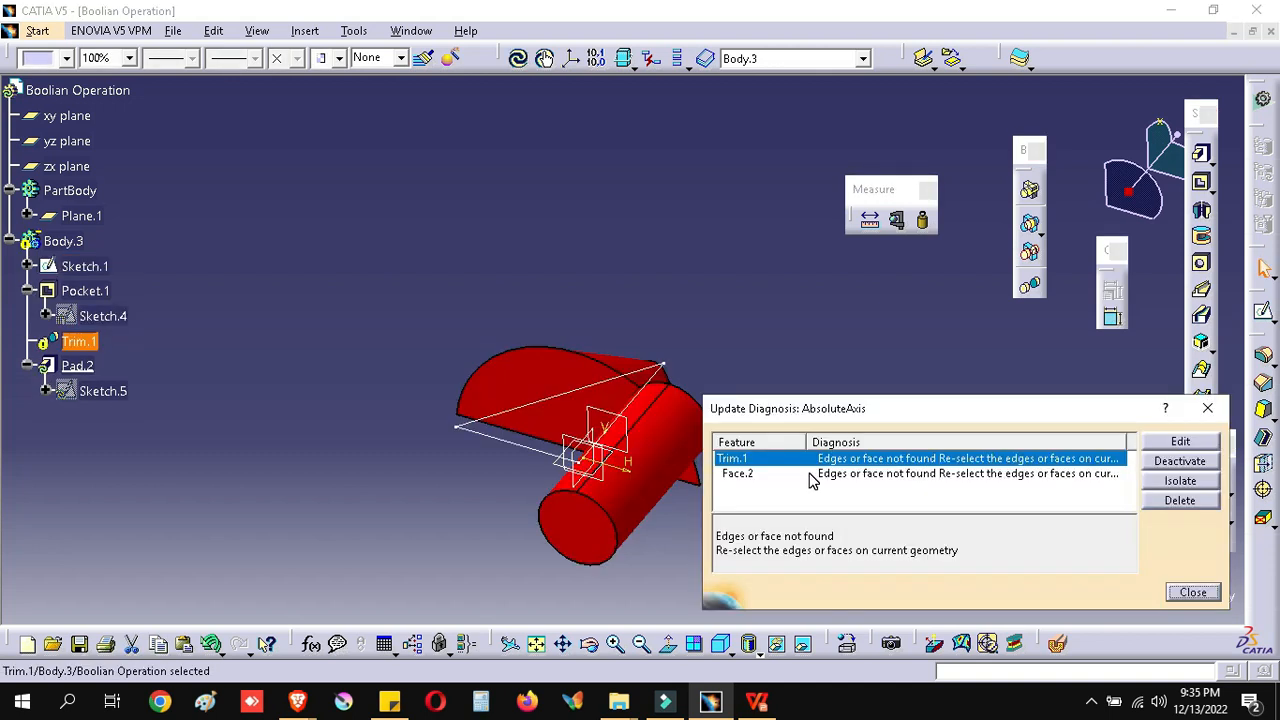
{"action": "left_click", "coordinate": [1208, 408]}
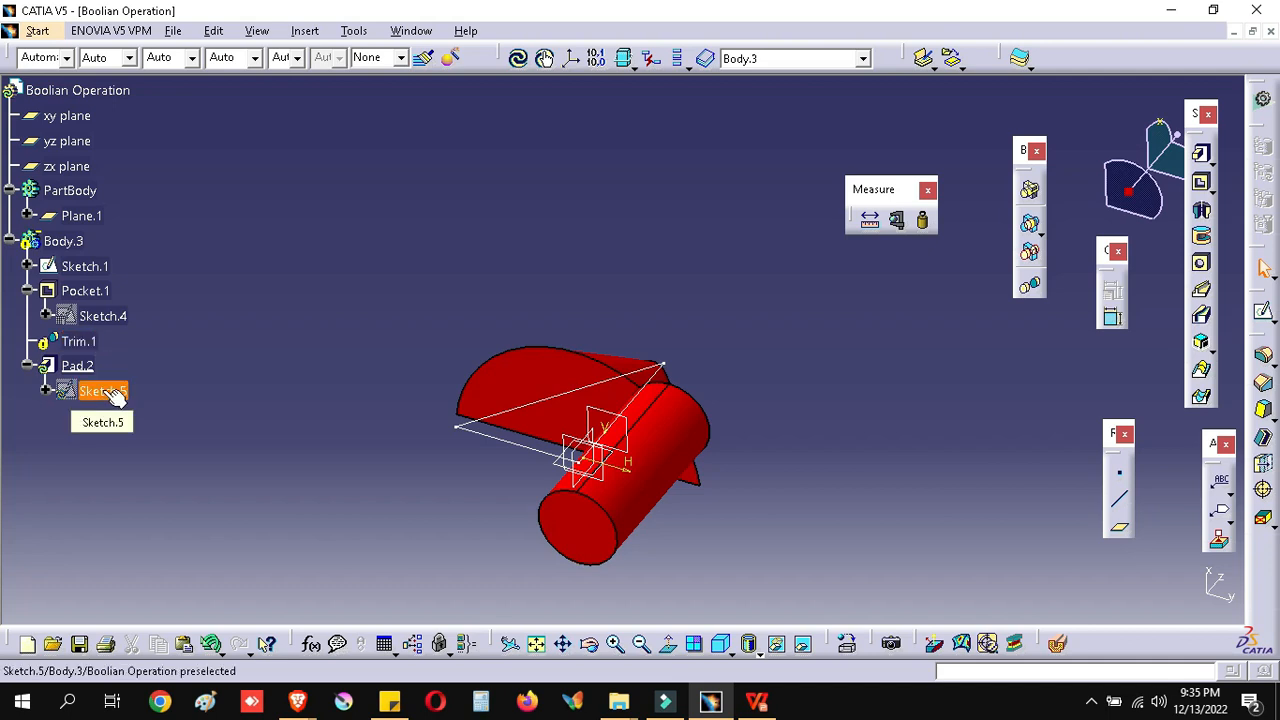
Delete Trim.1 from Body.3 without deleting its children, and close the update diagnosis
{"action": "right_click", "coordinate": [72, 343]}
{"action": "left_click", "coordinate": [268, 228]}
{"action": "right_click", "coordinate": [71, 344]}
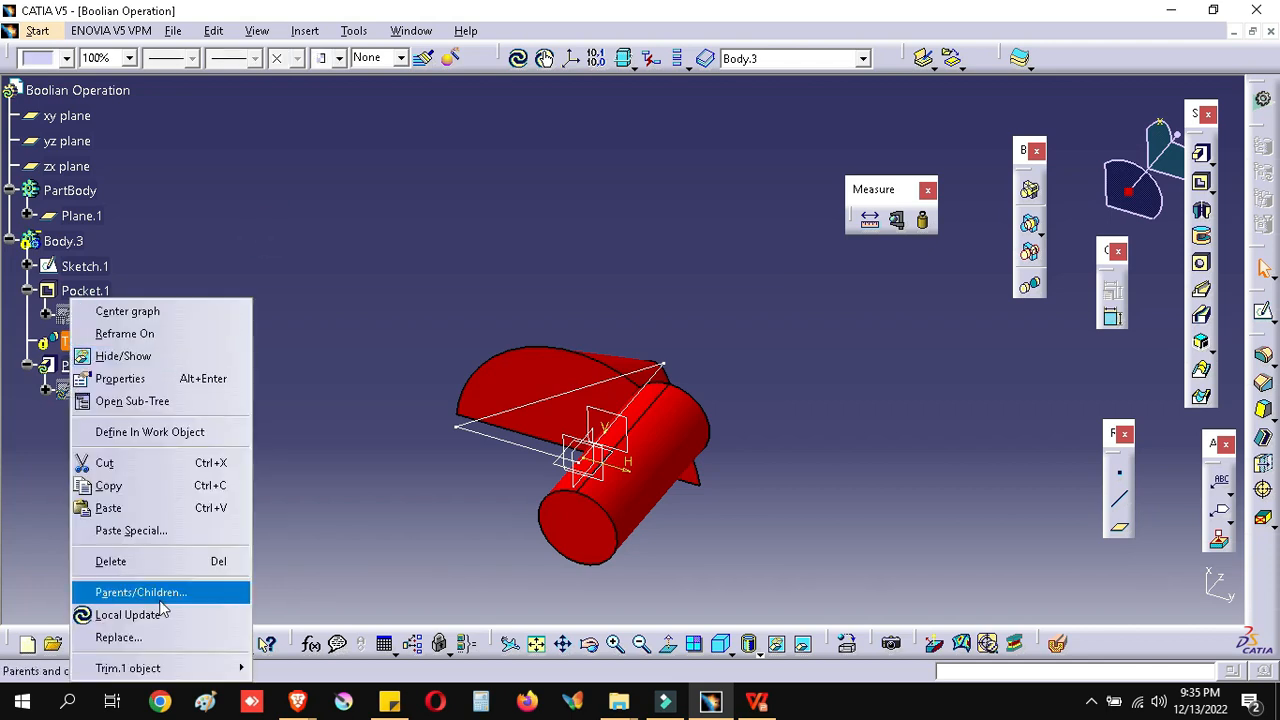
{"action": "left_click", "coordinate": [141, 562]}
{"action": "left_click", "coordinate": [1040, 527]}
{"action": "left_click", "coordinate": [1125, 591]}
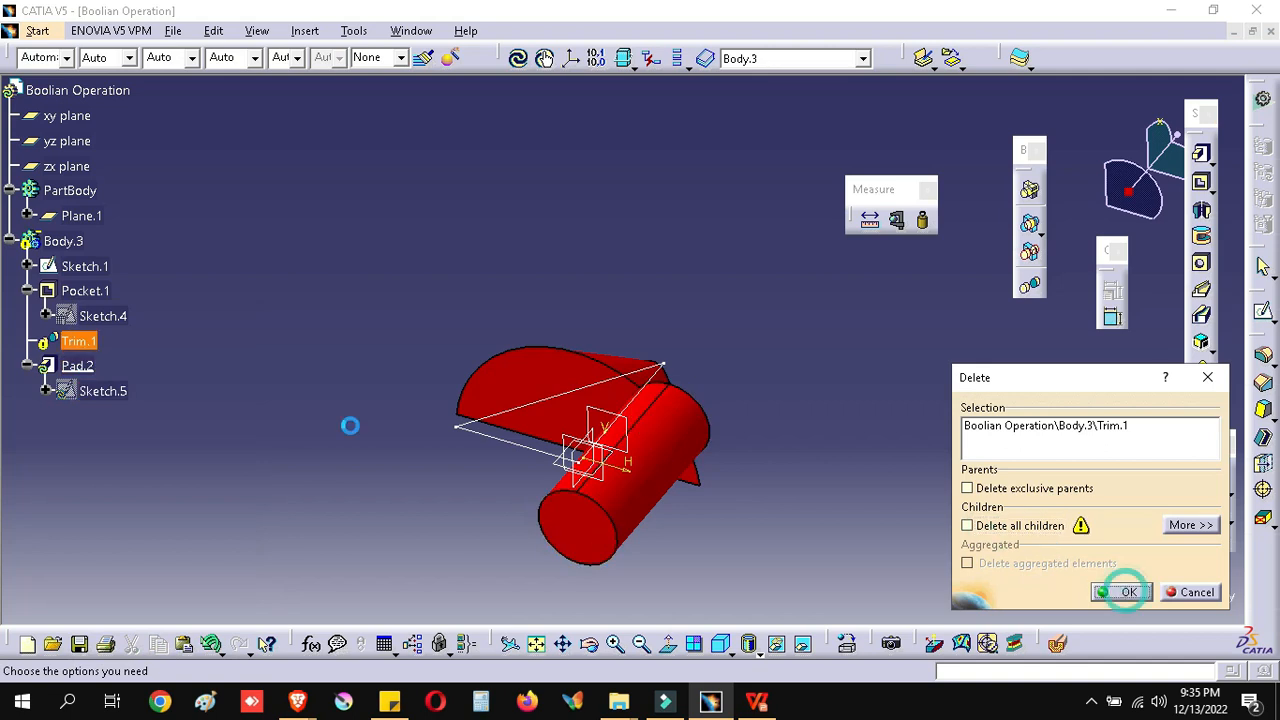
{"action": "left_click", "coordinate": [1208, 415]}
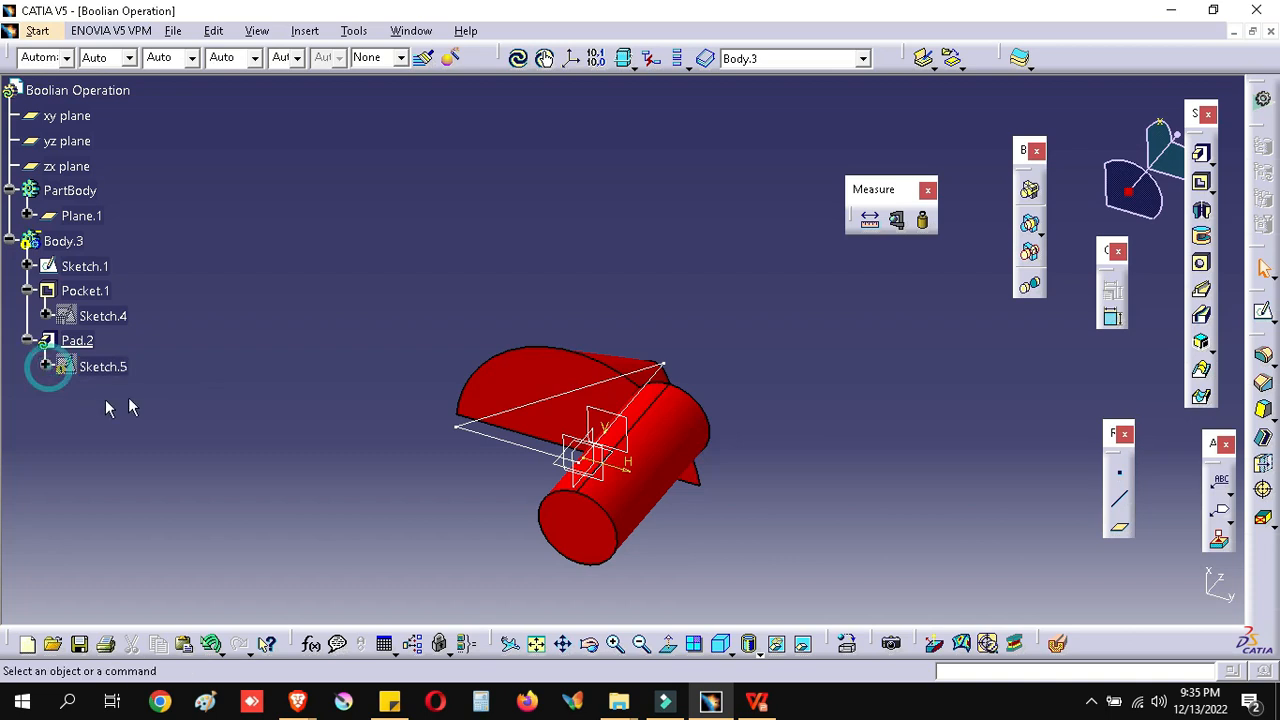
Run a local update on Pad.2 and isolate the AbsoluteAxis of Sketch.5 in the update diagnosis
{"action": "left_click", "coordinate": [284, 496]}
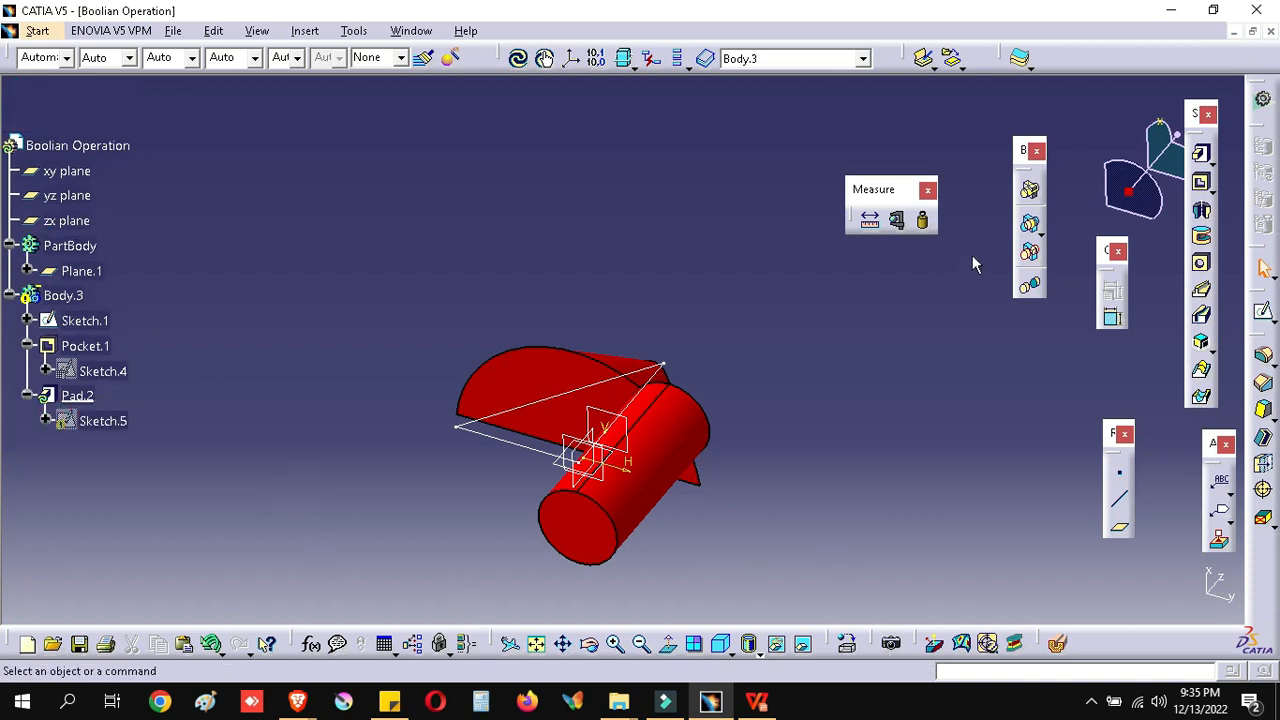
{"action": "left_click", "coordinate": [72, 148]}
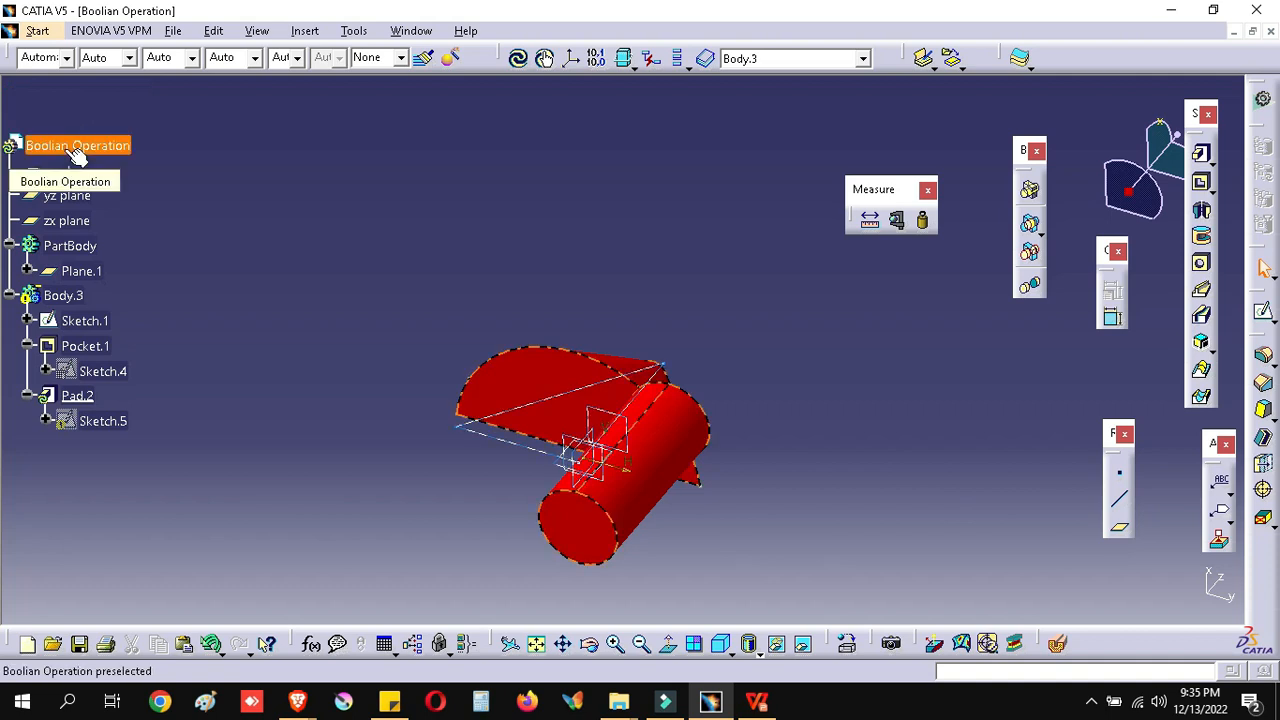
{"action": "left_click", "coordinate": [80, 397]}
{"action": "right_click", "coordinate": [80, 397]}
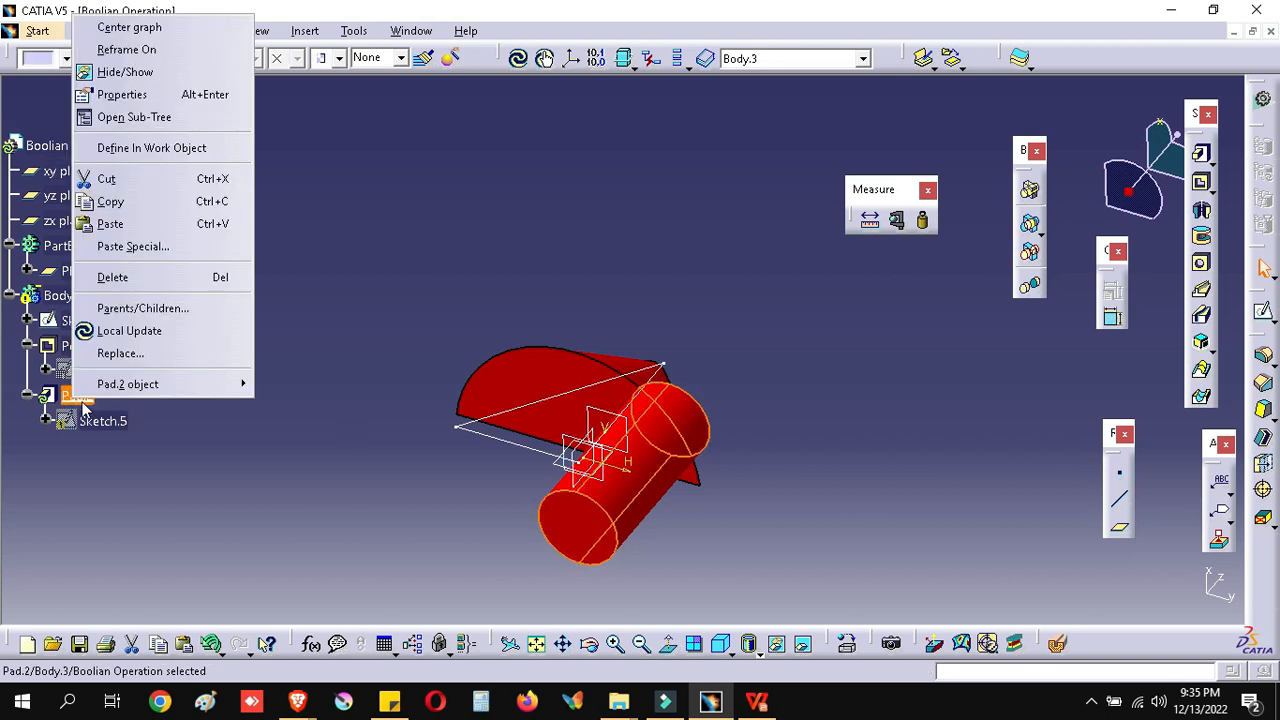
{"action": "left_click", "coordinate": [145, 331]}
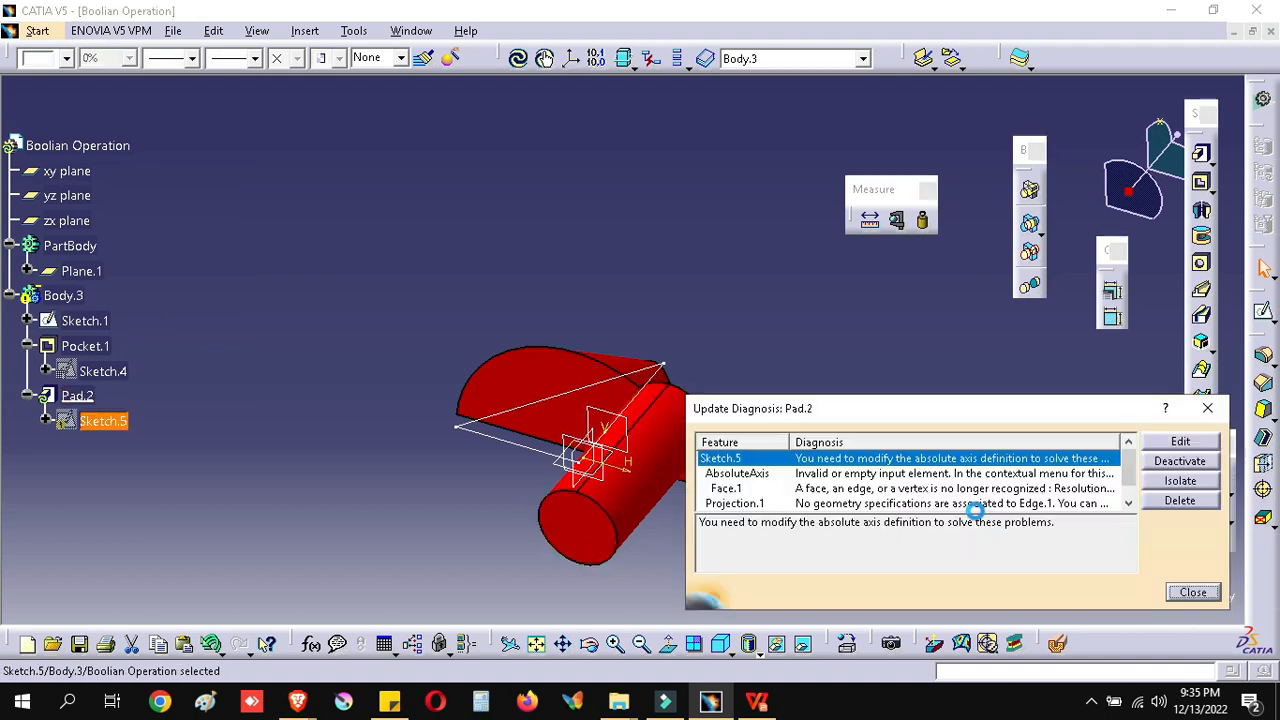
{"action": "left_click", "coordinate": [884, 474]}
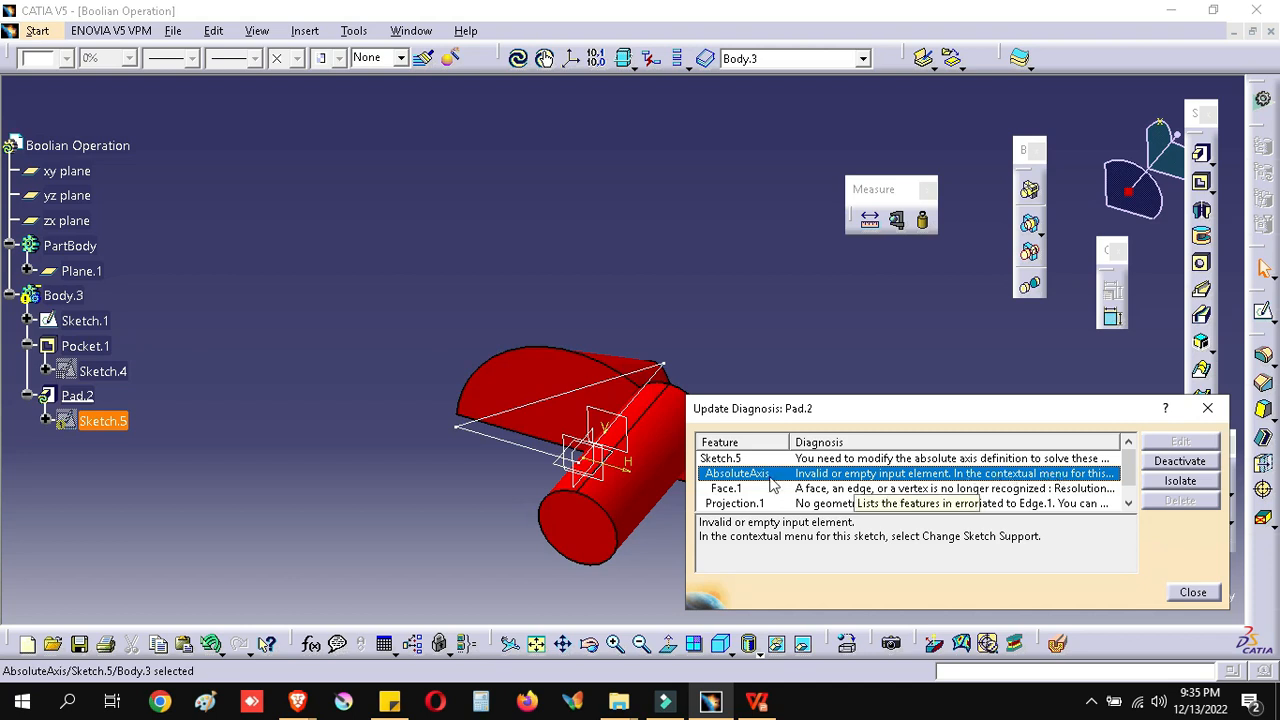
{"action": "left_click", "coordinate": [1172, 483]}
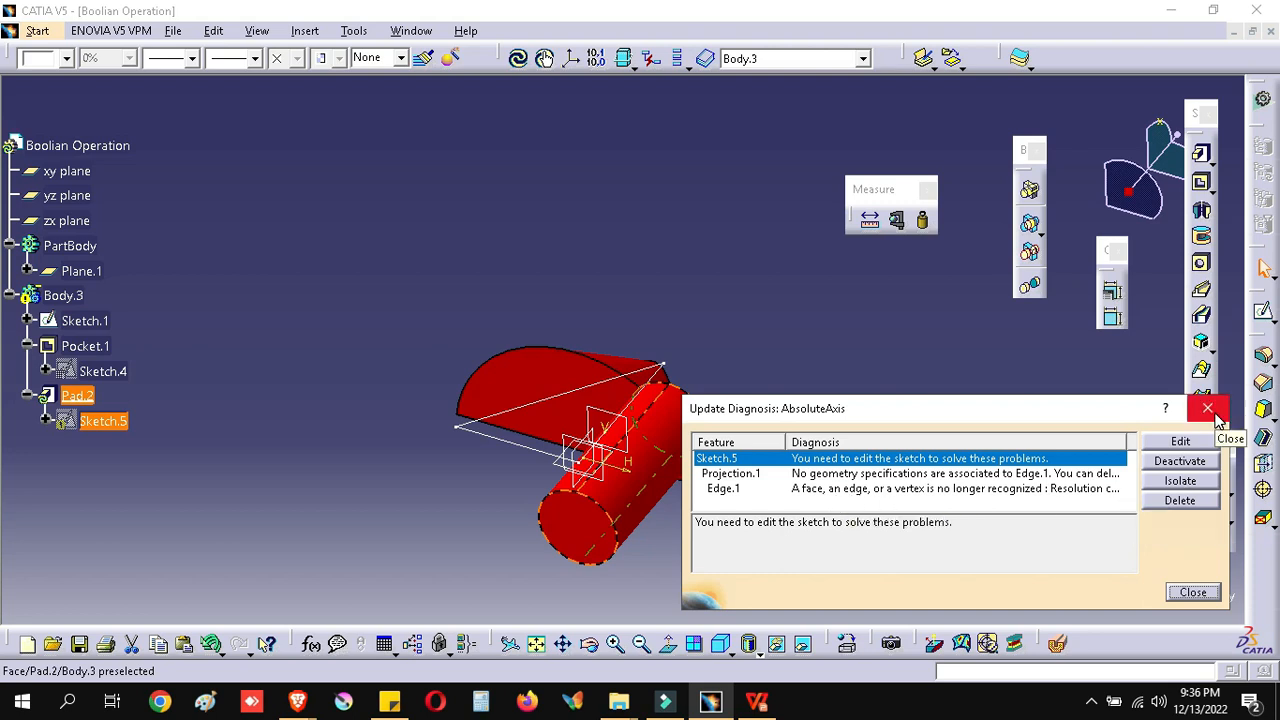
Open Sketch.5 for editing from the diagnosis and use Sketch Analysis to isolate its faulty Projection.1
{"action": "left_click", "coordinate": [1176, 441]}
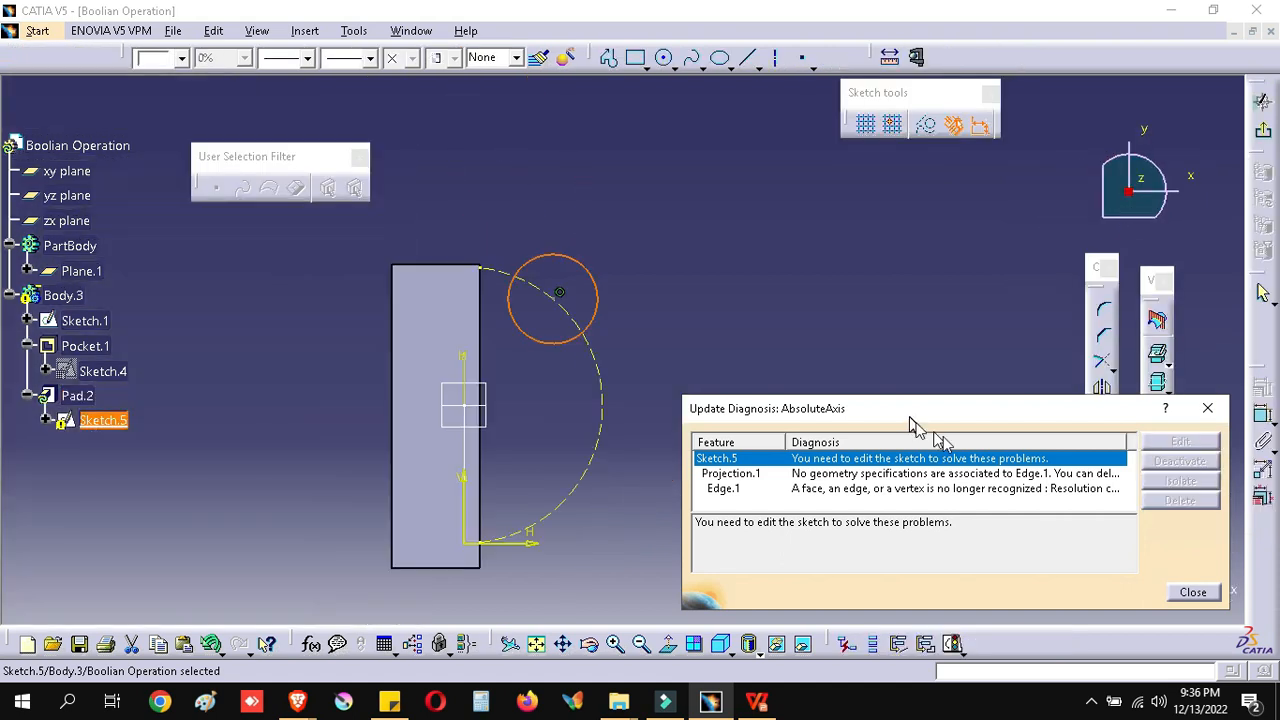
{"action": "left_click", "coordinate": [1190, 592]}
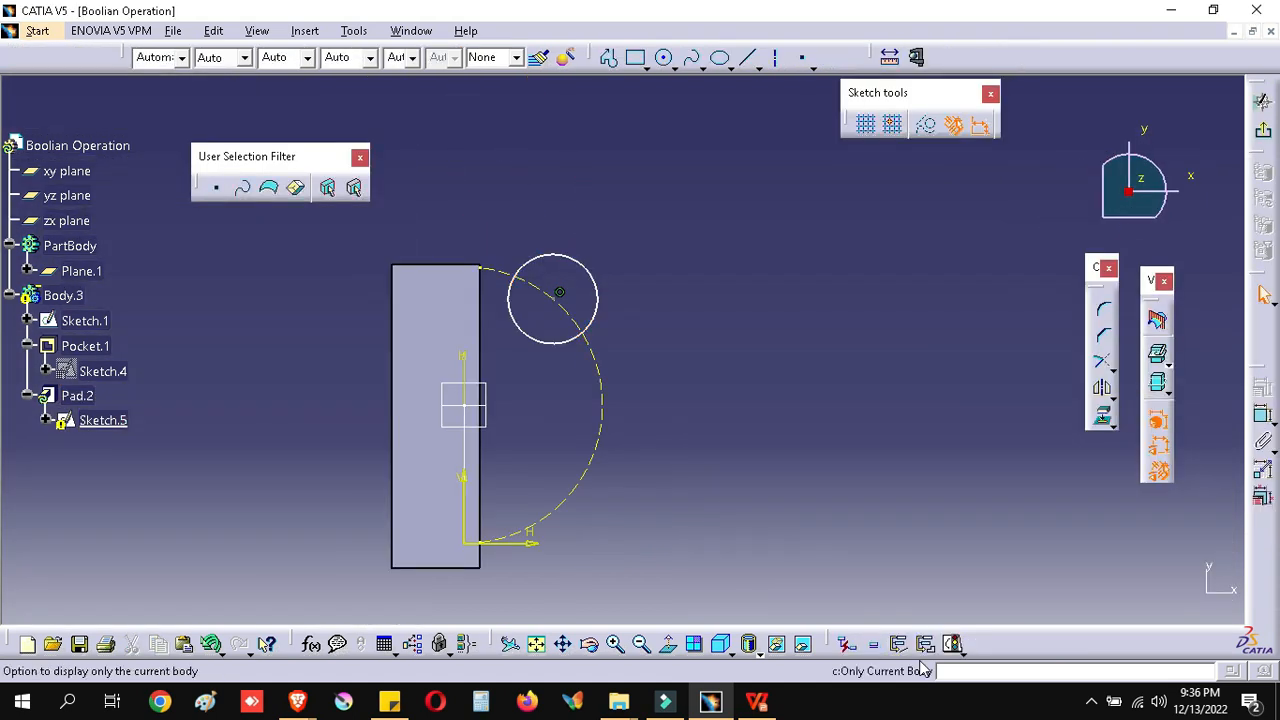
{"action": "left_click", "coordinate": [955, 645]}
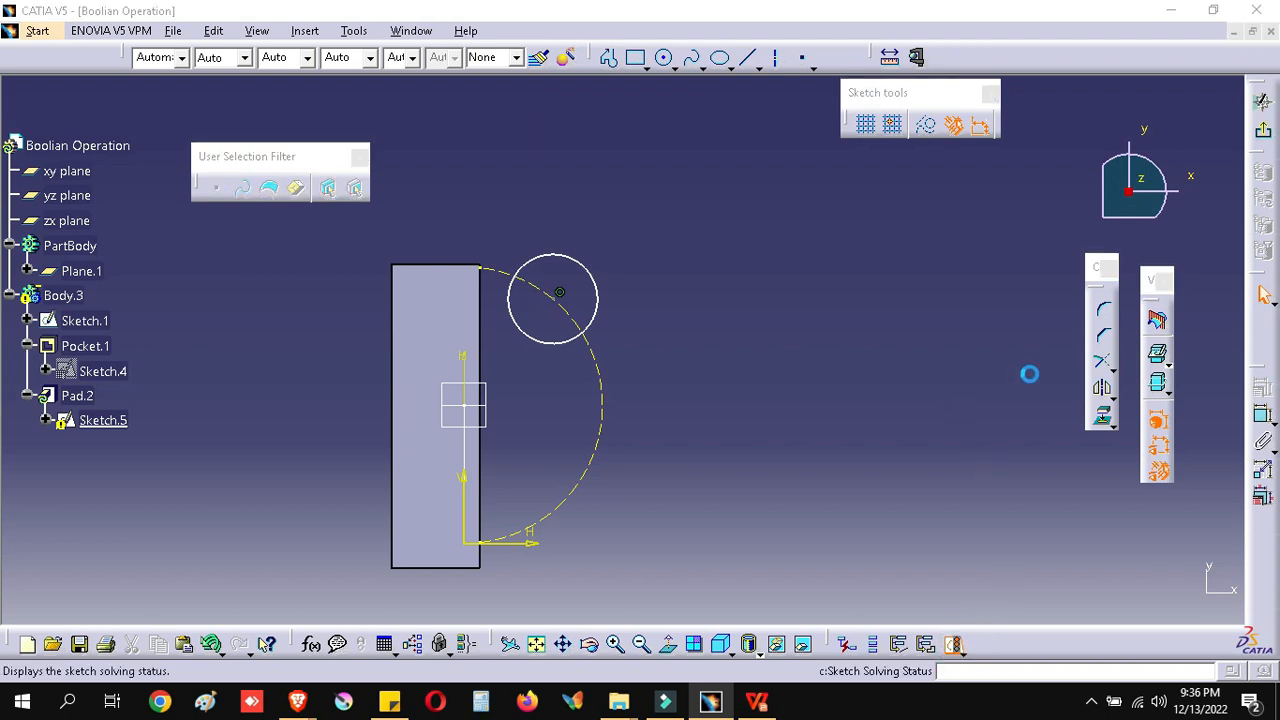
{"action": "left_click_drag", "start_coordinate": [258, 163], "coordinate": [1001, 159]}
{"action": "left_click", "coordinate": [898, 285]}
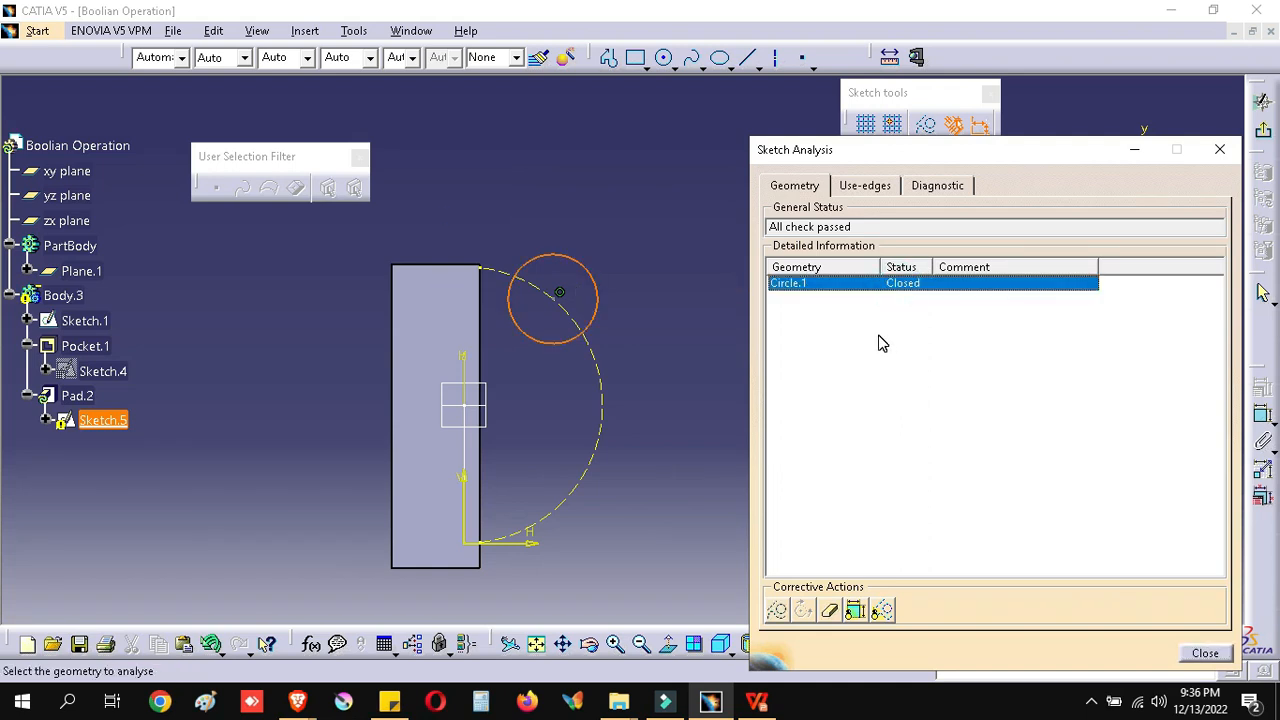
{"action": "left_click", "coordinate": [865, 186]}
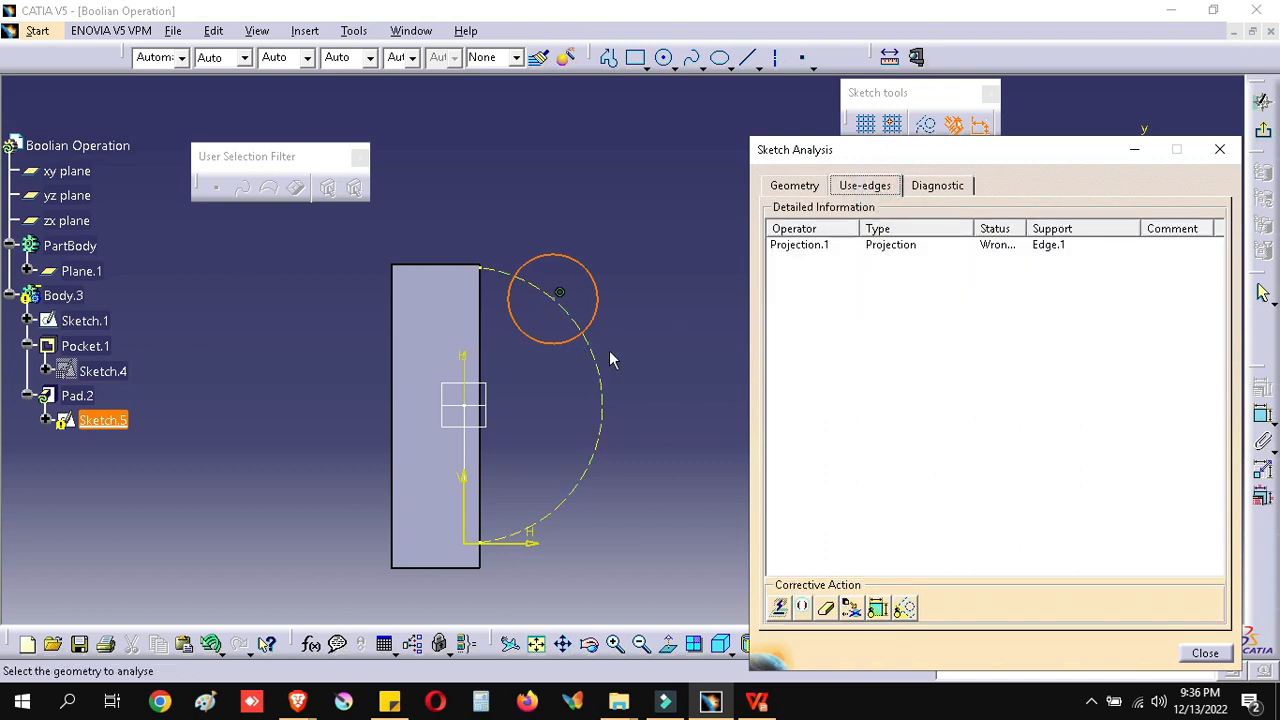
{"action": "double_click", "coordinate": [1026, 229]}
{"action": "left_click", "coordinate": [1030, 245]}
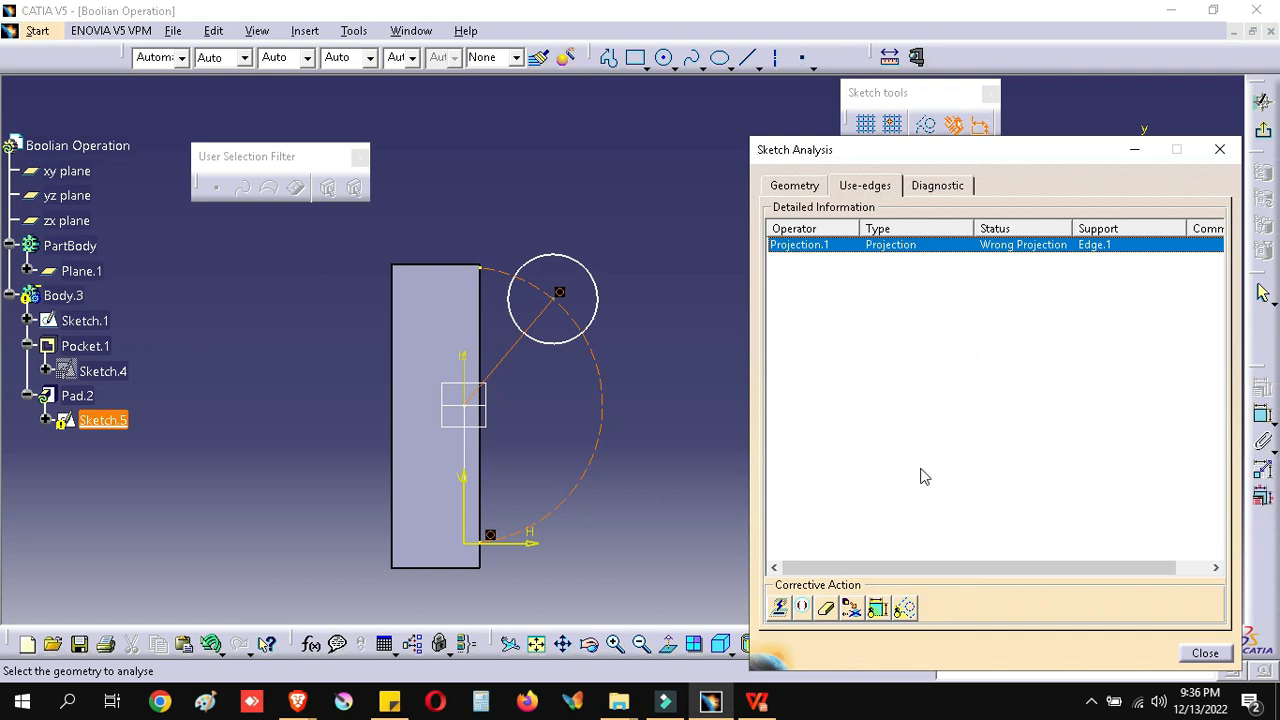
{"action": "left_click", "coordinate": [780, 606]}
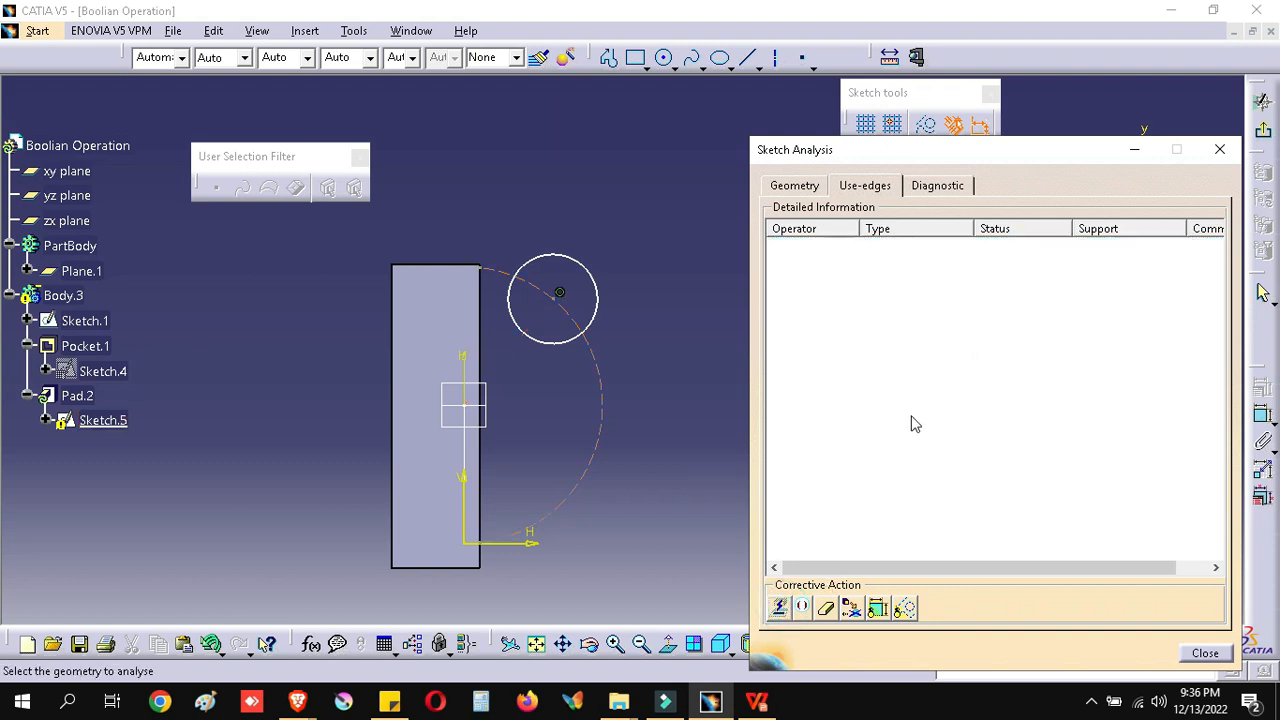
{"action": "left_click", "coordinate": [809, 187]}
{"action": "left_click", "coordinate": [1204, 654]}
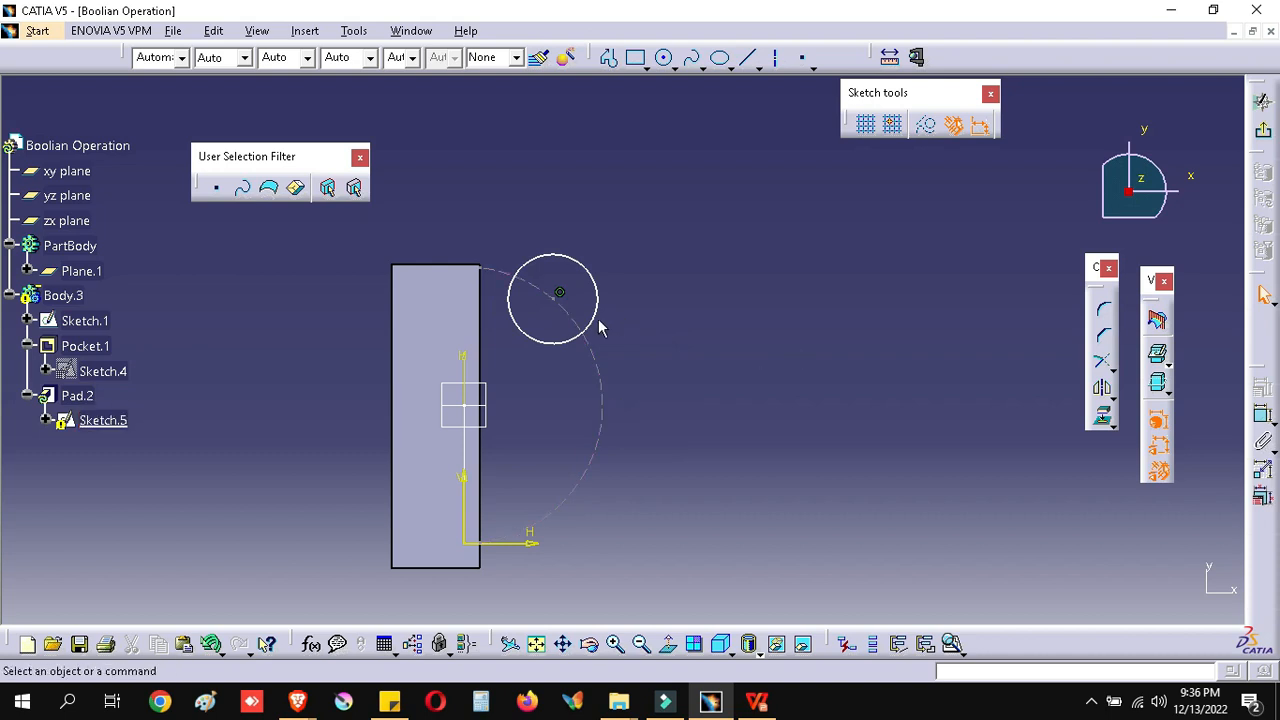
Try moving the circle together with the isolated arc, and undo the move
{"action": "mouse_move", "coordinate": [600, 323]}
{"action": "left_mouse_down"}
{"action": "mouse_move", "coordinate": [631, 337]}
{"action": "mouse_move", "coordinate": [589, 346]}
{"action": "mouse_move", "coordinate": [682, 323]}
{"action": "mouse_move", "coordinate": [543, 354]}
{"action": "mouse_move", "coordinate": [600, 328]}
{"action": "mouse_move", "coordinate": [598, 340]}
{"action": "left_mouse_up"}
{"action": "left_click", "coordinate": [838, 347]}
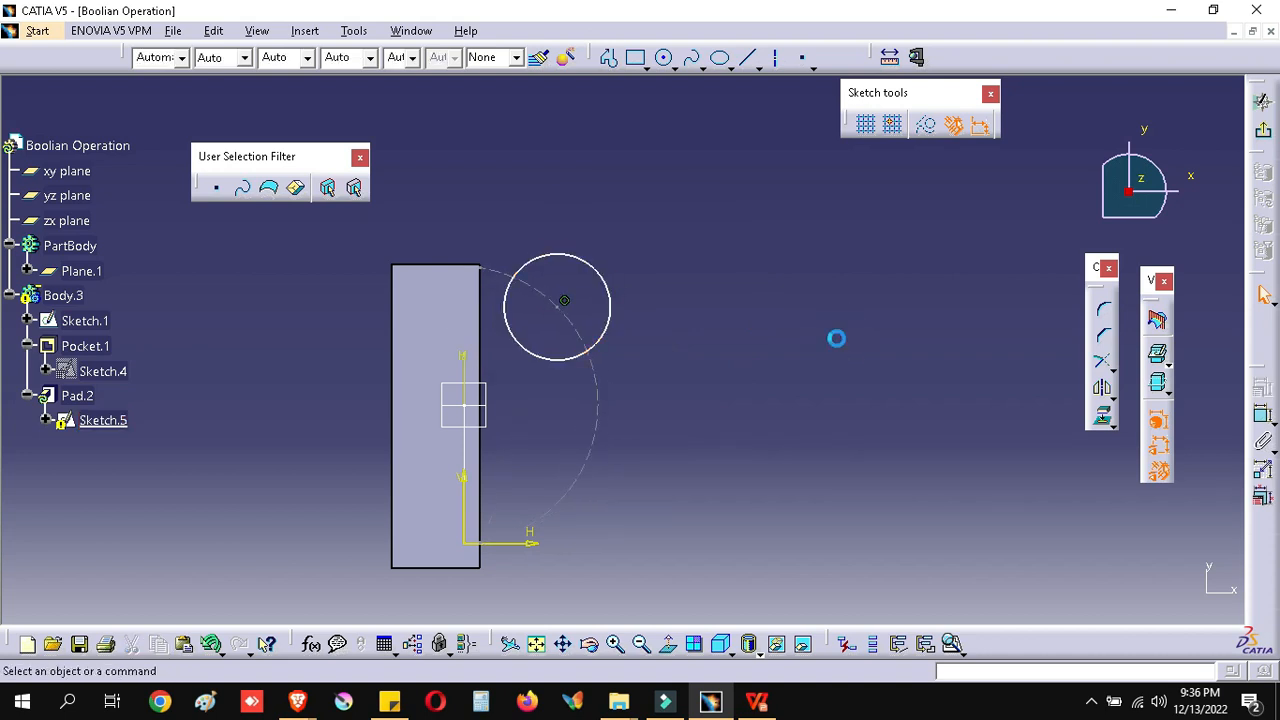
{"action": "key", "text": "ctrl+z"}
{"action": "key", "text": "ctrl+z"}
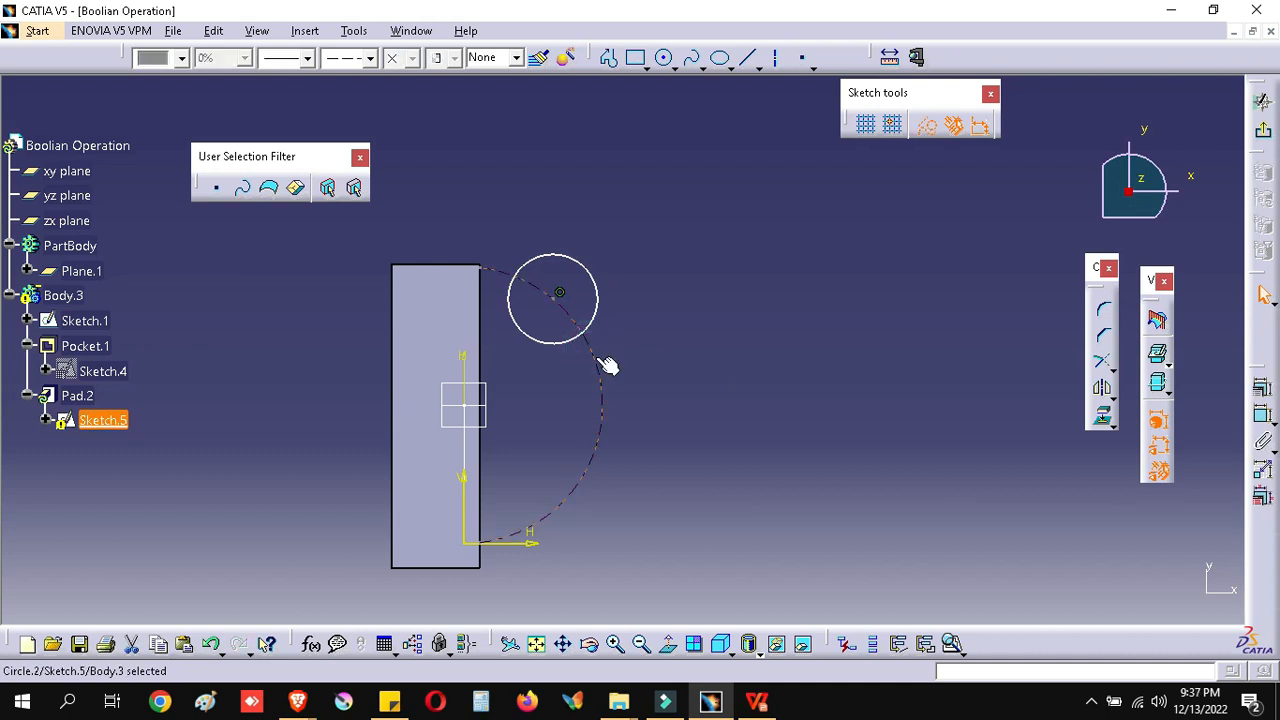
Fix the isolated arc in place and enlarge the circle, moving its centre to about H 38 mm and V 90 mm
{"action": "right_click", "coordinate": [596, 357]}
{"action": "mouse_move", "coordinate": [700, 644]}
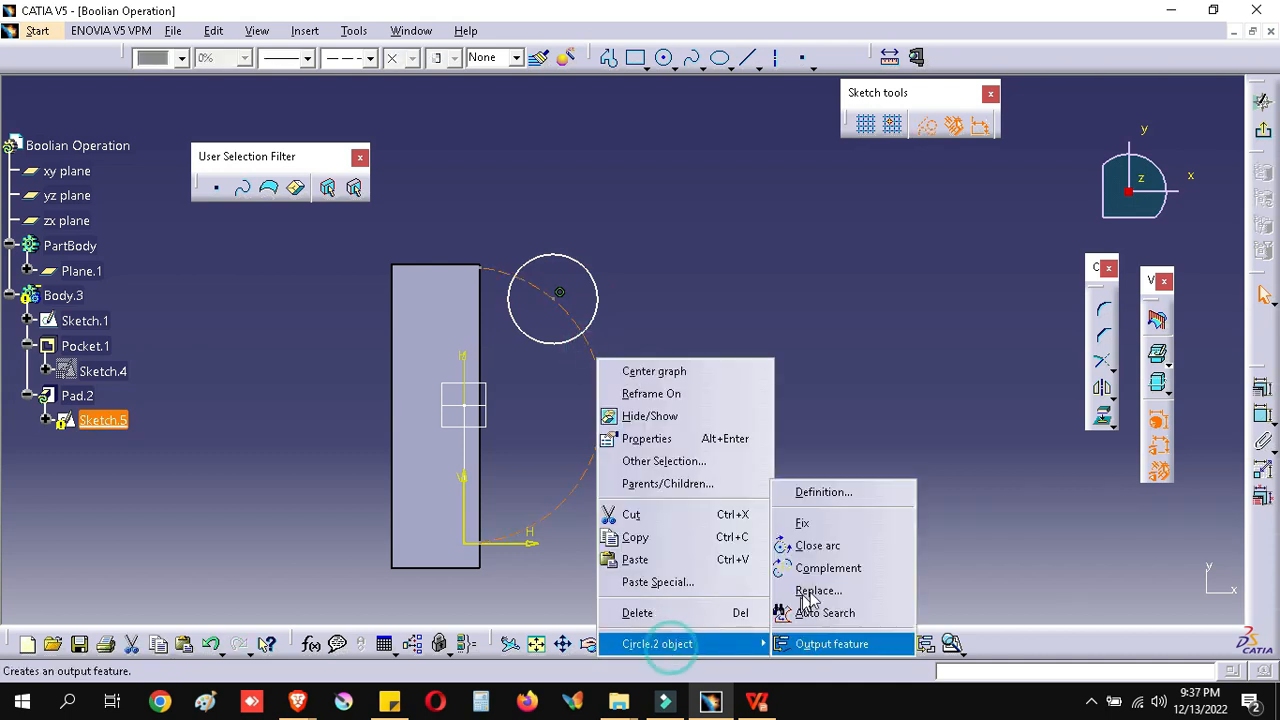
{"action": "left_click", "coordinate": [826, 524]}
{"action": "left_click", "coordinate": [779, 400]}
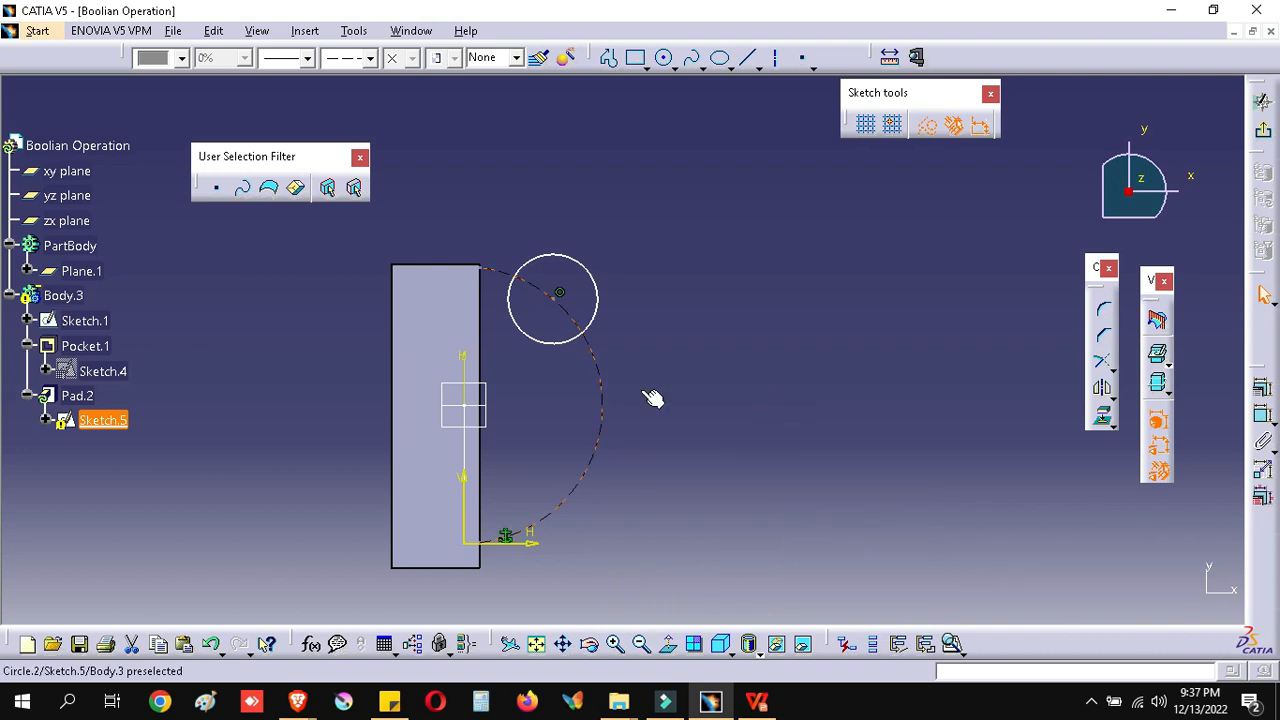
{"action": "left_click", "coordinate": [662, 435]}
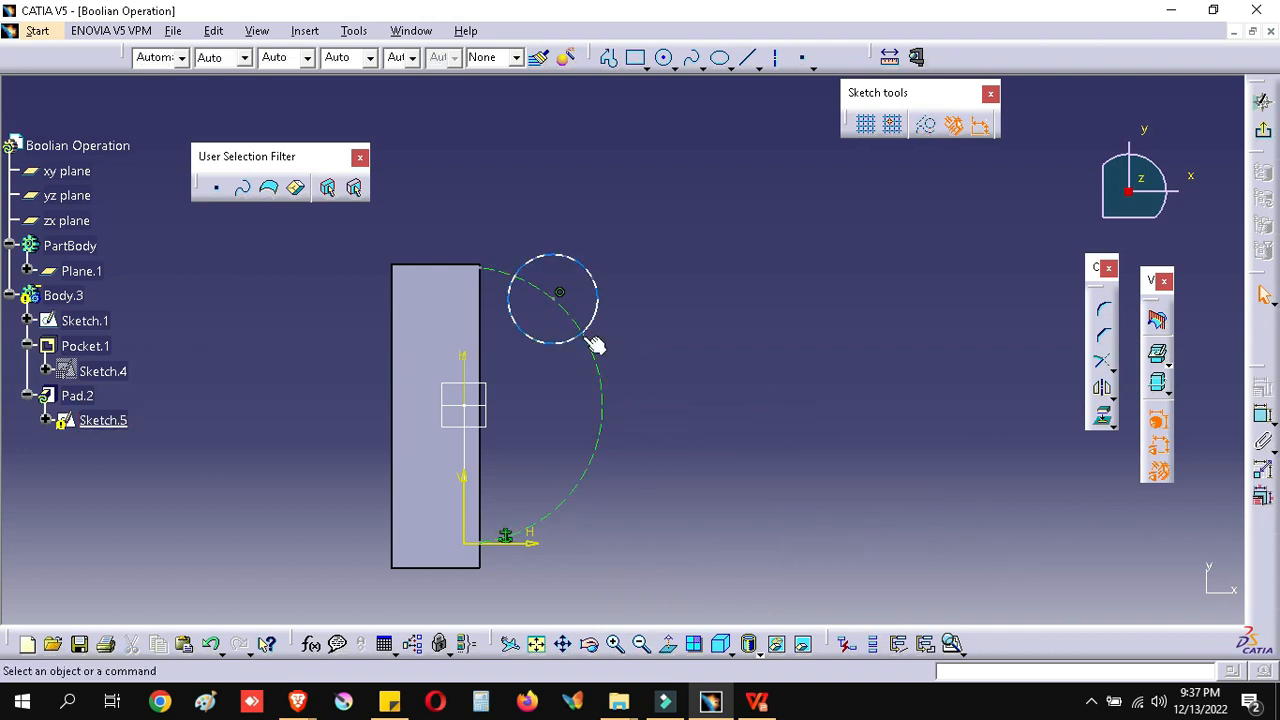
{"action": "mouse_move", "coordinate": [581, 364]}
{"action": "left_mouse_down"}
{"action": "mouse_move", "coordinate": [600, 354]}
{"action": "mouse_move", "coordinate": [583, 343]}
{"action": "mouse_move", "coordinate": [589, 357]}
{"action": "mouse_move", "coordinate": [554, 289]}
{"action": "mouse_move", "coordinate": [589, 350]}
{"action": "left_mouse_up"}
{"action": "left_click", "coordinate": [786, 371]}
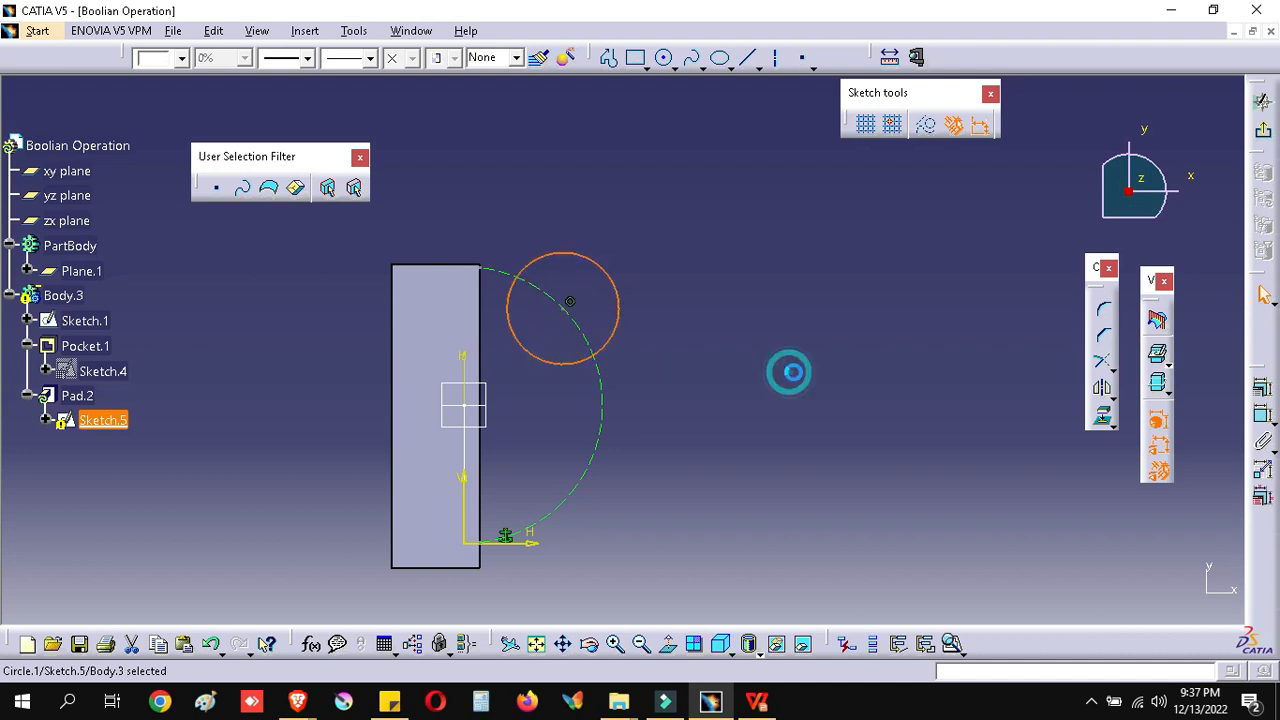
Dimension the horizontal distance from the circle's centre to the vertical sketch axis, placing it above the profile
{"action": "left_click", "coordinate": [569, 302]}
{"action": "left_click", "coordinate": [462, 490]}
{"action": "left_click", "coordinate": [667, 129]}
Try dimensioning the circle's centre vertically from the horizontal sketch axis, and delete that dimension
{"action": "left_click", "coordinate": [1259, 415]}
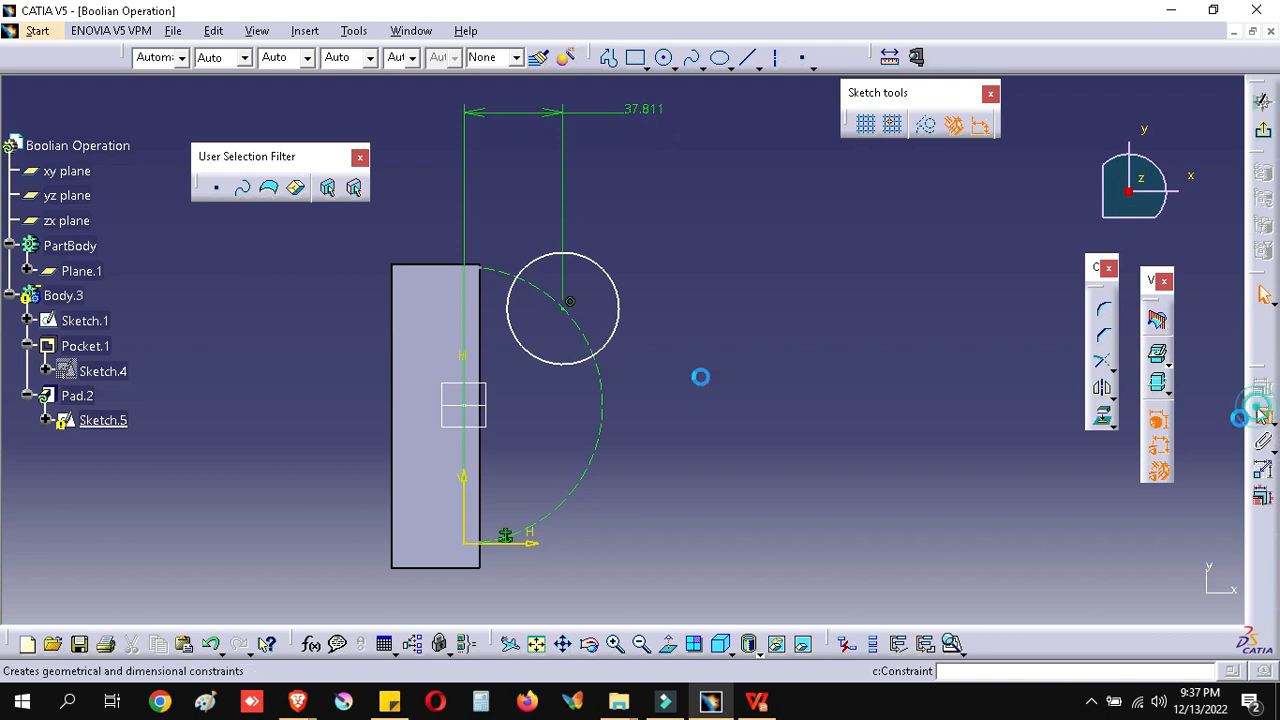
{"action": "left_click", "coordinate": [562, 307]}
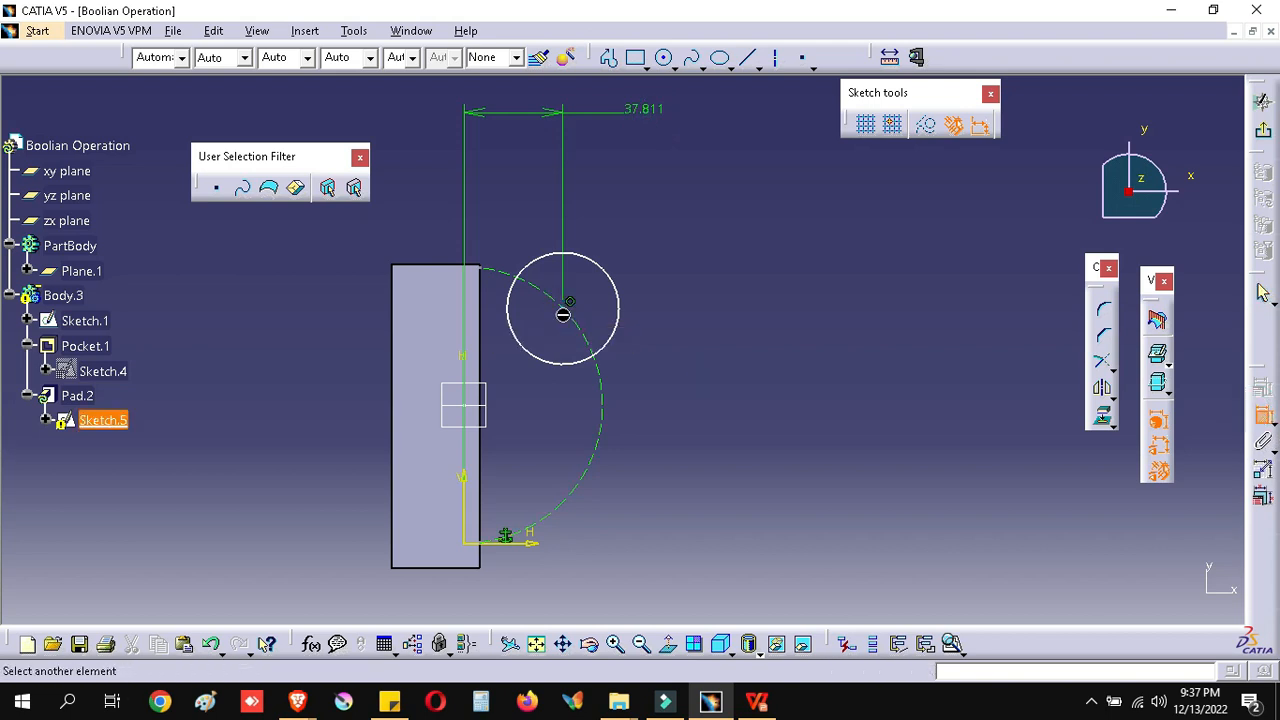
{"action": "left_click", "coordinate": [845, 335]}
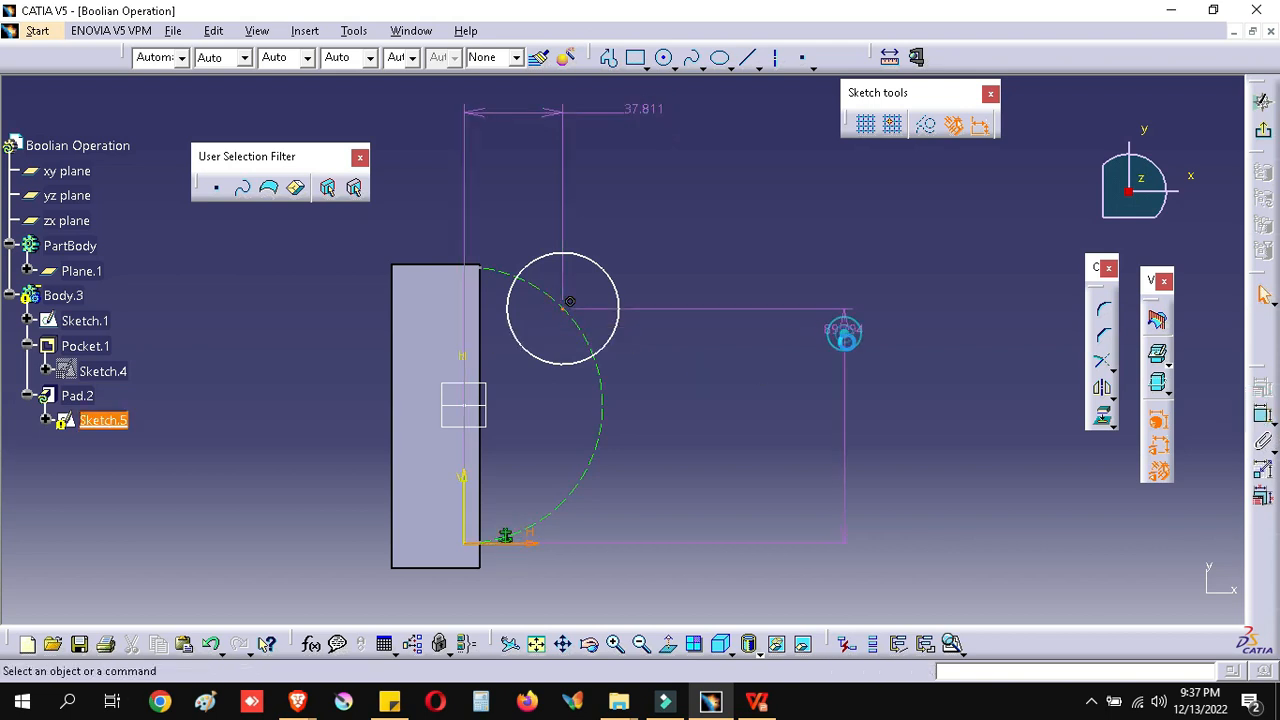
{"action": "right_click", "coordinate": [845, 330]}
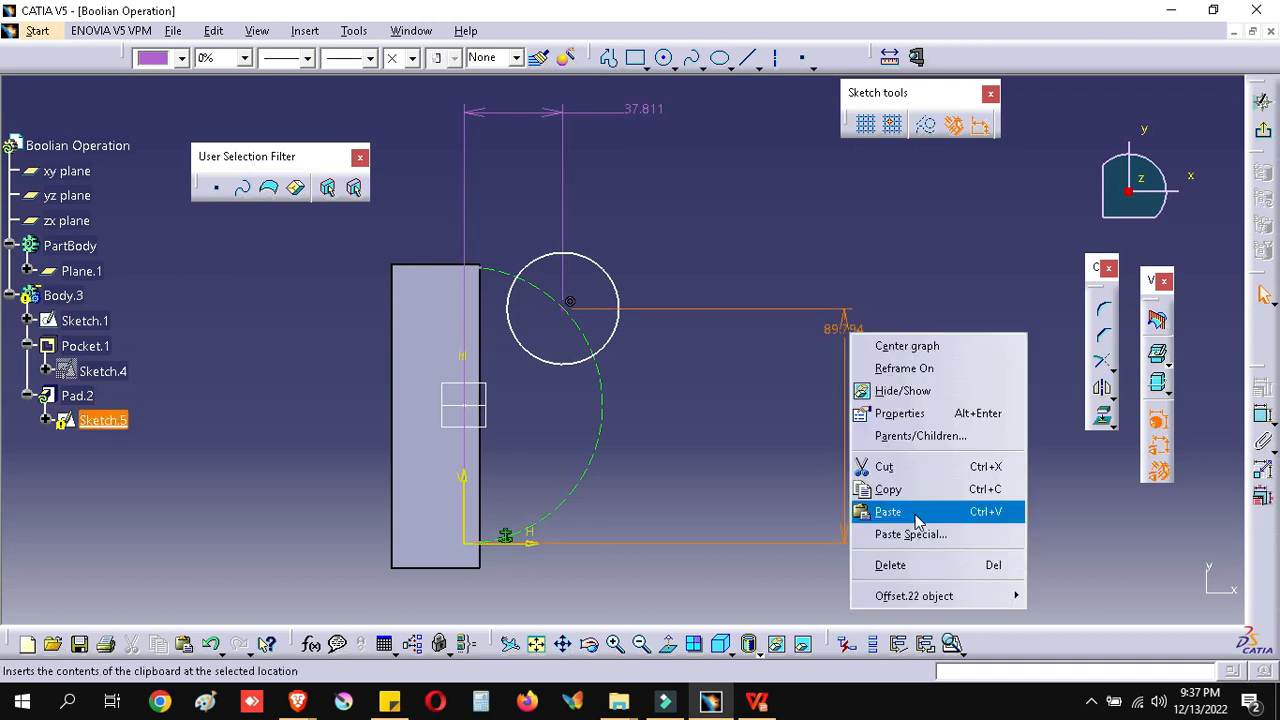
{"action": "left_click", "coordinate": [889, 565]}
Shrink the circle to about 36 mm in diameter, dimension its diameter, and leave the sketch
{"action": "mouse_move", "coordinate": [621, 302]}
{"action": "left_mouse_down"}
{"action": "mouse_move", "coordinate": [626, 351]}
{"action": "mouse_move", "coordinate": [612, 306]}
{"action": "left_mouse_up"}
{"action": "left_click", "coordinate": [600, 334]}
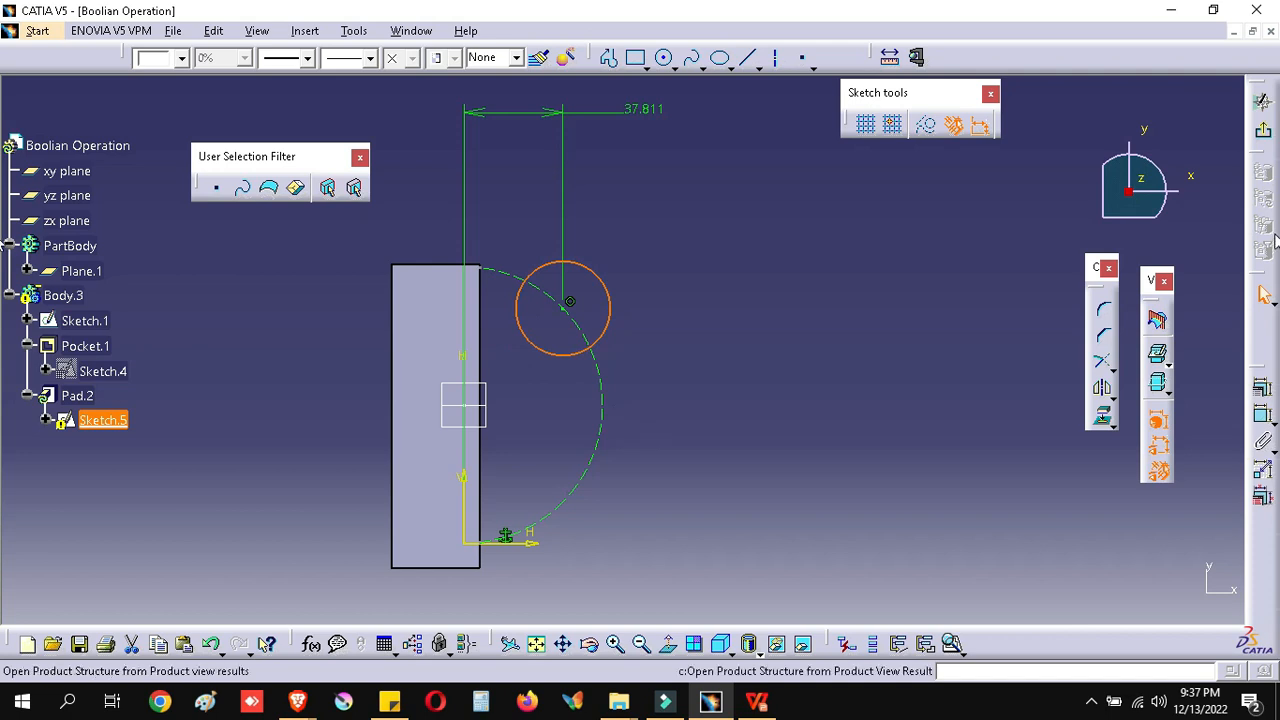
{"action": "left_click", "coordinate": [1263, 415]}
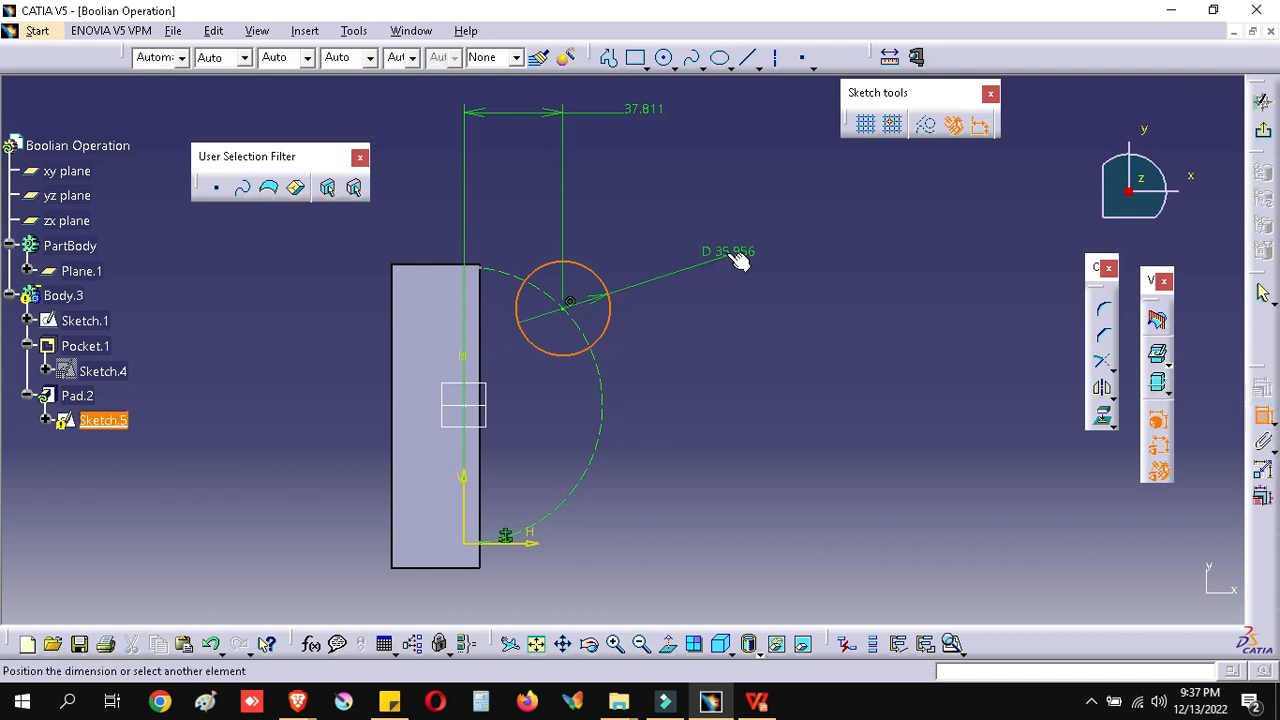
{"action": "left_click", "coordinate": [728, 253]}
{"action": "left_click", "coordinate": [1263, 130]}
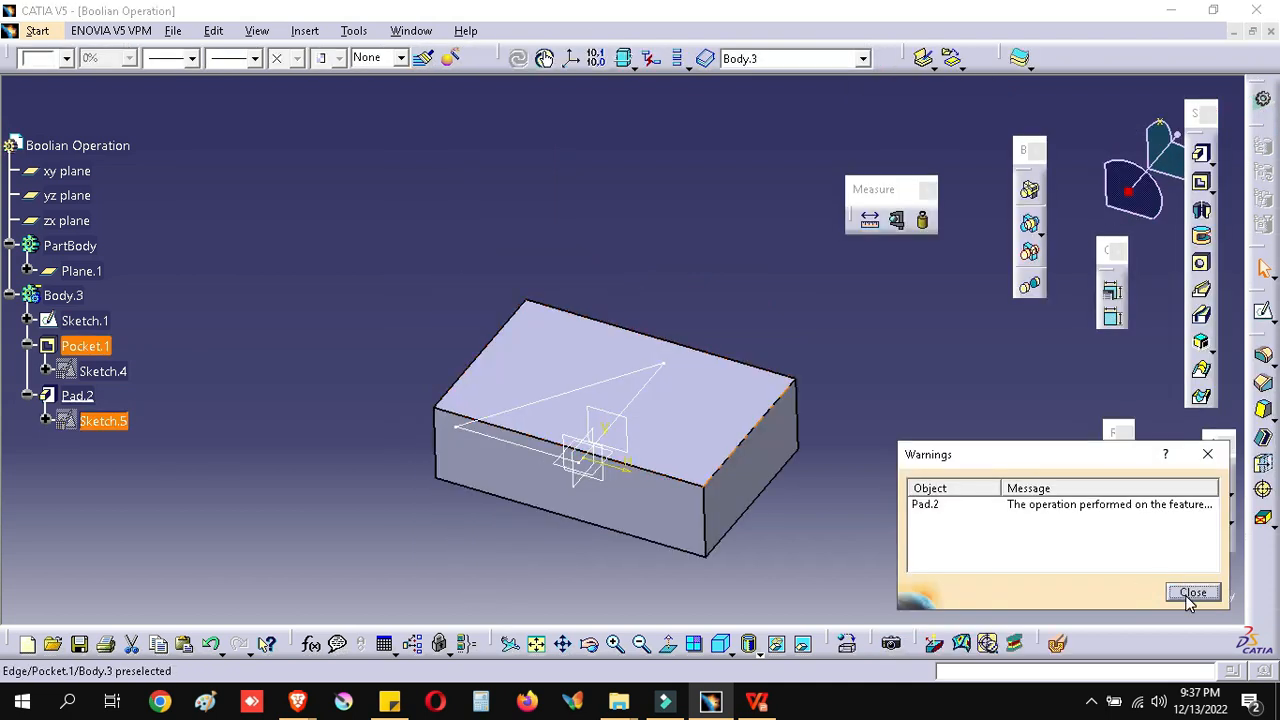
{"action": "left_click", "coordinate": [1192, 594]}
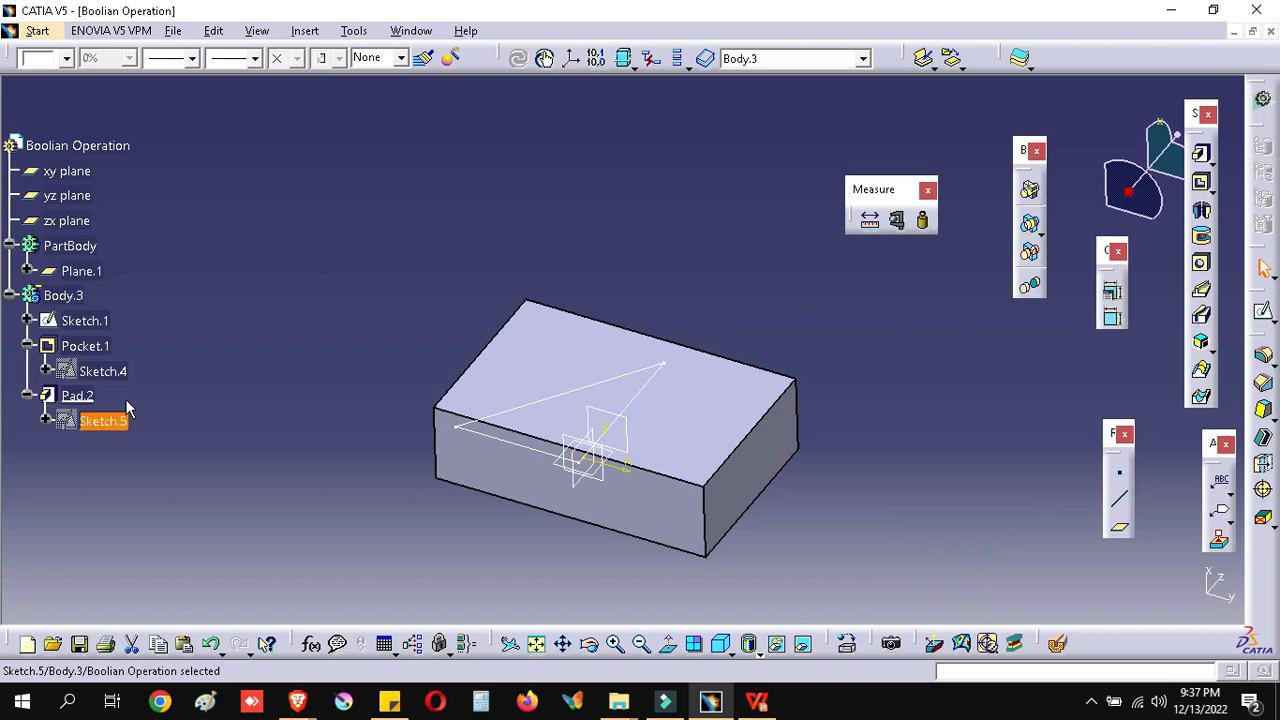
Examine the block from another angle and review the definition and available options of Pad.2
{"action": "right_click", "coordinate": [68, 397]}
{"action": "left_click", "coordinate": [300, 242]}
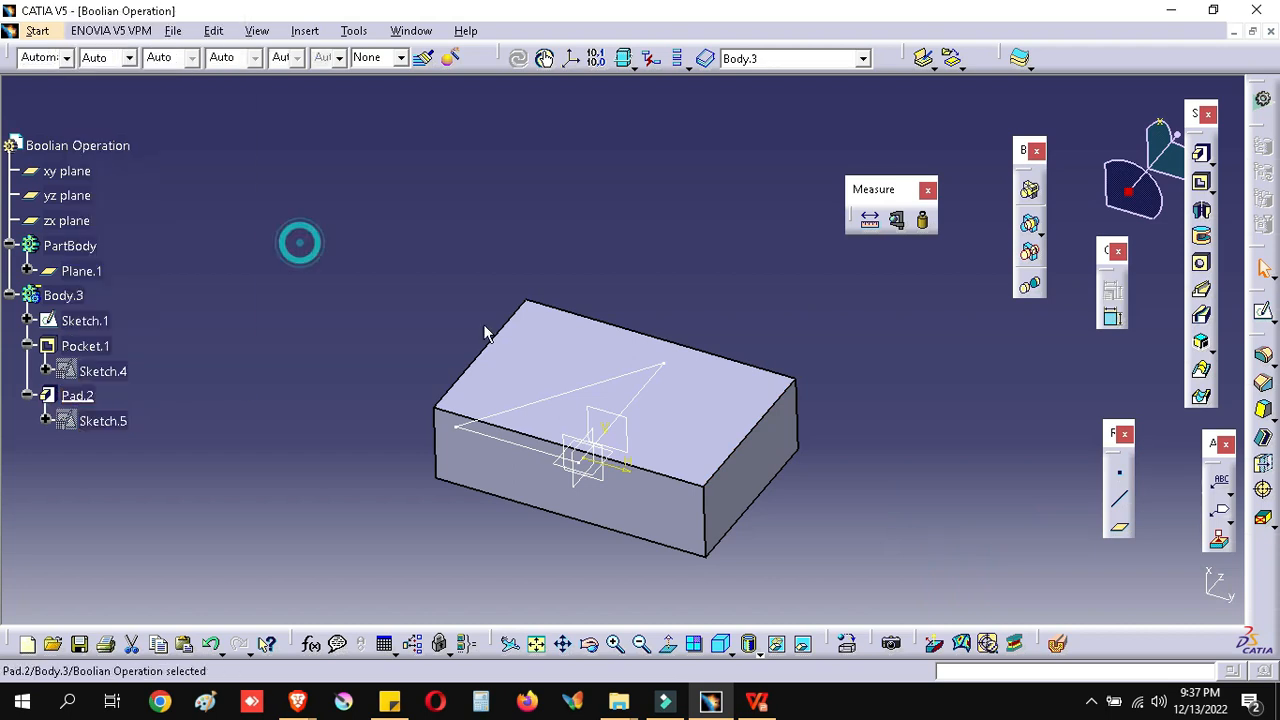
{"action": "left_click", "coordinate": [484, 333]}
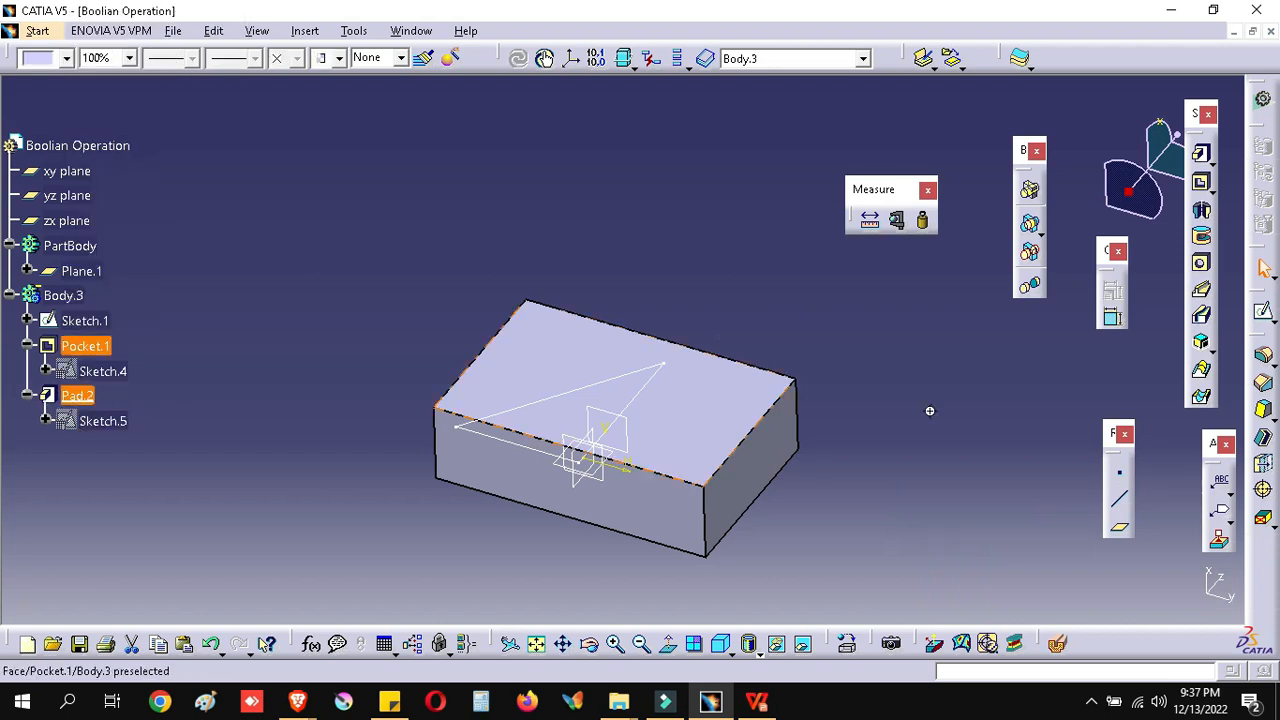
{"action": "mouse_move", "coordinate": [600, 430]}
{"action": "middle_mouse_down"}
{"action": "mouse_move", "coordinate": [646, 429]}
{"action": "mouse_move", "coordinate": [620, 436]}
{"action": "middle_mouse_up"}
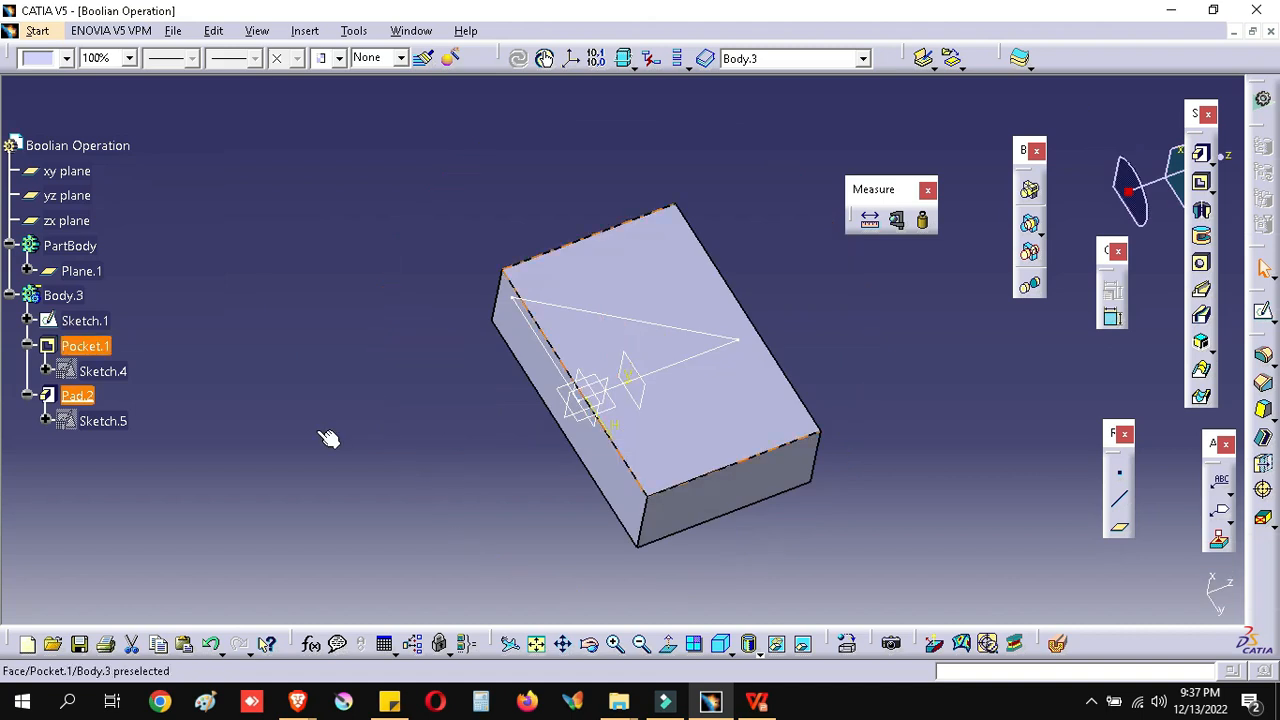
{"action": "double_click", "coordinate": [78, 397]}
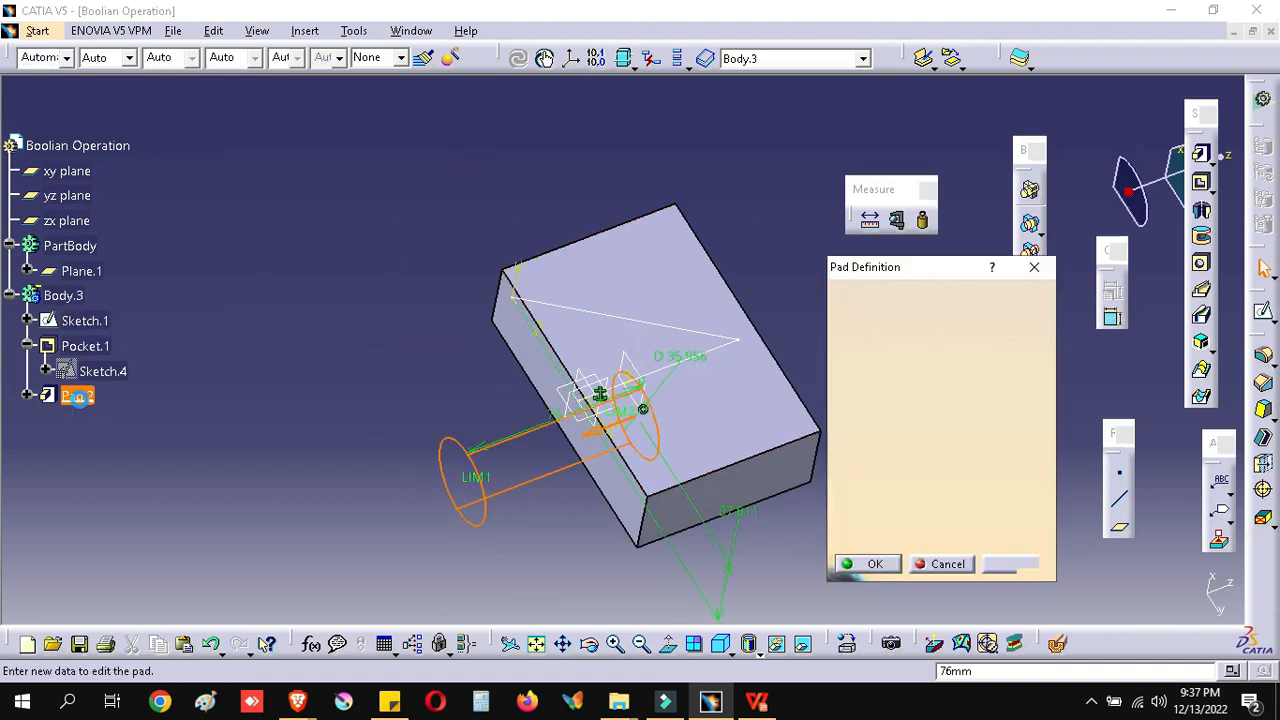
{"action": "left_click", "coordinate": [868, 565]}
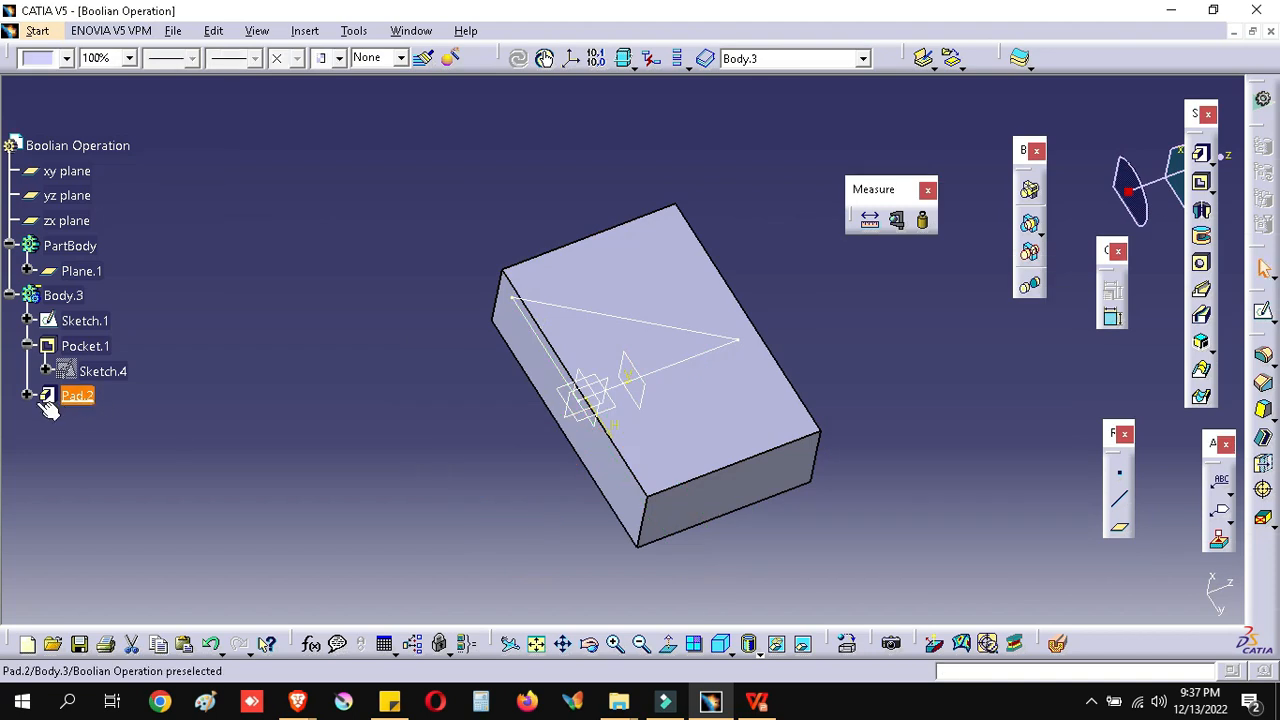
{"action": "left_click", "coordinate": [27, 396]}
{"action": "right_click", "coordinate": [76, 400]}
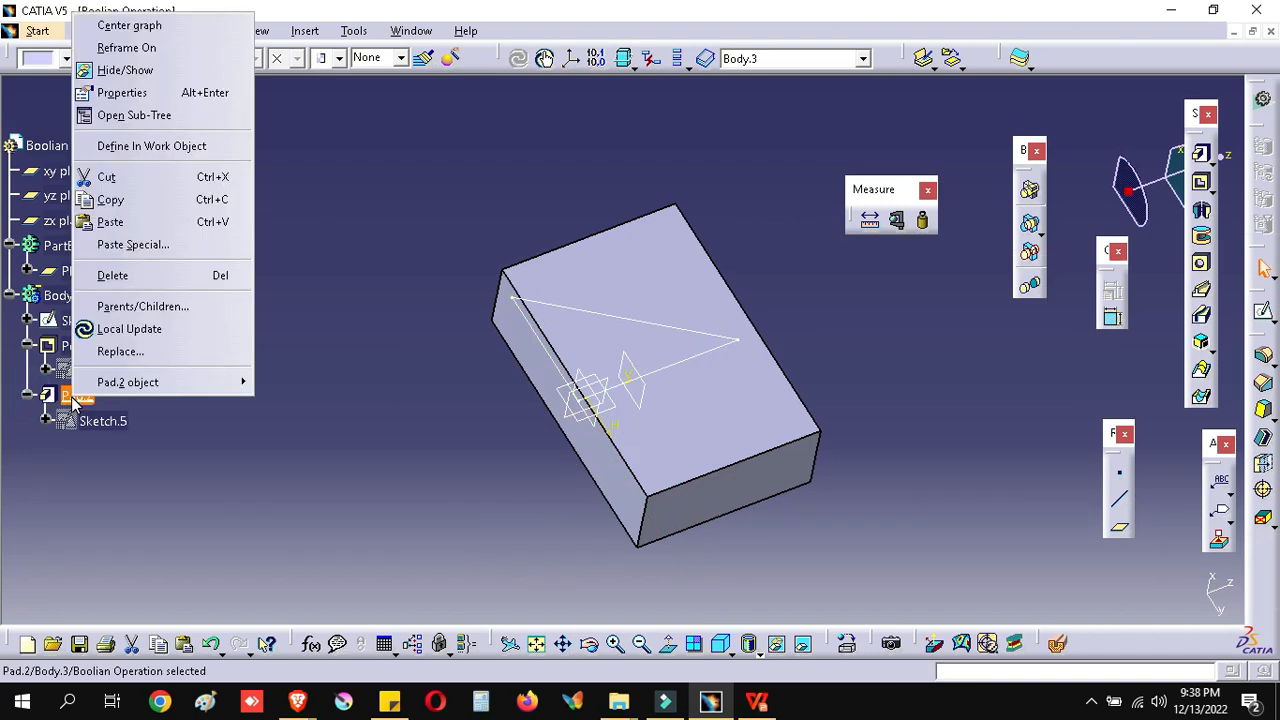
{"action": "left_click", "coordinate": [367, 515]}
Enable Mirrored extent in the definition of Pad.2 and accept the pad
{"action": "double_click", "coordinate": [565, 461]}
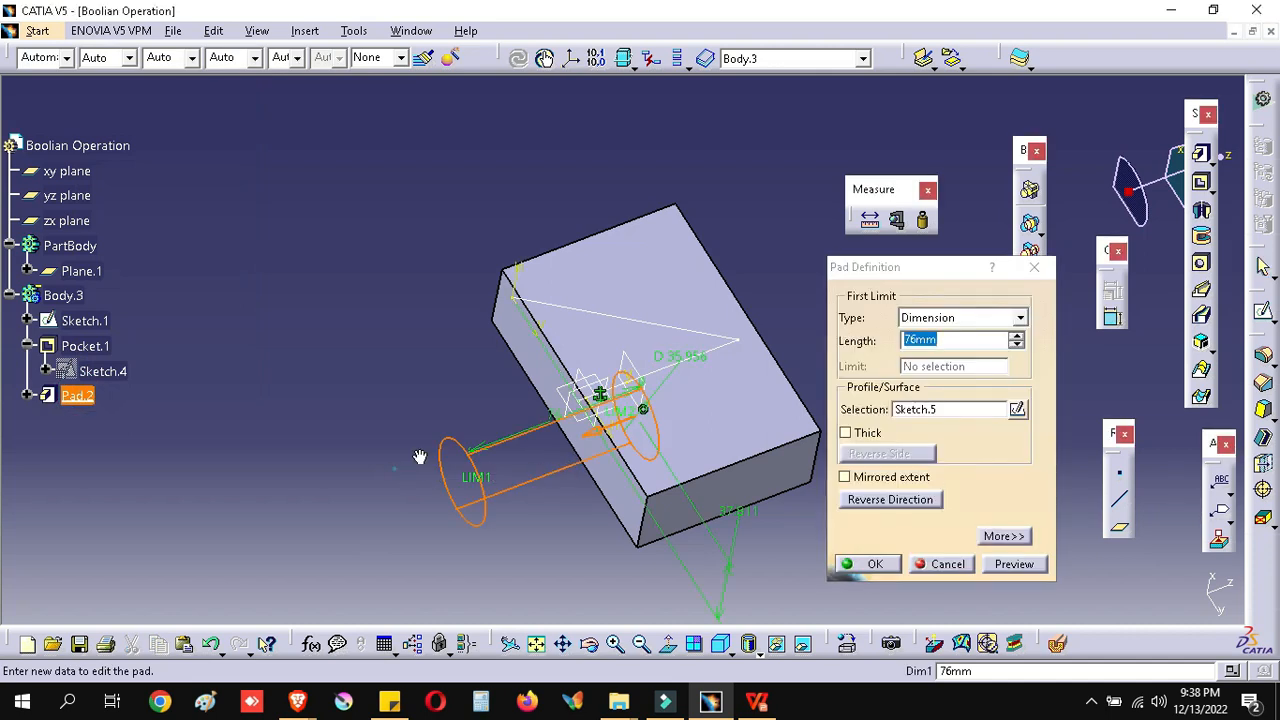
{"action": "middle_click_drag", "start_coordinate": [586, 363], "coordinate": [582, 256]}
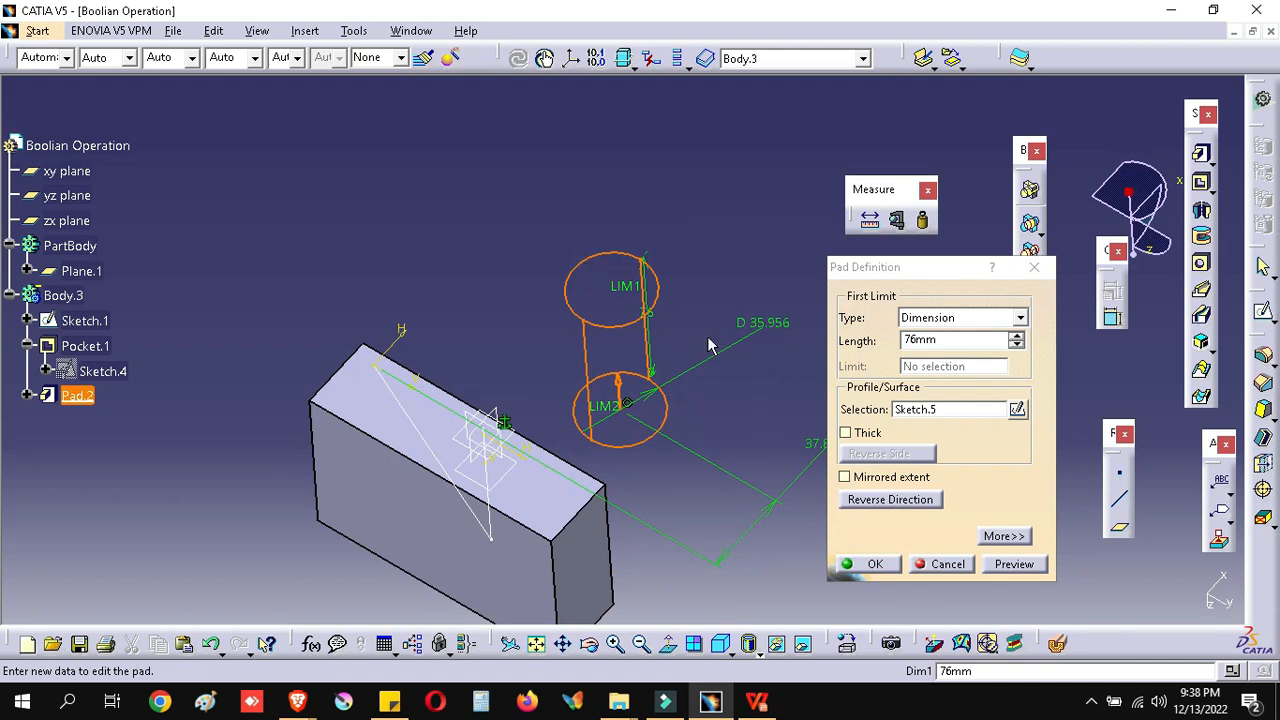
{"action": "left_click", "coordinate": [881, 480]}
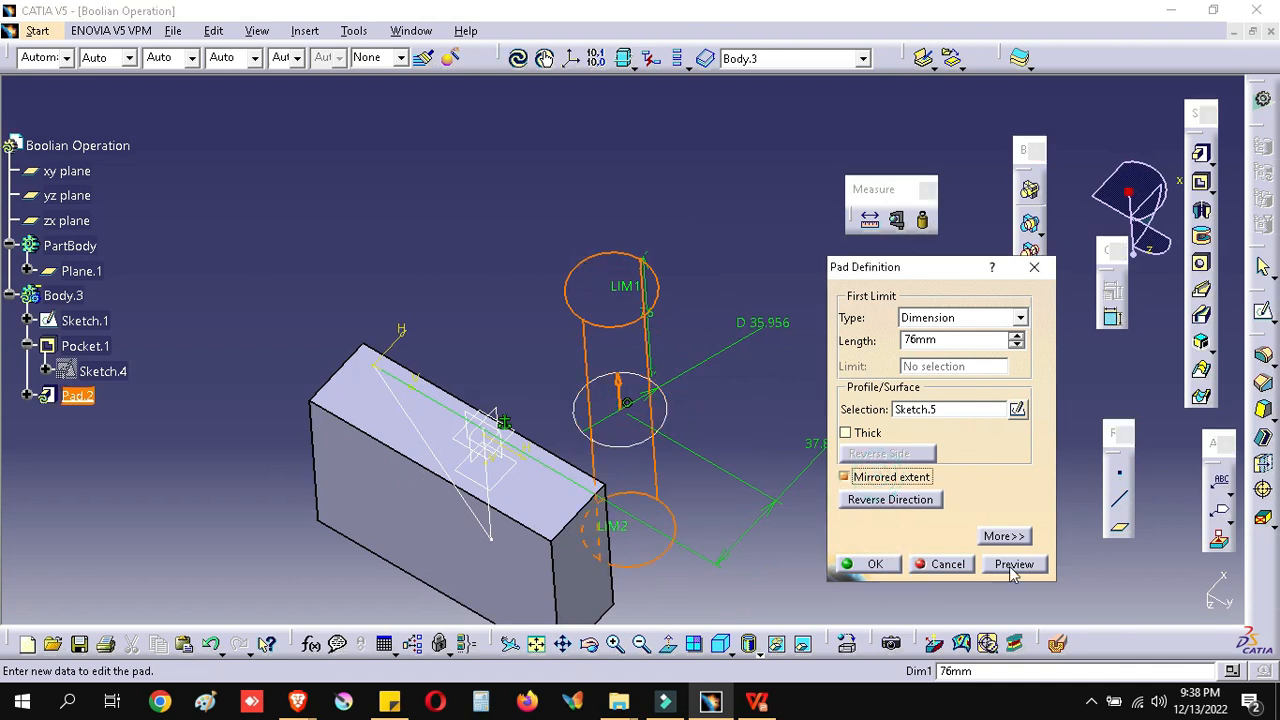
{"action": "left_click", "coordinate": [873, 562]}
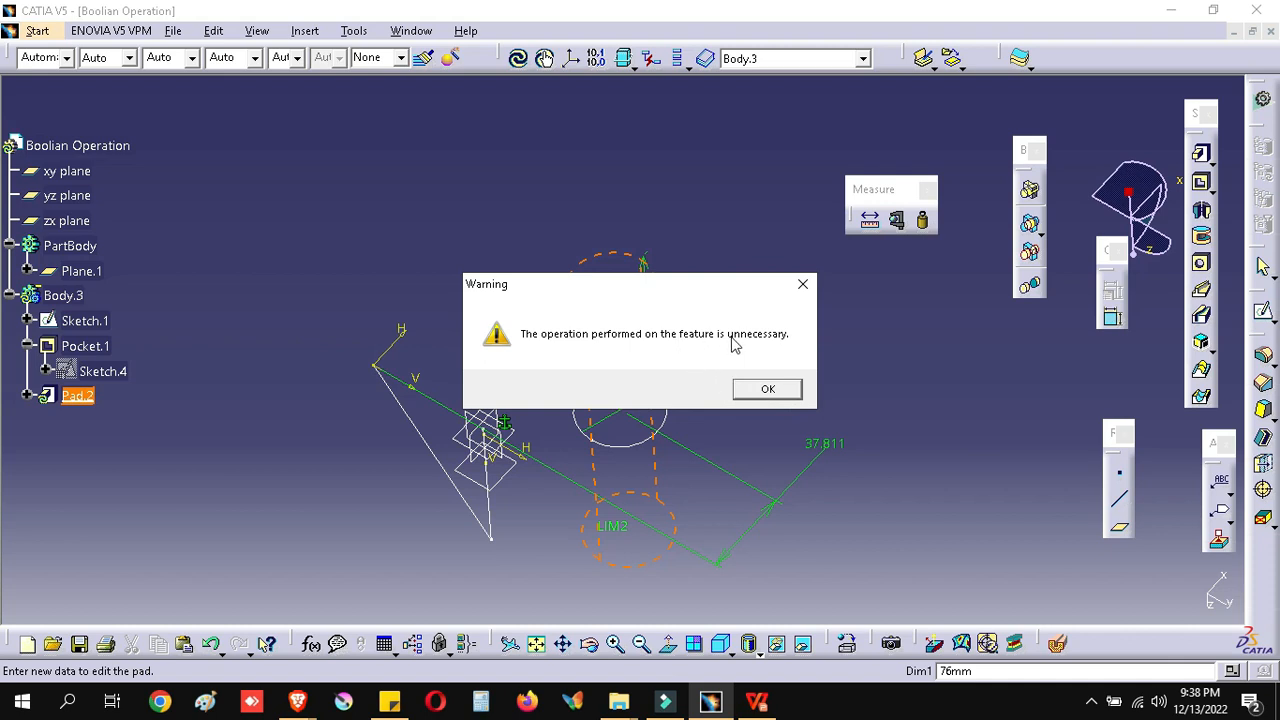
{"action": "left_click", "coordinate": [780, 391]}
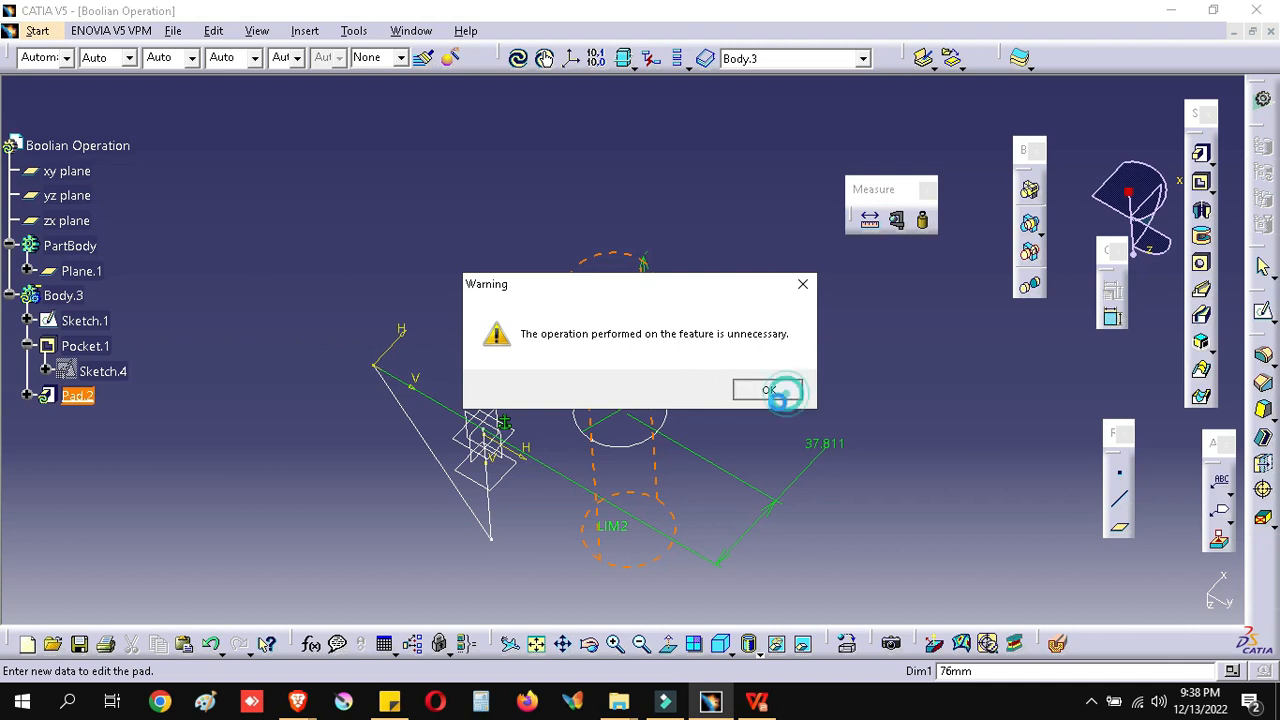
{"action": "middle_click_drag", "start_coordinate": [574, 458], "coordinate": [556, 457]}
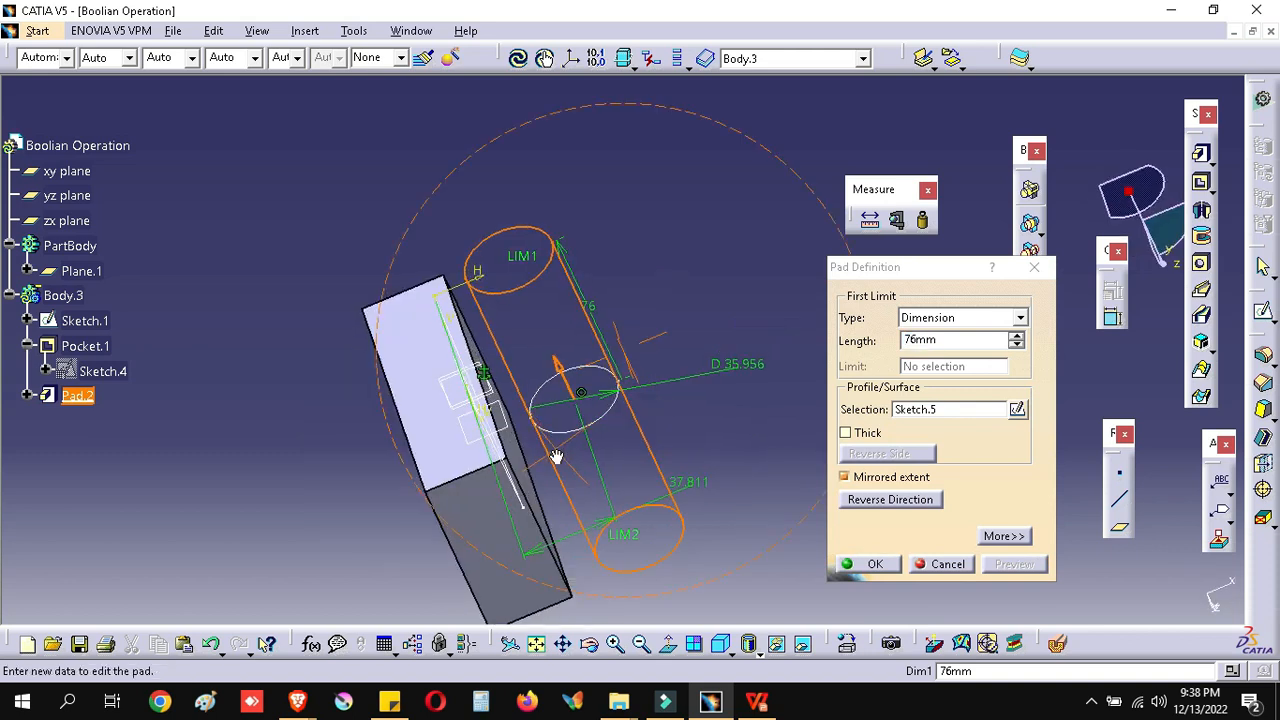
{"action": "left_click", "coordinate": [860, 565]}
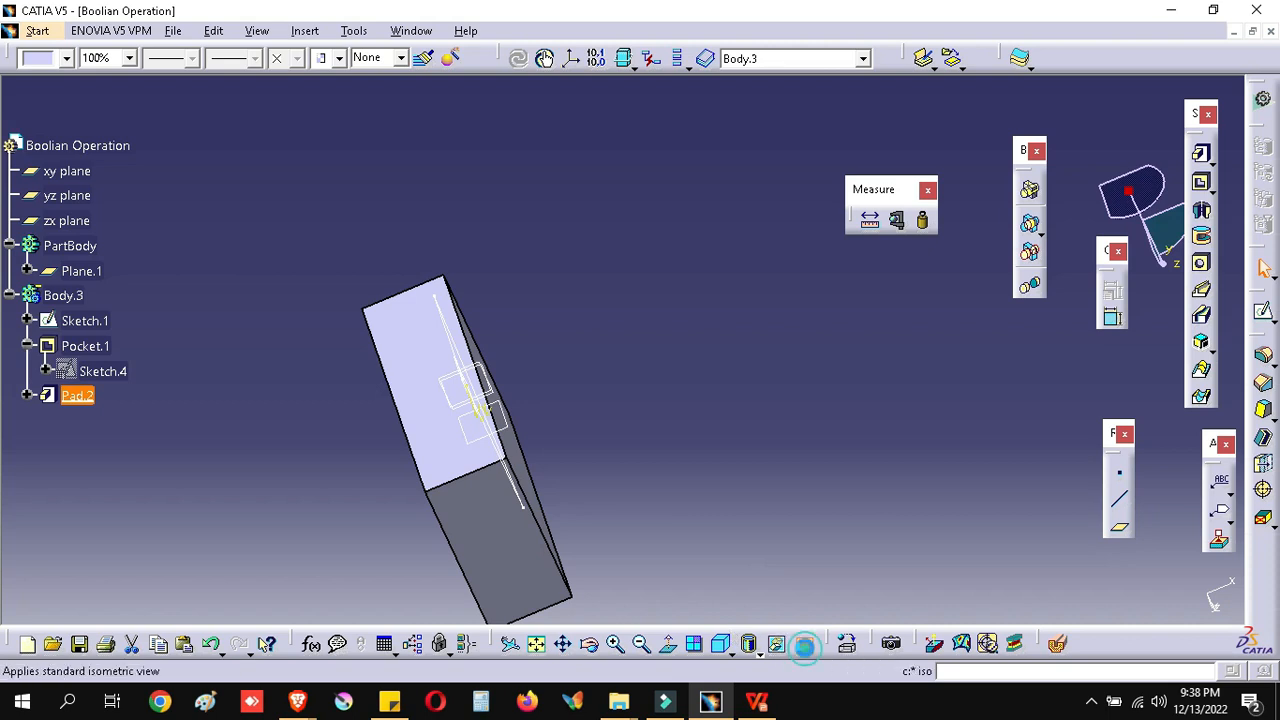
Make the hidden Sketch.5 under Pad.2 visible in the model
{"action": "left_click", "coordinate": [778, 645]}
{"action": "left_click", "coordinate": [778, 645]}
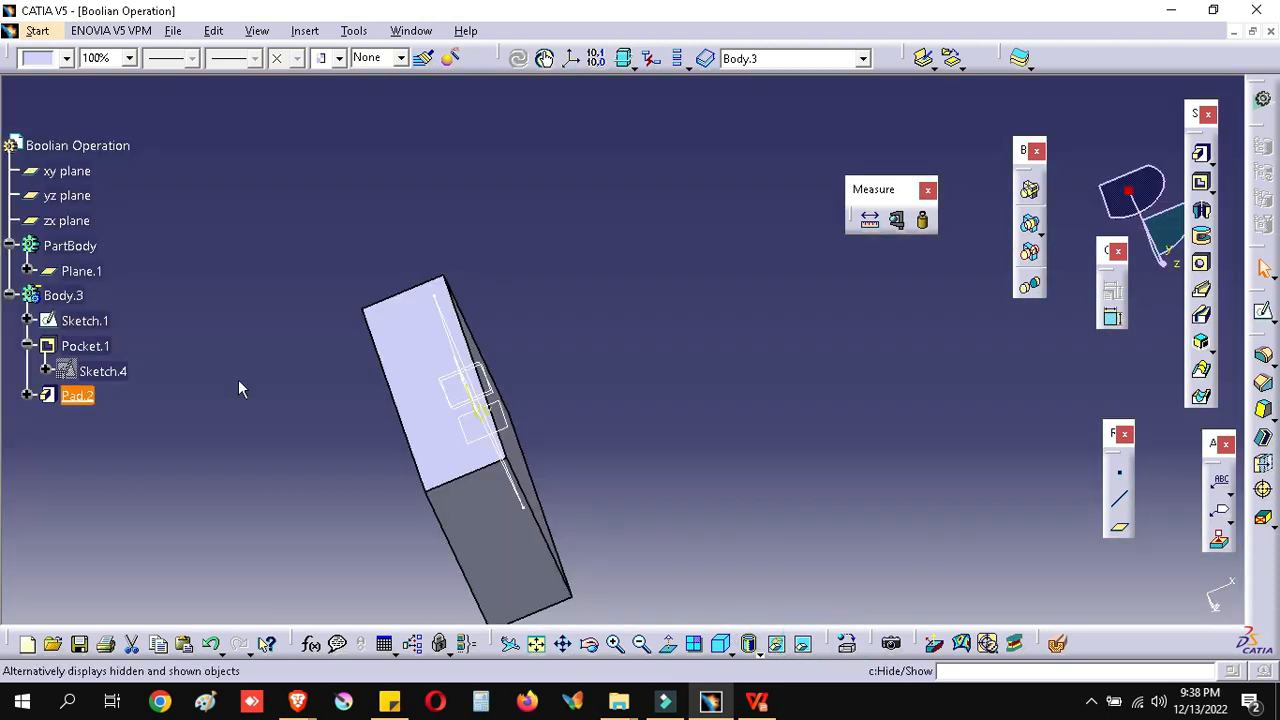
{"action": "left_click", "coordinate": [27, 395]}
{"action": "right_click", "coordinate": [117, 425]}
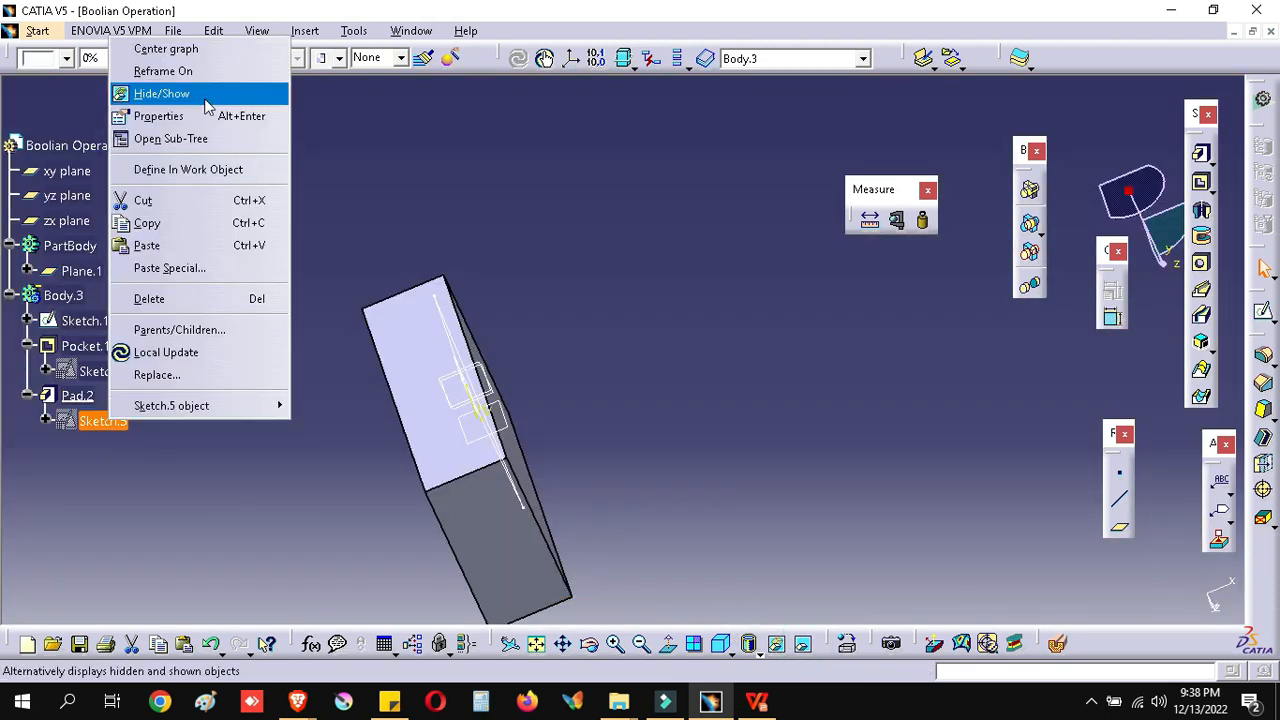
{"action": "left_click", "coordinate": [170, 96]}
Save the part as Boolian Operation.CATPart in the Cat Work folder and close the document
{"action": "key", "text": "ctrl+s"}
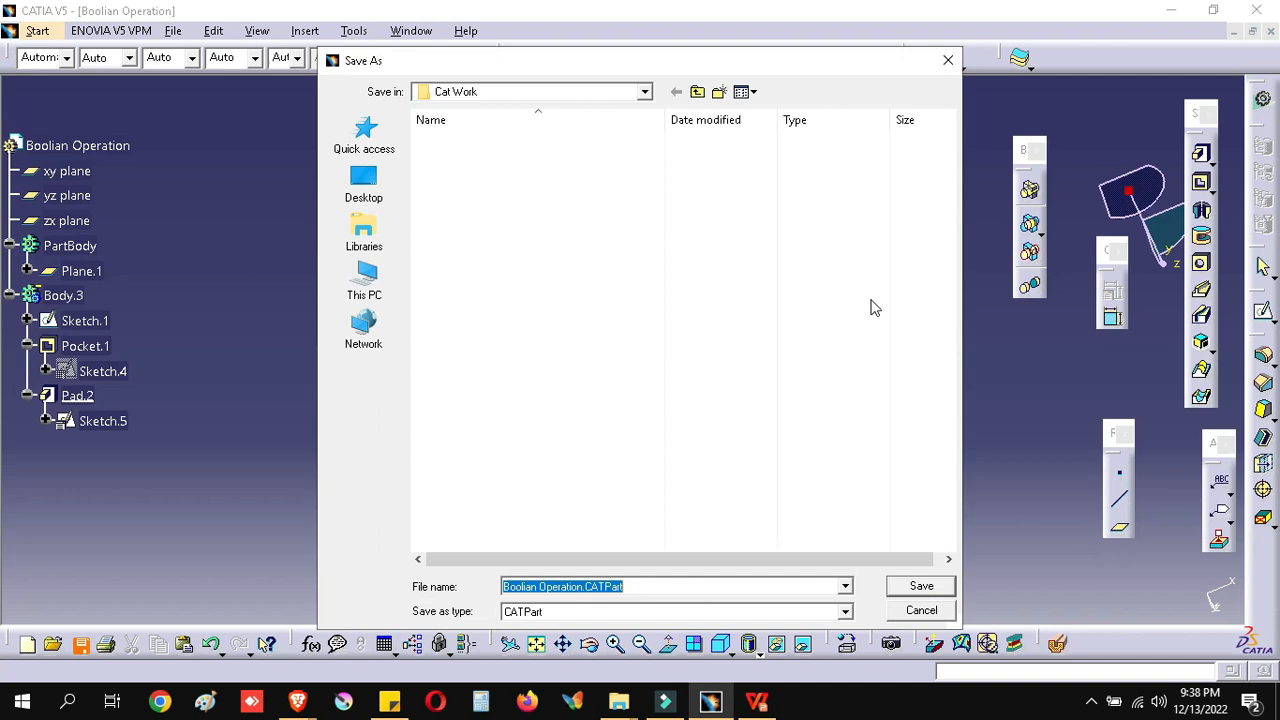
{"action": "left_click", "coordinate": [901, 591]}
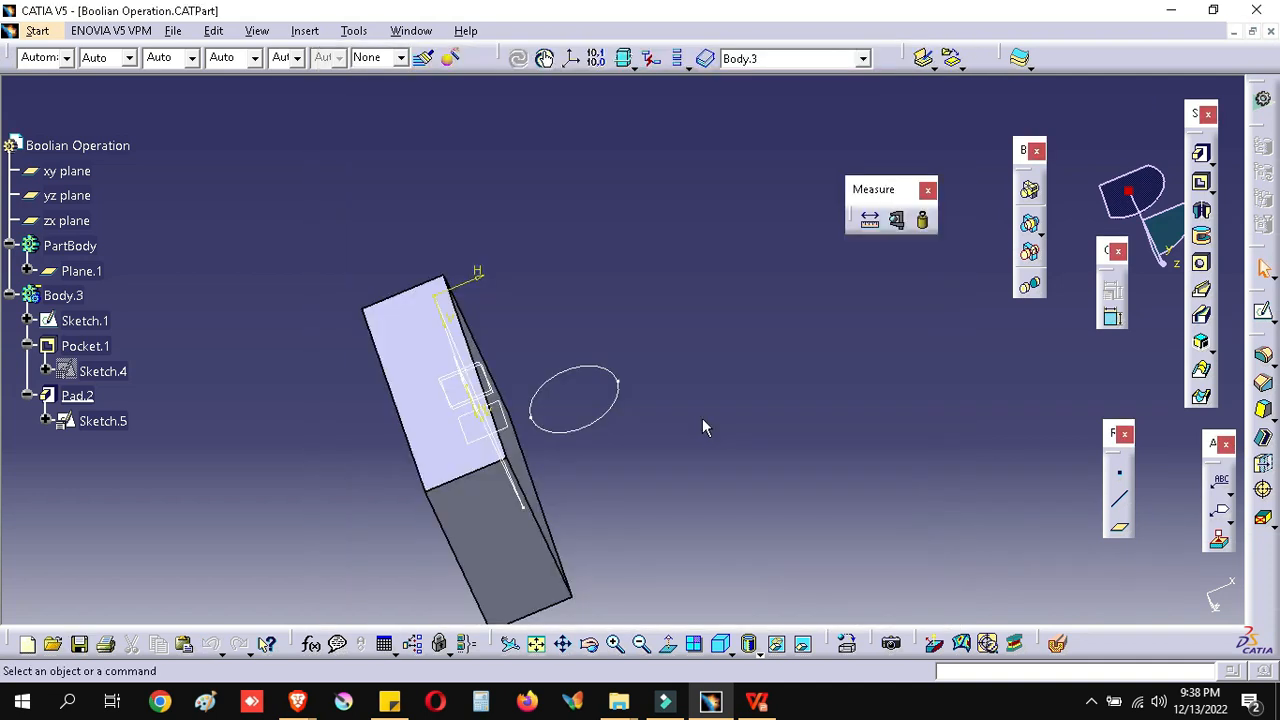
{"action": "left_click", "coordinate": [1270, 31]}
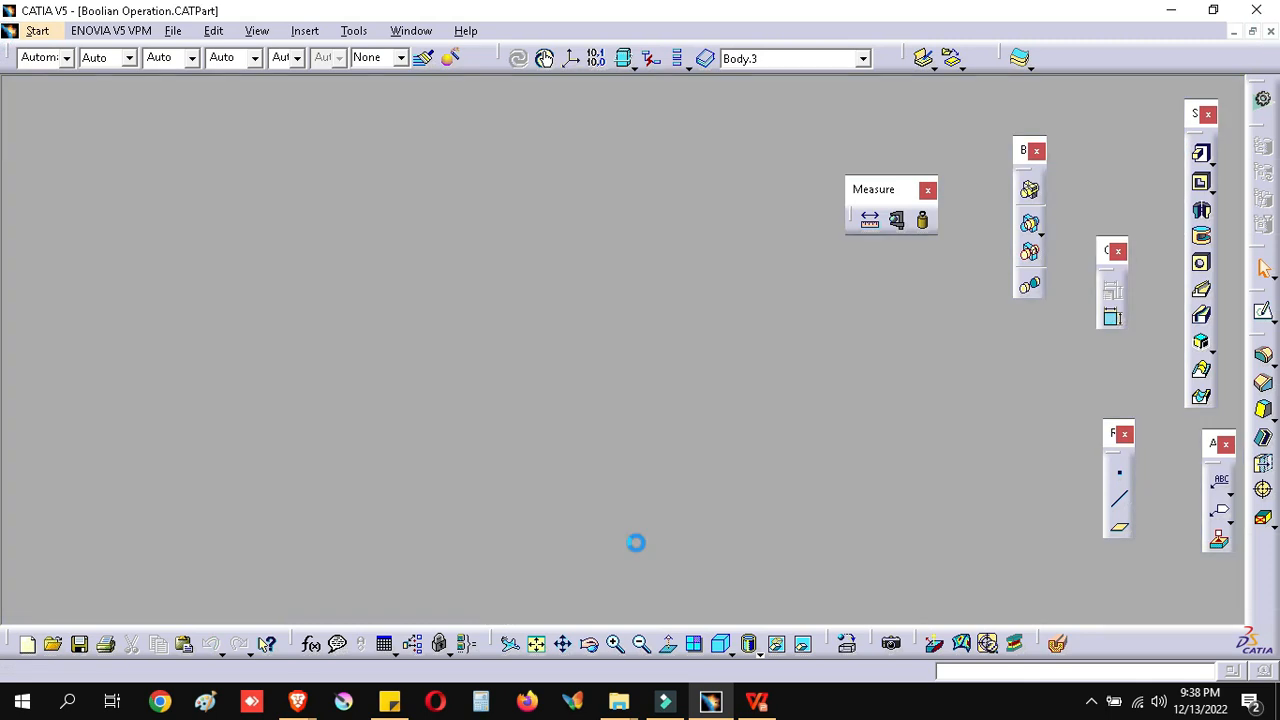
Switch to File Explorer, go to the Cat Work folder in CAD Classes, and reopen Boolian Operation.CATPart in CATIA
{"action": "mouse_move", "coordinate": [620, 703]}
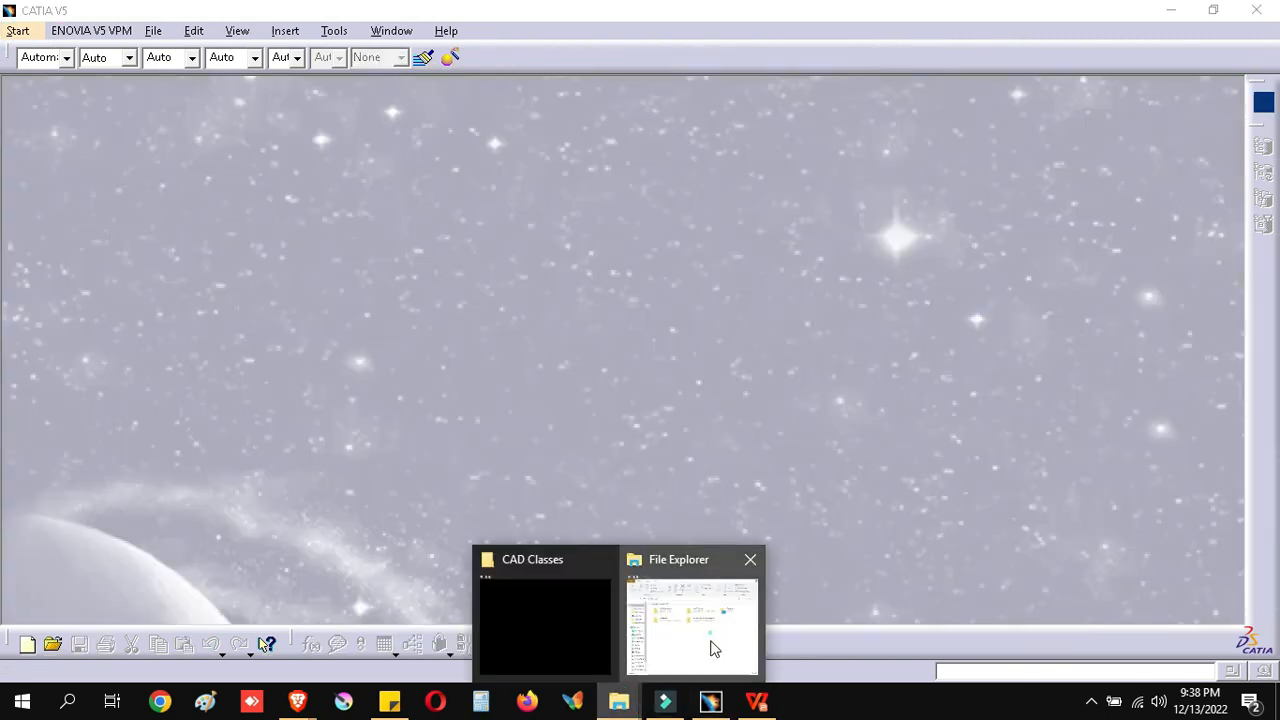
{"action": "left_click", "coordinate": [709, 643]}
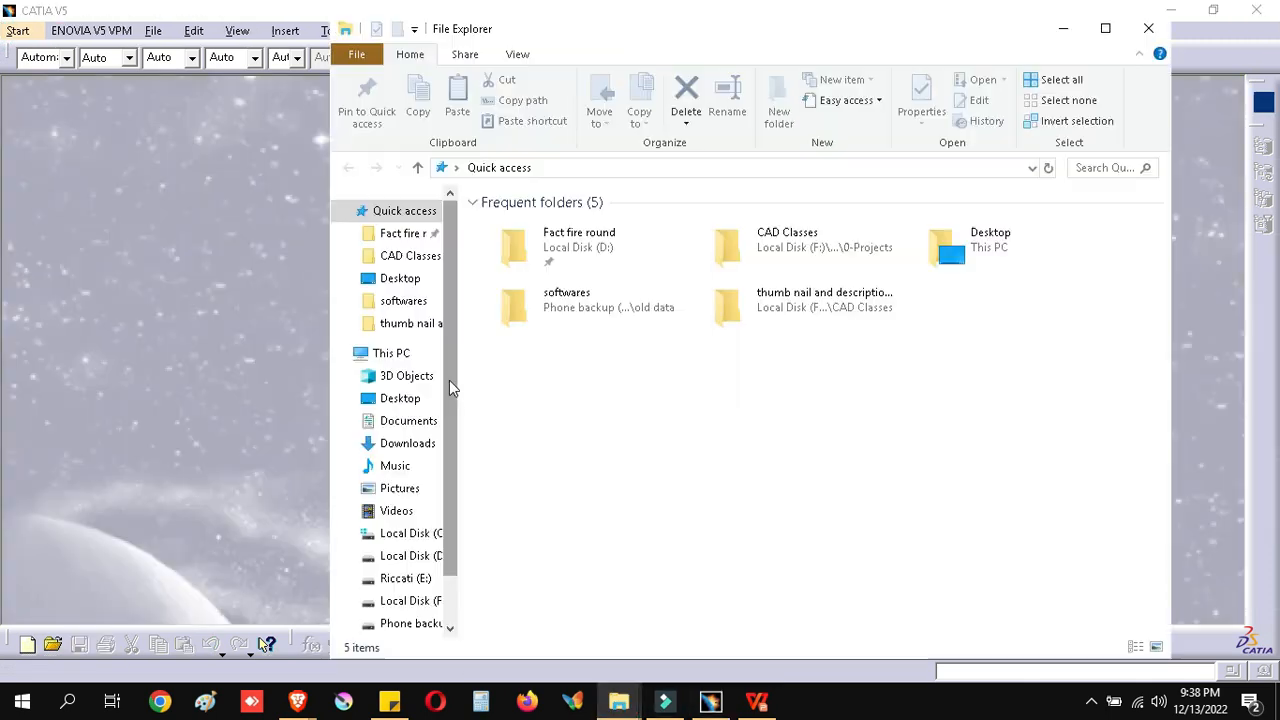
{"action": "left_click", "coordinate": [1148, 28]}
{"action": "left_click", "coordinate": [618, 703]}
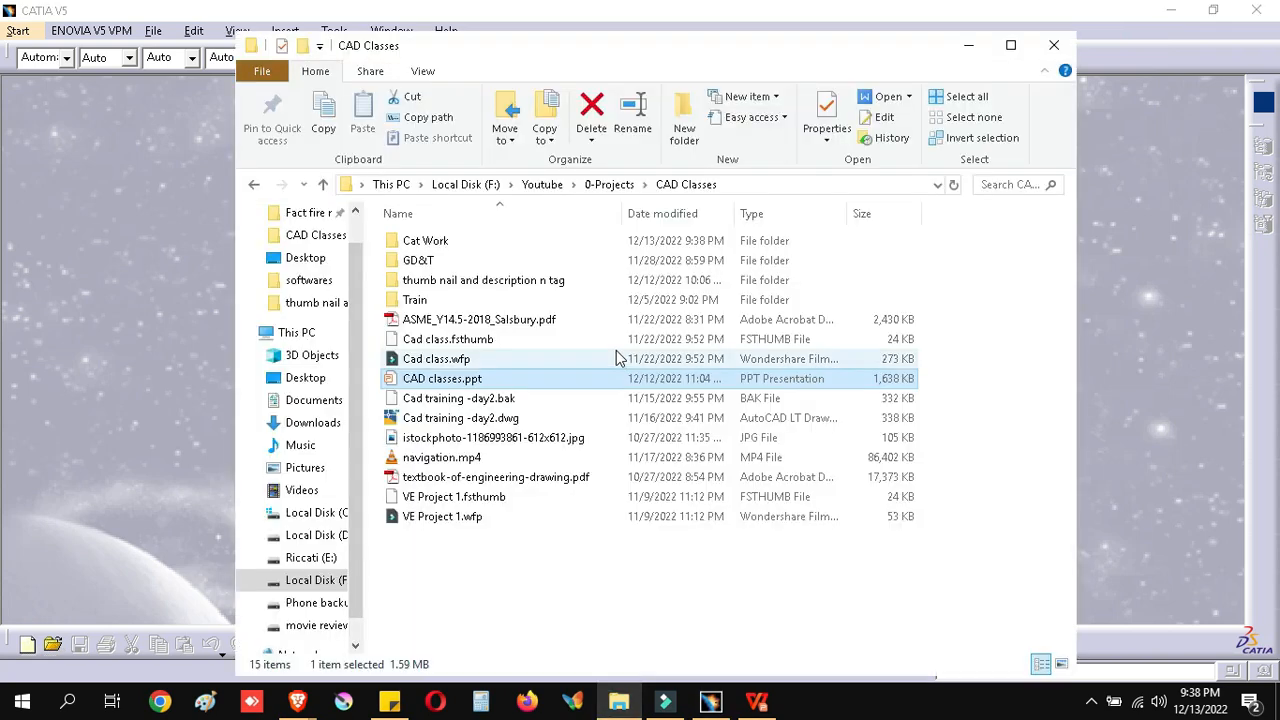
{"action": "double_click", "coordinate": [421, 245]}
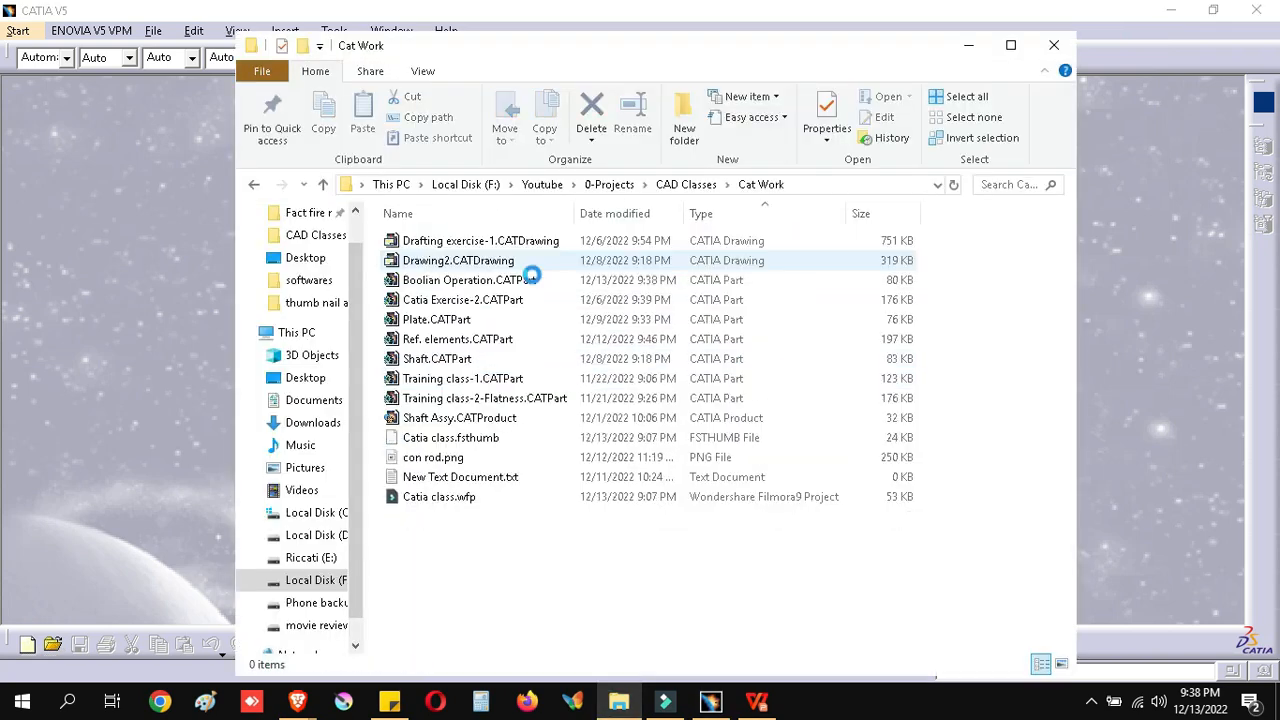
{"action": "left_click_drag", "start_coordinate": [455, 281], "coordinate": [95, 372]}
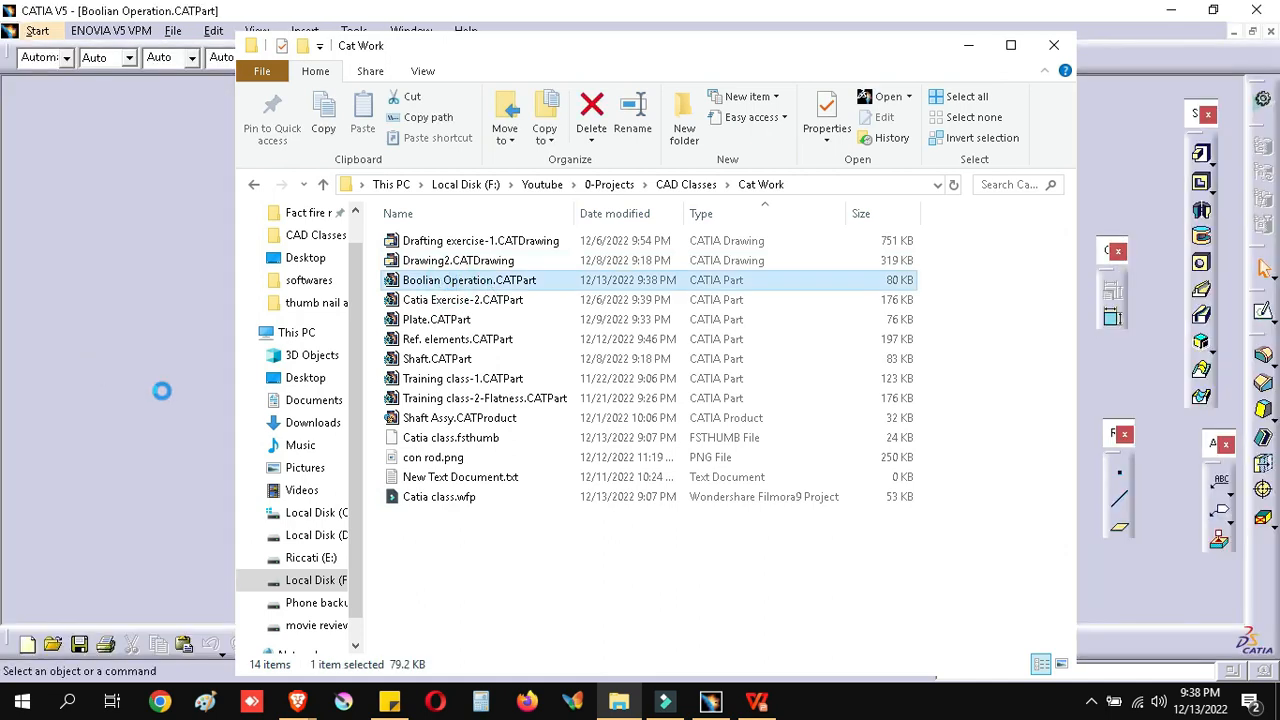
{"action": "left_click", "coordinate": [165, 333]}
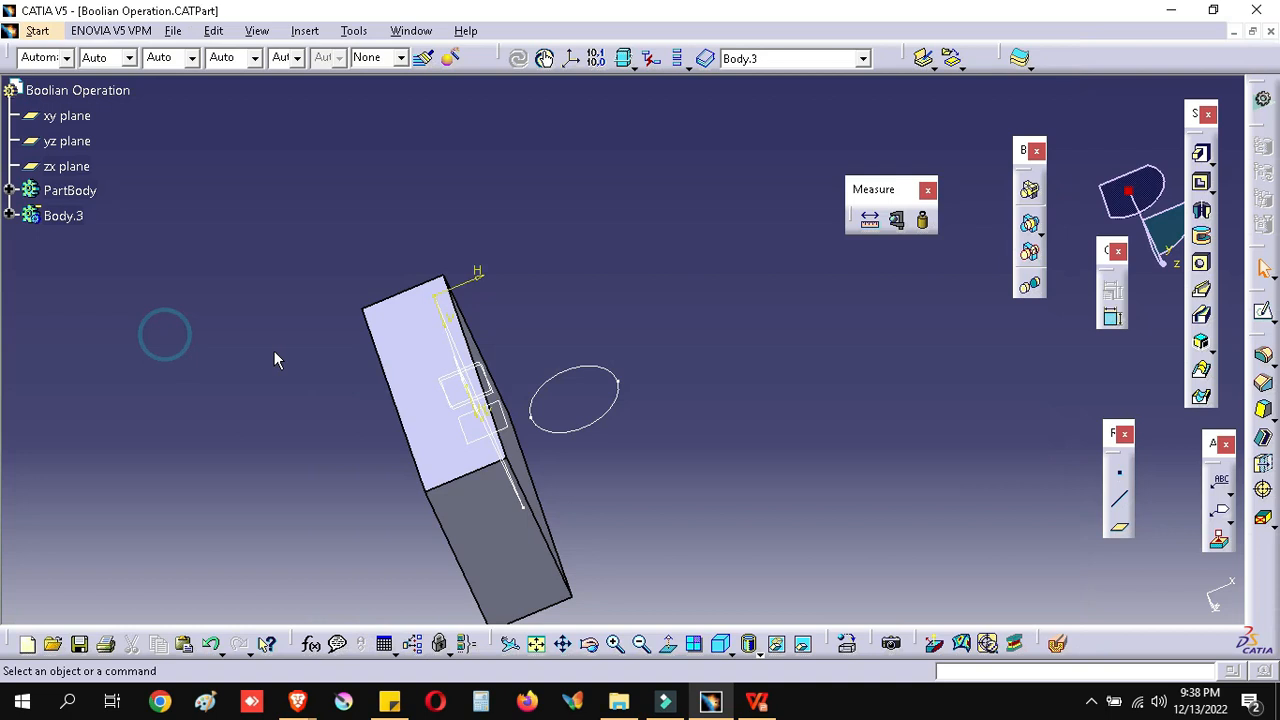
Review the full definition of Pad.2 under Body.3, including the second limit and direction options, and close it
{"action": "left_click", "coordinate": [11, 215]}
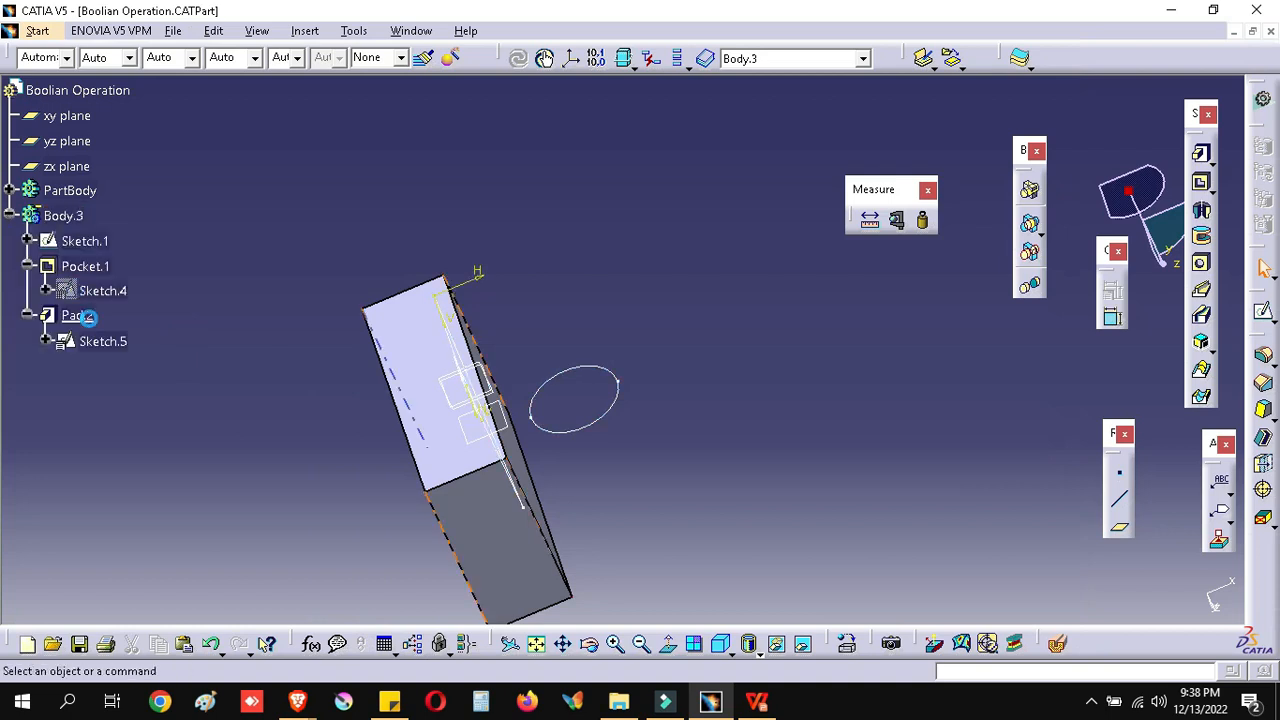
{"action": "double_click", "coordinate": [78, 315]}
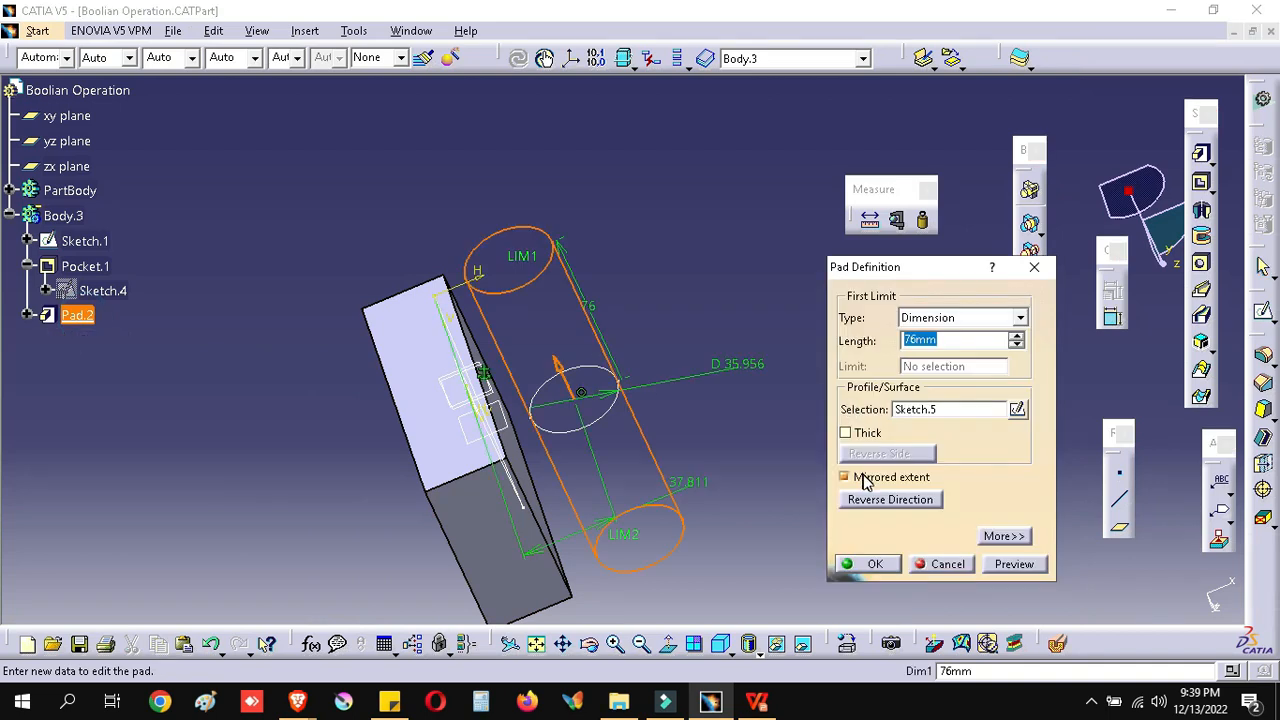
{"action": "left_click", "coordinate": [1005, 537]}
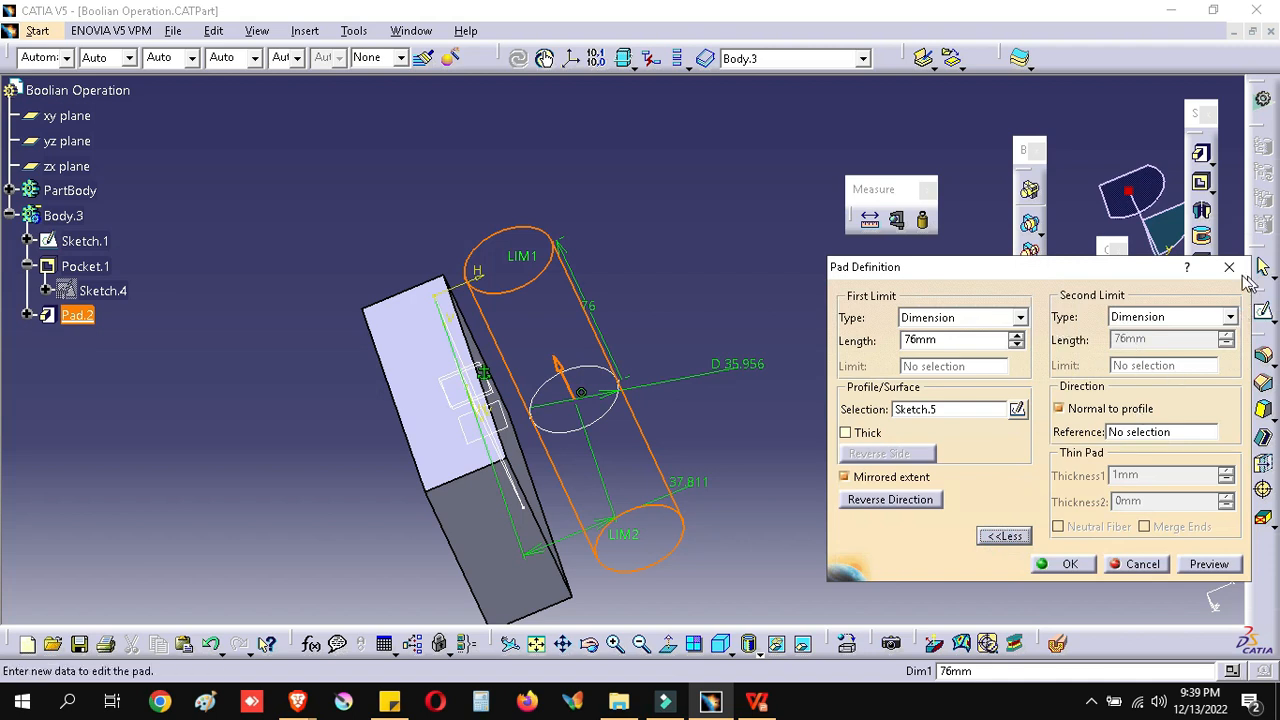
{"action": "left_click", "coordinate": [1237, 276]}
Open Sketch.5 of Pad.2 for editing and run Sketch Analysis on it
{"action": "left_click", "coordinate": [27, 315]}
{"action": "double_click", "coordinate": [77, 315]}
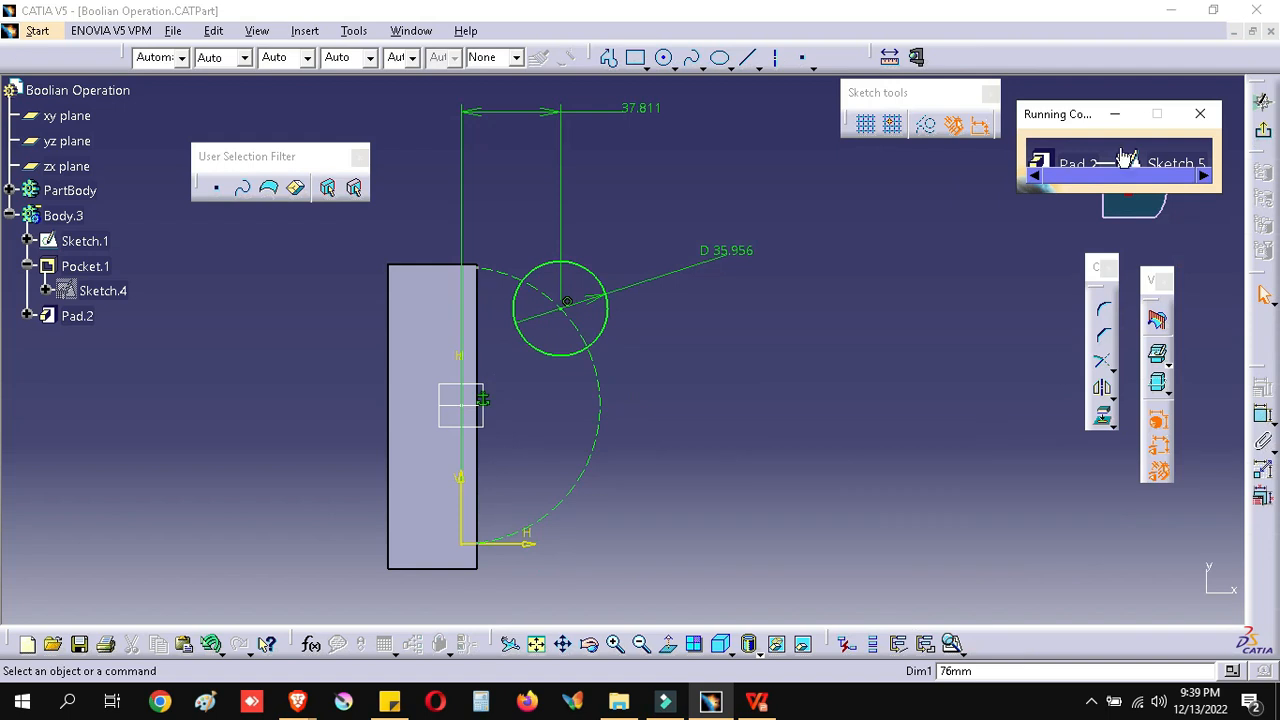
{"action": "left_click_drag", "start_coordinate": [1057, 114], "coordinate": [1050, 93]}
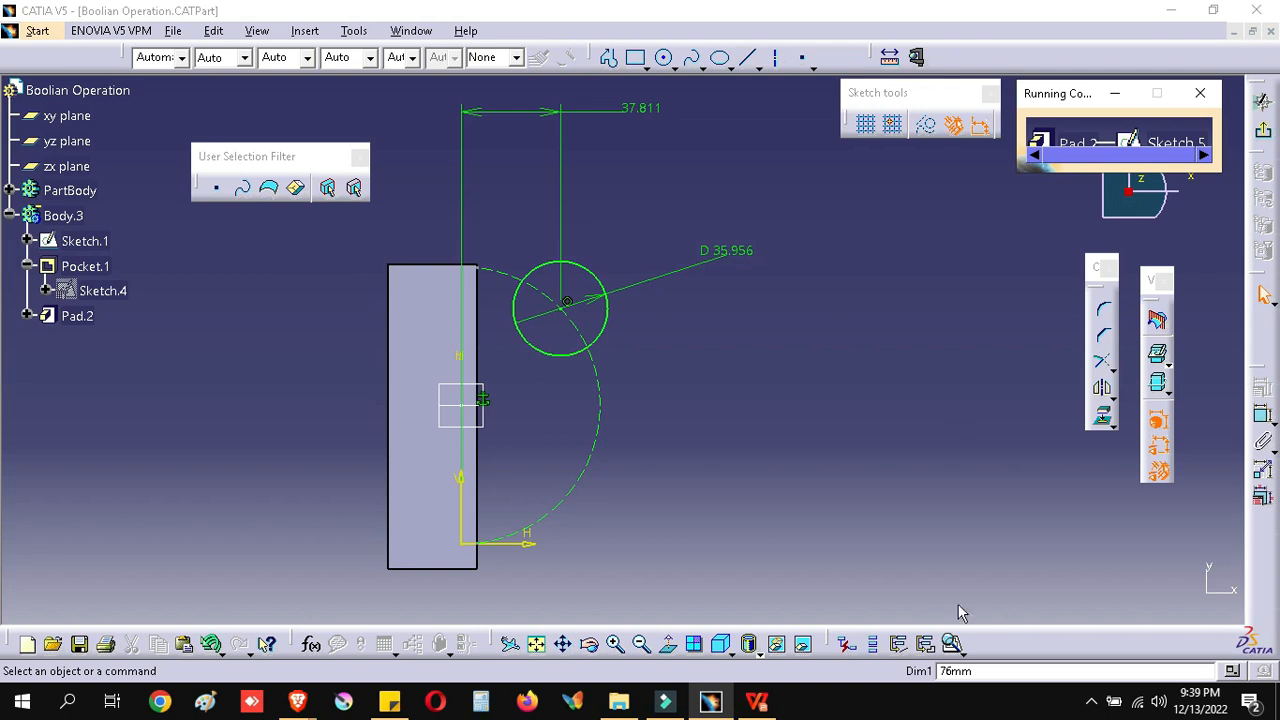
{"action": "left_click", "coordinate": [950, 643]}
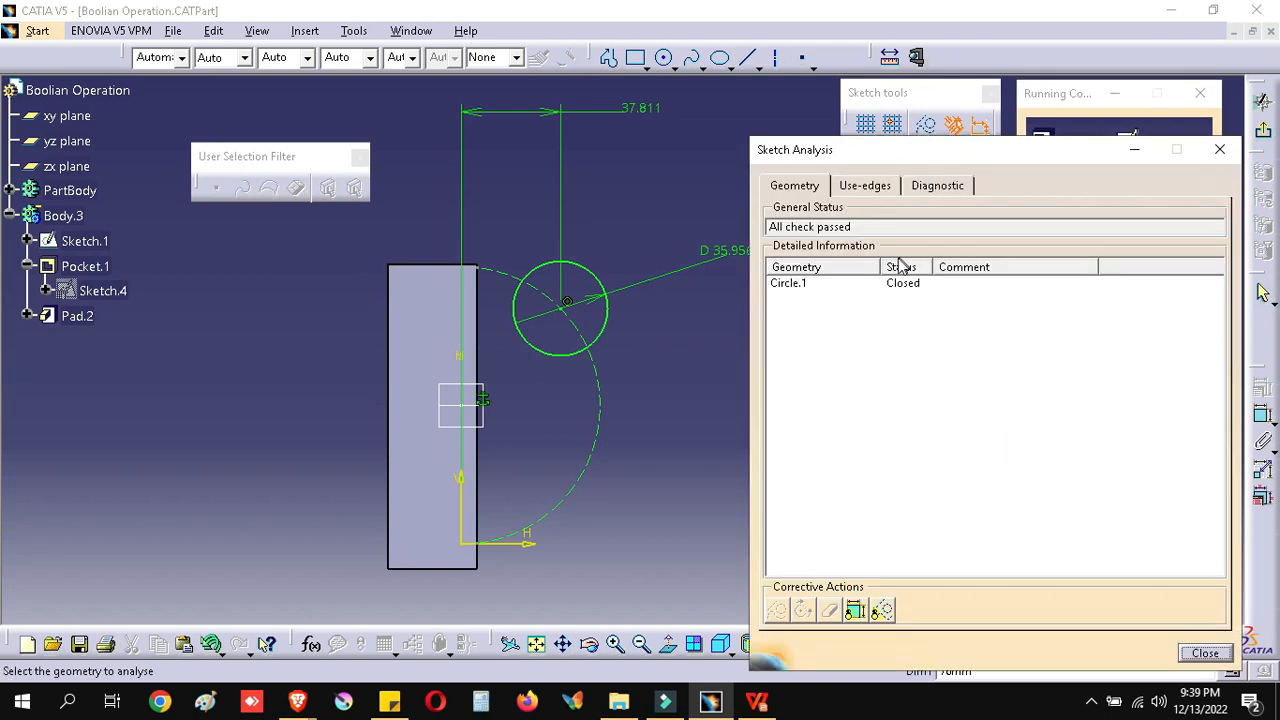
Check the use-edges and constraint diagnostics of Sketch.5's elements, leave the sketch and accept Pad.2
{"action": "left_click", "coordinate": [864, 188]}
{"action": "left_click", "coordinate": [950, 187]}
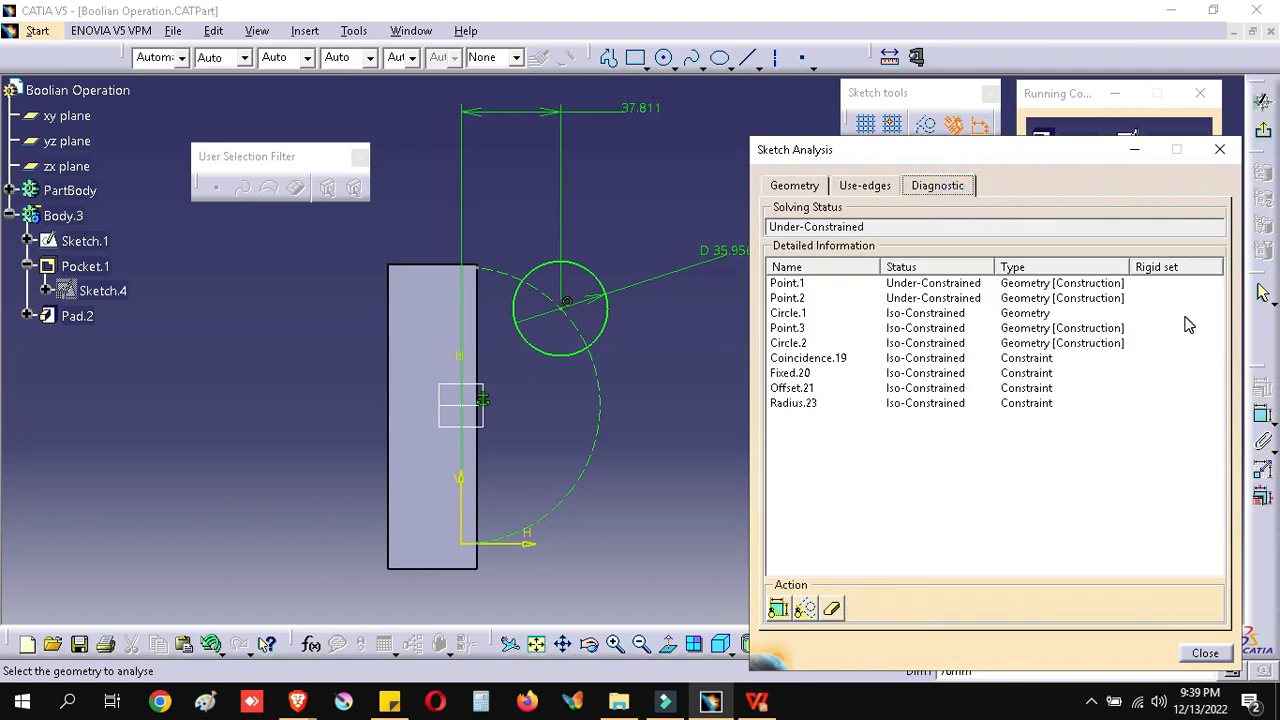
{"action": "left_click", "coordinate": [966, 298]}
{"action": "left_click", "coordinate": [930, 328]}
{"action": "left_click", "coordinate": [925, 373]}
{"action": "left_click", "coordinate": [920, 403]}
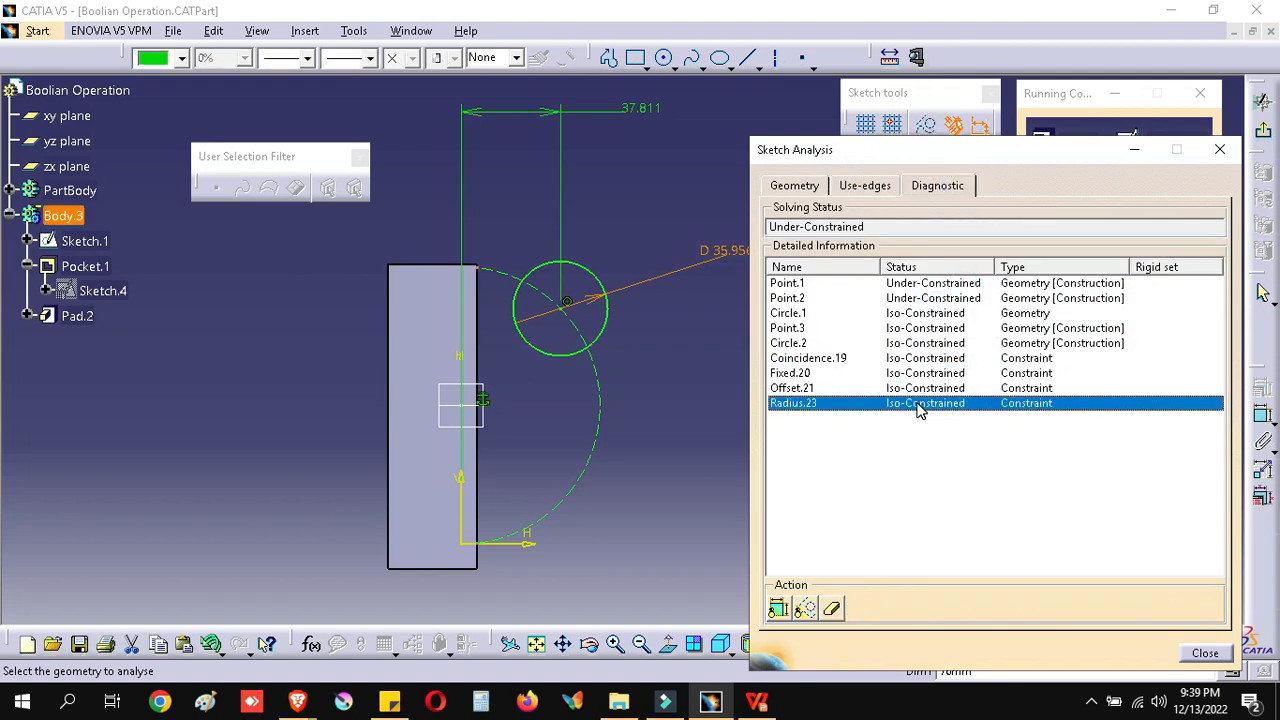
{"action": "left_click", "coordinate": [1203, 655]}
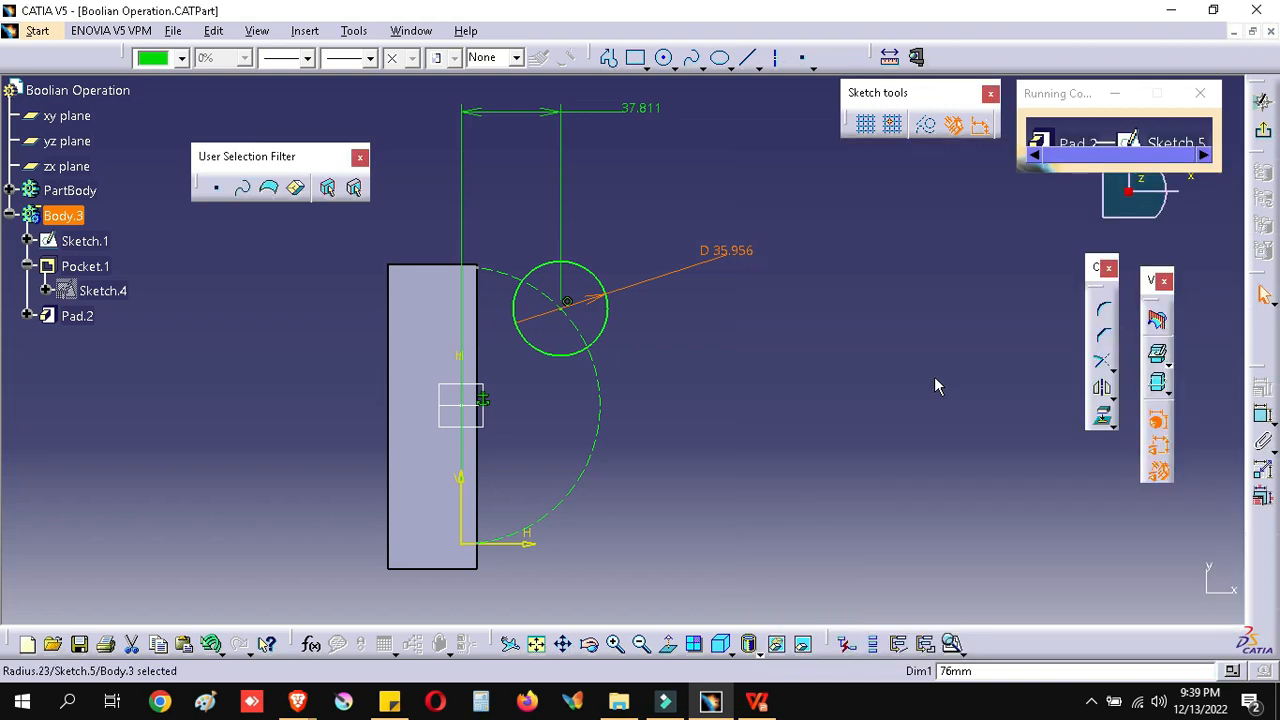
{"action": "left_click", "coordinate": [1261, 131]}
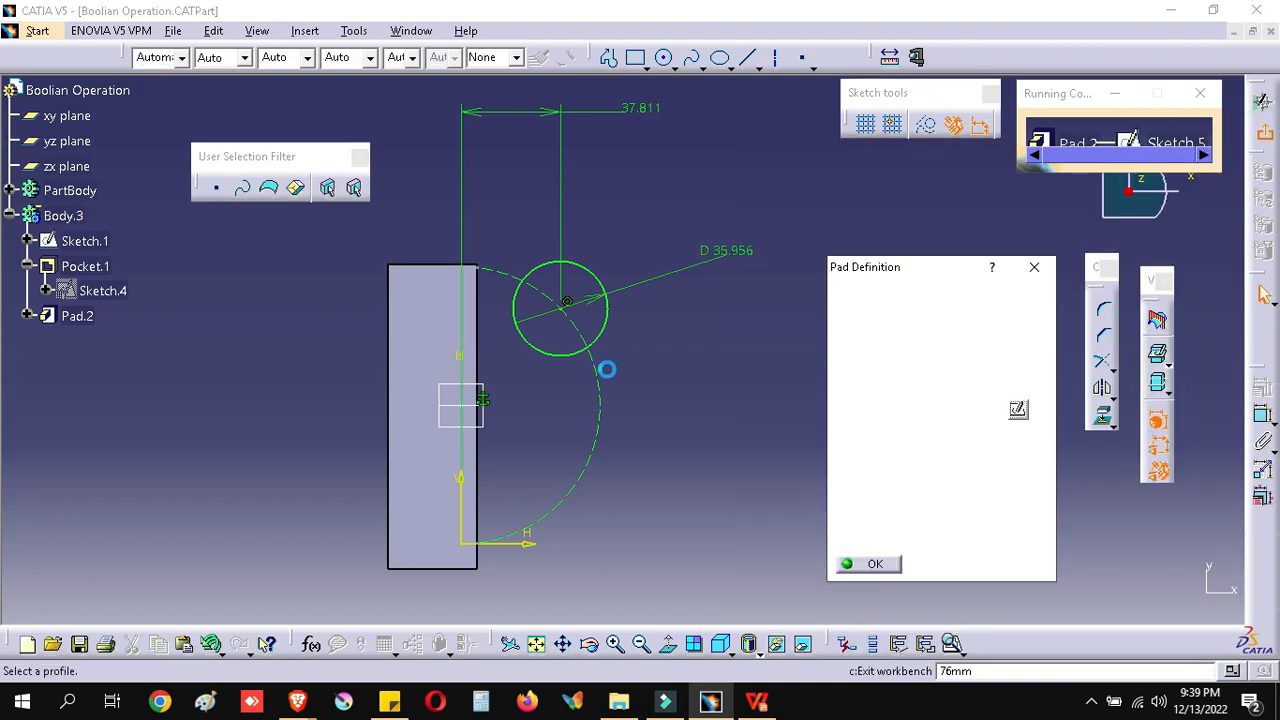
{"action": "left_click", "coordinate": [864, 564]}
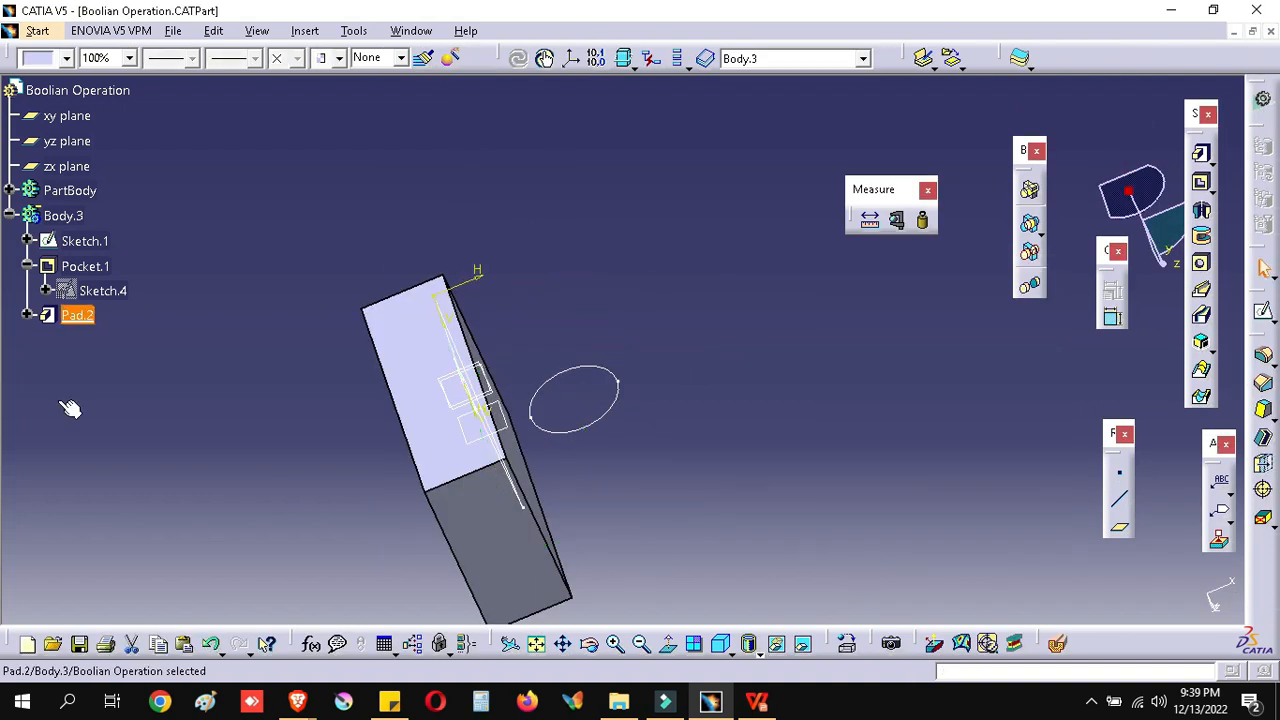
{"action": "left_click", "coordinate": [28, 316]}
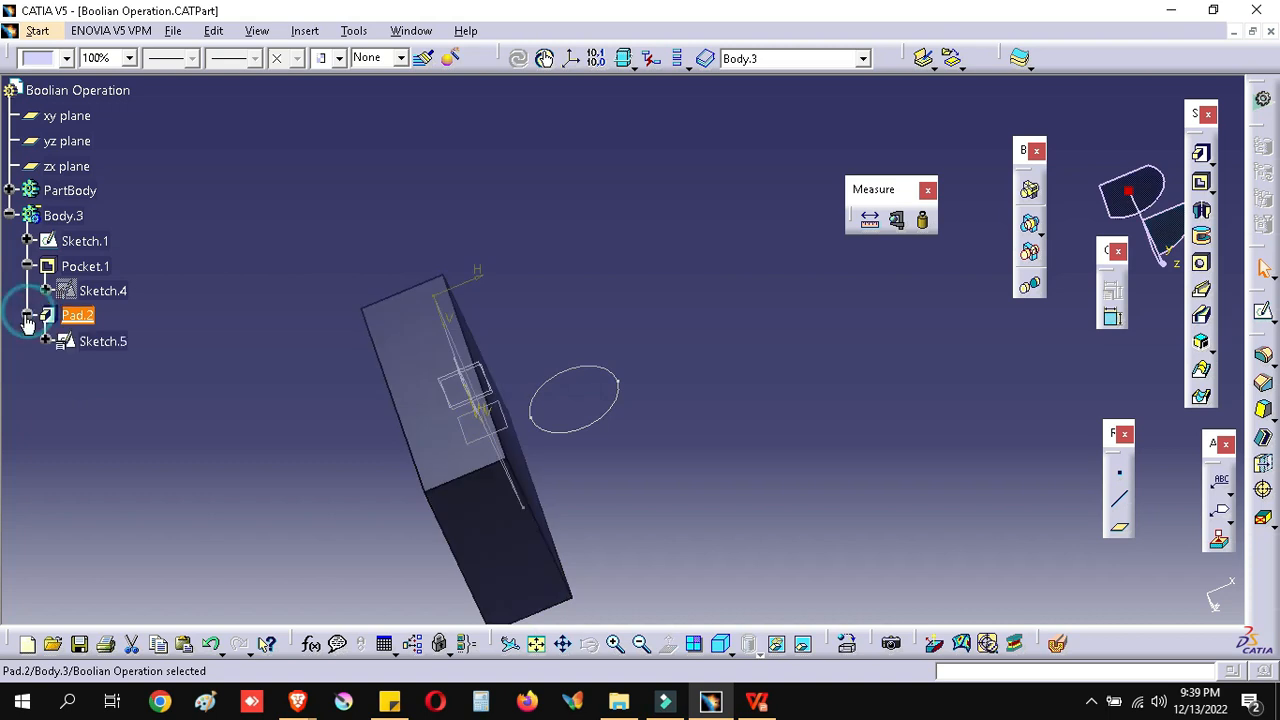
{"action": "left_click", "coordinate": [28, 316]}
{"action": "left_click", "coordinate": [80, 315]}
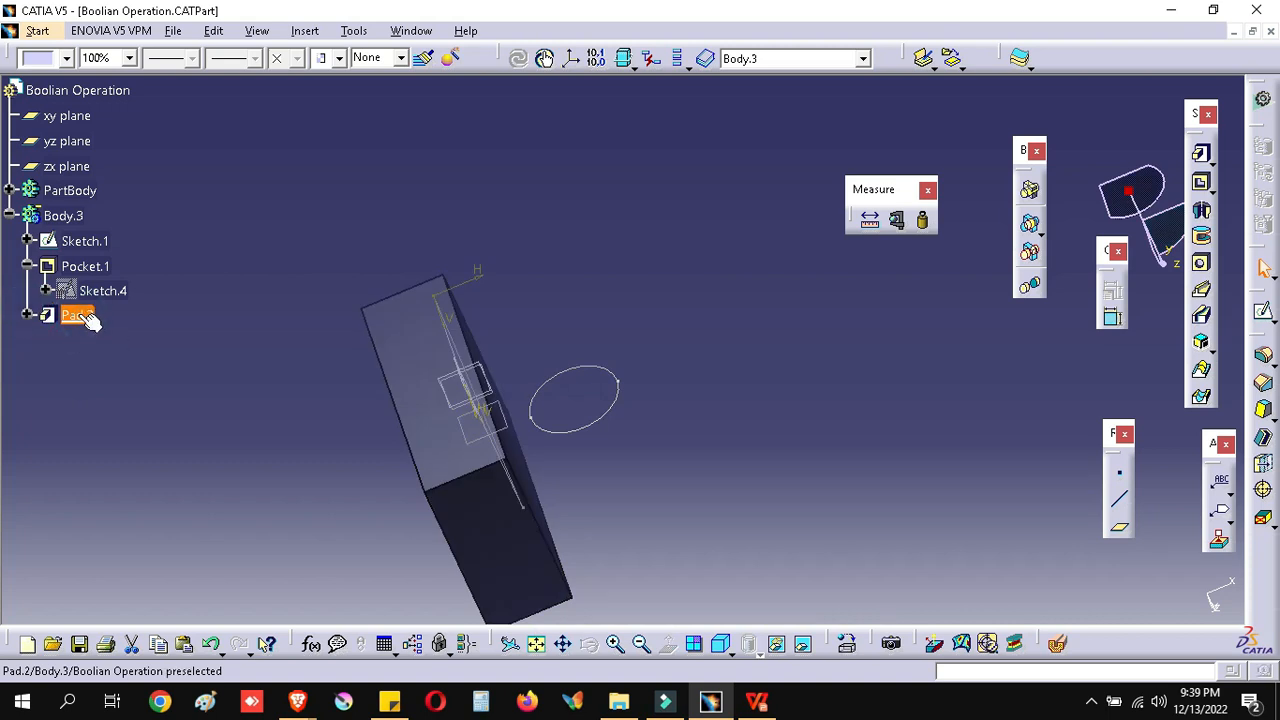
{"action": "left_click", "coordinate": [28, 305]}
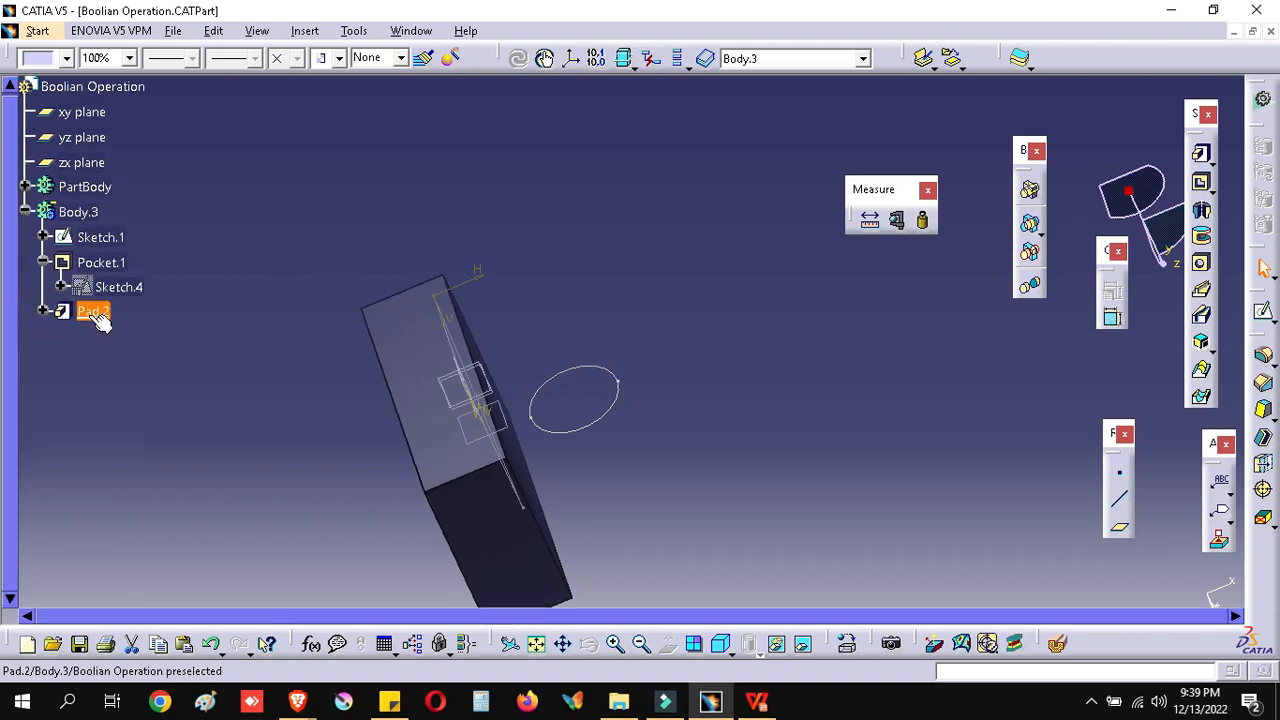
{"action": "left_click", "coordinate": [43, 299]}
{"action": "left_click", "coordinate": [45, 313]}
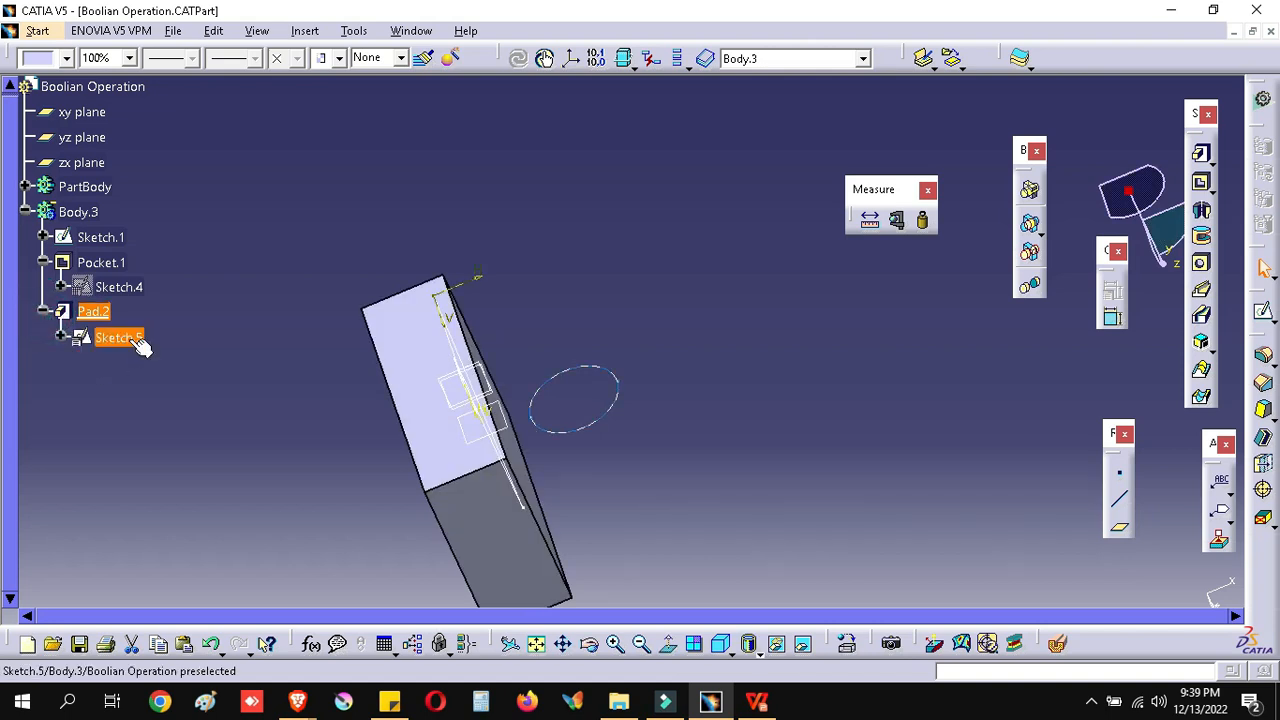
{"action": "left_click", "coordinate": [128, 340]}
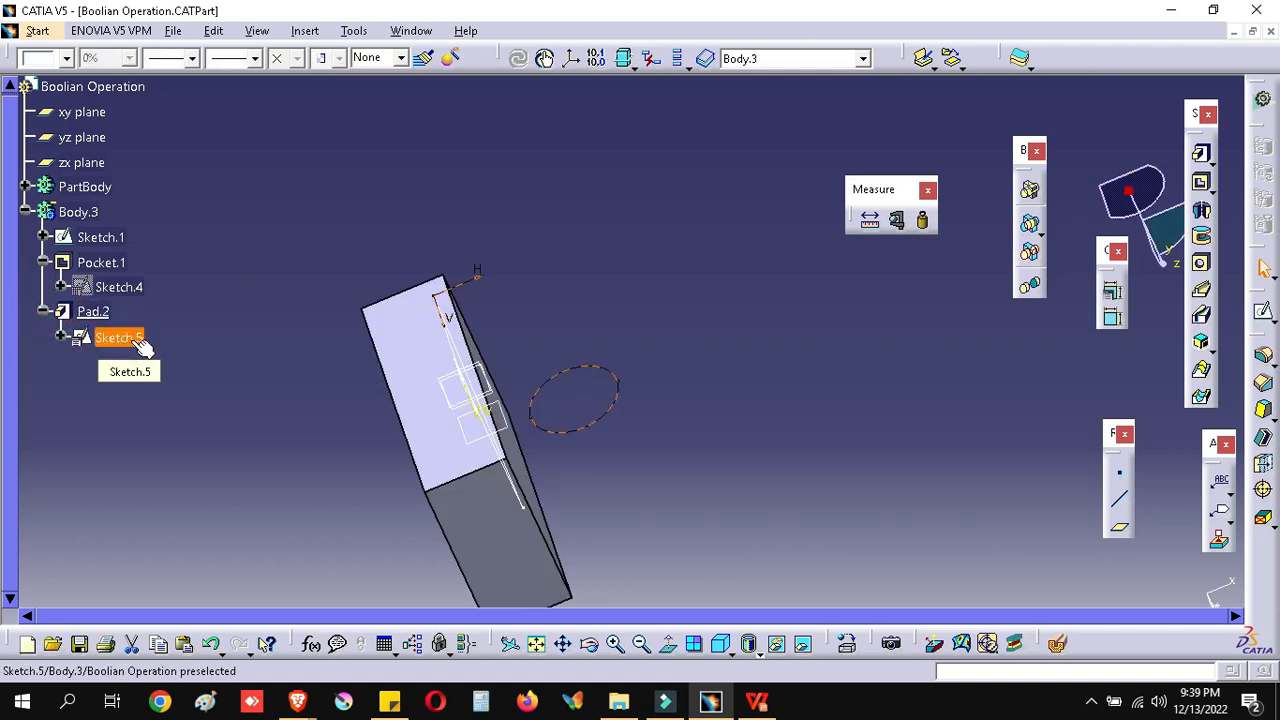
{"action": "left_click", "coordinate": [116, 263]}
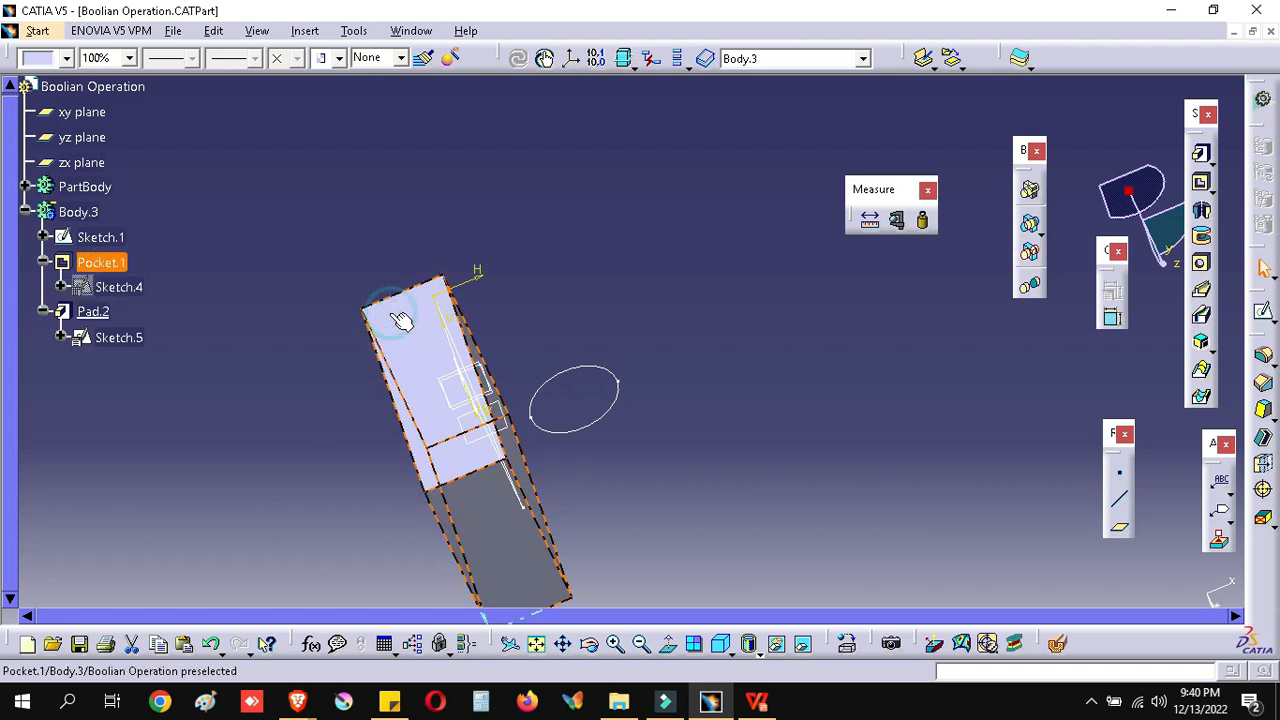
{"action": "left_click", "coordinate": [91, 312]}
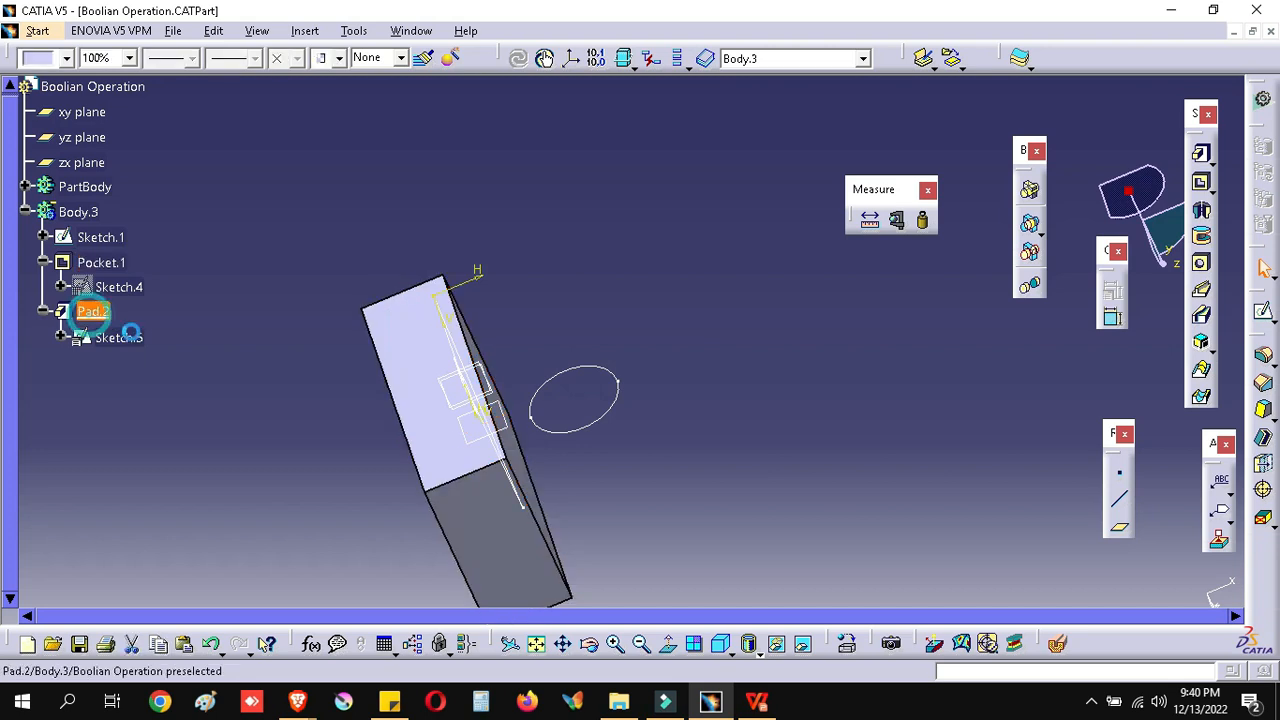
{"action": "left_click", "coordinate": [125, 337], "text": "ctrl"}
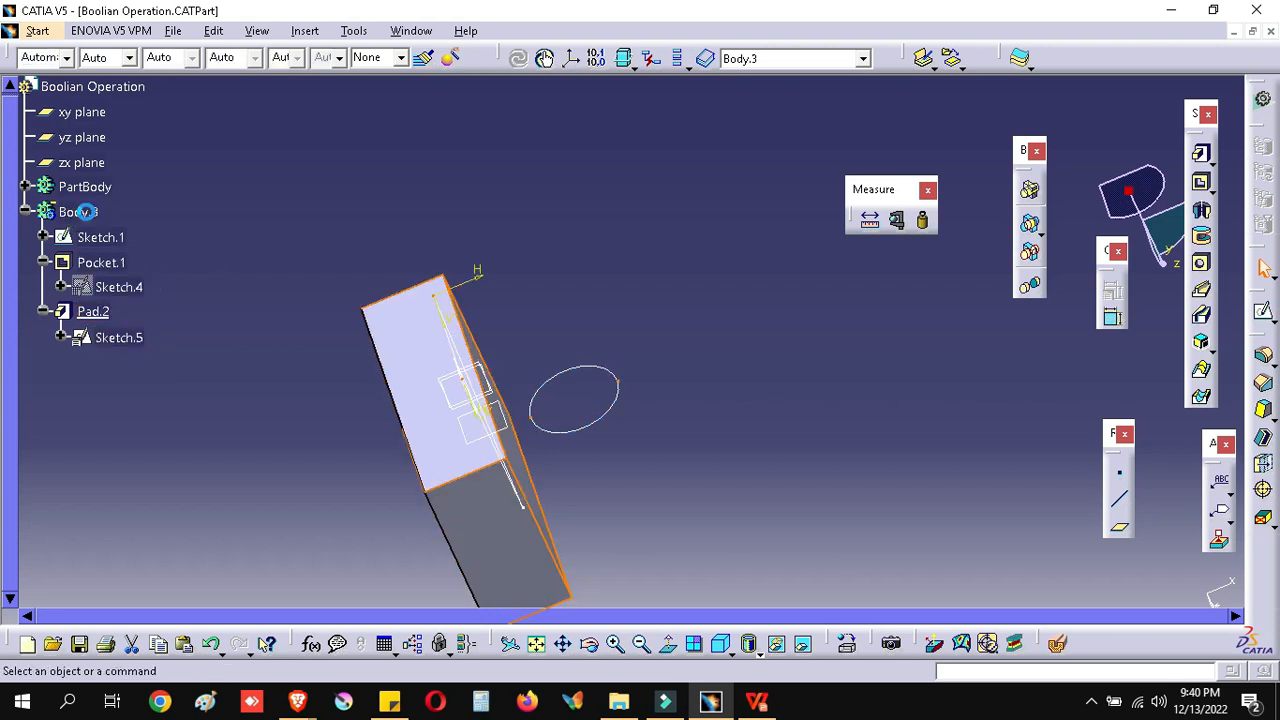
Define Body.3 and after it Pocket.1 as the in-work object, and inspect the block from another angle
{"action": "right_click", "coordinate": [85, 212]}
{"action": "left_click", "coordinate": [138, 345]}
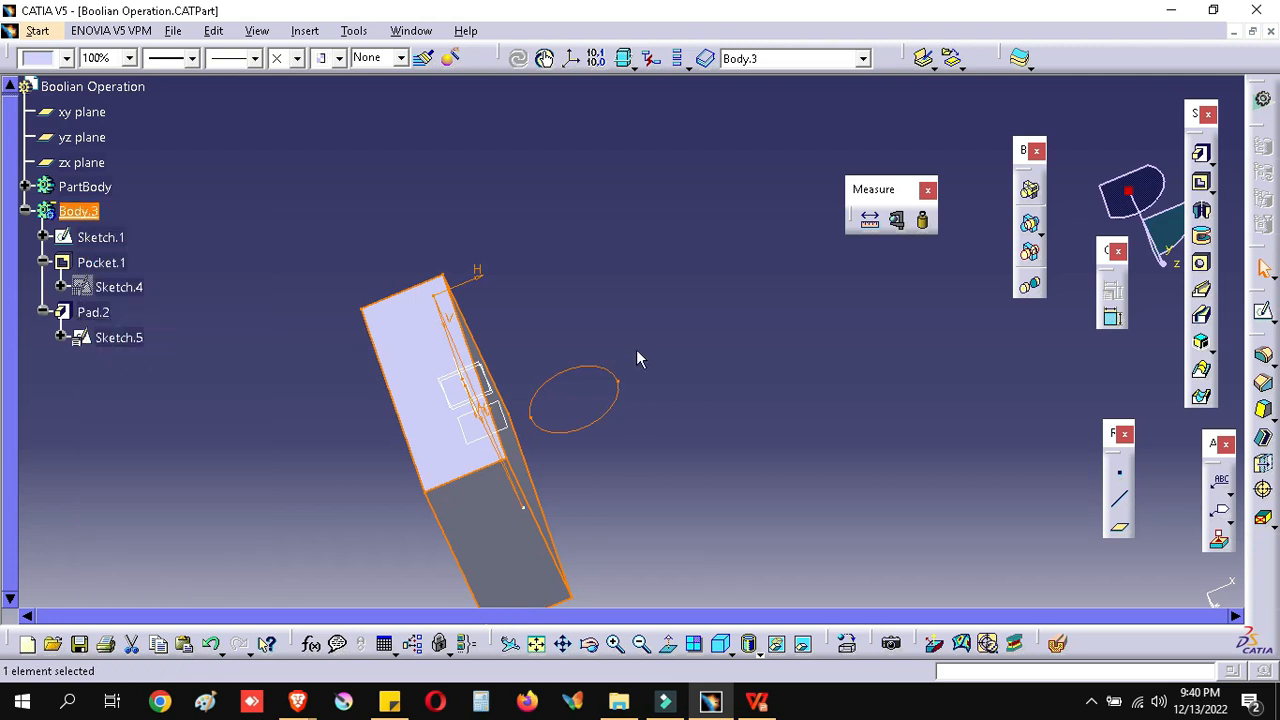
{"action": "right_click", "coordinate": [98, 240]}
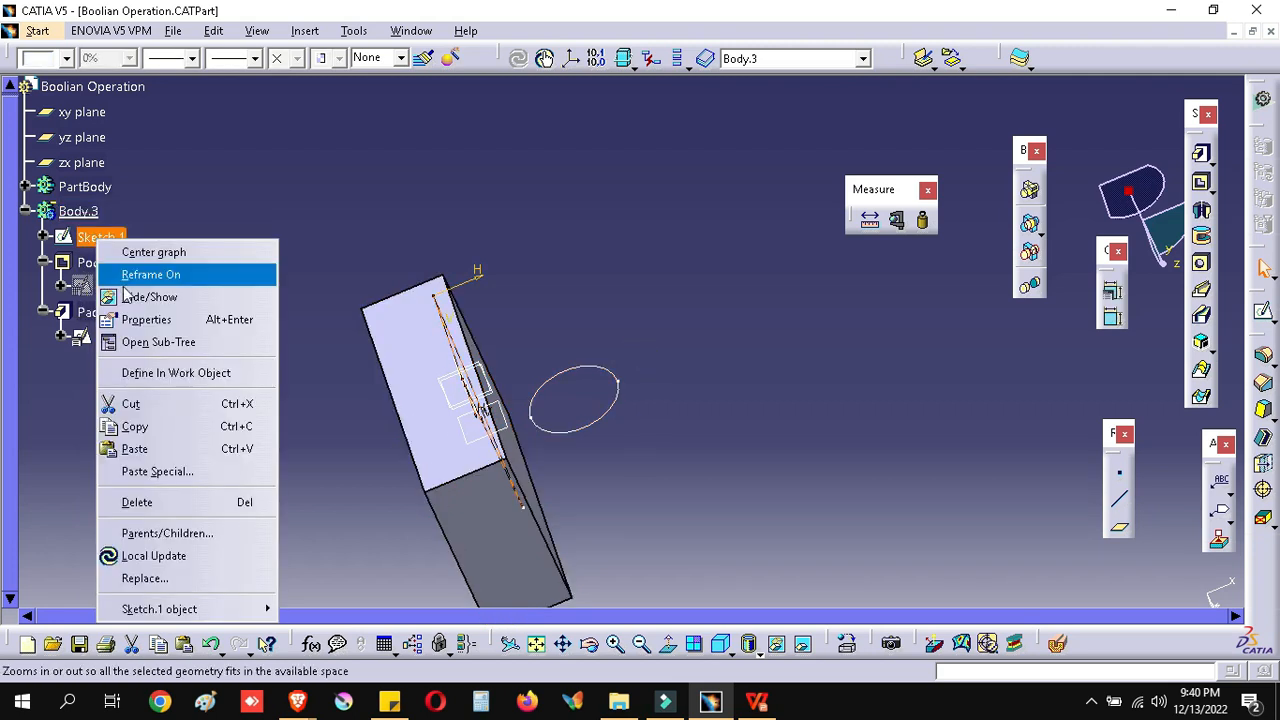
{"action": "left_click", "coordinate": [76, 266]}
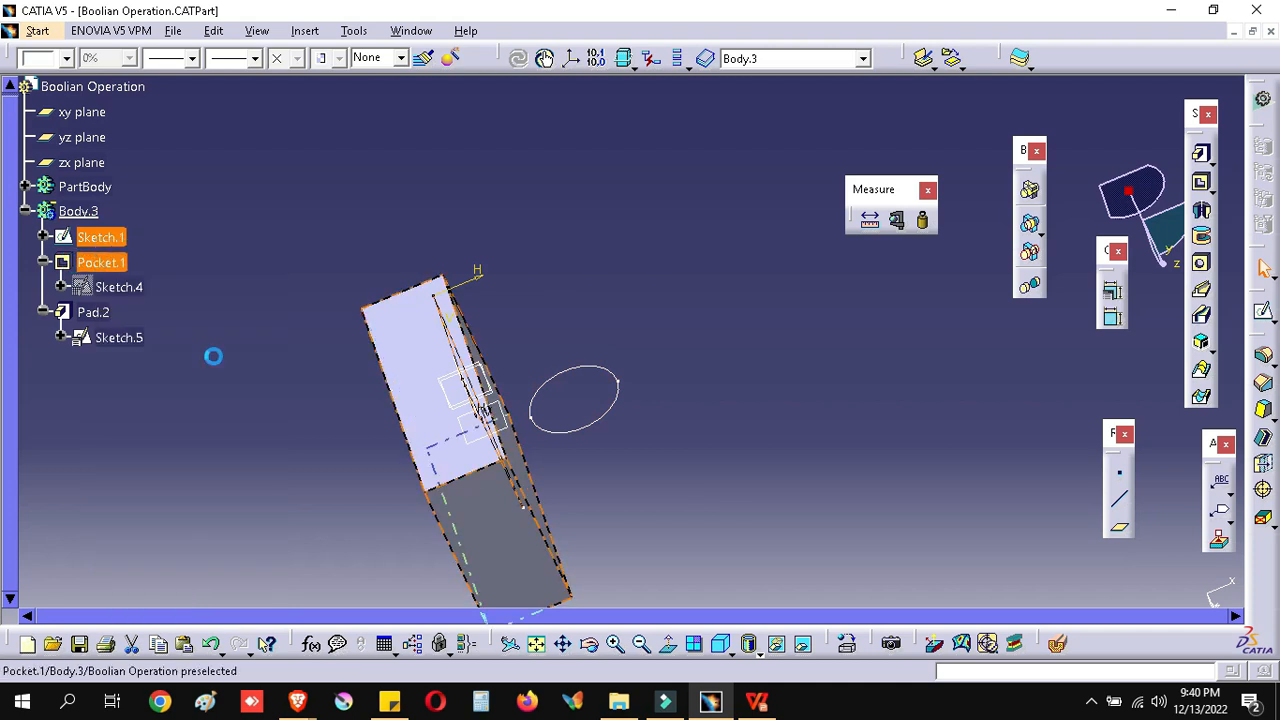
{"action": "left_click", "coordinate": [182, 394]}
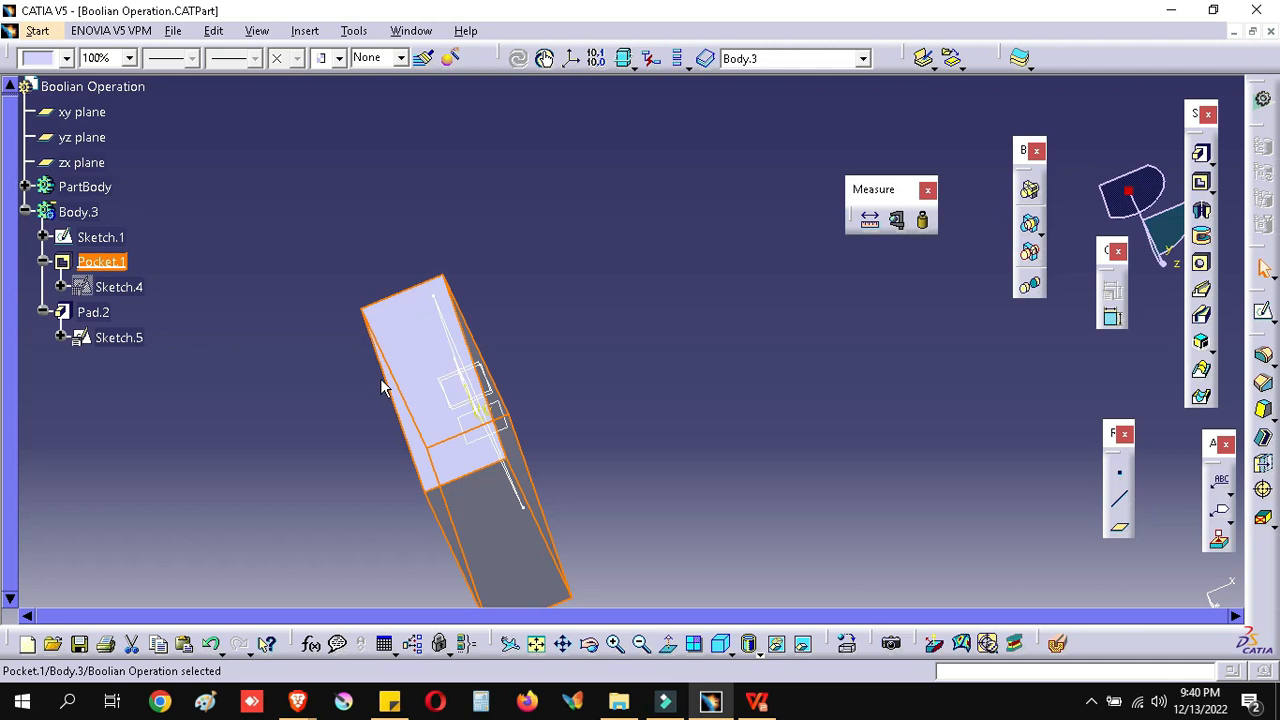
{"action": "left_click", "coordinate": [572, 370]}
{"action": "middle_click_drag", "start_coordinate": [613, 378], "coordinate": [567, 327]}
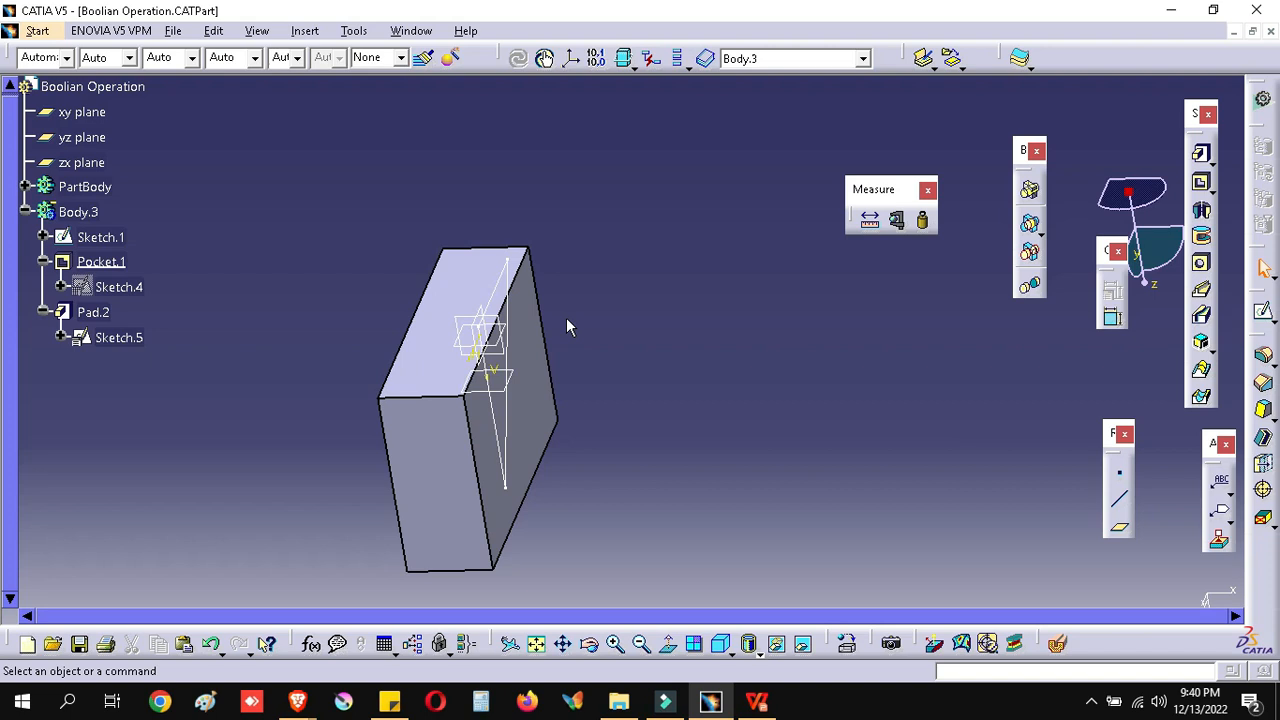
{"action": "left_click", "coordinate": [480, 277]}
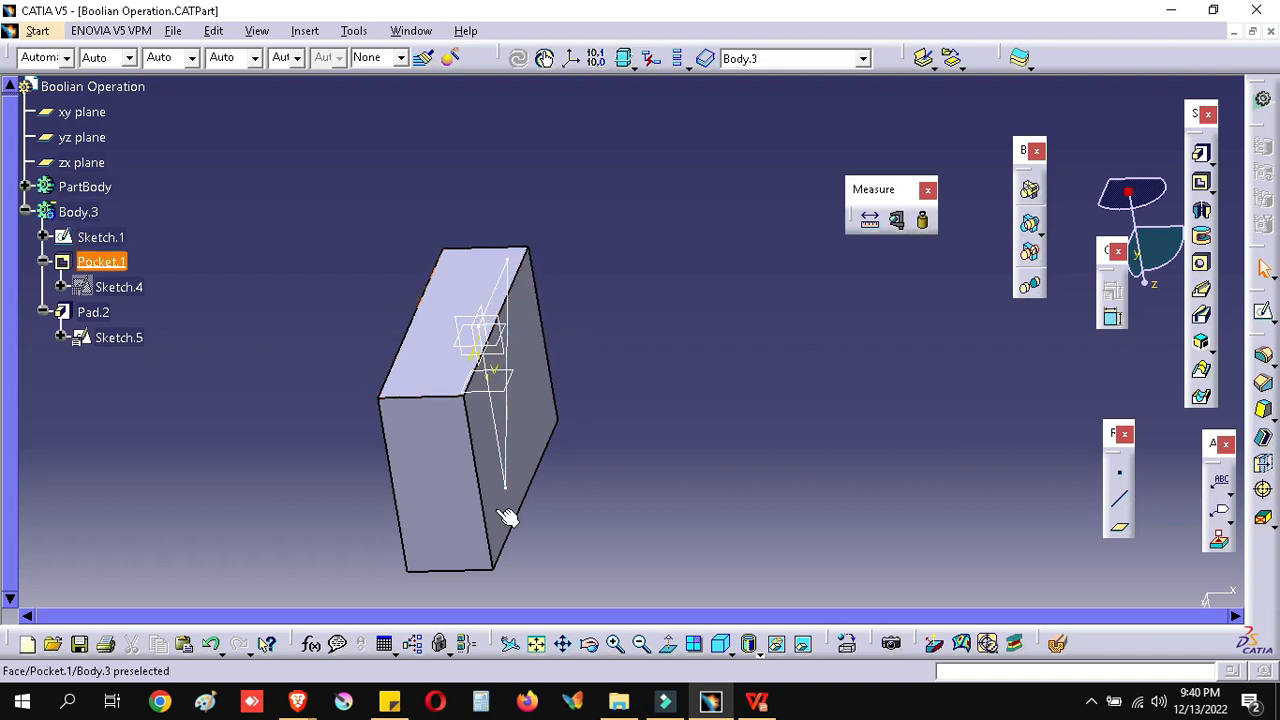
Define Sketch.1 in Body.3 as the in-work object to roll the body back before Pocket.1
{"action": "left_click", "coordinate": [108, 244]}
{"action": "right_click", "coordinate": [108, 244]}
{"action": "left_click", "coordinate": [207, 373]}
{"action": "left_click", "coordinate": [662, 373]}
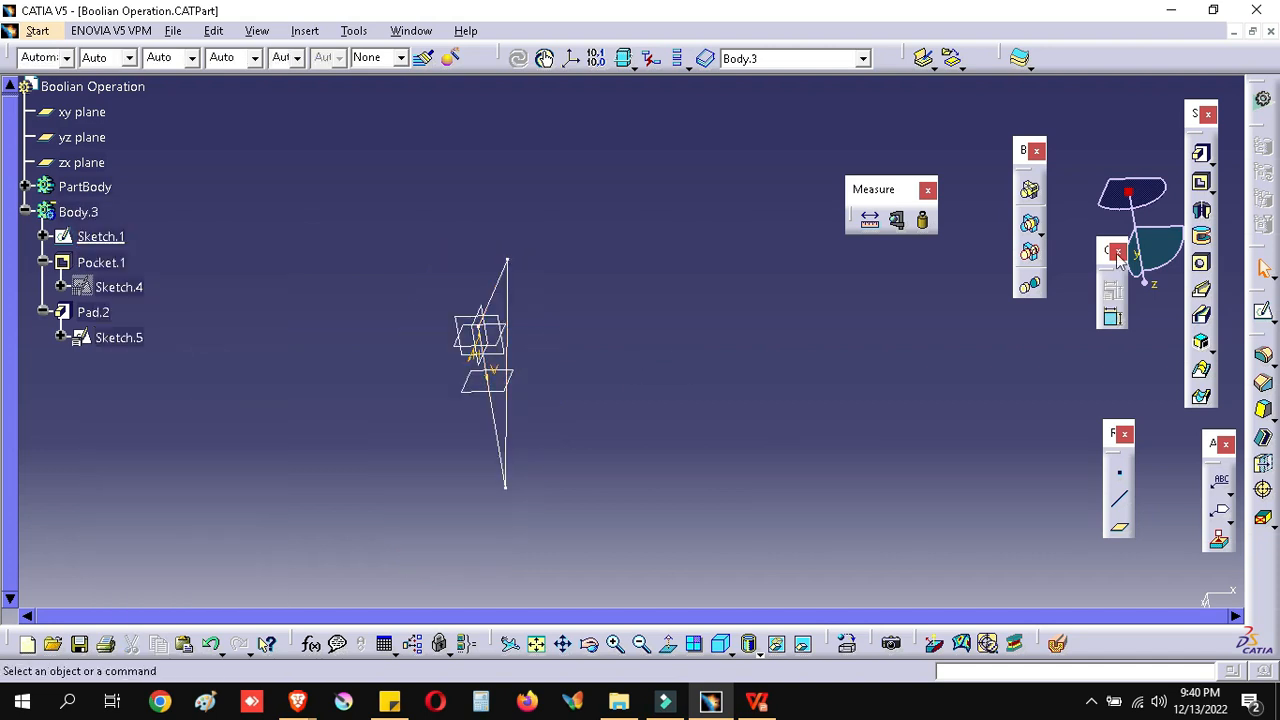
Start a new pad and sketch a rectangle enclosing the origin on the yz plane as its profile
{"action": "left_click", "coordinate": [1201, 155]}
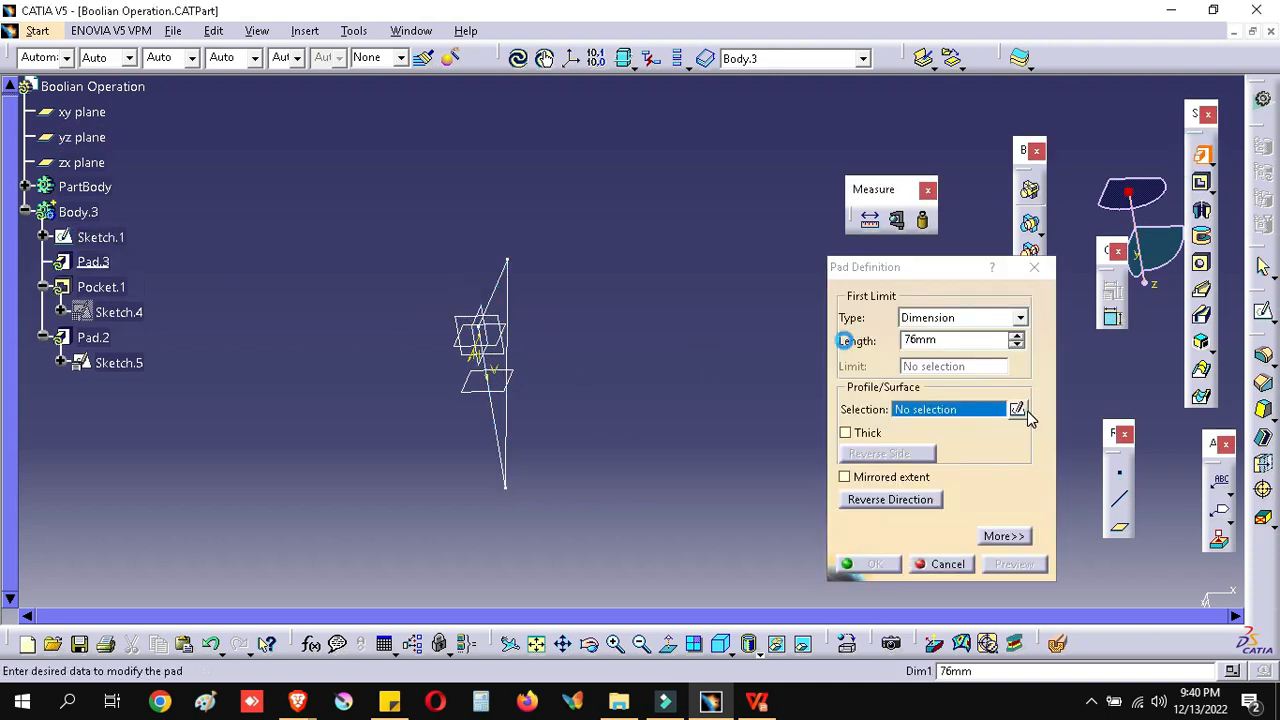
{"action": "left_click", "coordinate": [1017, 409]}
{"action": "left_click", "coordinate": [497, 268]}
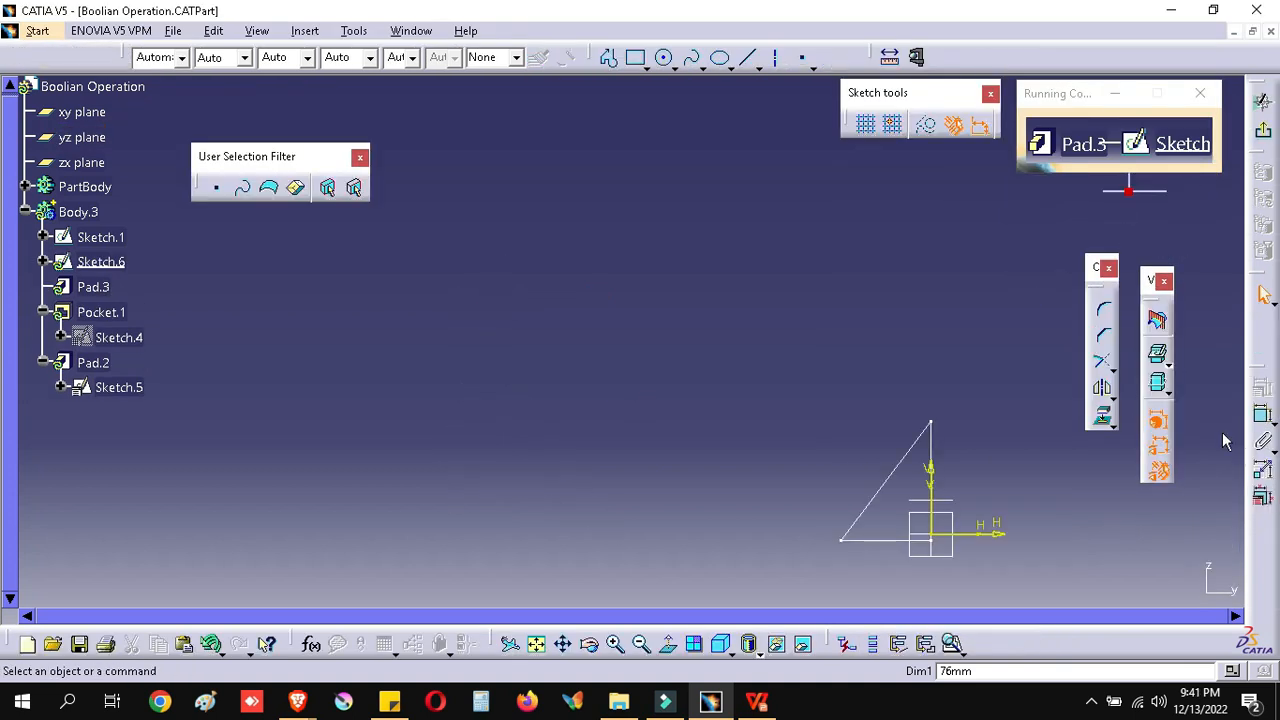
{"action": "left_click", "coordinate": [634, 60]}
{"action": "left_click", "coordinate": [819, 483]}
{"action": "left_click", "coordinate": [959, 602]}
Leave the sketch and pad the rectangle 76 mm with Mirrored extent enabled
{"action": "left_click", "coordinate": [1267, 134]}
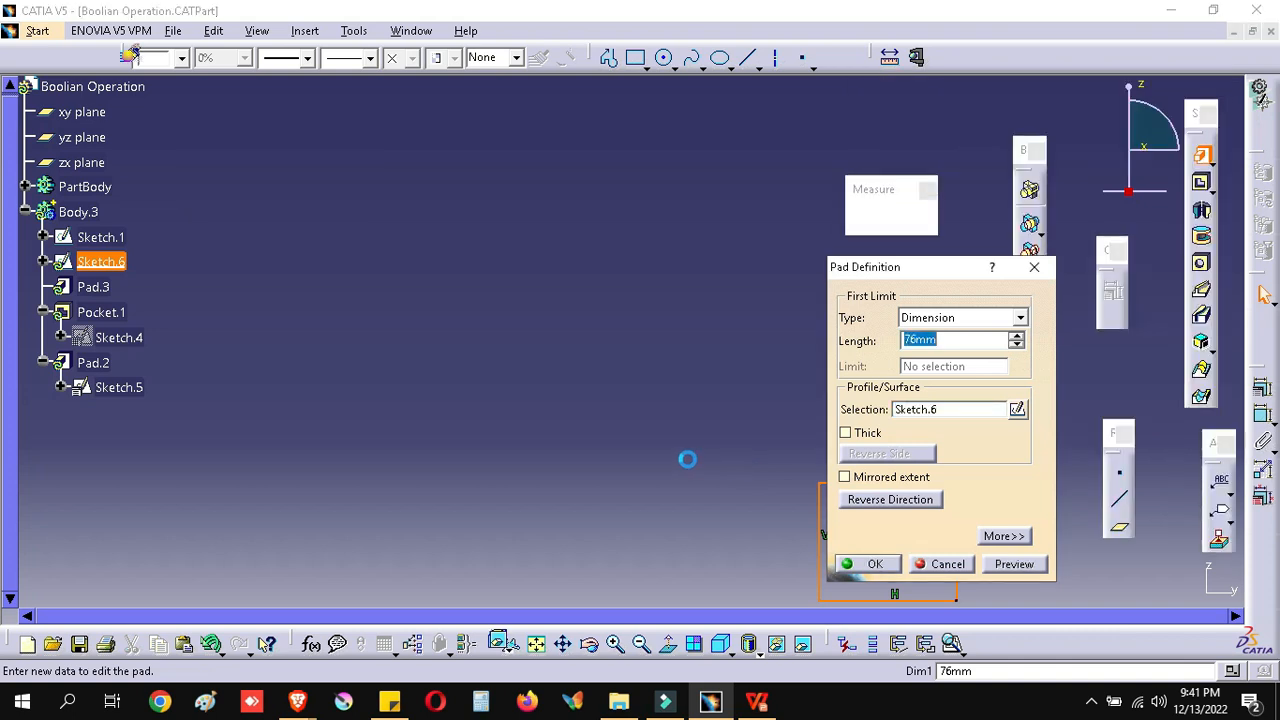
{"action": "left_click", "coordinate": [886, 478]}
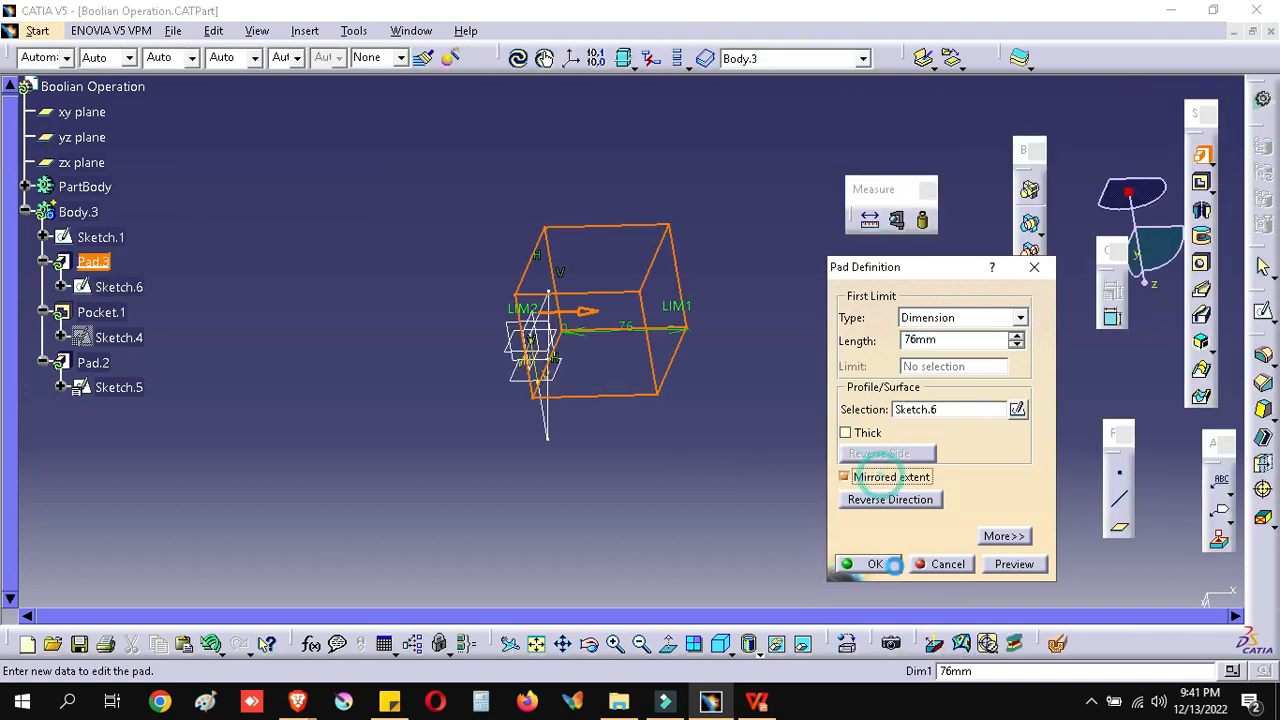
{"action": "left_click", "coordinate": [878, 564]}
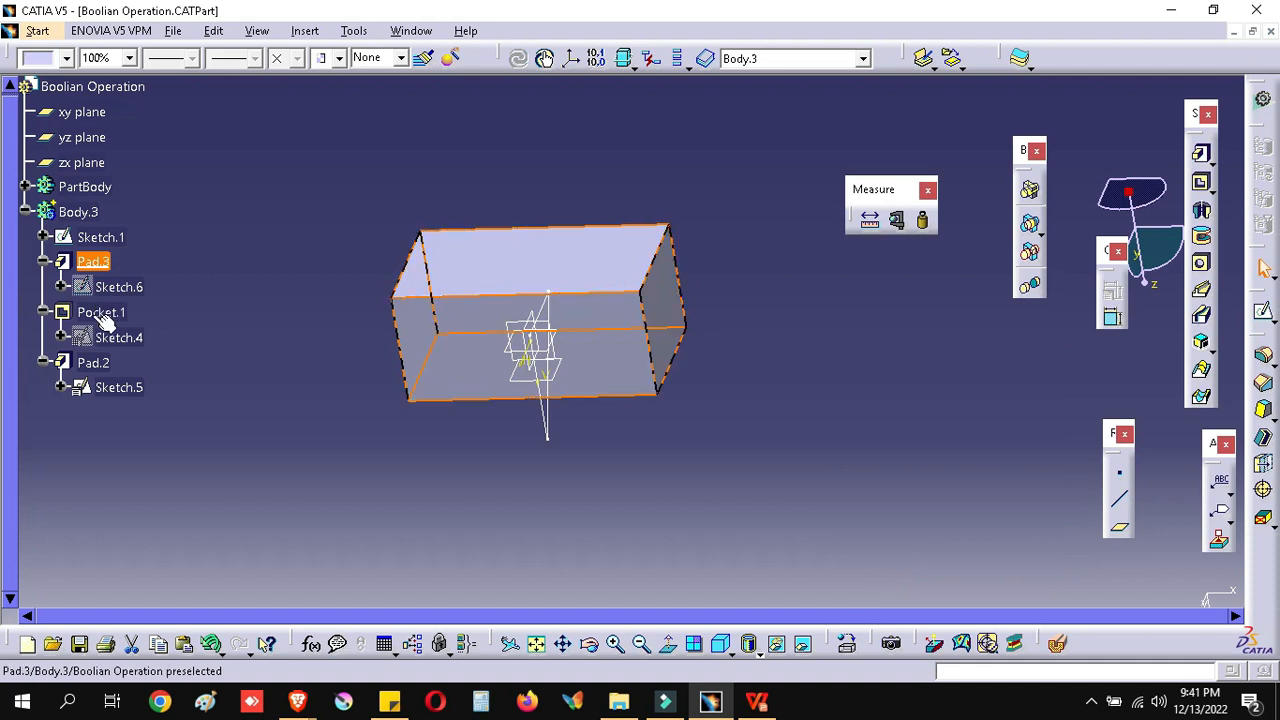
Define Pocket.1 as the in-work object so that its cut applies to the new block
{"action": "right_click", "coordinate": [102, 313]}
{"action": "left_click", "coordinate": [166, 432]}
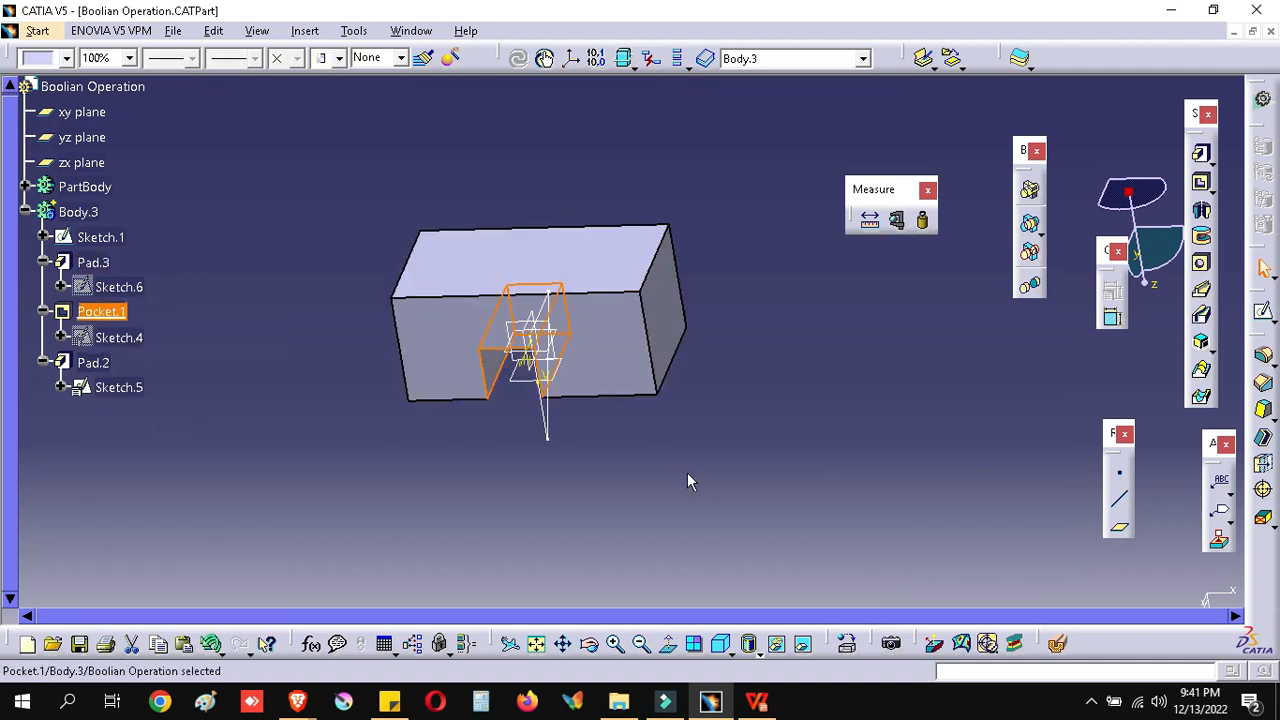
{"action": "left_click", "coordinate": [687, 481]}
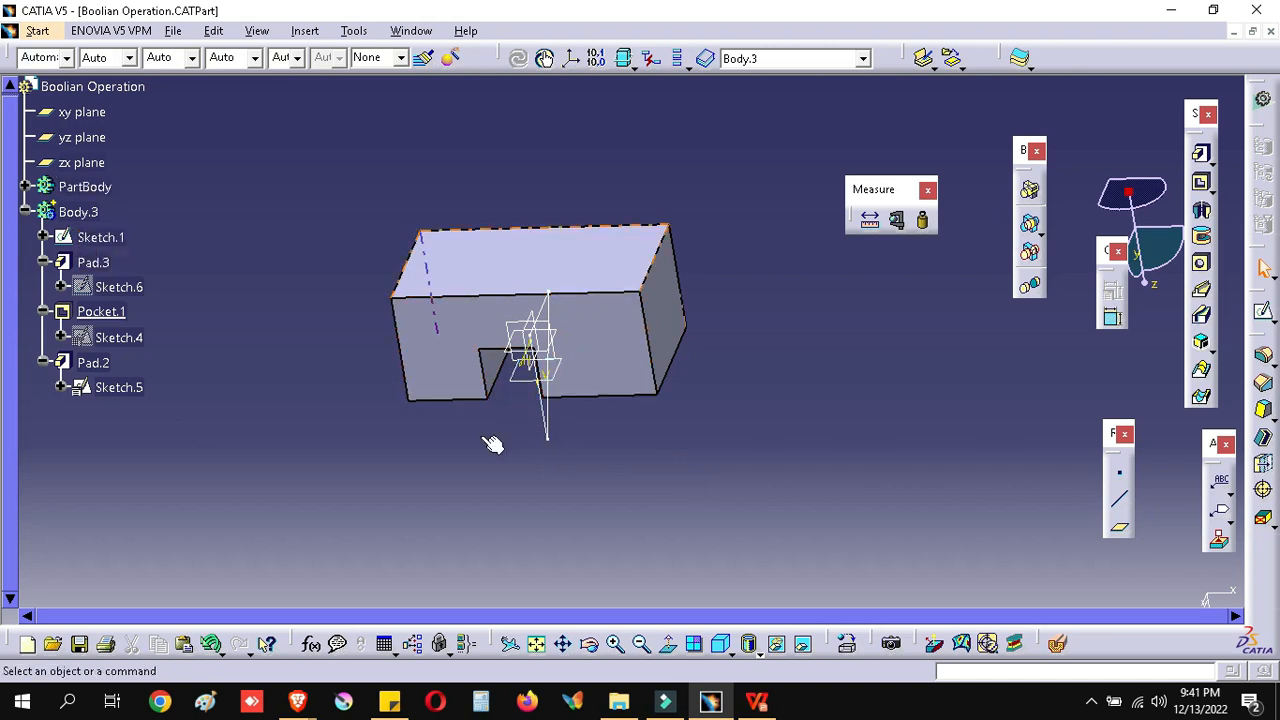
Enable Mirrored extent in the definition of Pocket.1, accept it, and view the slot through the block
{"action": "middle_click_drag", "start_coordinate": [515, 340], "coordinate": [591, 220]}
{"action": "left_click", "coordinate": [582, 208]}
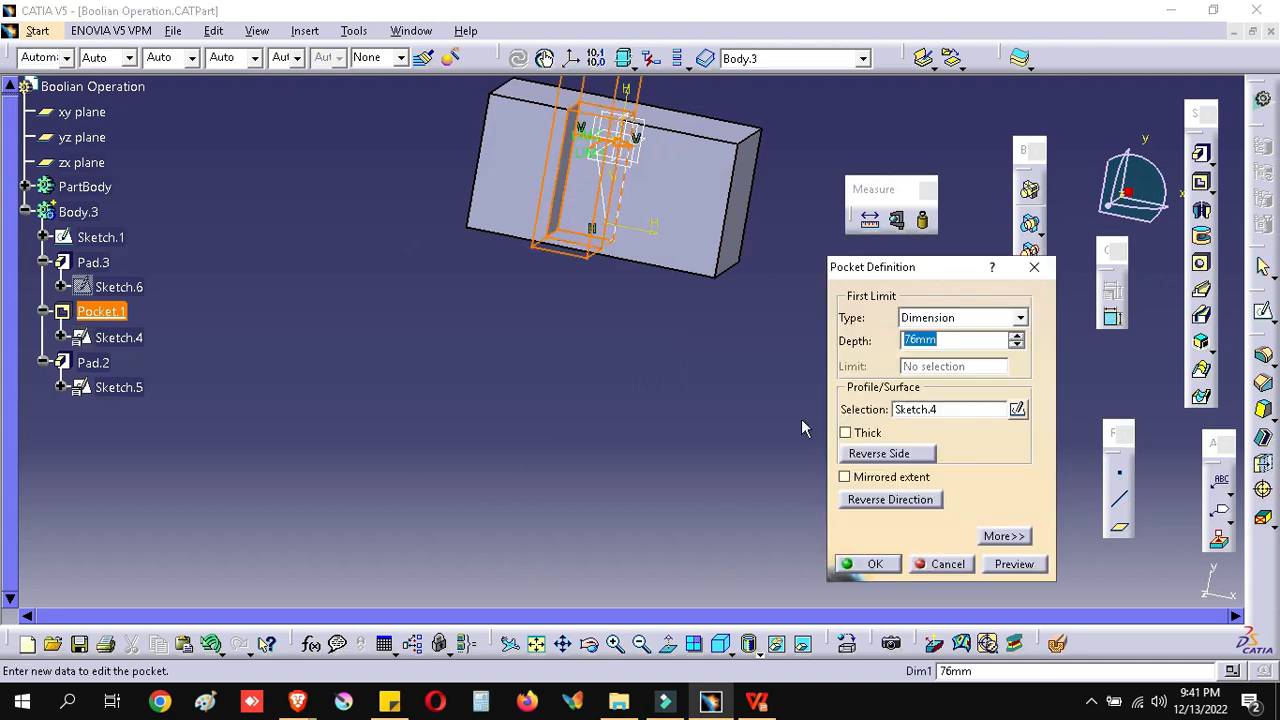
{"action": "left_click", "coordinate": [858, 477]}
{"action": "left_click", "coordinate": [866, 564]}
{"action": "middle_click_drag", "start_coordinate": [638, 410], "coordinate": [550, 567]}
{"action": "middle_click_drag", "start_coordinate": [740, 277], "coordinate": [473, 403]}
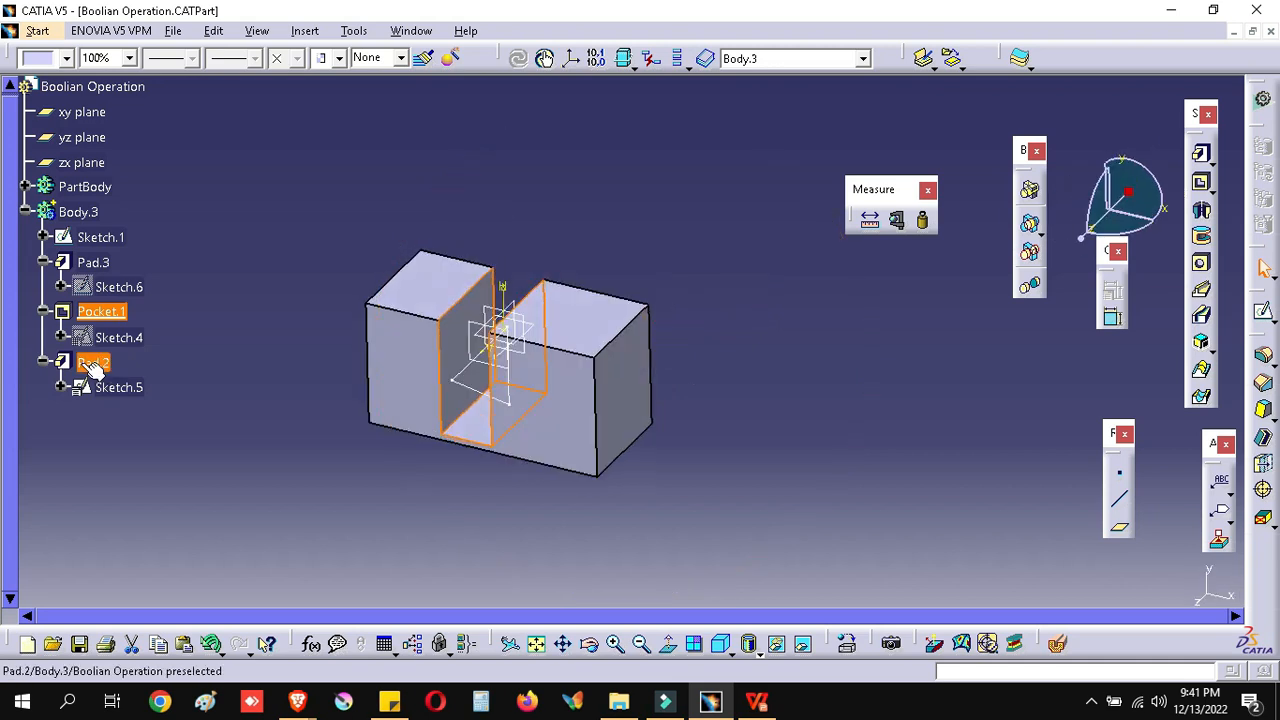
Define Pad.2 as the in-work object so that the cylinder is restored on the slotted block
{"action": "right_click", "coordinate": [95, 363]}
{"action": "left_click", "coordinate": [186, 436]}
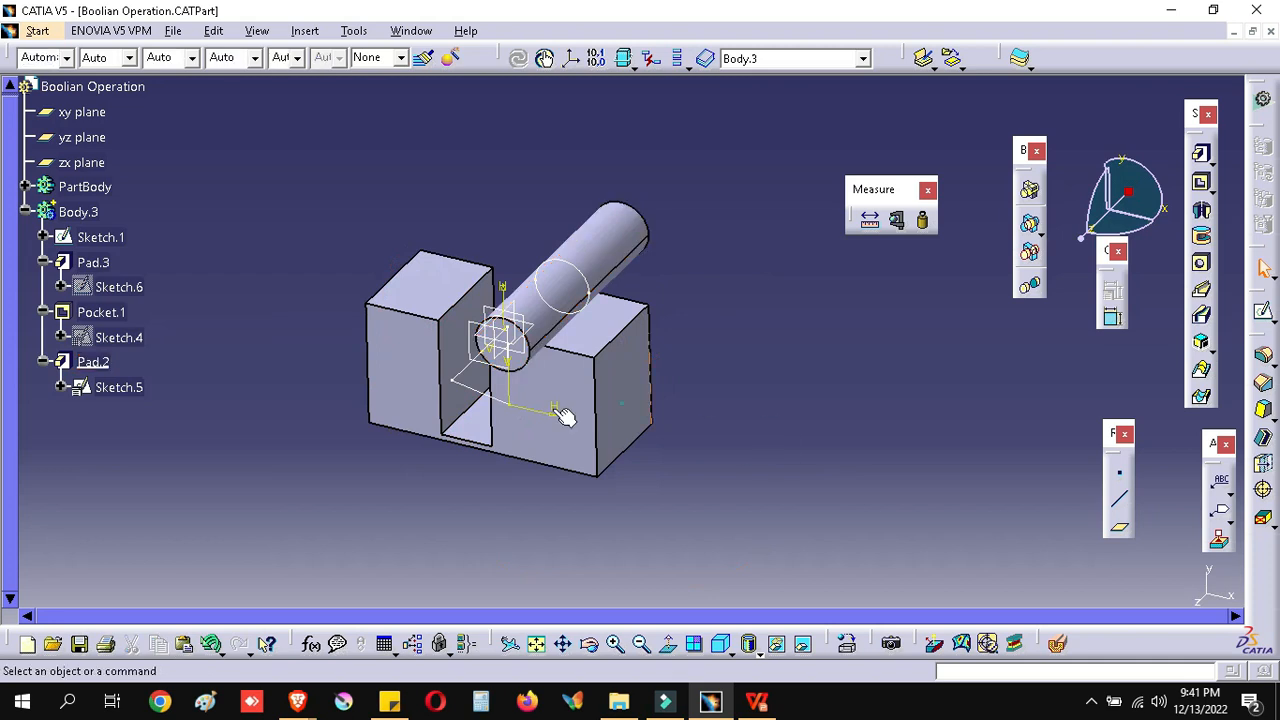
{"action": "middle_click_drag", "start_coordinate": [565, 418], "coordinate": [625, 356]}
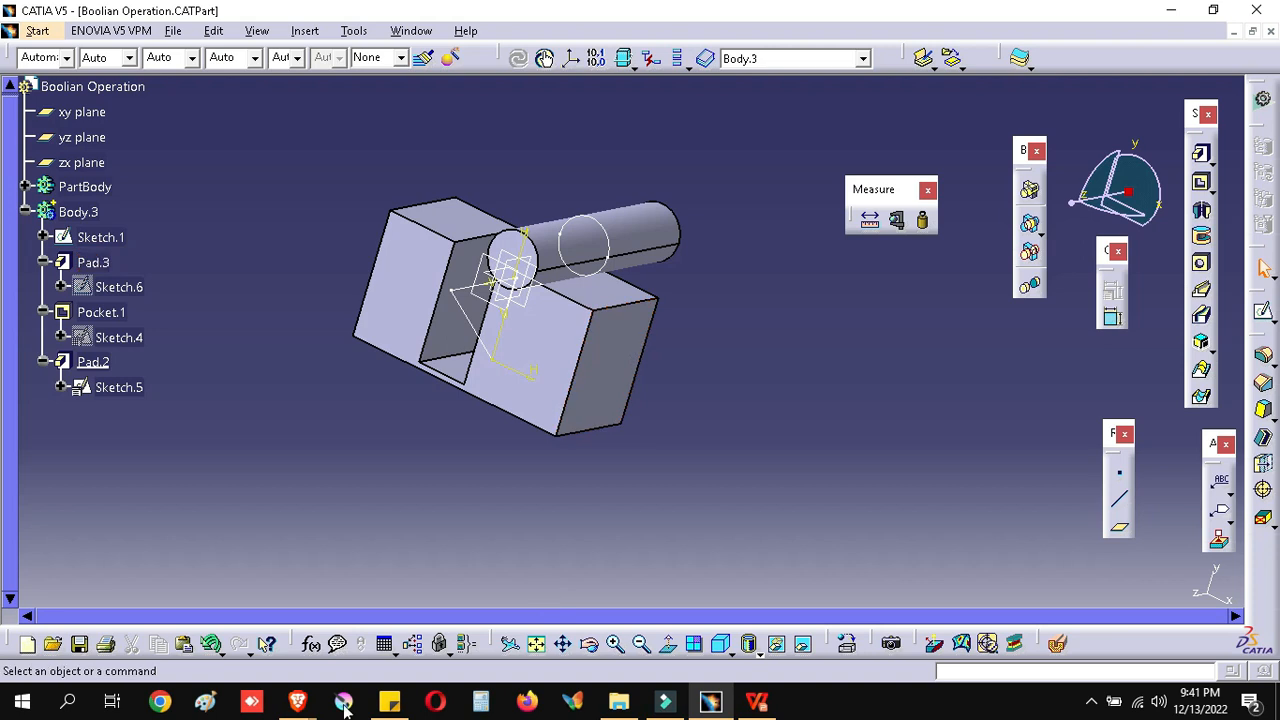
Switch to the Google Meet call in Brave and look through its participant list
{"action": "mouse_move", "coordinate": [297, 707]}
{"action": "left_click", "coordinate": [247, 607]}
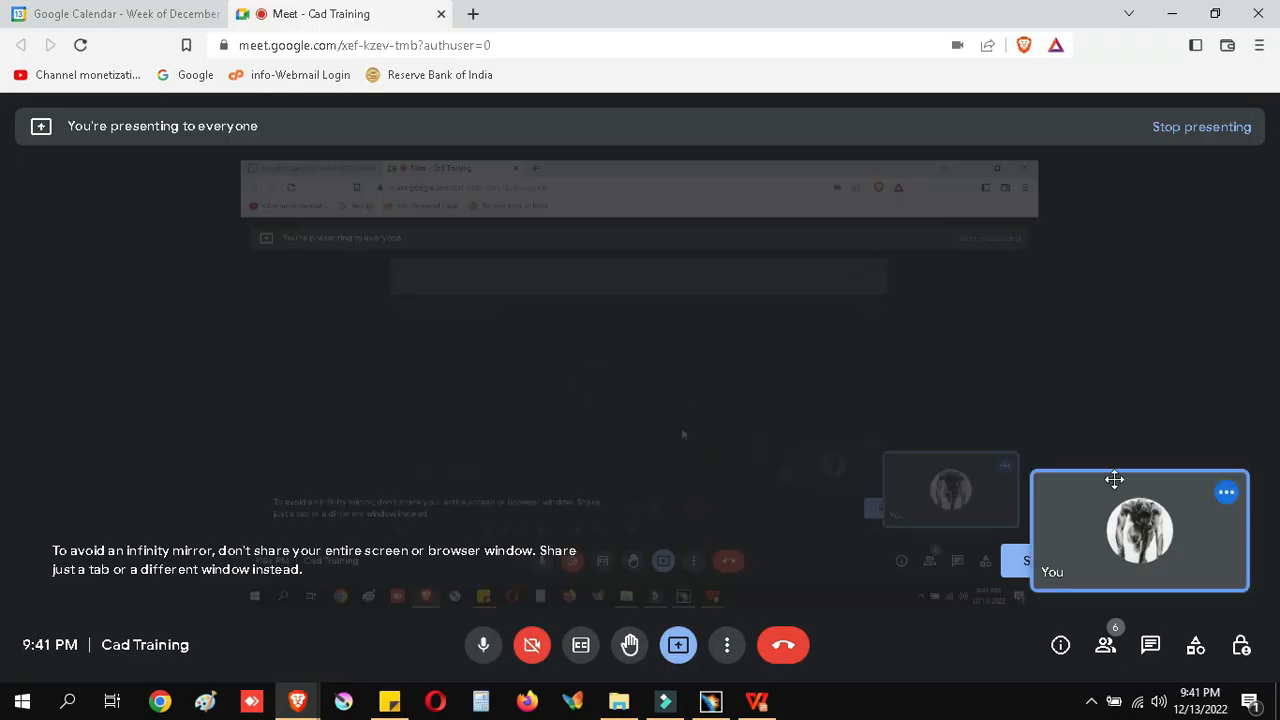
{"action": "left_click", "coordinate": [1106, 646]}
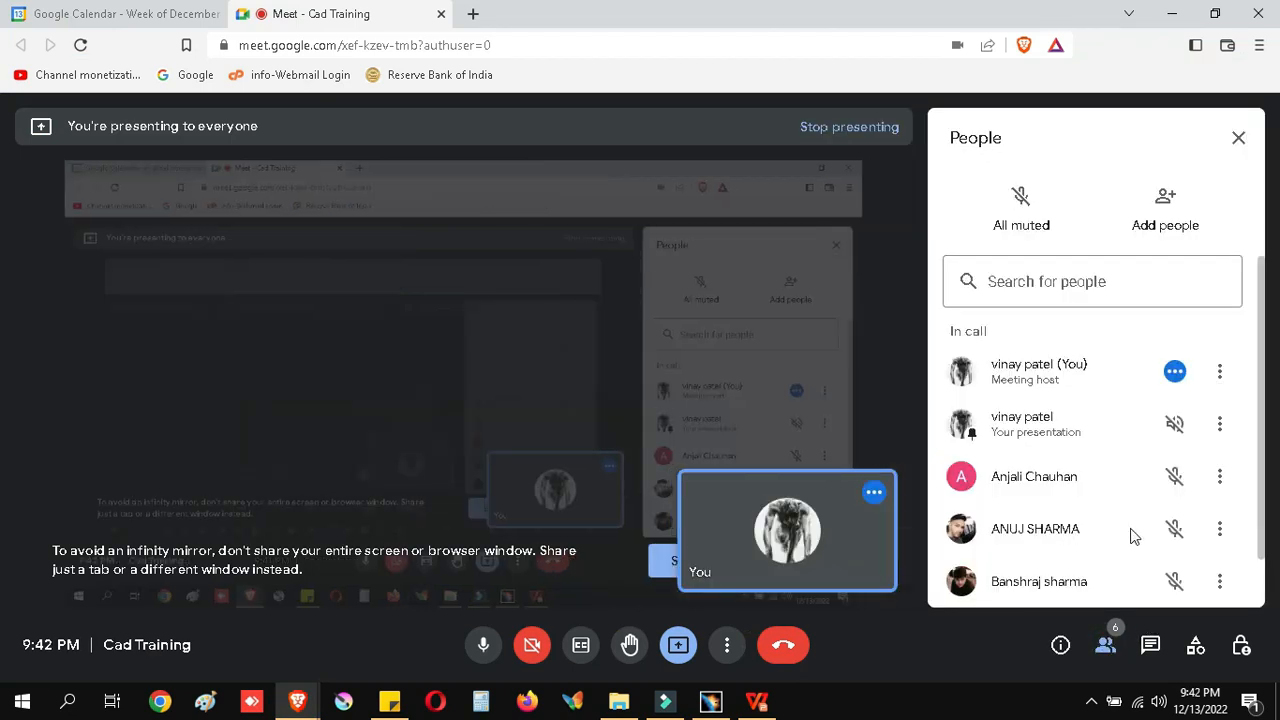
{"action": "scroll", "coordinate": [1133, 537], "scroll_direction": "down", "scroll_amount": 1}
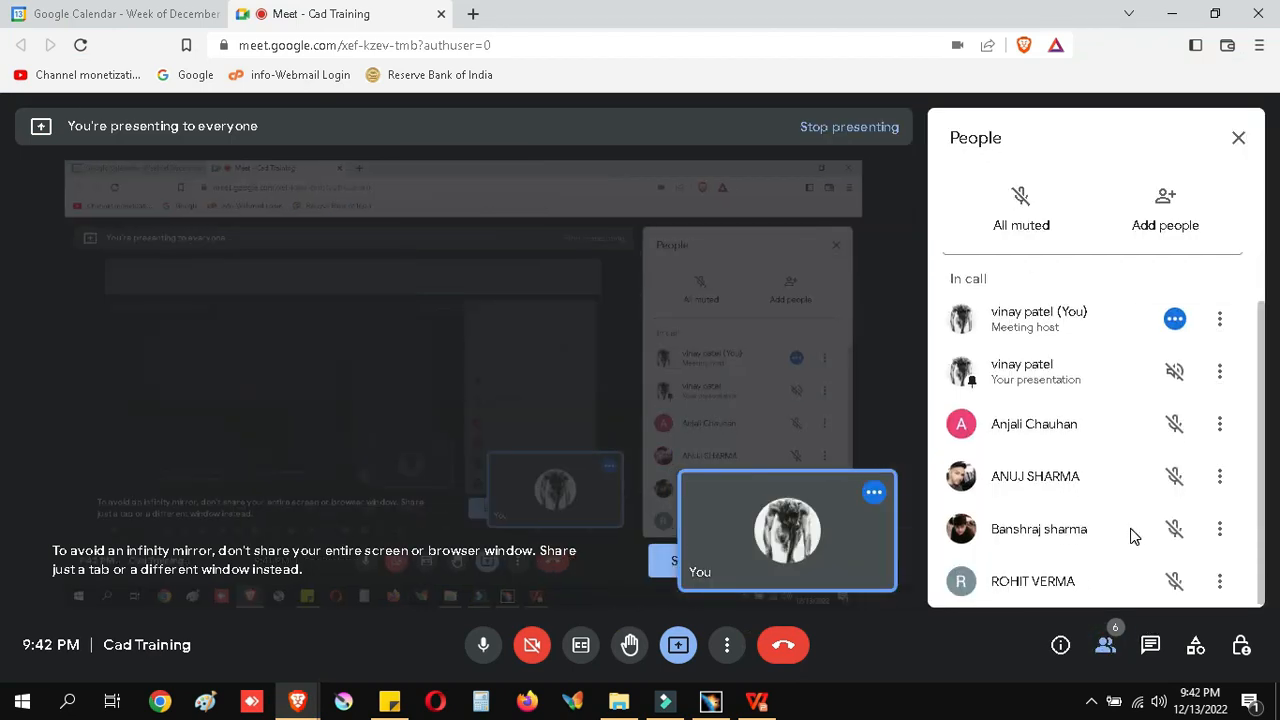
{"action": "scroll", "coordinate": [1133, 537], "scroll_direction": "up", "scroll_amount": 1}
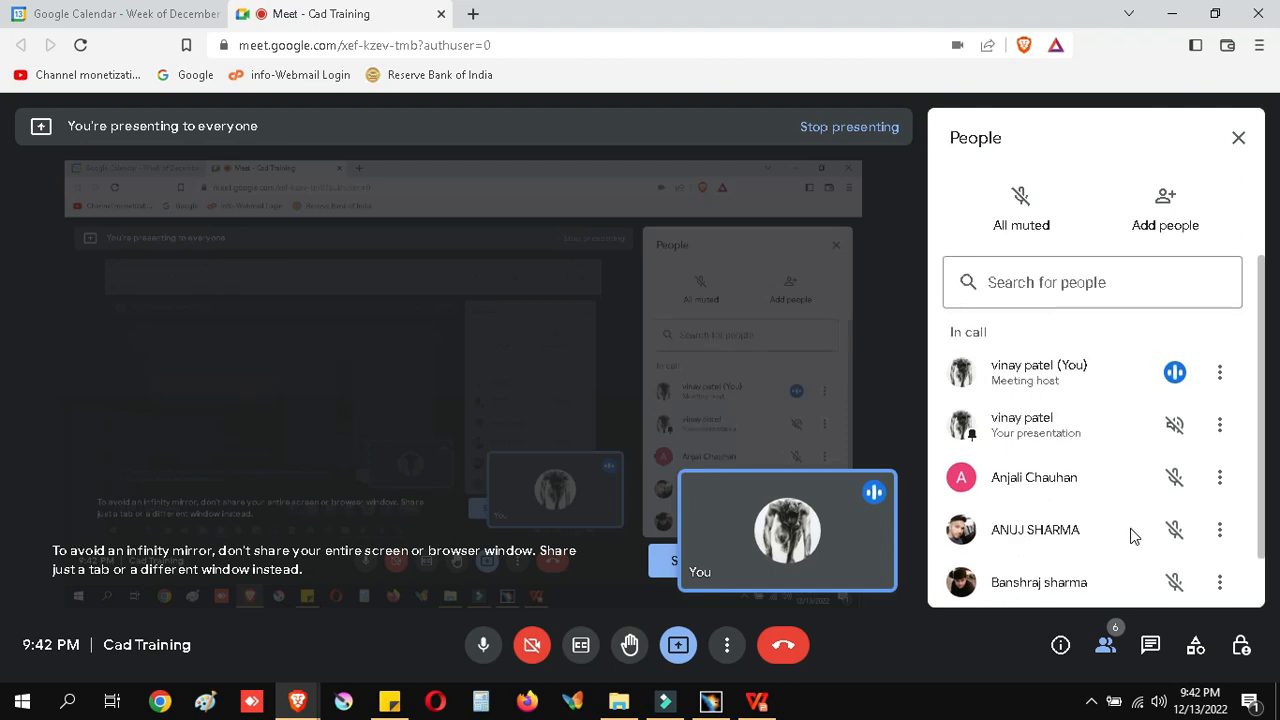
Return to CATIA and examine the slotted block and cylinder of Body.3 from several angles
{"action": "mouse_move", "coordinate": [711, 700]}
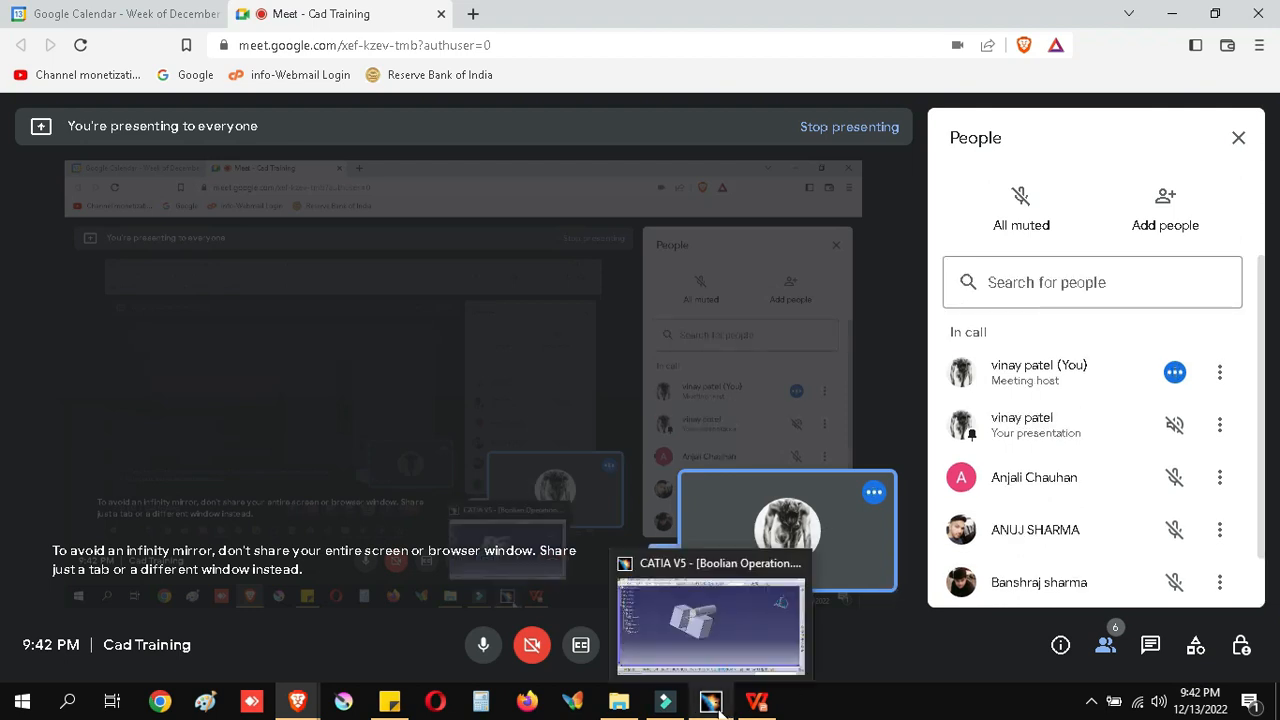
{"action": "left_click", "coordinate": [728, 643]}
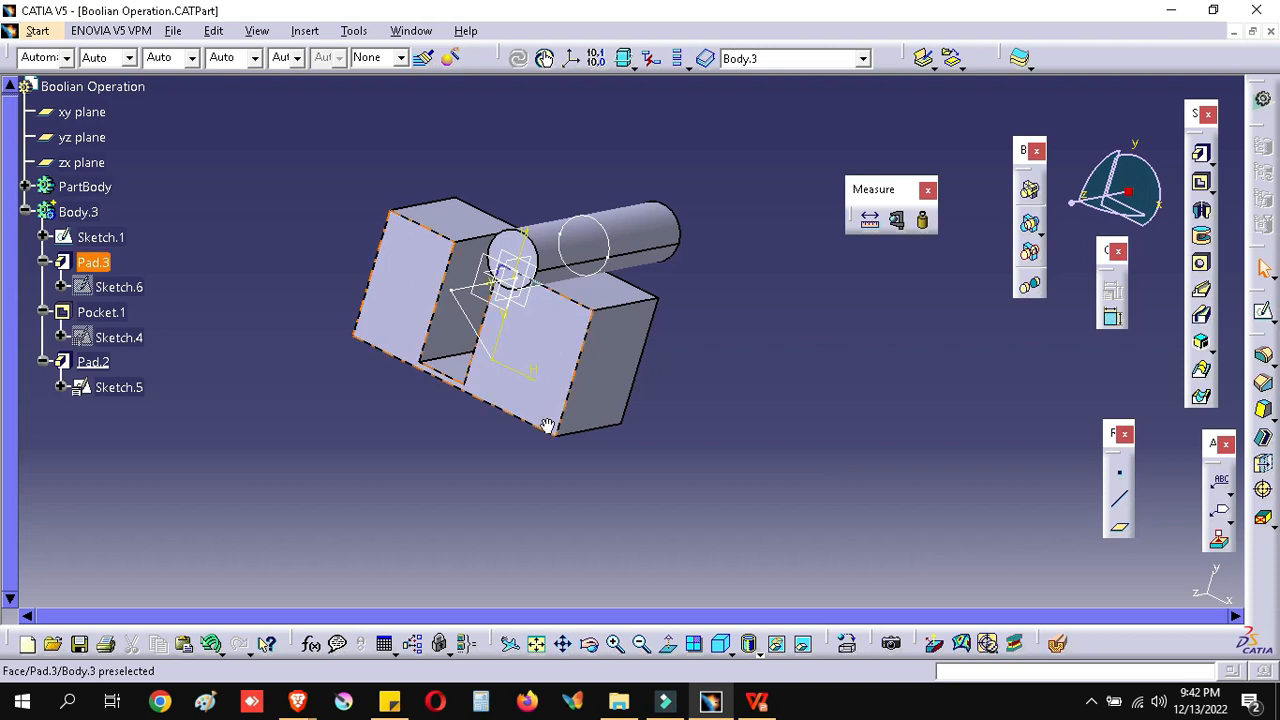
{"action": "middle_click_drag", "start_coordinate": [548, 425], "coordinate": [600, 380]}
{"action": "middle_click_drag", "start_coordinate": [476, 271], "coordinate": [595, 236]}
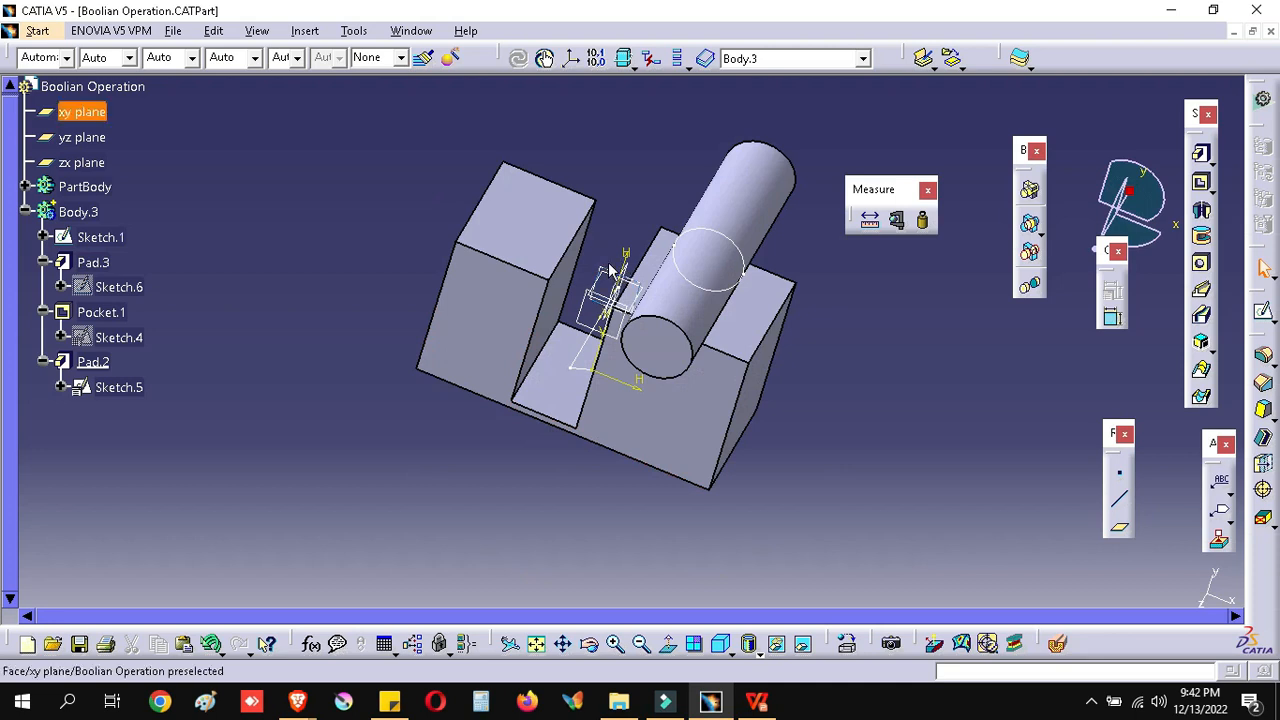
{"action": "left_click", "coordinate": [307, 340]}
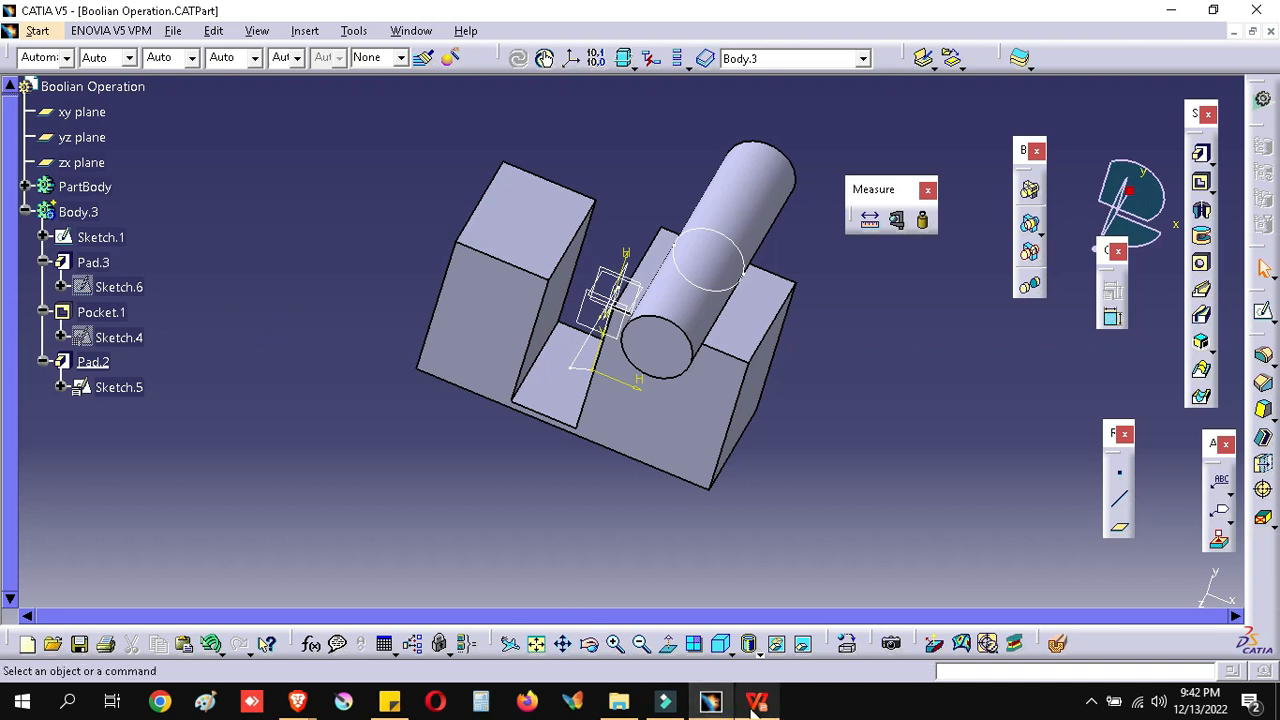
Switch to CAD classes.ppt in WPS Office and highlight "review/repair sketch when base geometry lost" in yellow on slide 10
{"action": "mouse_move", "coordinate": [757, 703]}
{"action": "left_click", "coordinate": [808, 557]}
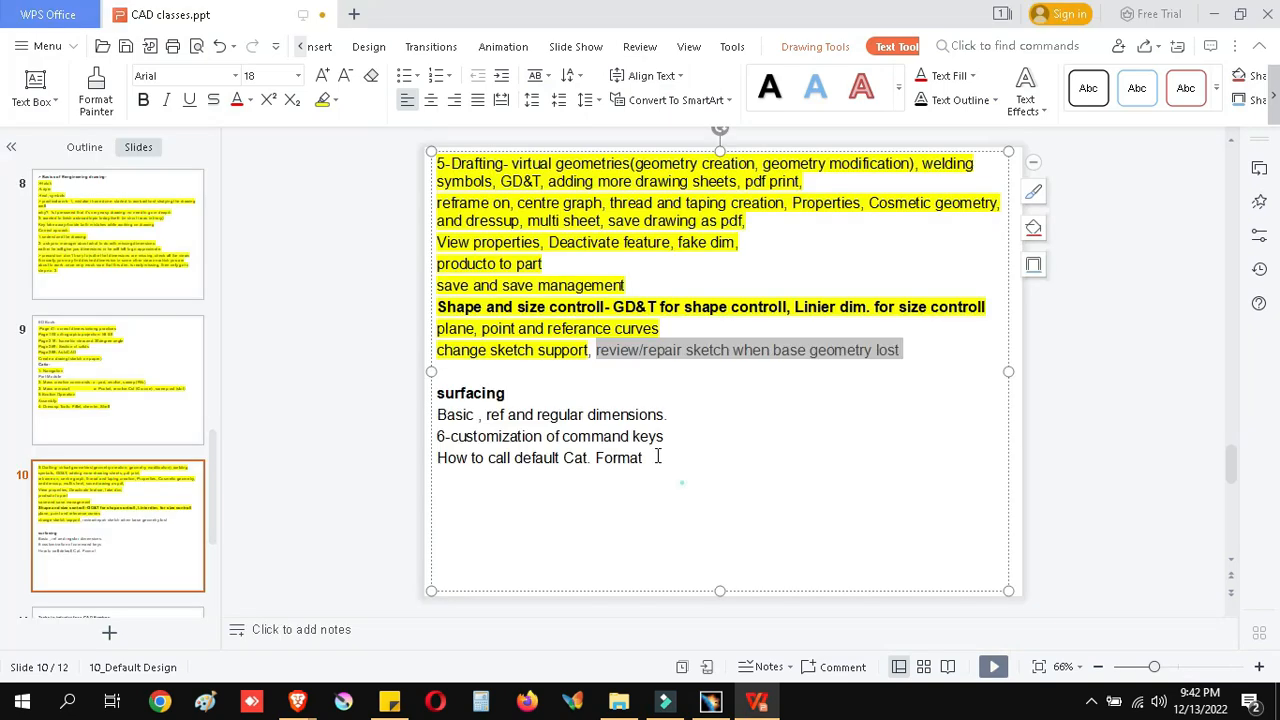
{"action": "left_click", "coordinate": [657, 457]}
{"action": "mouse_move", "coordinate": [598, 351]}
{"action": "left_mouse_down"}
{"action": "mouse_move", "coordinate": [900, 357]}
{"action": "mouse_move", "coordinate": [598, 355]}
{"action": "left_mouse_up"}
{"action": "left_click", "coordinate": [844, 401]}
{"action": "left_click", "coordinate": [323, 101]}
{"action": "left_click", "coordinate": [522, 408]}
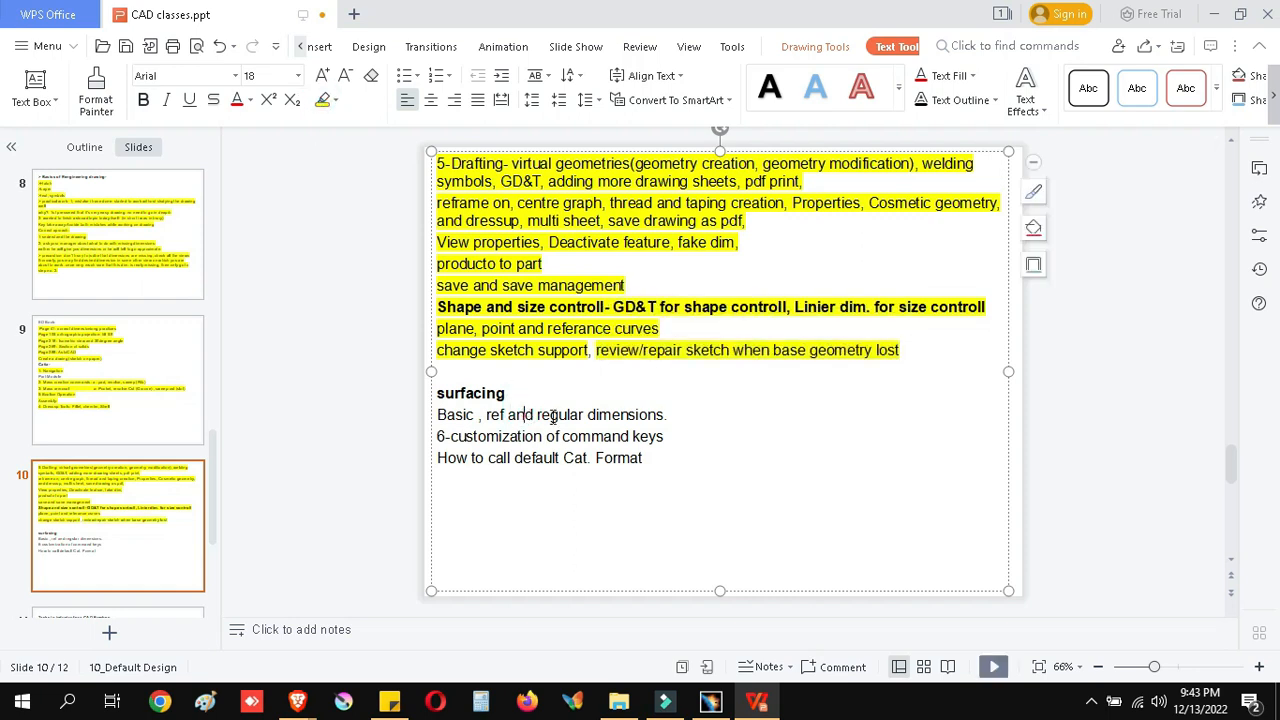
Insert a blank line below the "surfacing" heading, remove the one above it, and save the presentation
{"action": "left_click", "coordinate": [532, 399]}
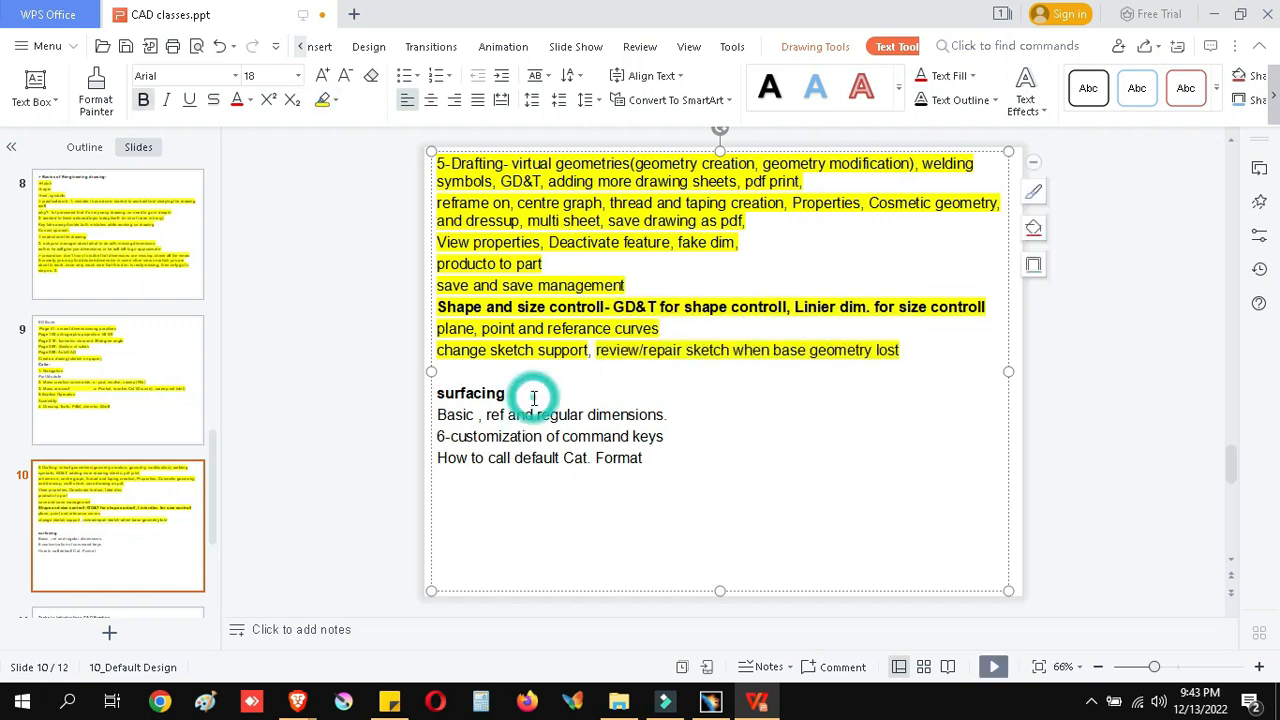
{"action": "key", "text": "Return"}
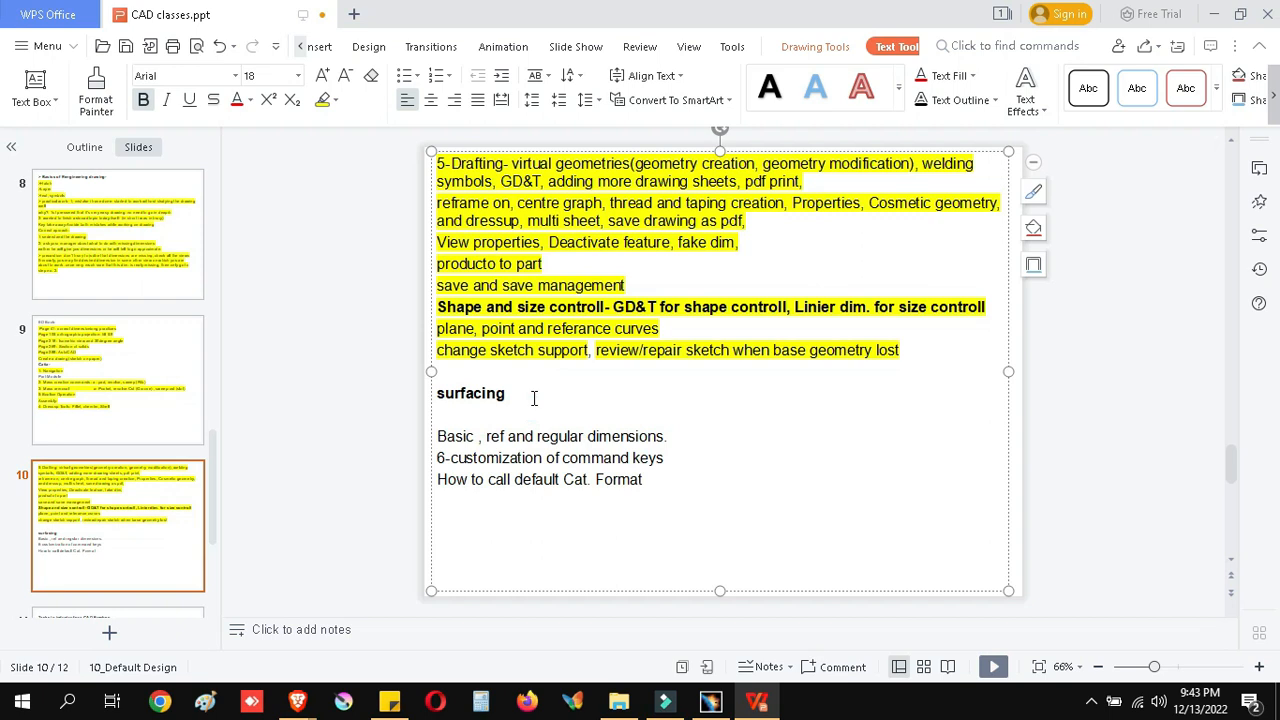
{"action": "left_click", "coordinate": [1207, 708]}
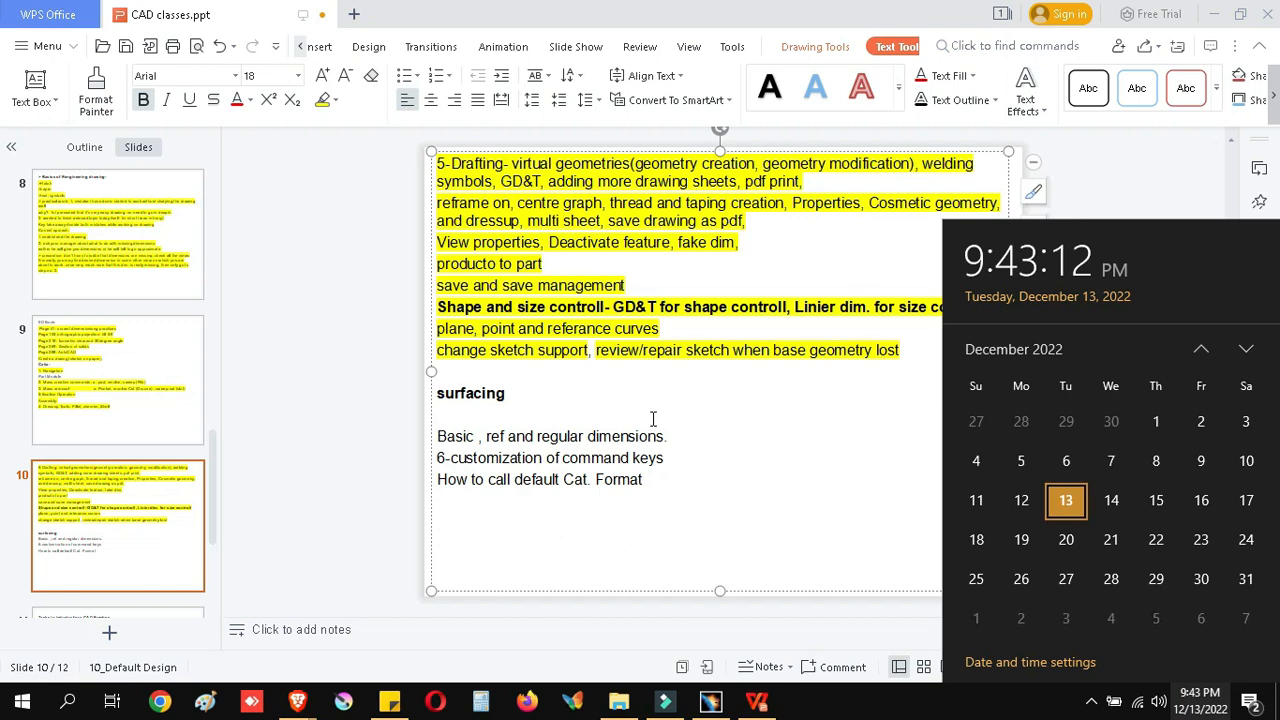
{"action": "left_click", "coordinate": [455, 378]}
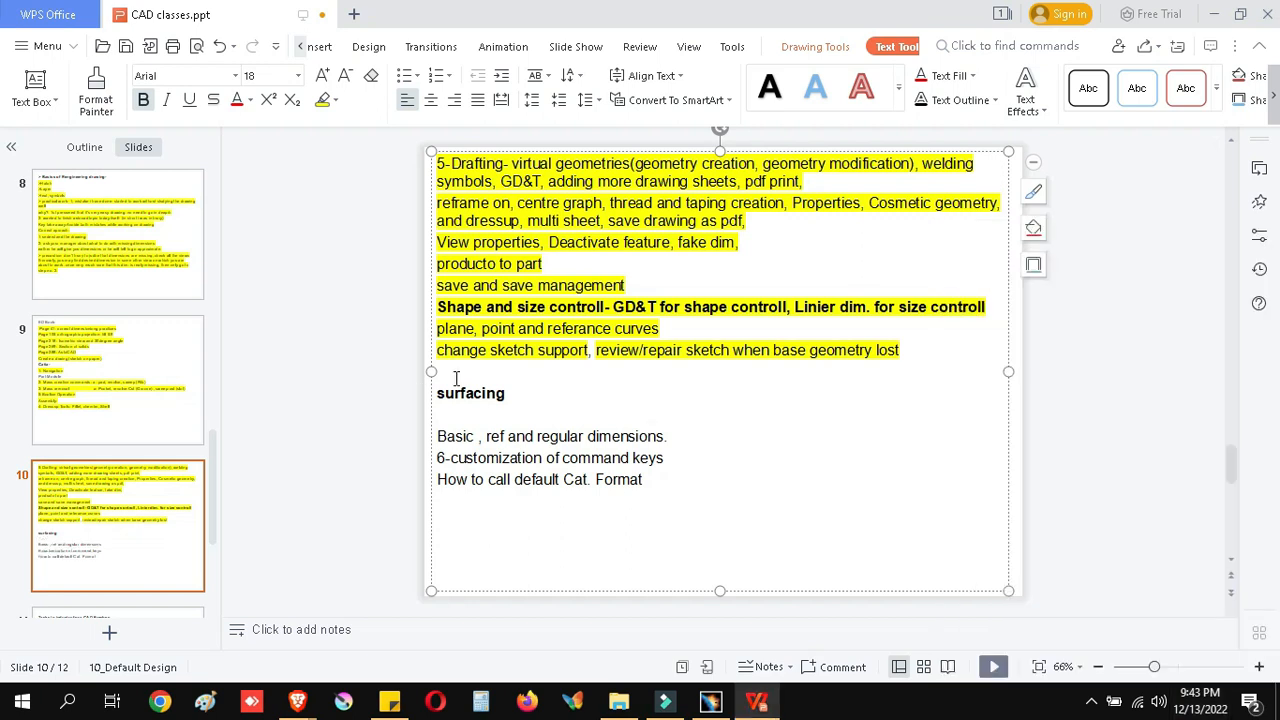
{"action": "key", "text": "Delete"}
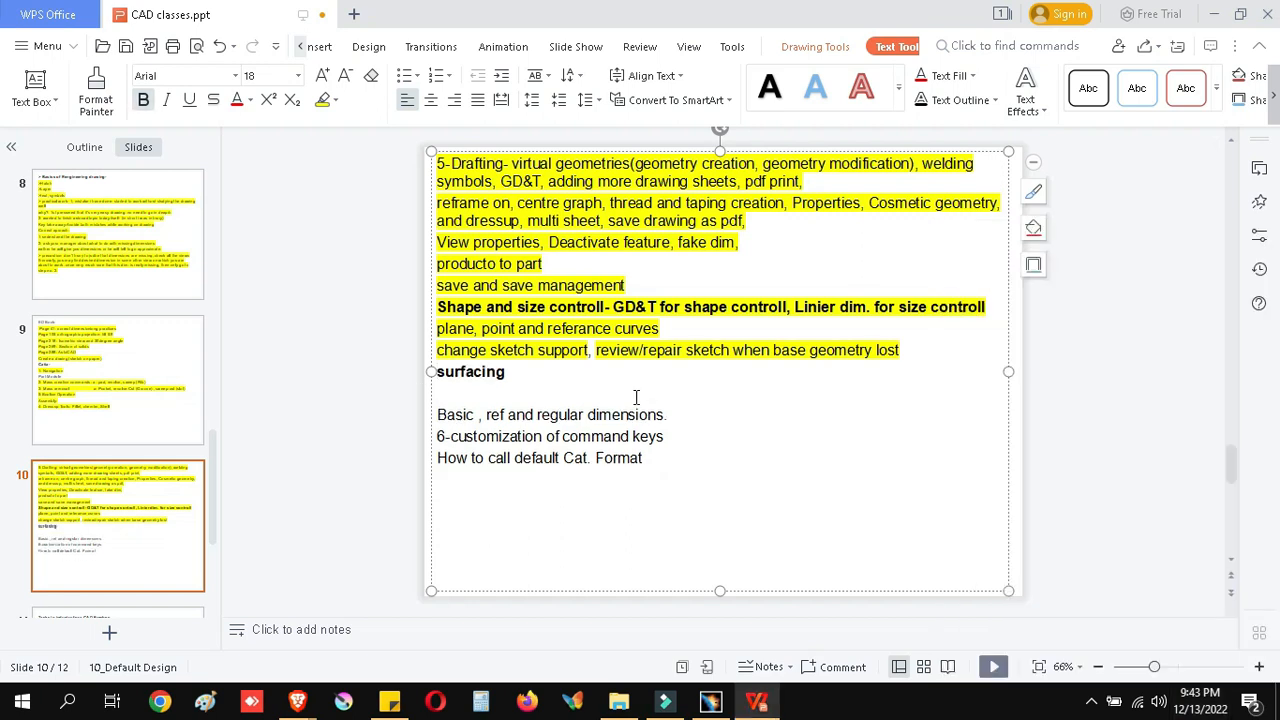
{"action": "left_click", "coordinate": [525, 395]}
{"action": "key", "text": "ctrl+s"}
Switch to the Cad Training meeting in Brave and end the call for everyone
{"action": "mouse_move", "coordinate": [710, 703]}
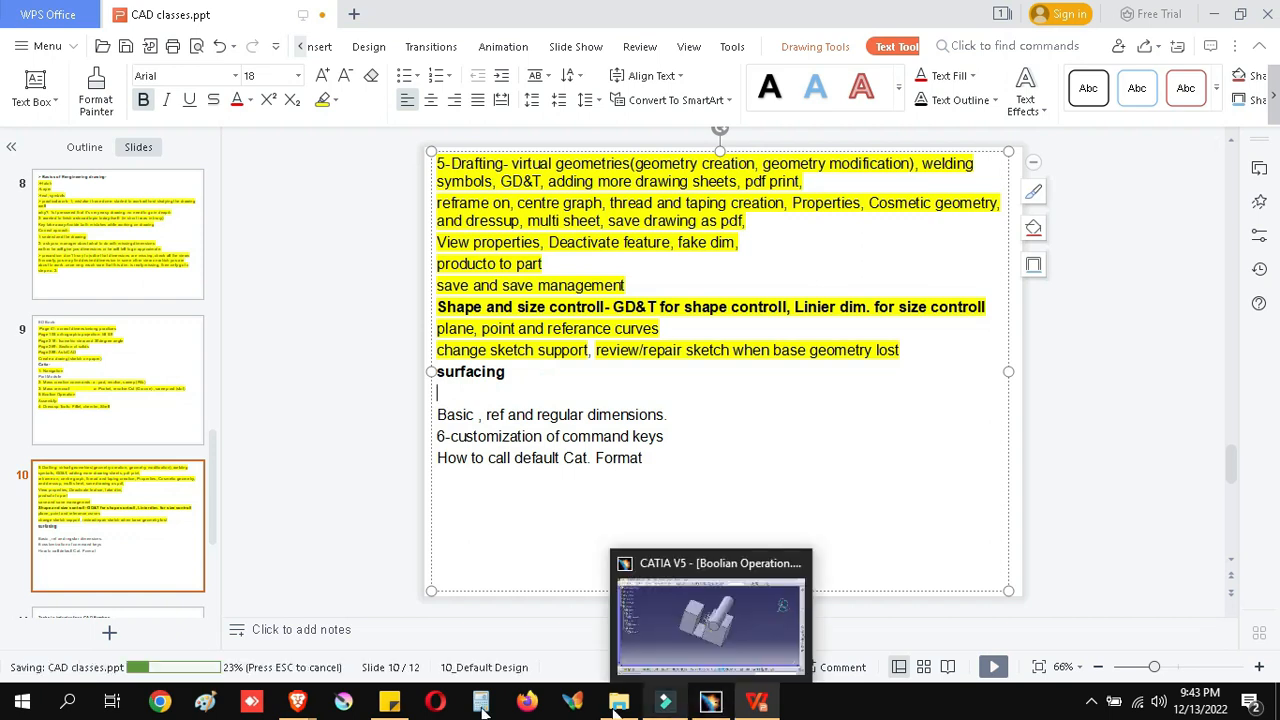
{"action": "mouse_move", "coordinate": [297, 703]}
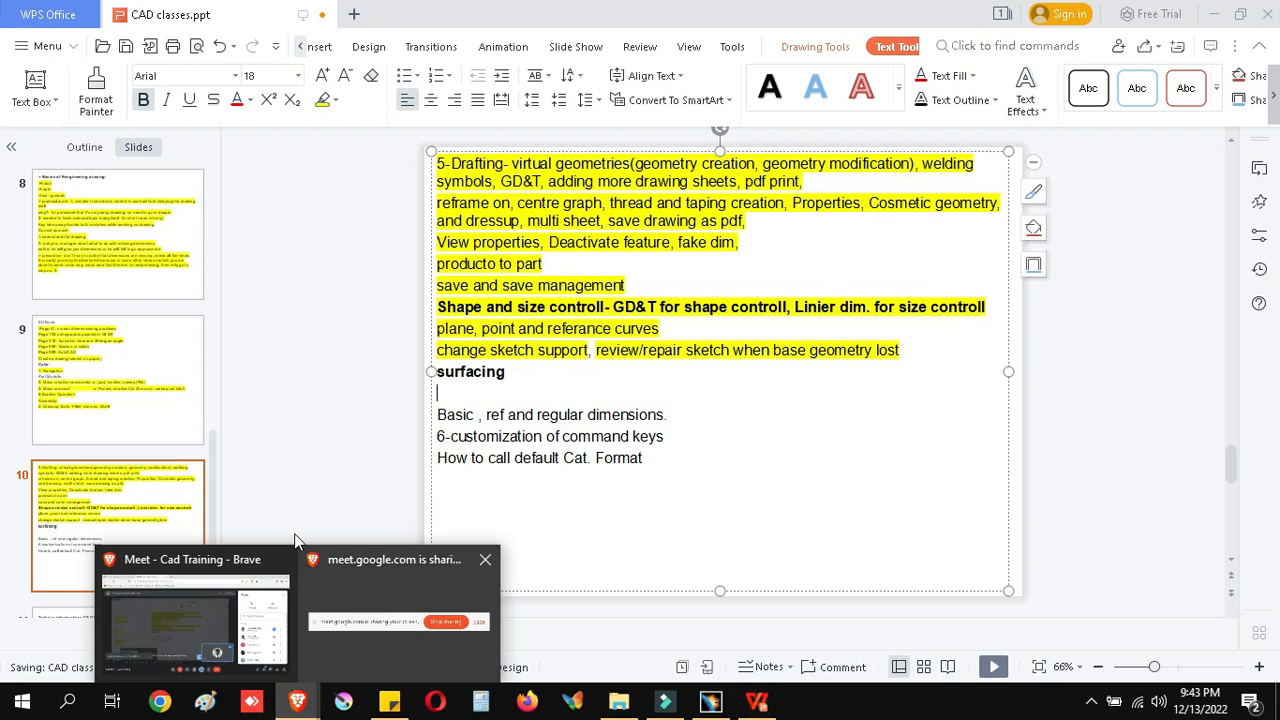
{"action": "left_click", "coordinate": [195, 615]}
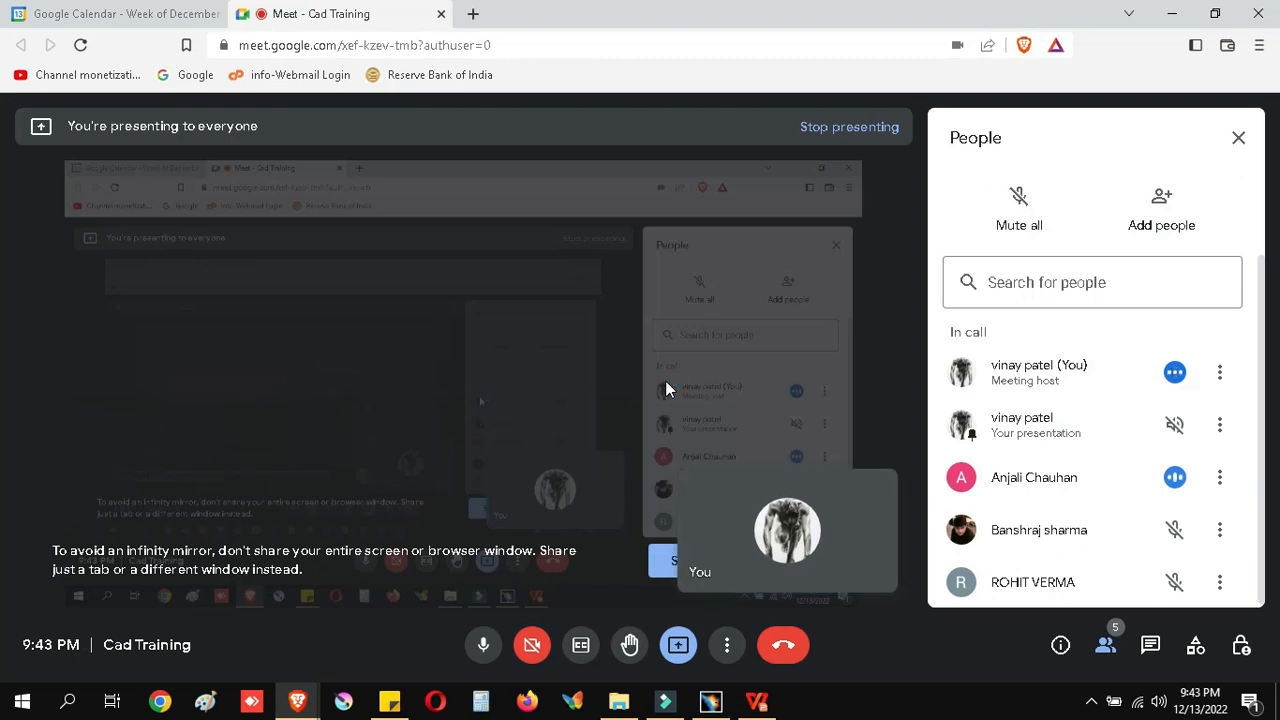
{"action": "left_click", "coordinate": [784, 649]}
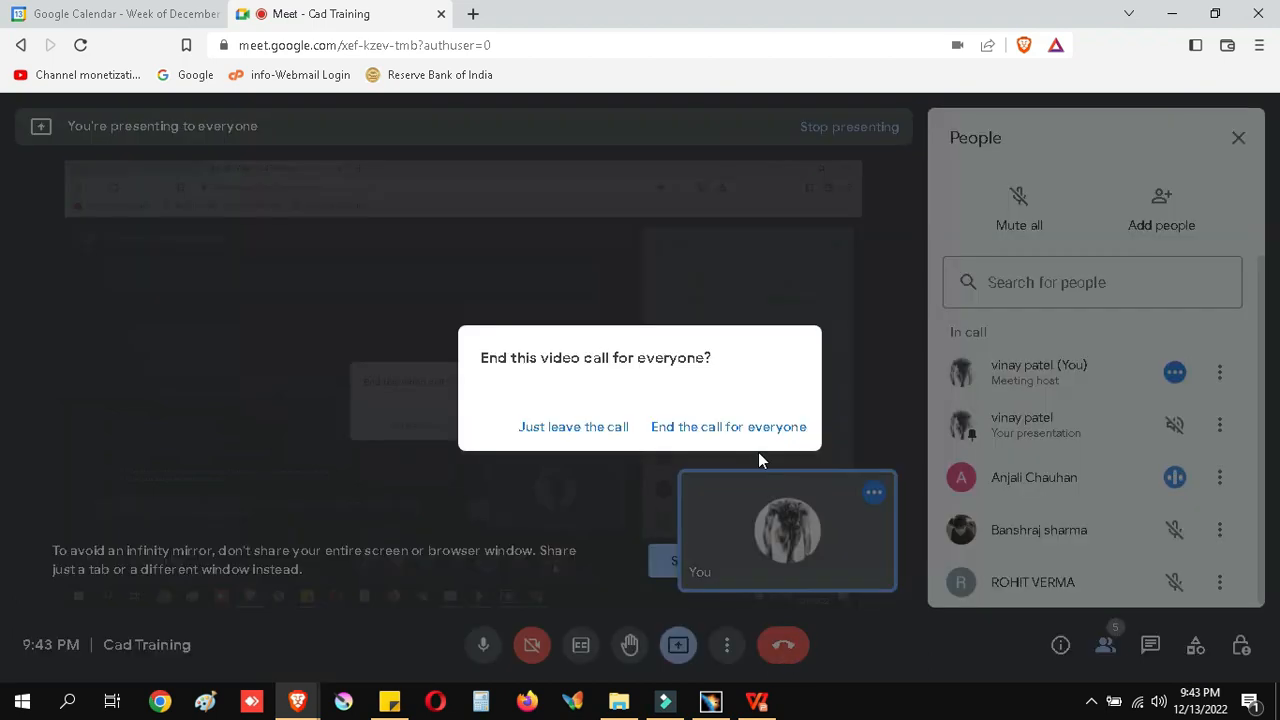
{"action": "left_click", "coordinate": [738, 432]}
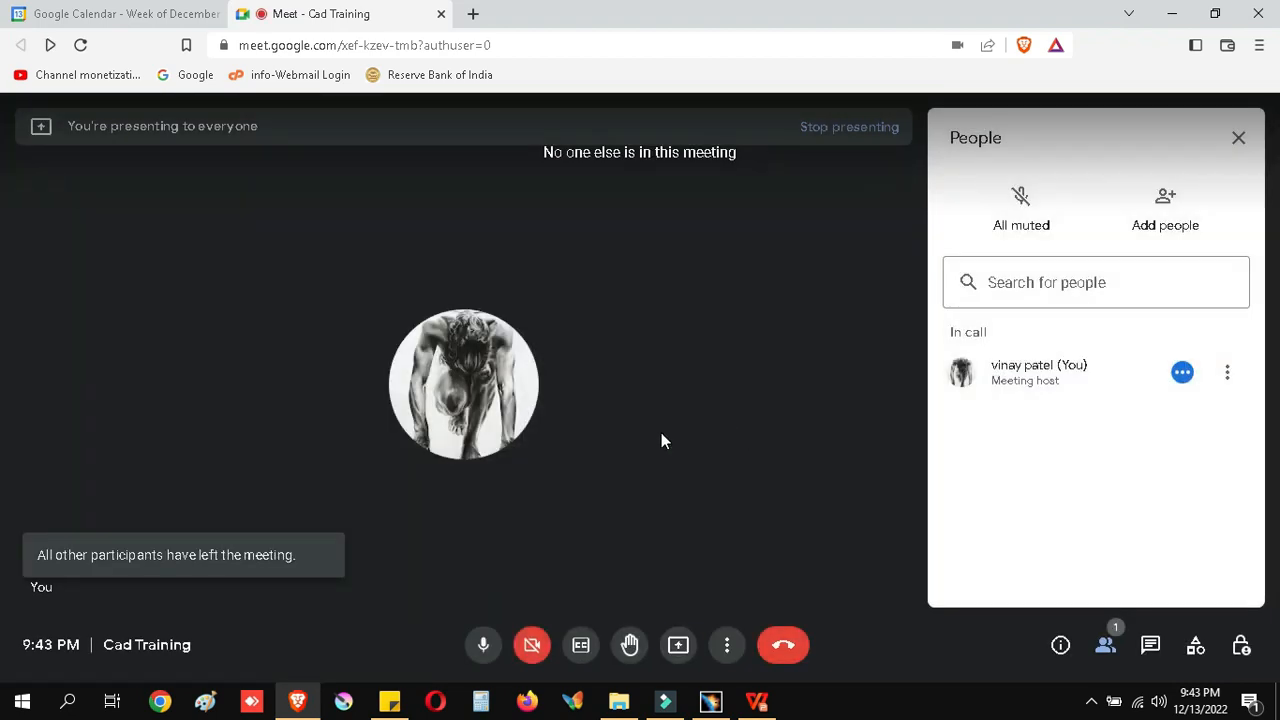
Close the Google Meet and Google Calendar tabs and return to the presentation in WPS Office
{"action": "left_click", "coordinate": [443, 18]}
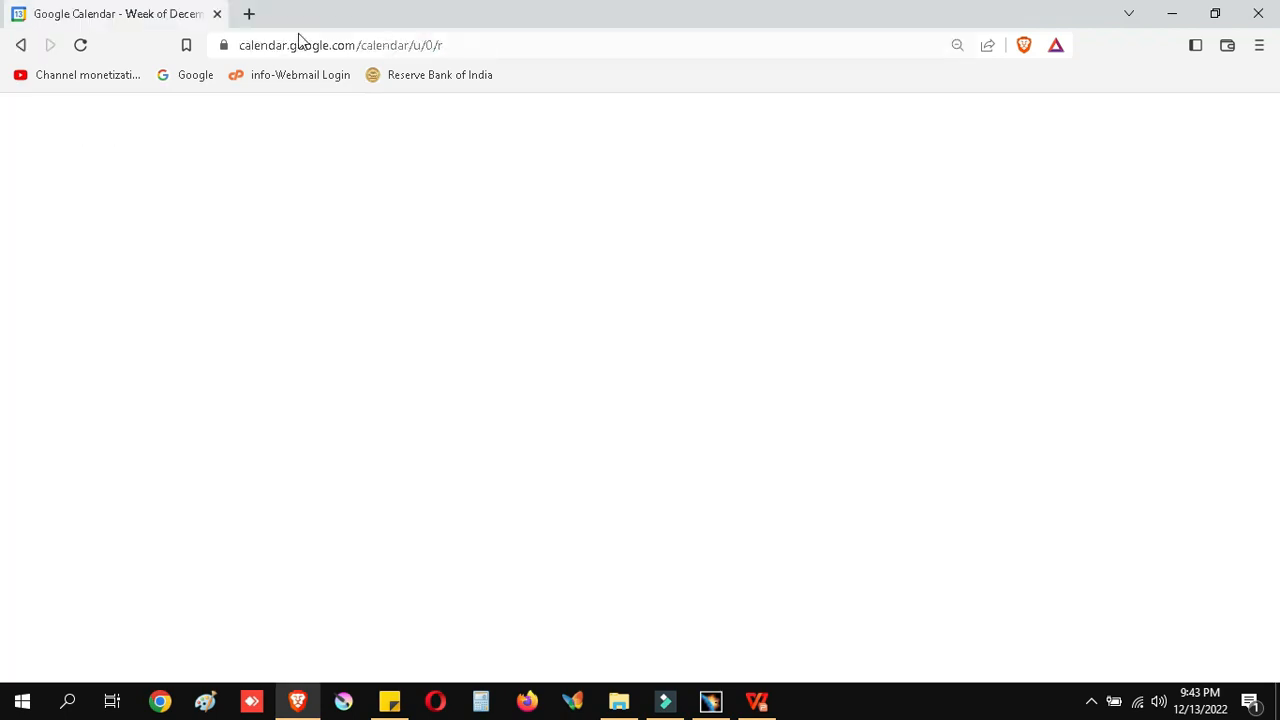
{"action": "left_click", "coordinate": [217, 15]}
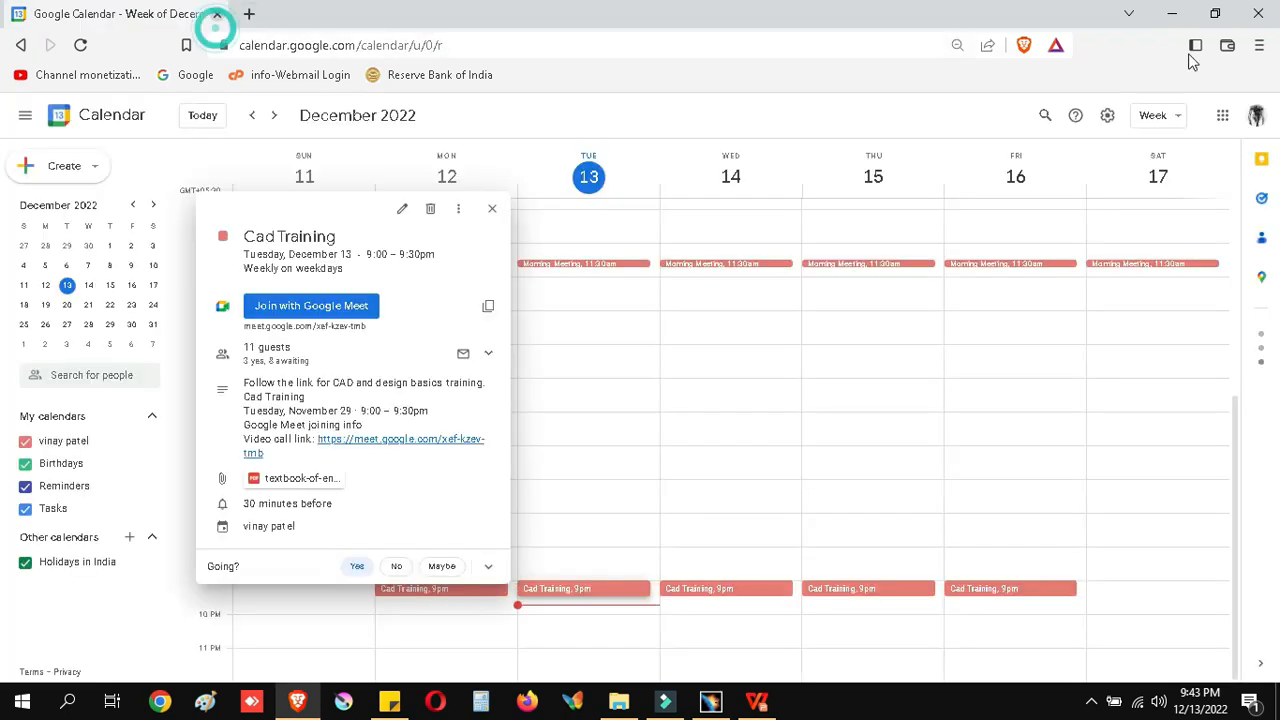
{"action": "left_click", "coordinate": [846, 491]}
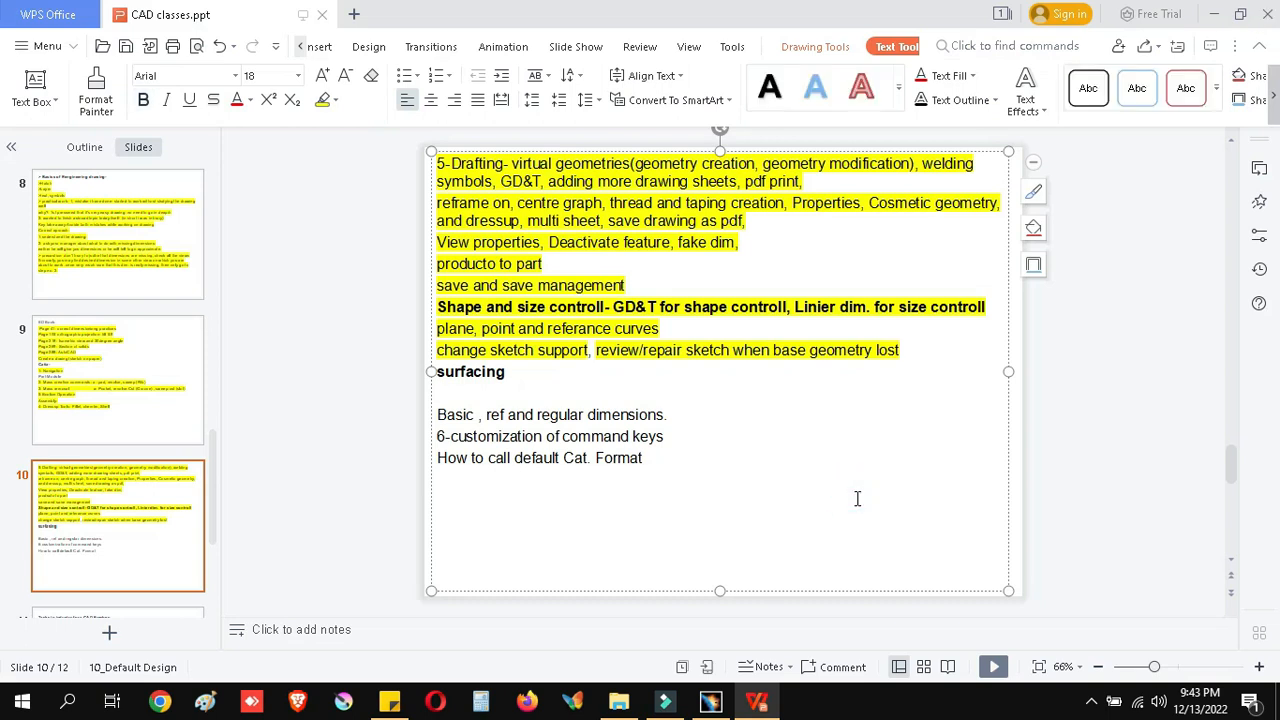